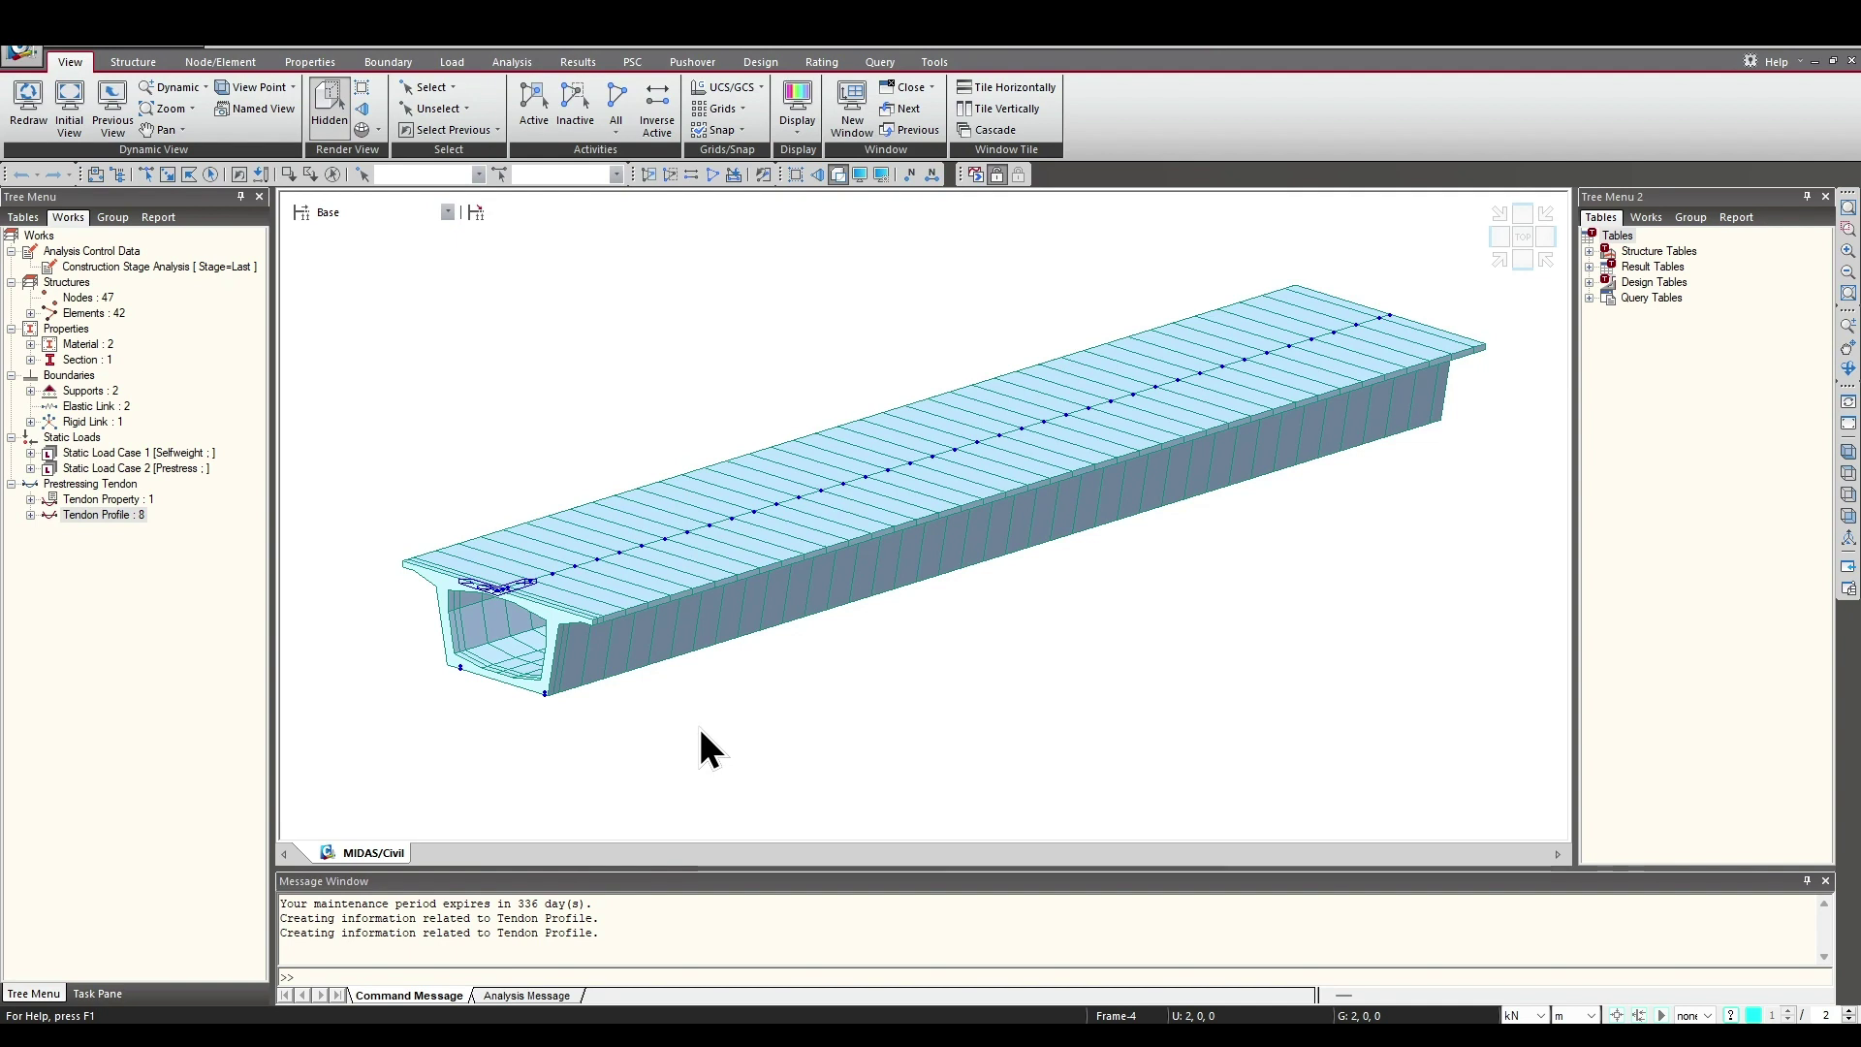
Display all tendon profiles in the box girder model, switching the hidden rendering off and back on to view them
left_click(836, 175)
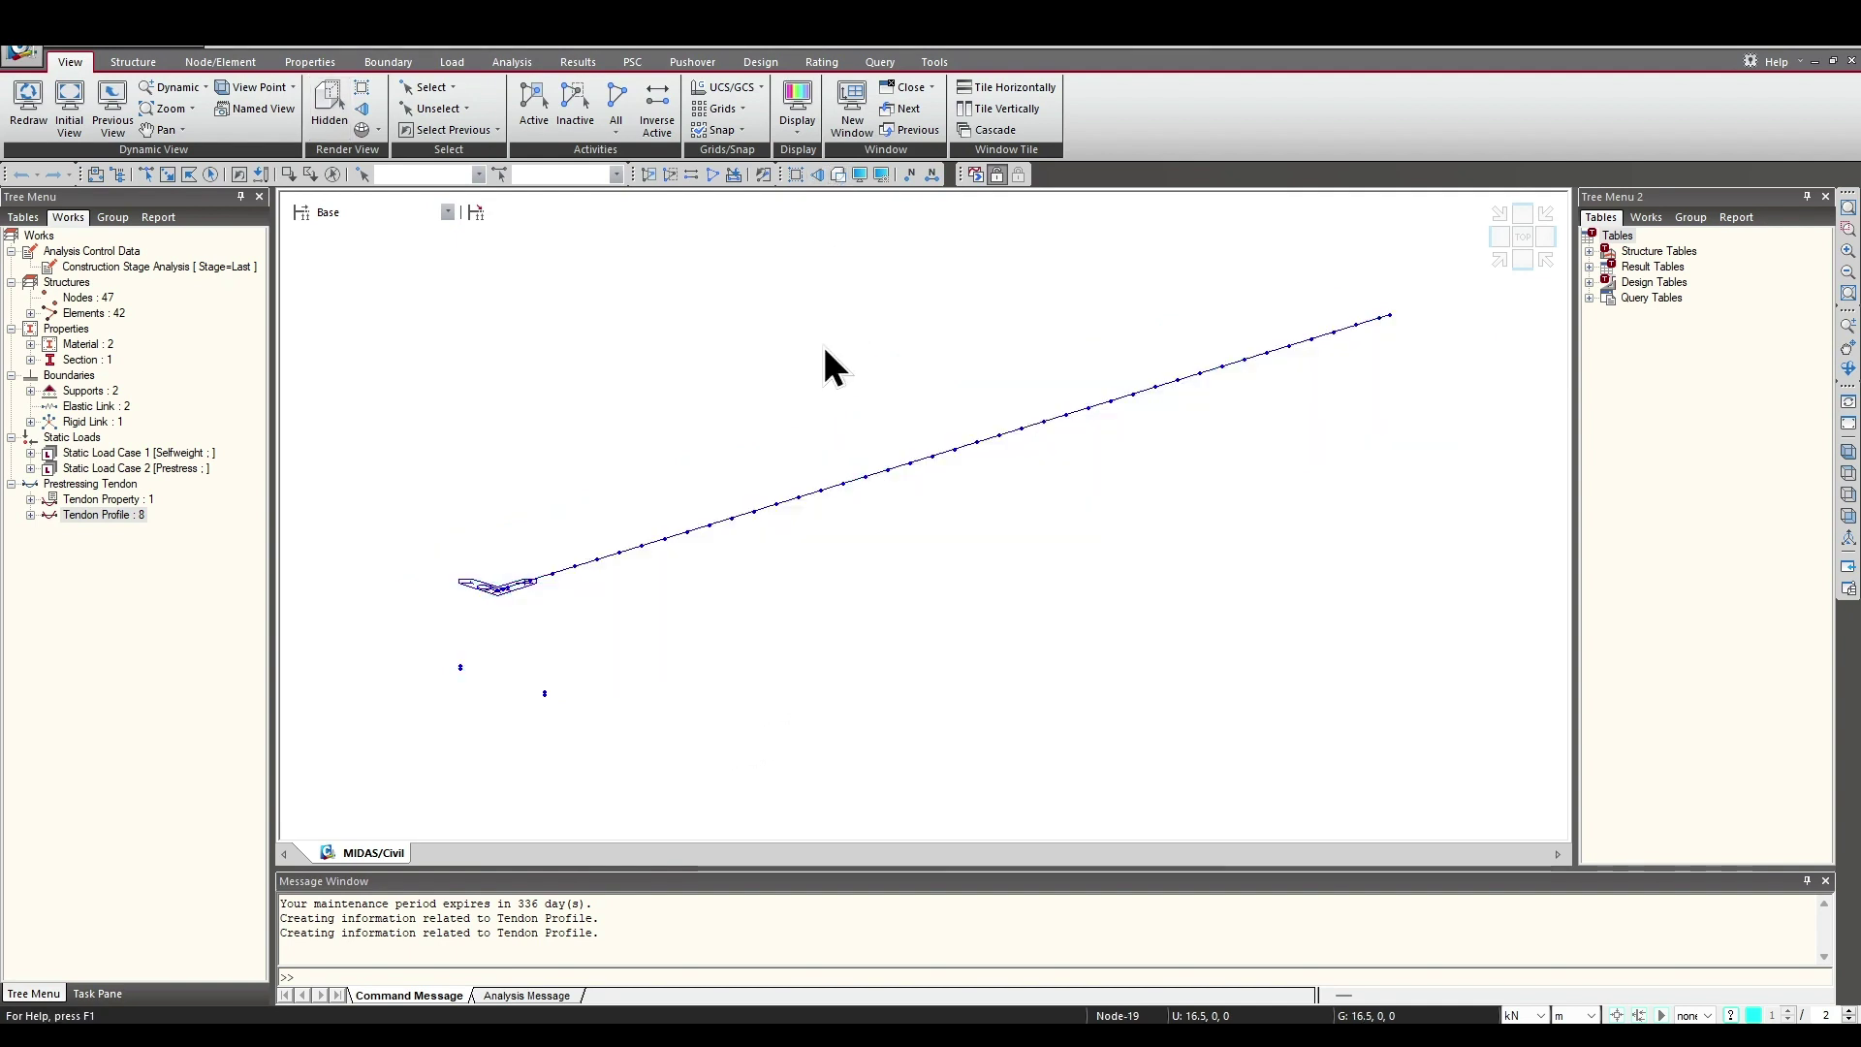
middle_click_drag(760, 481, 756, 490)
right_click(142, 514)
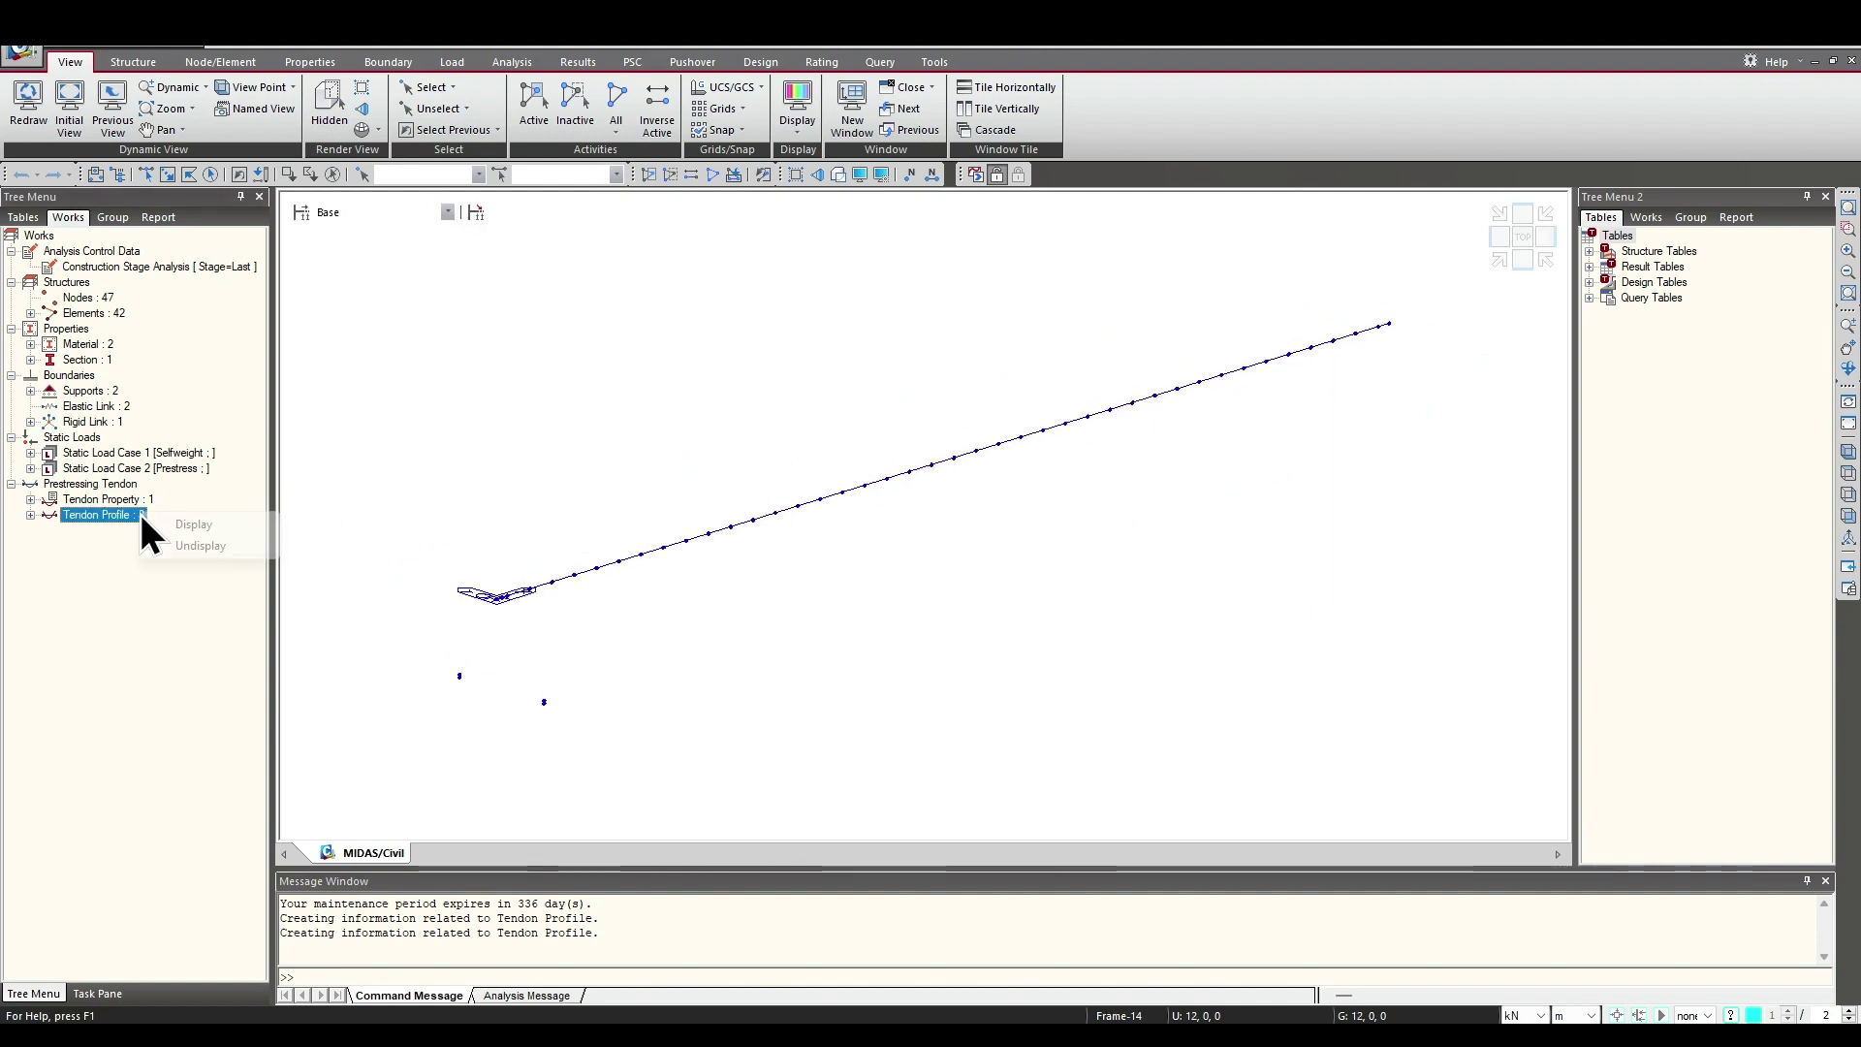
left_click(169, 524)
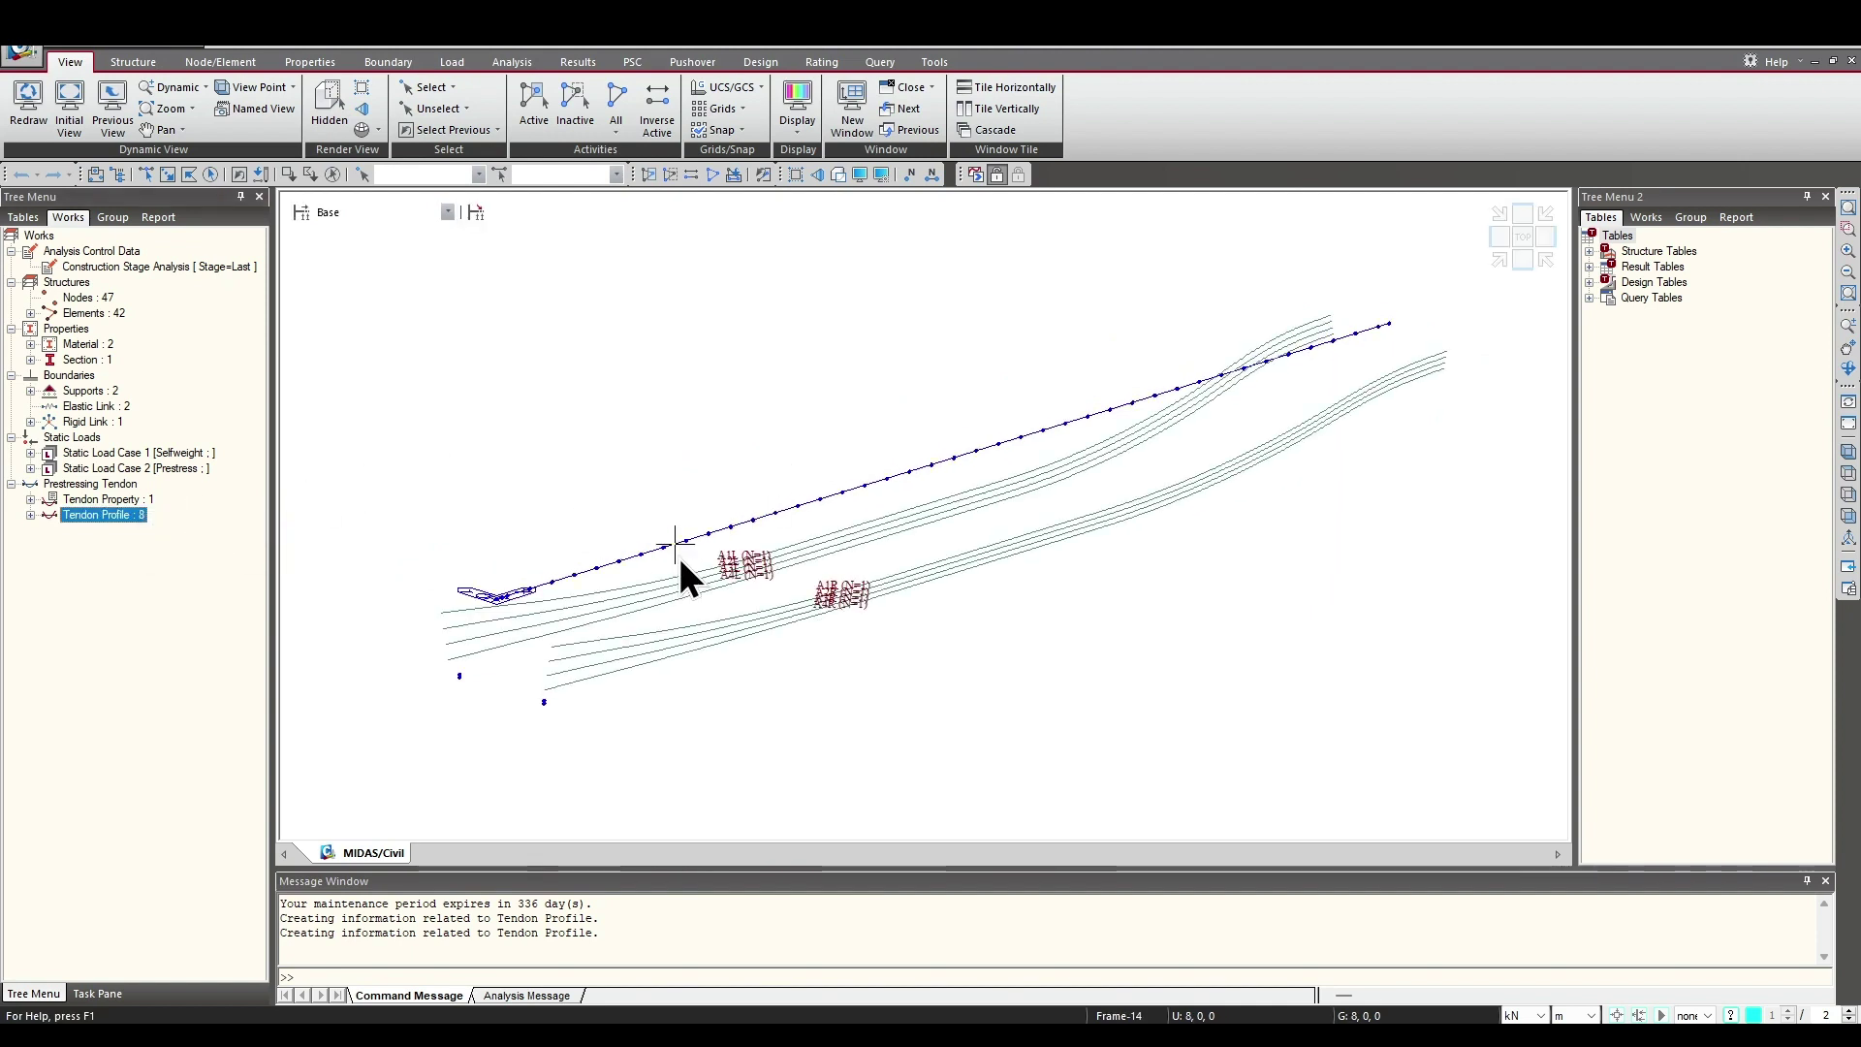
mouse_move(674, 579)
middle_mouse_down("ctrl")
mouse_move(748, 574)
mouse_move(694, 561)
mouse_move(680, 586)
middle_mouse_up("ctrl")
left_click(838, 175)
mouse_move(822, 470)
middle_mouse_down()
mouse_move(835, 449)
mouse_move(848, 470)
middle_mouse_up()
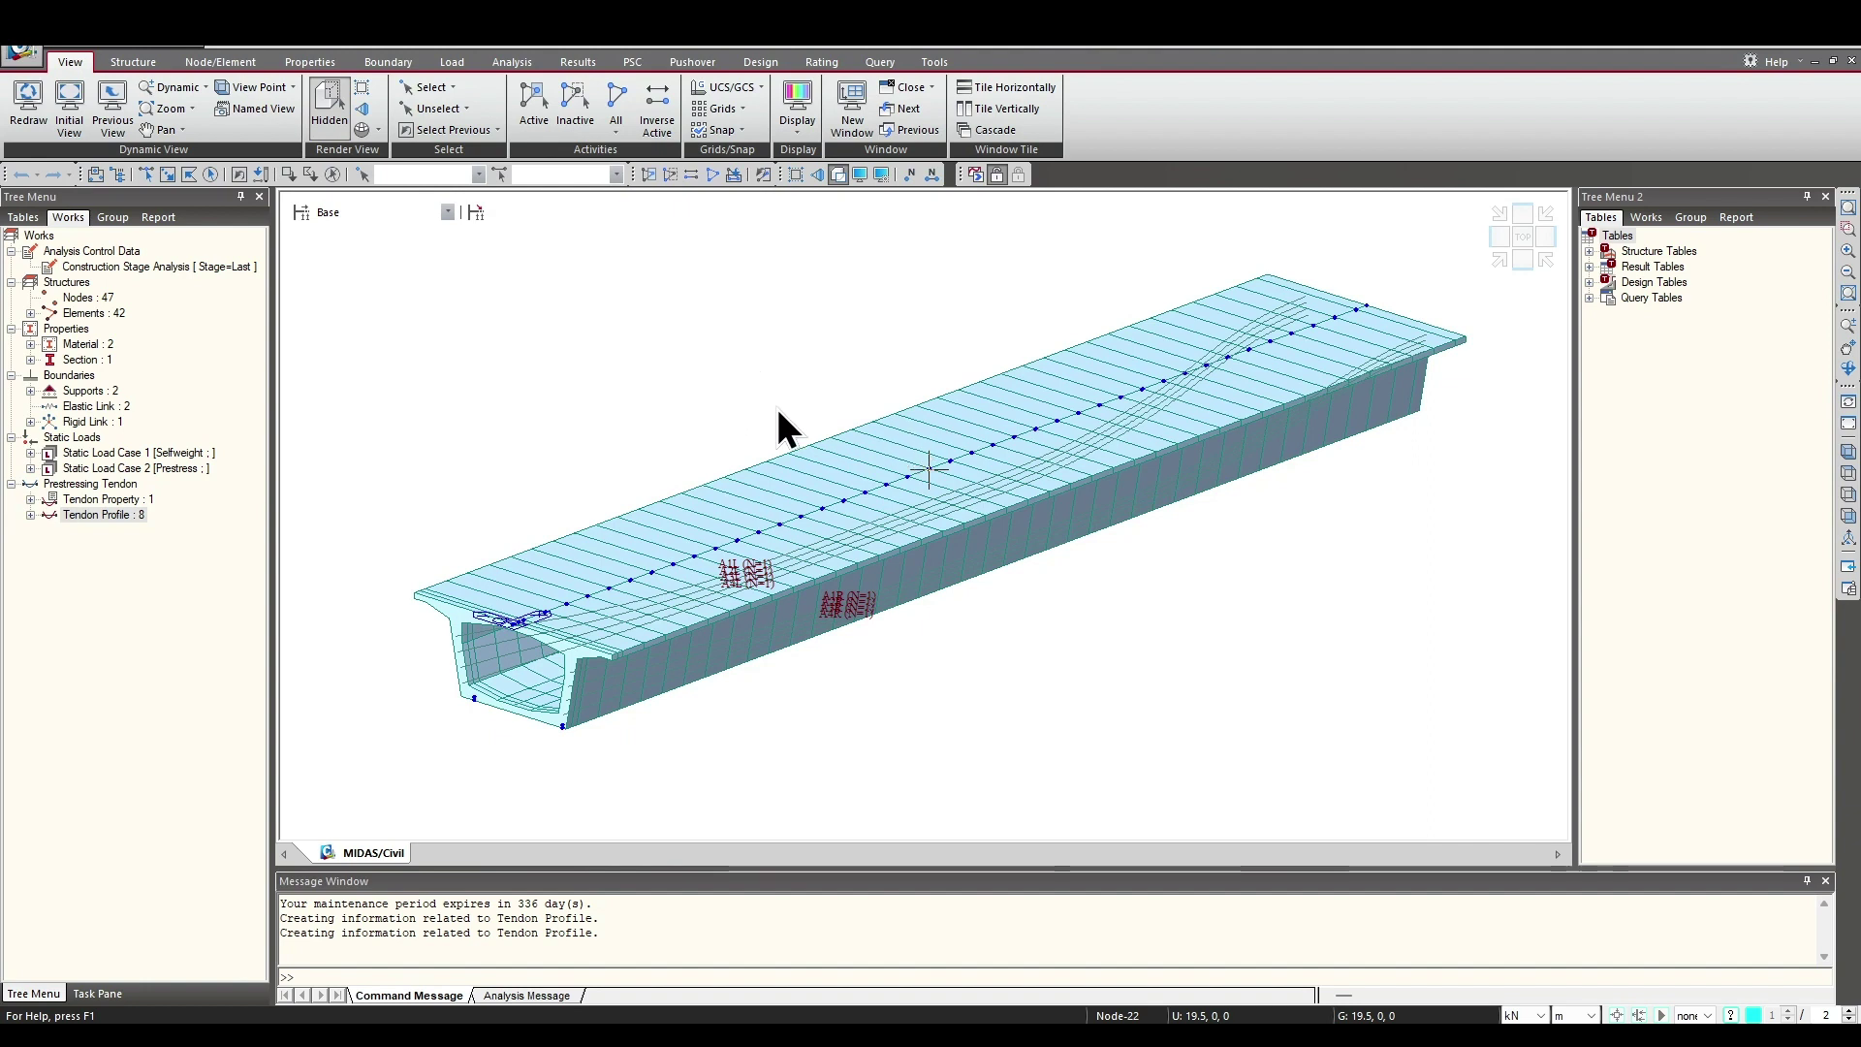
Export the frame section for solid with all elements and all tendon profiles included, saved as the MCS file "Box section"
left_click(24, 54)
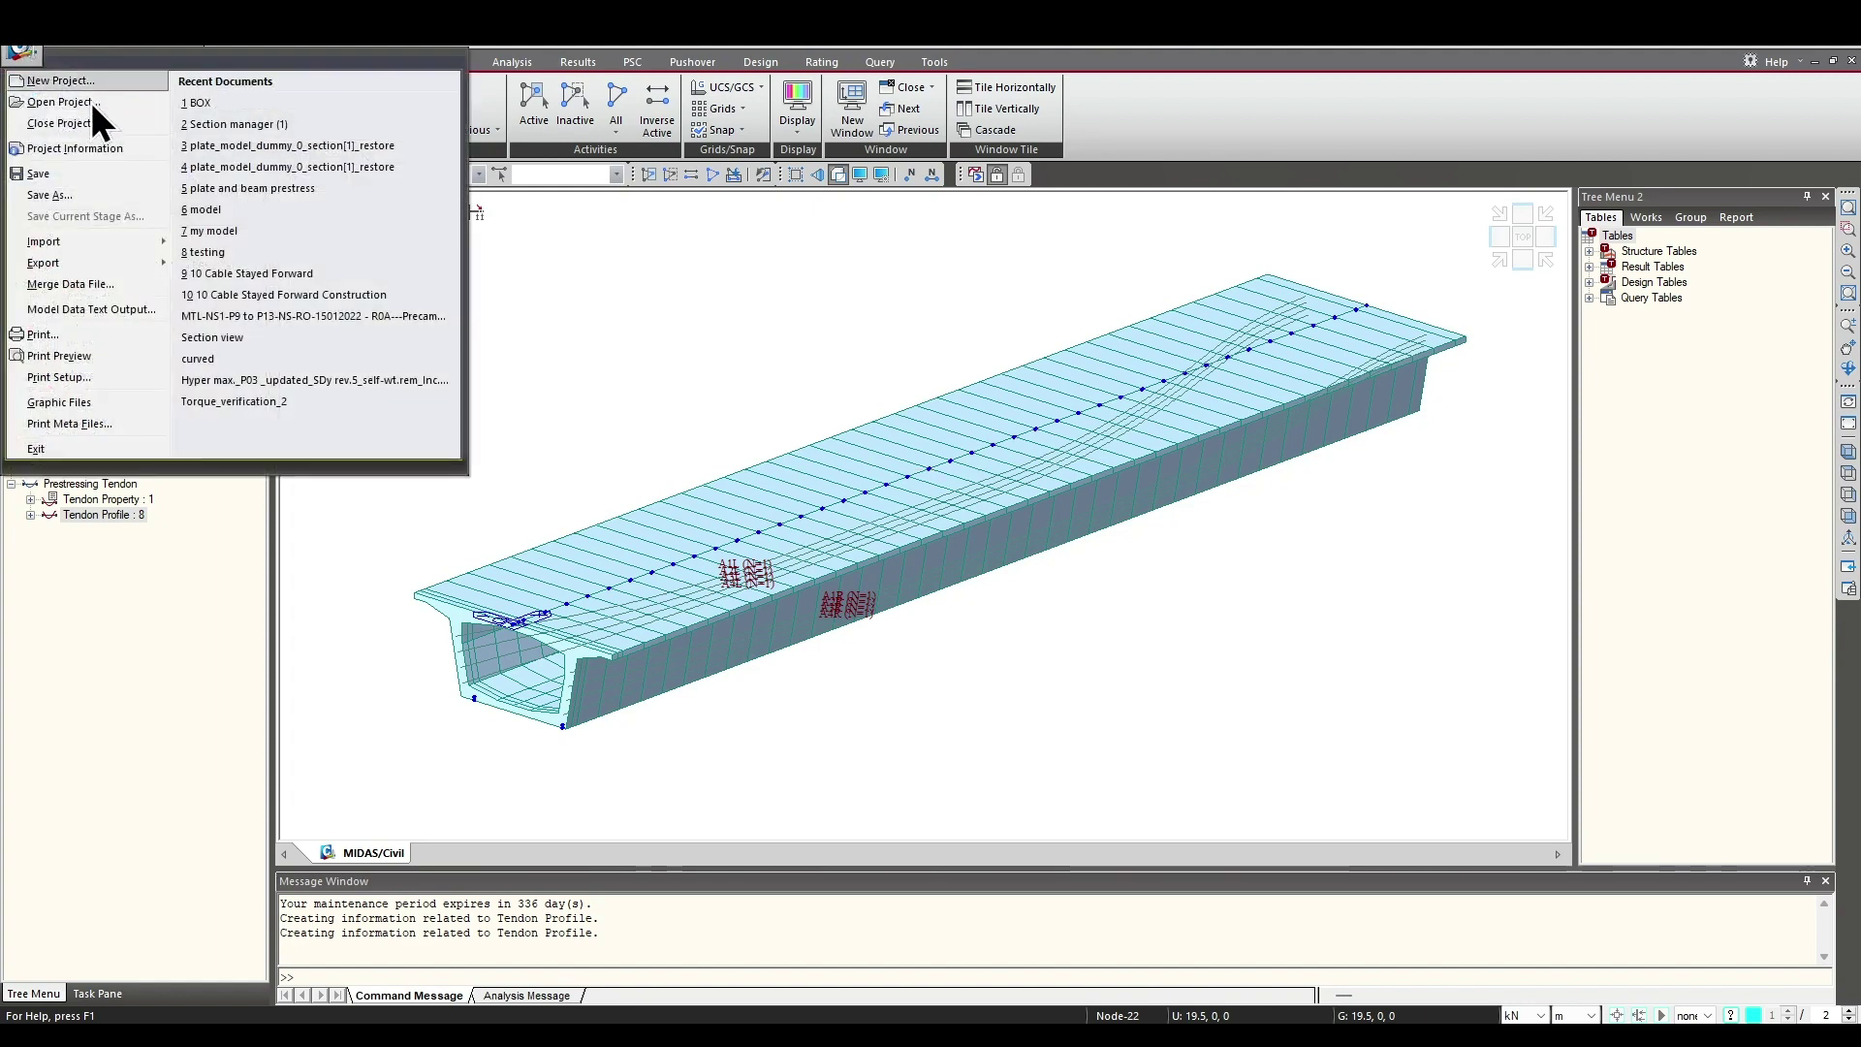
mouse_move(102, 264)
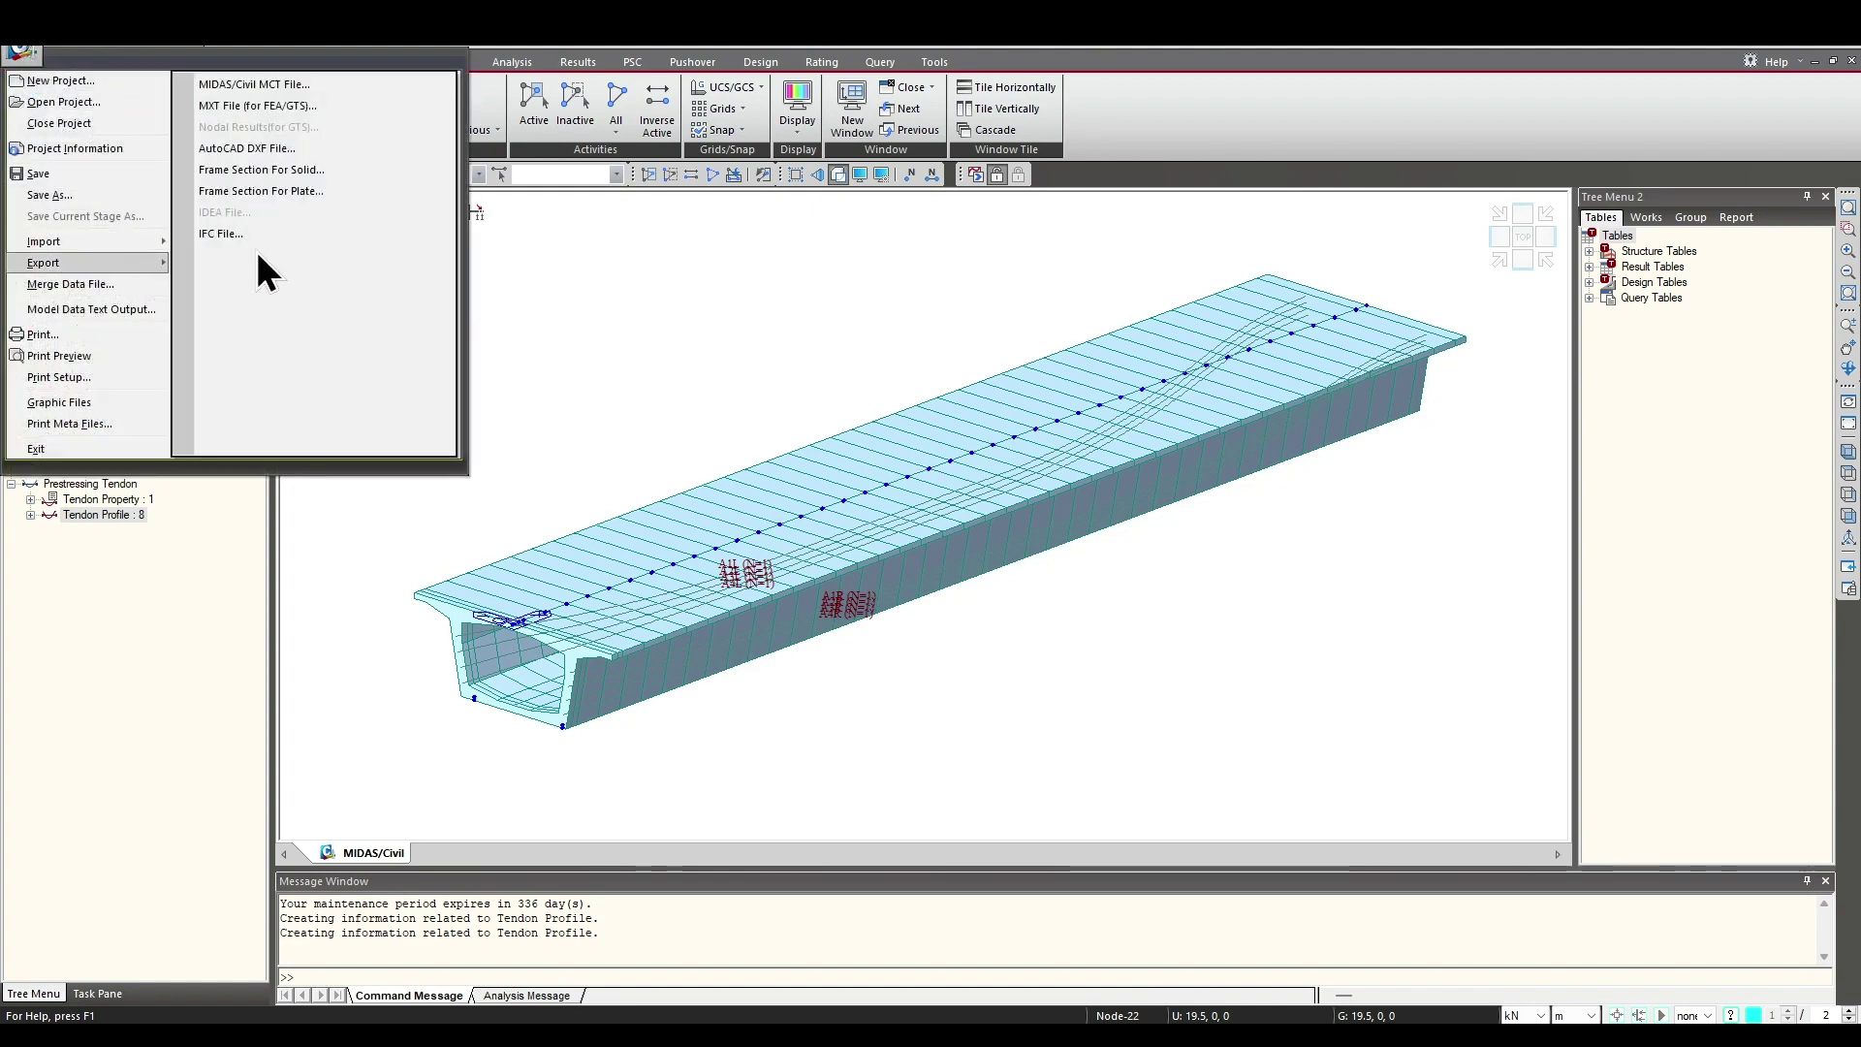
left_click(281, 177)
left_click_drag(21, 55, 399, 182)
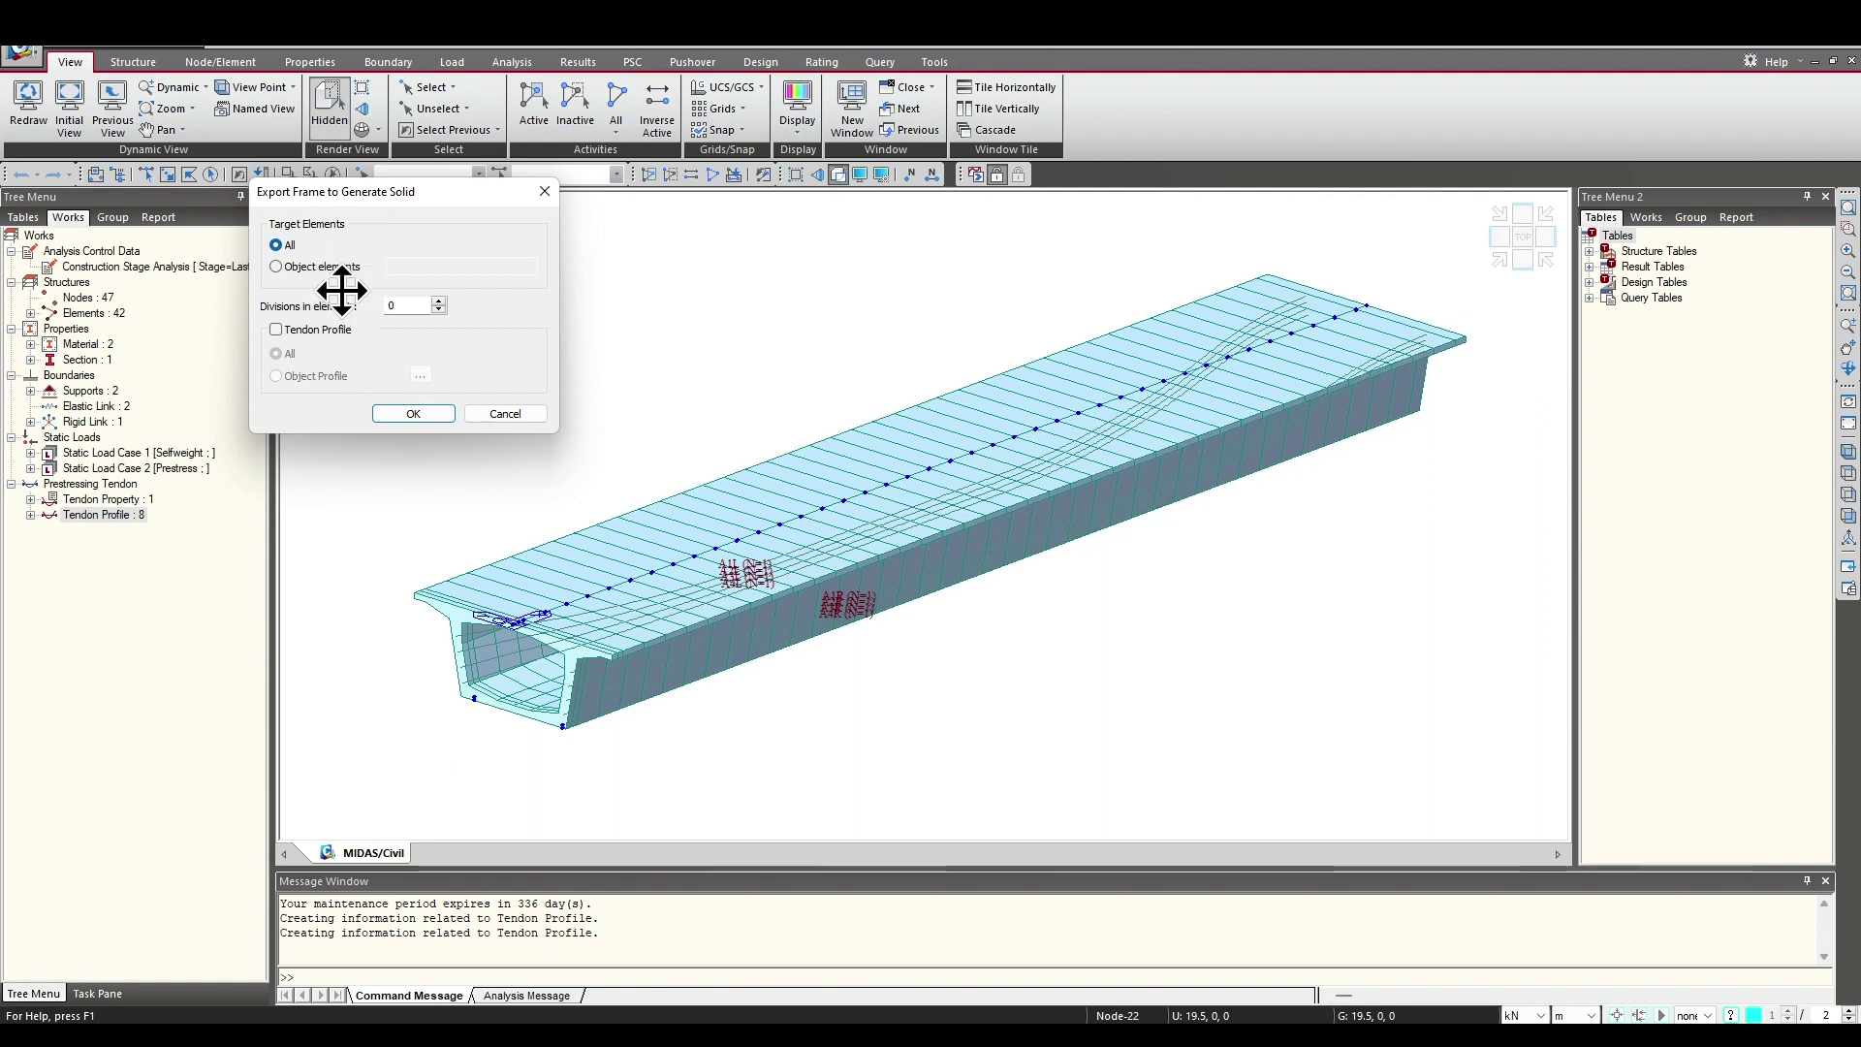
left_click(328, 331)
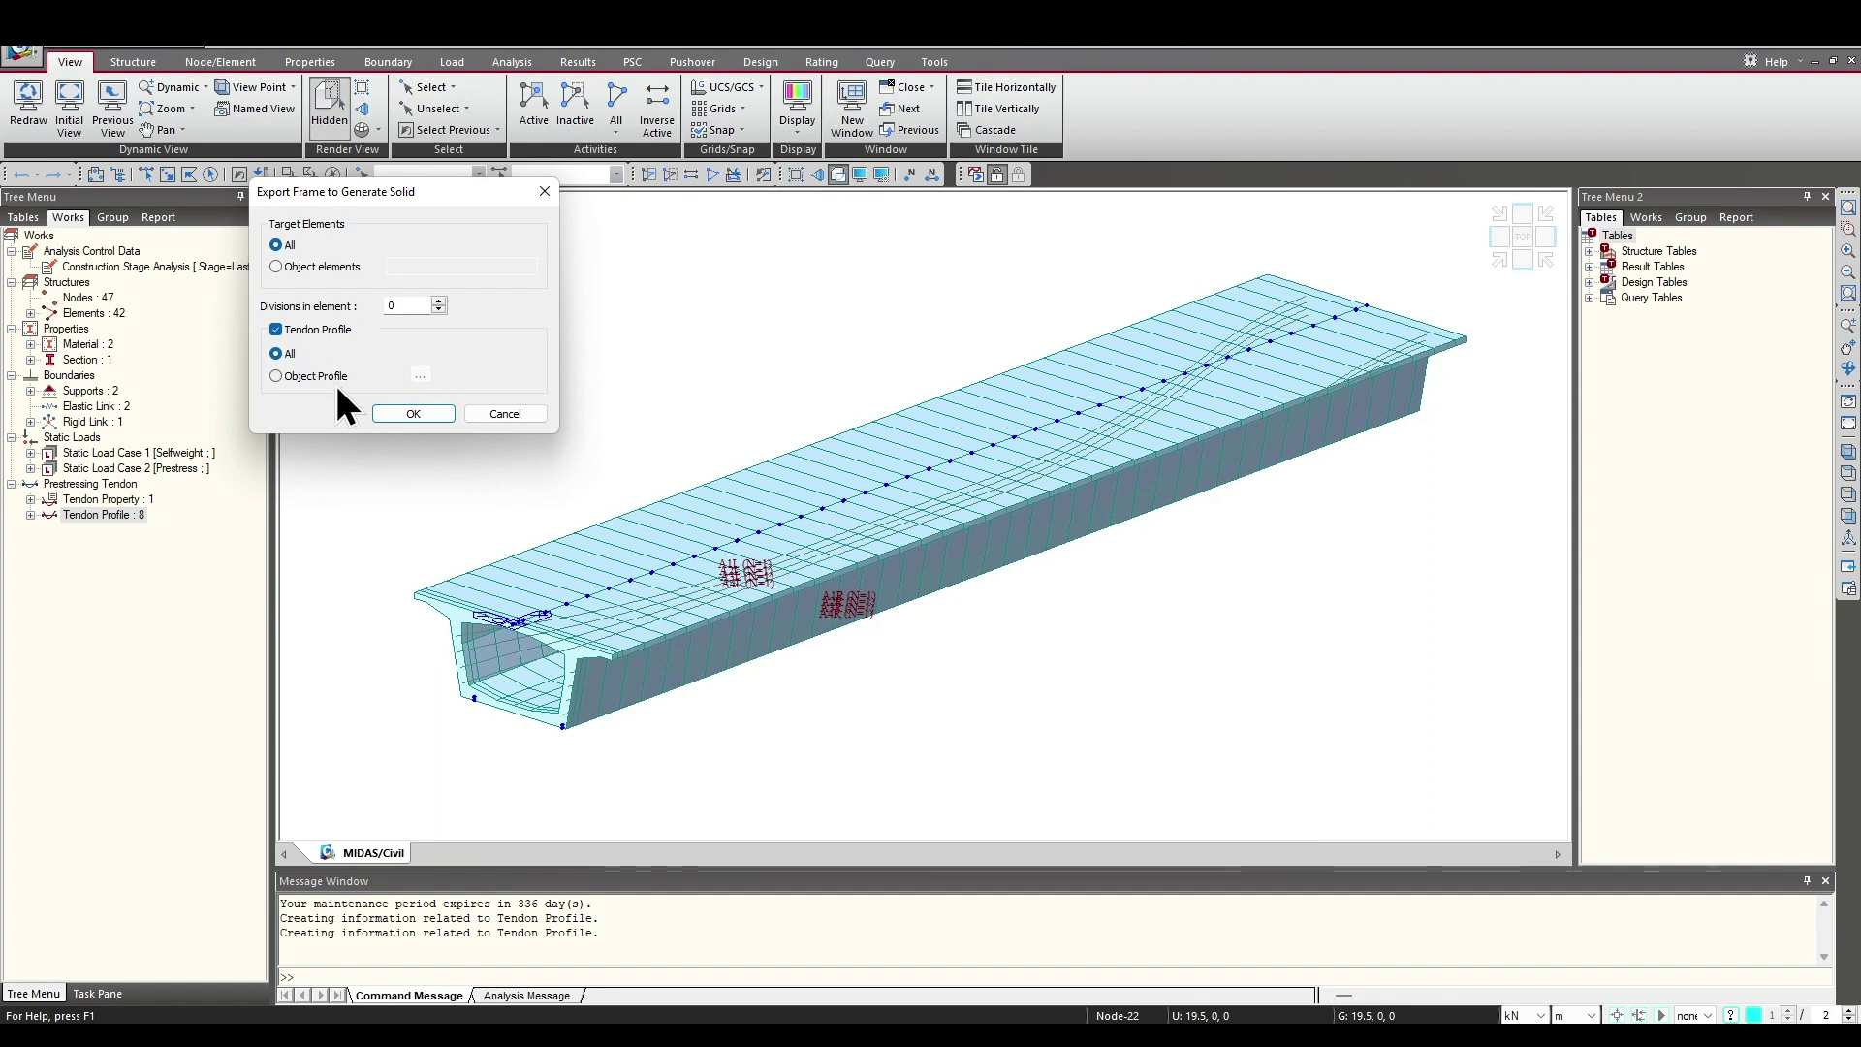
left_click(393, 411)
double_click(383, 457)
type("Box section")
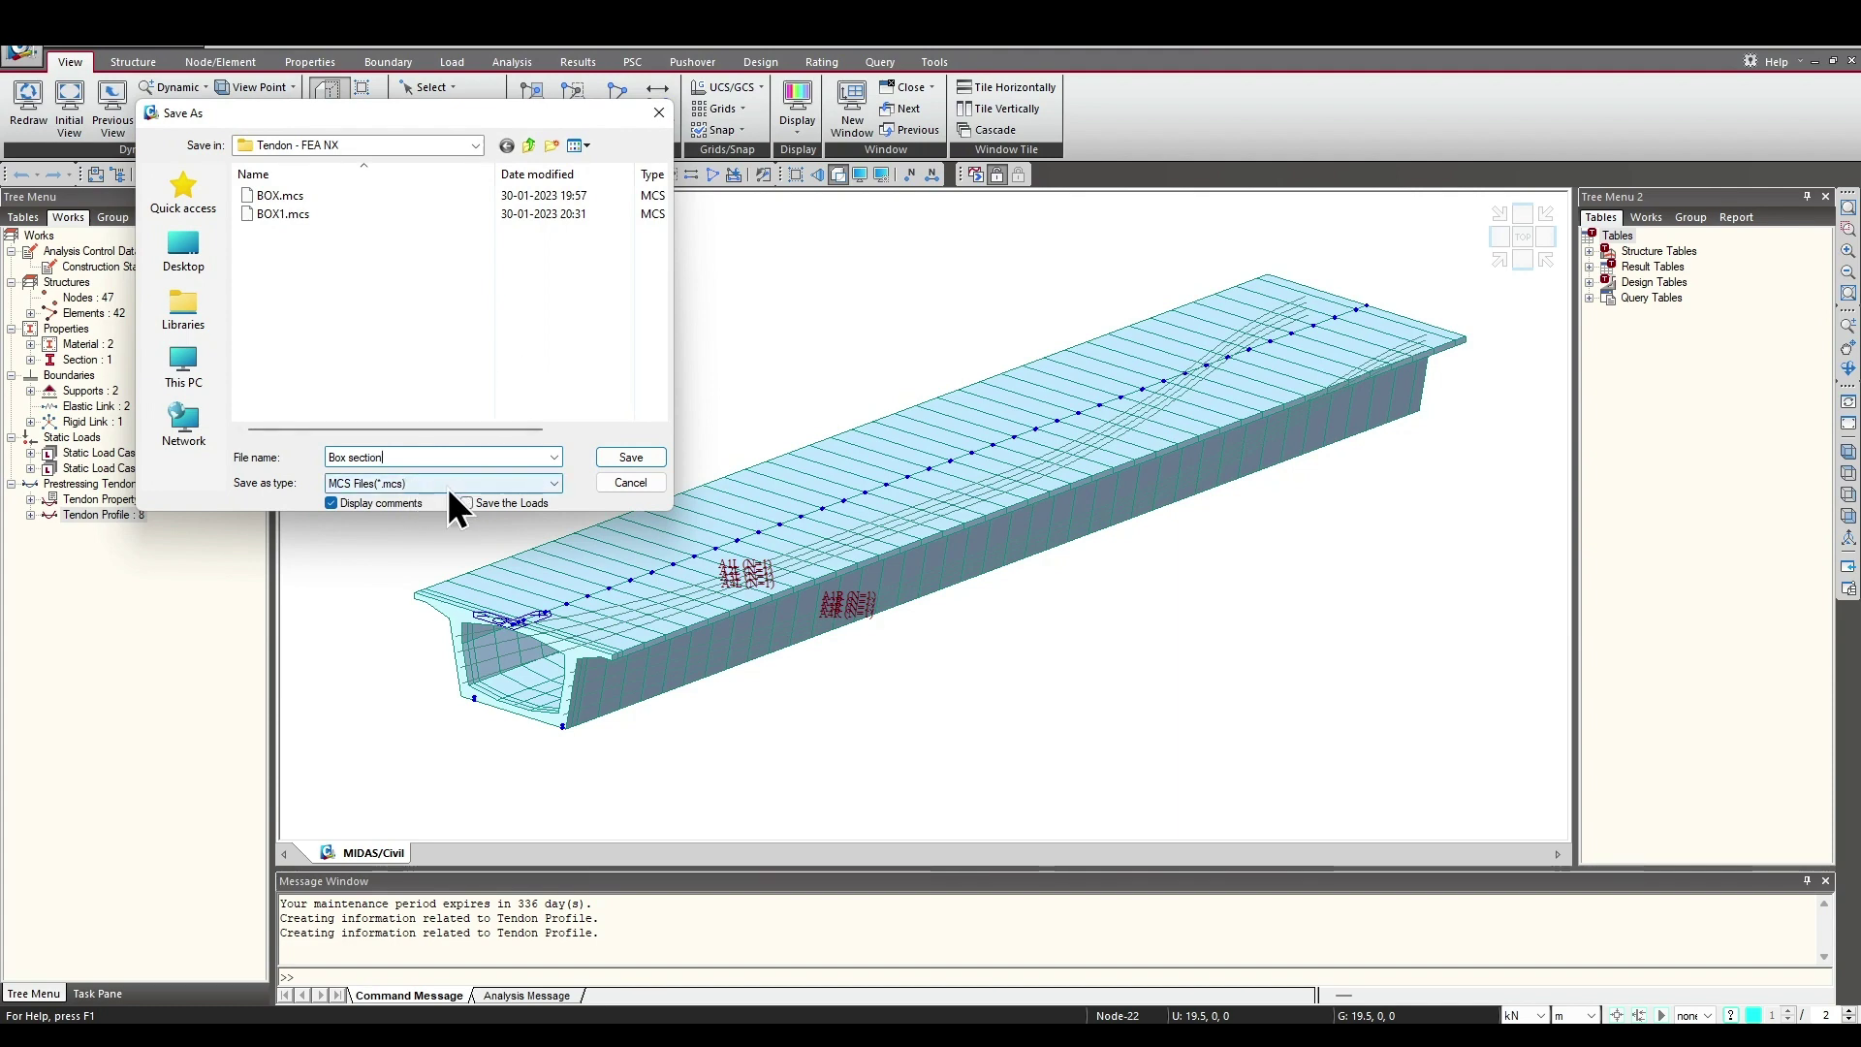
left_click(631, 456)
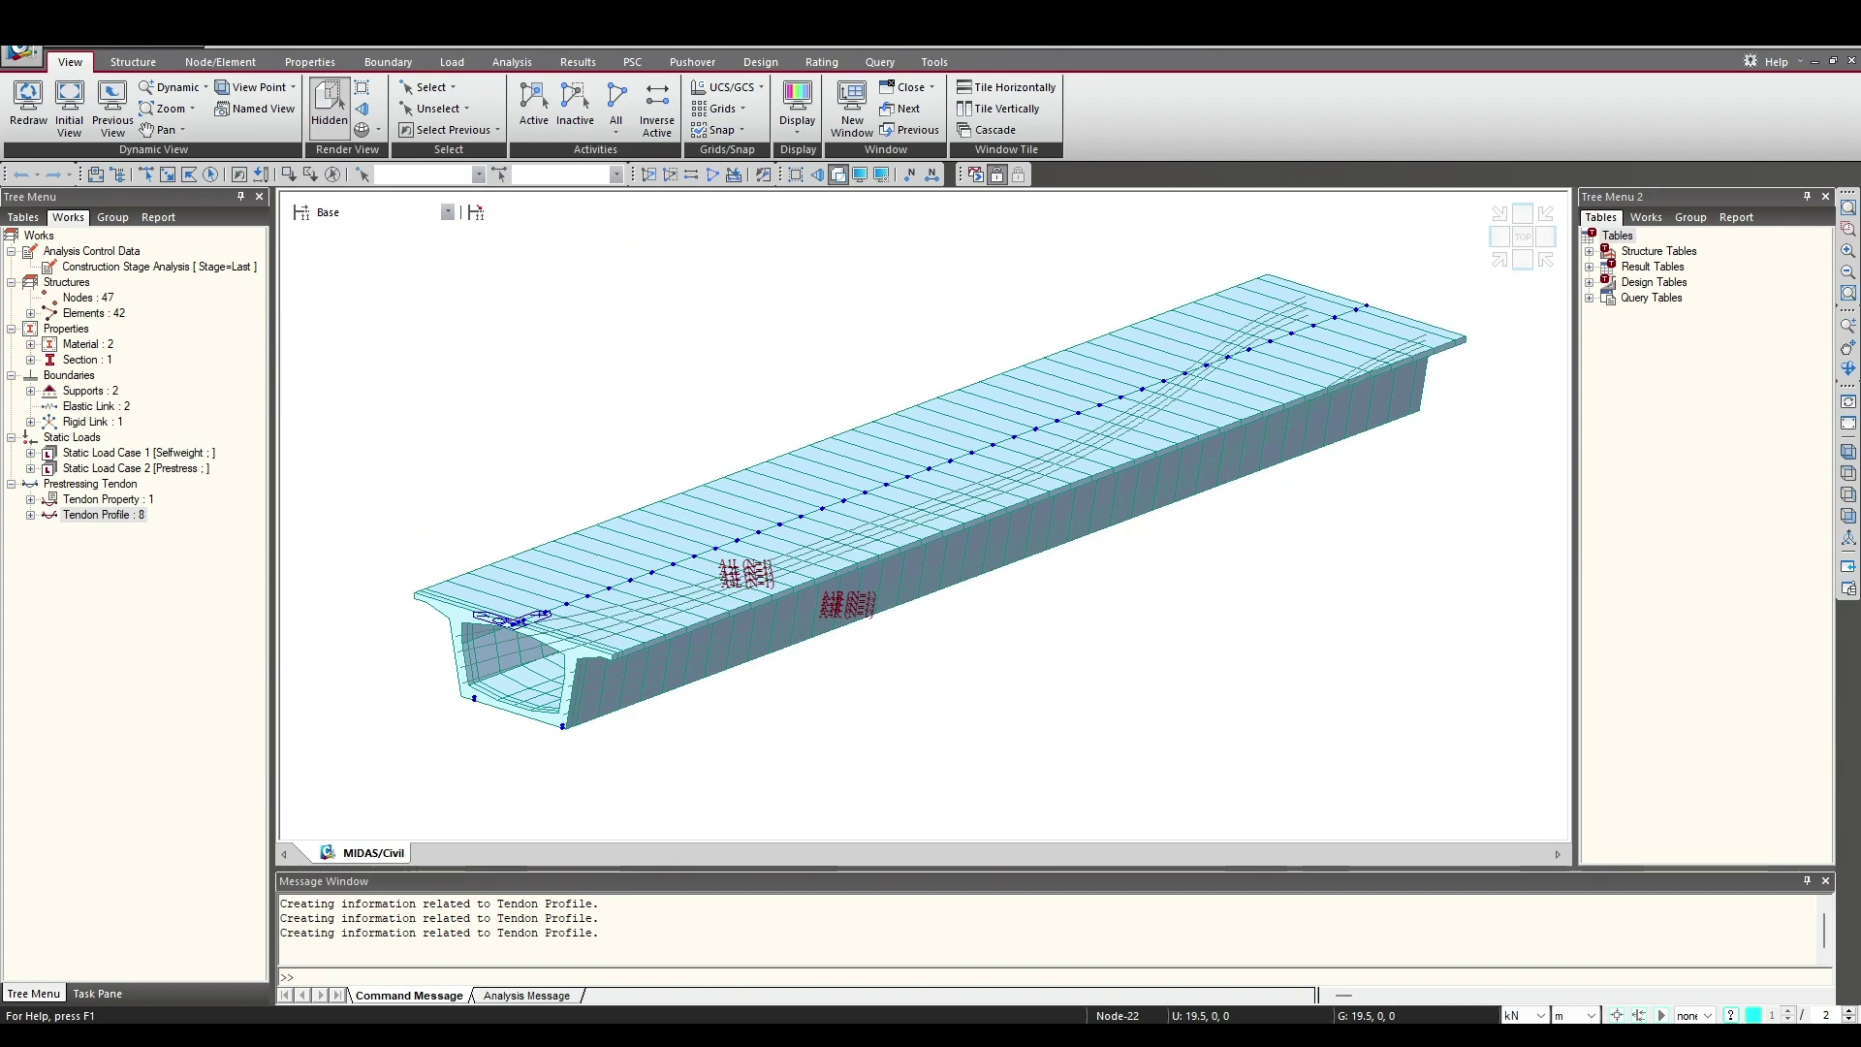
Review the section vertices and lines in the exported Box section.mcs file and close the text editor
scroll(797, 615, "down", 9)
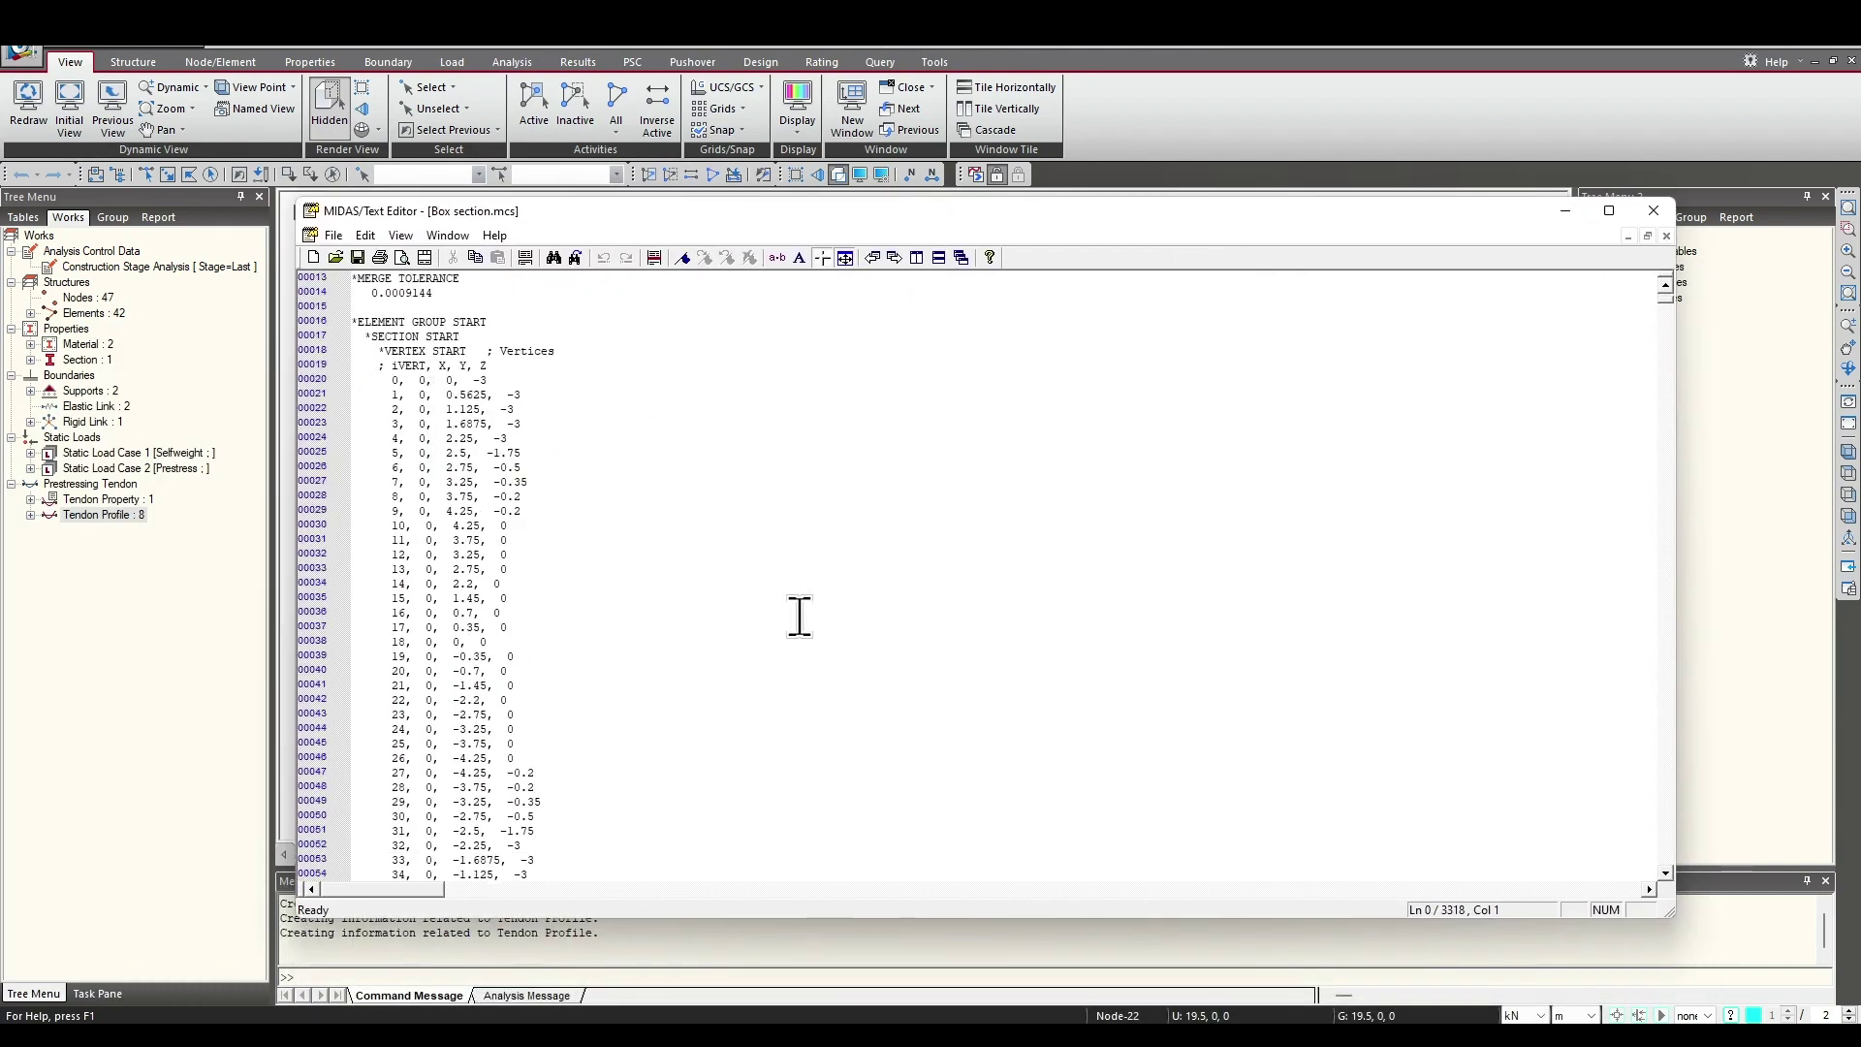
scroll(796, 621, "down", 20)
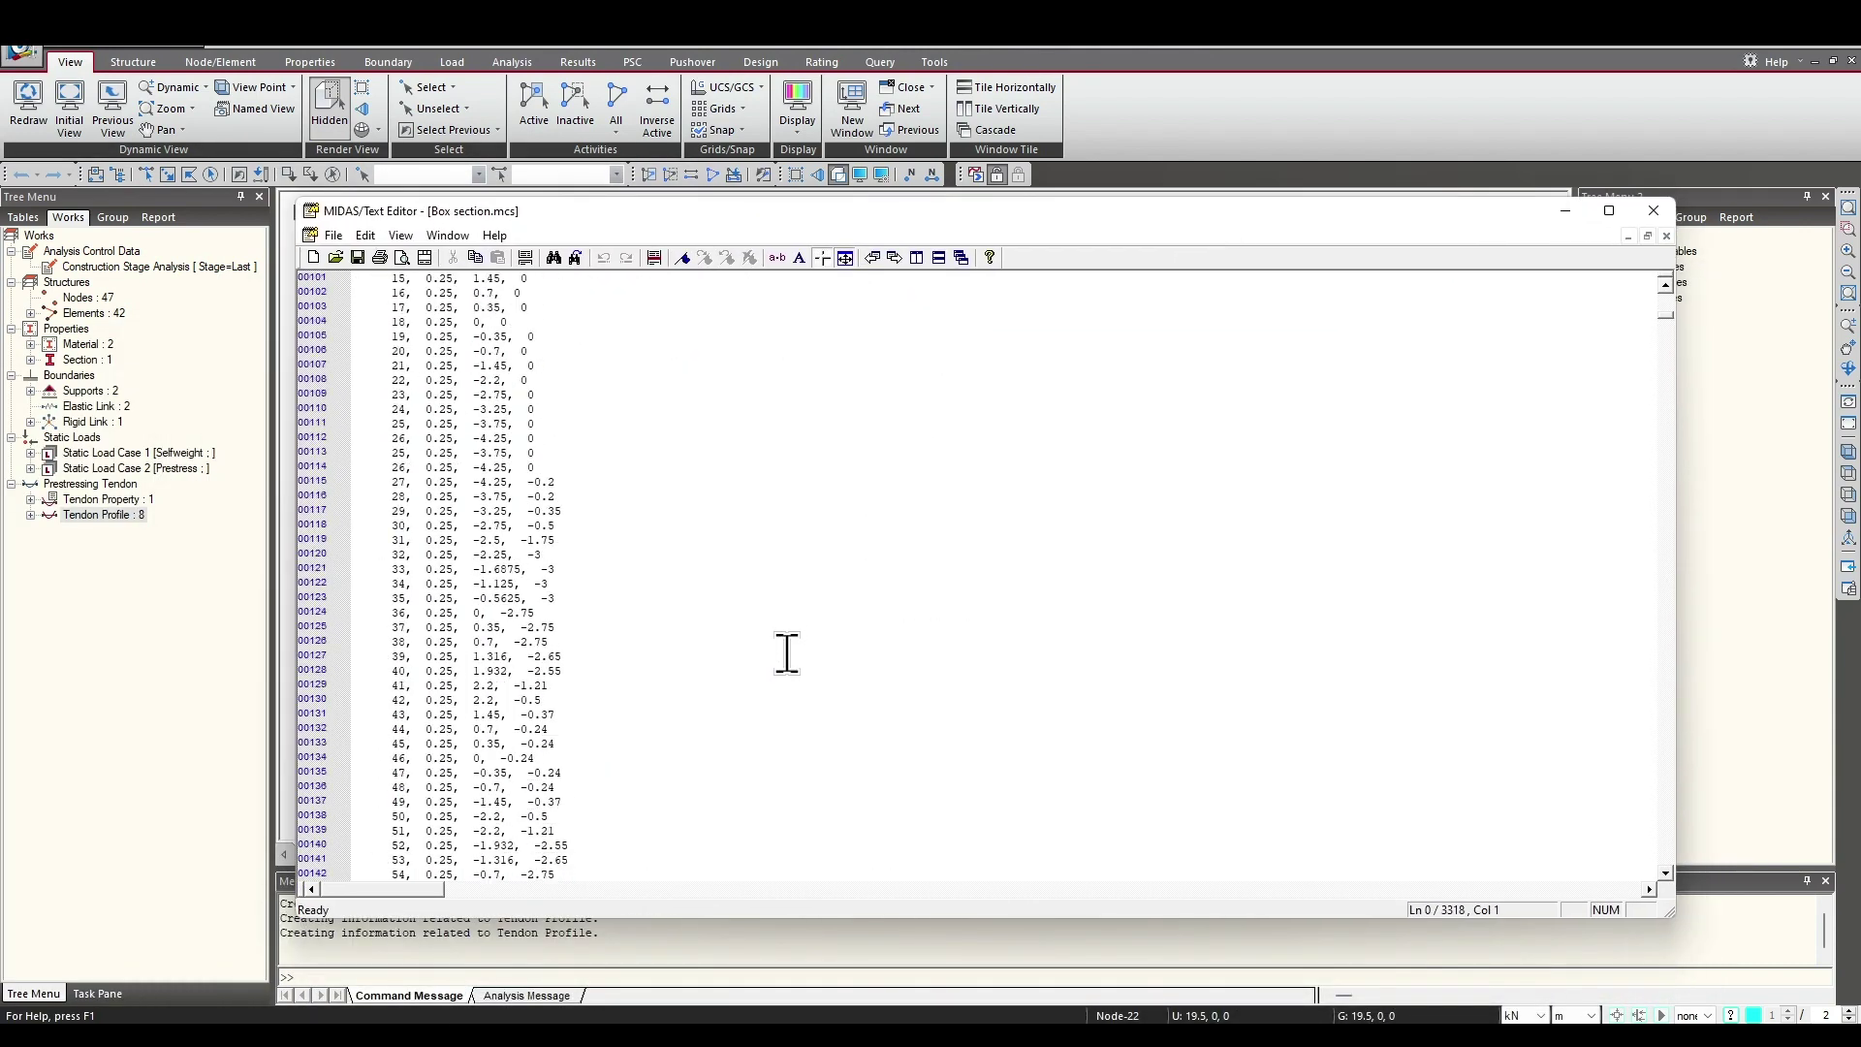
scroll(913, 637, "down", 15)
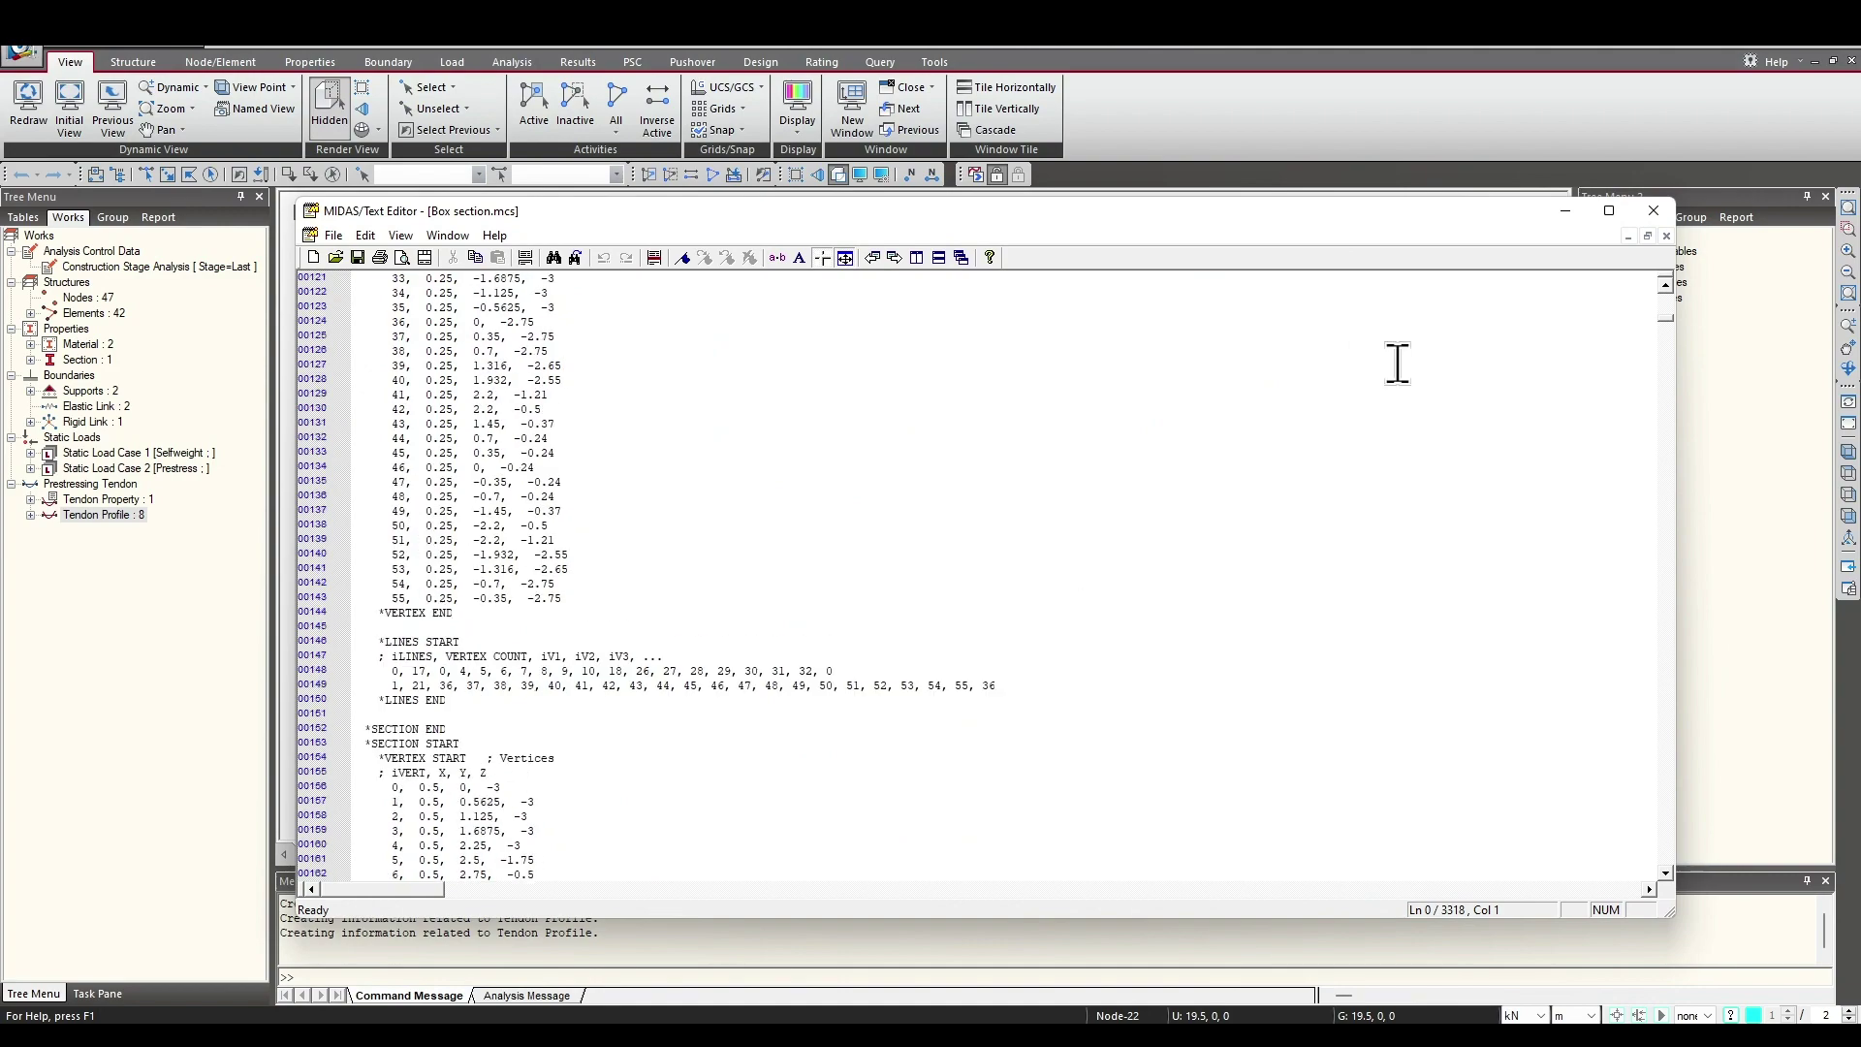
left_click(1654, 210)
Switch to midas FEA NX and inspect the definitions of the concrete and tendon materials
left_click(1301, 931)
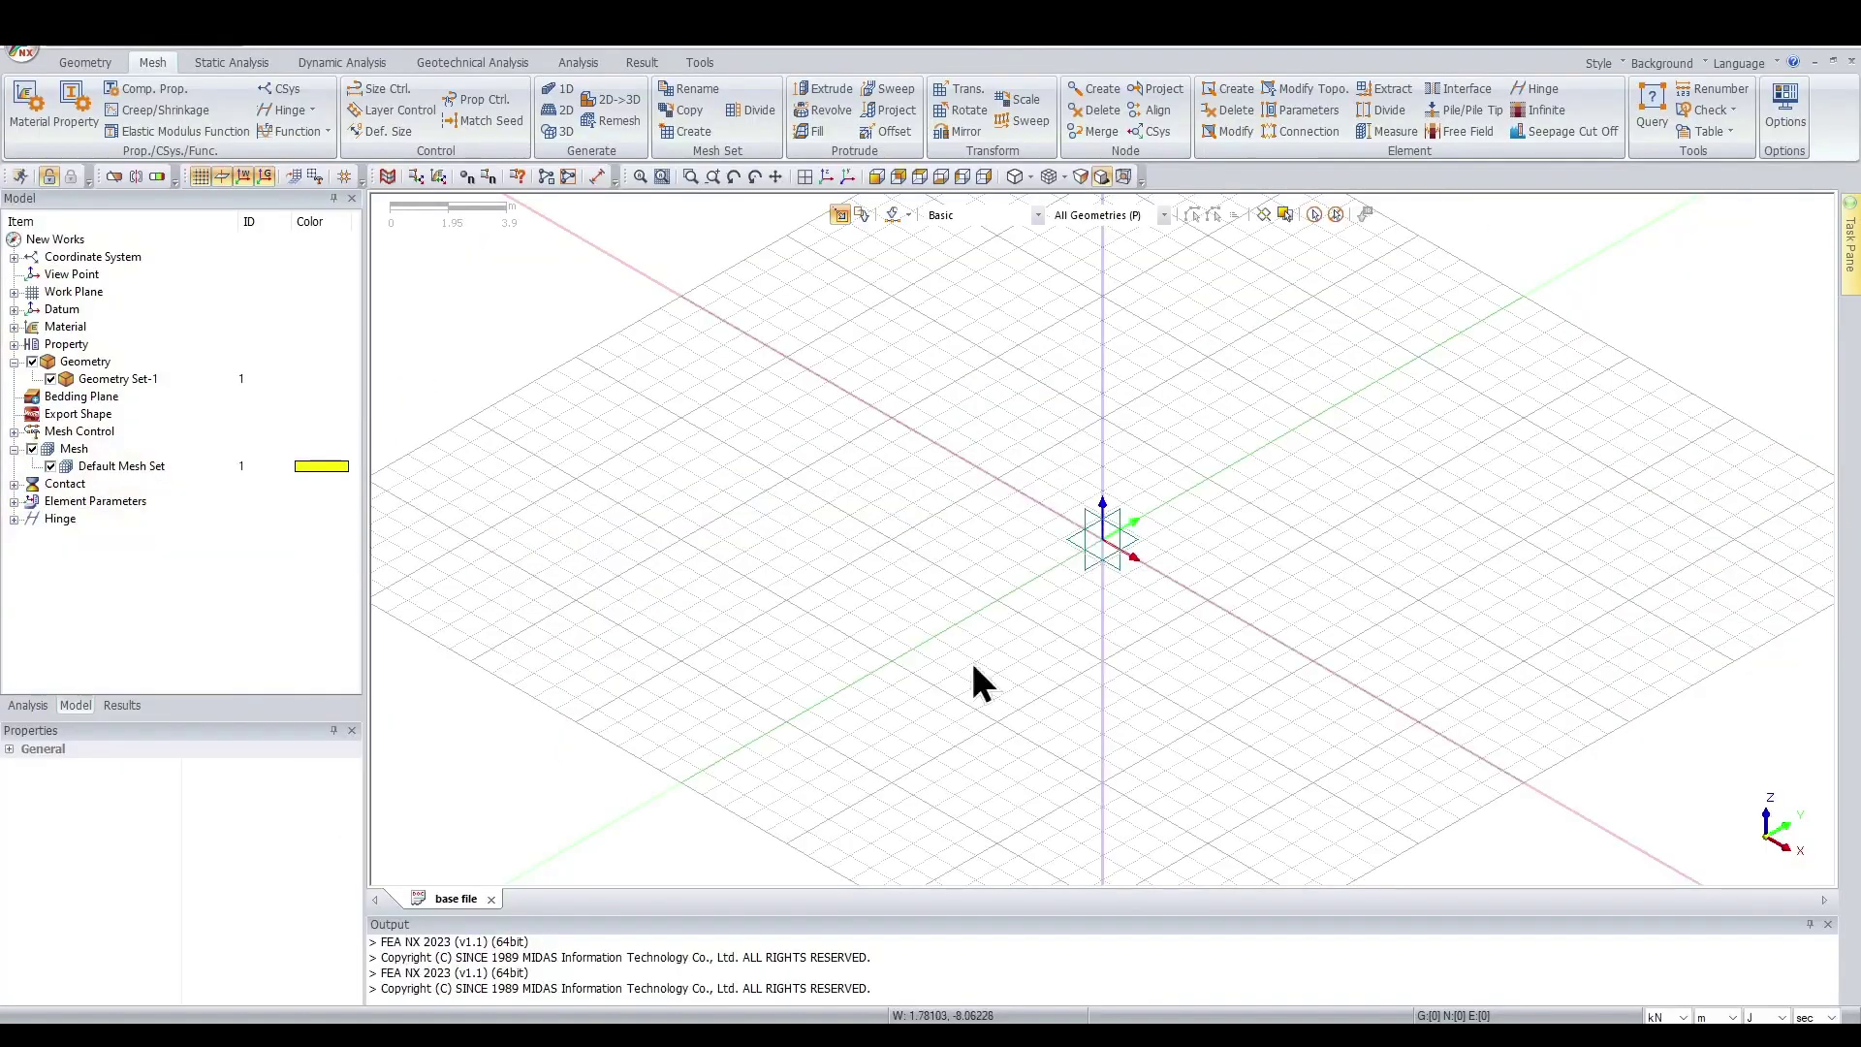
middle_click_drag(894, 628, 866, 584)
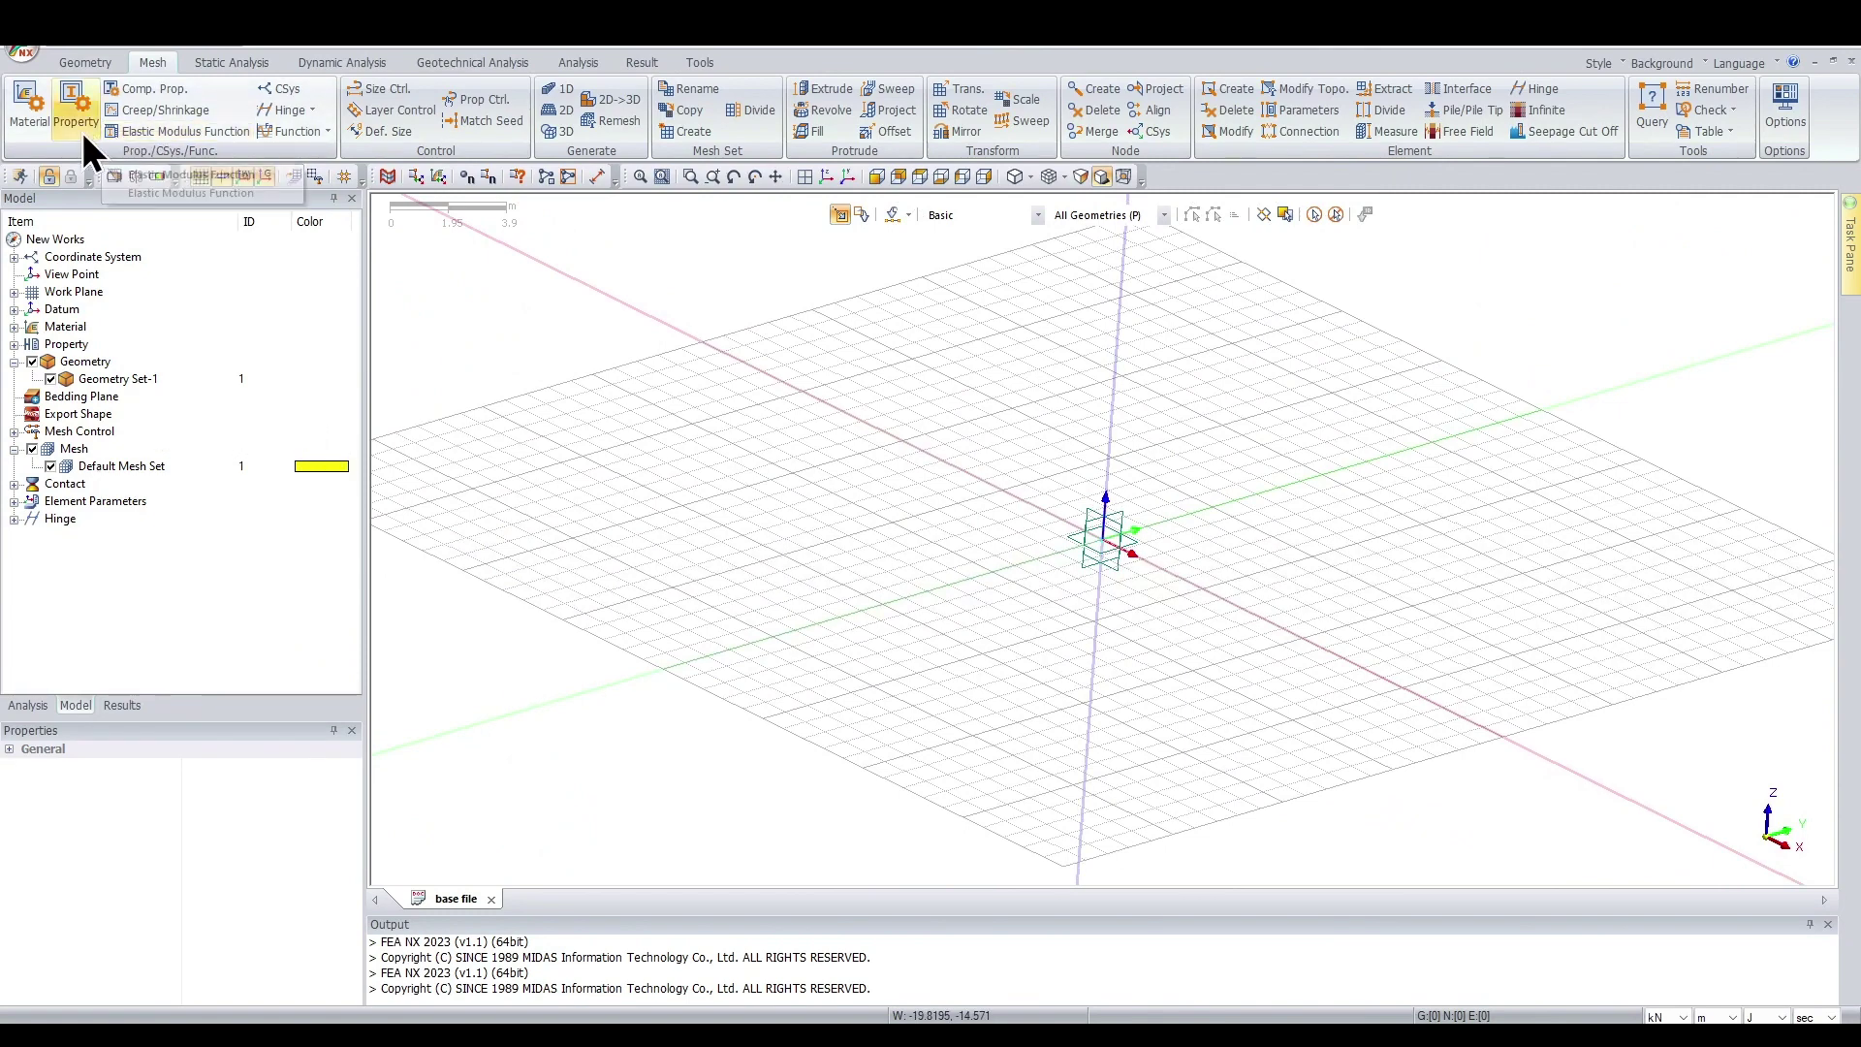
left_click(24, 115)
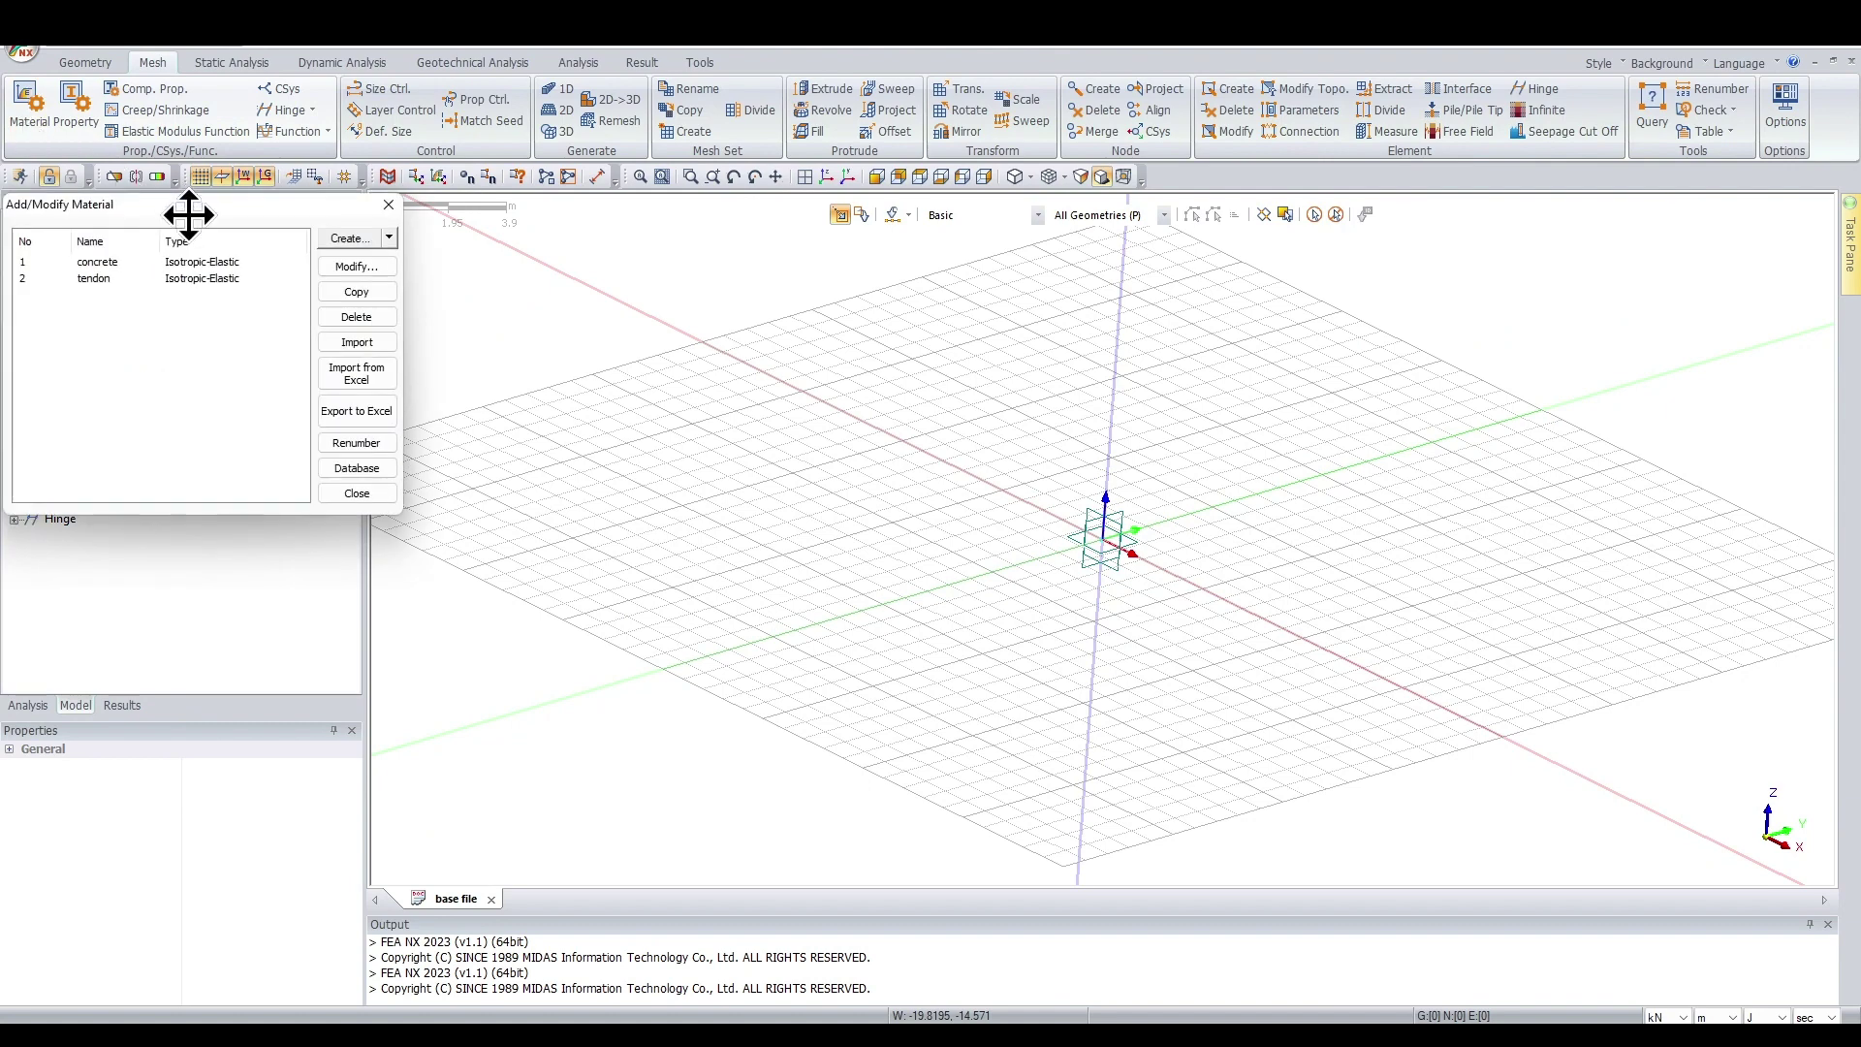
left_click_drag(187, 216, 427, 247)
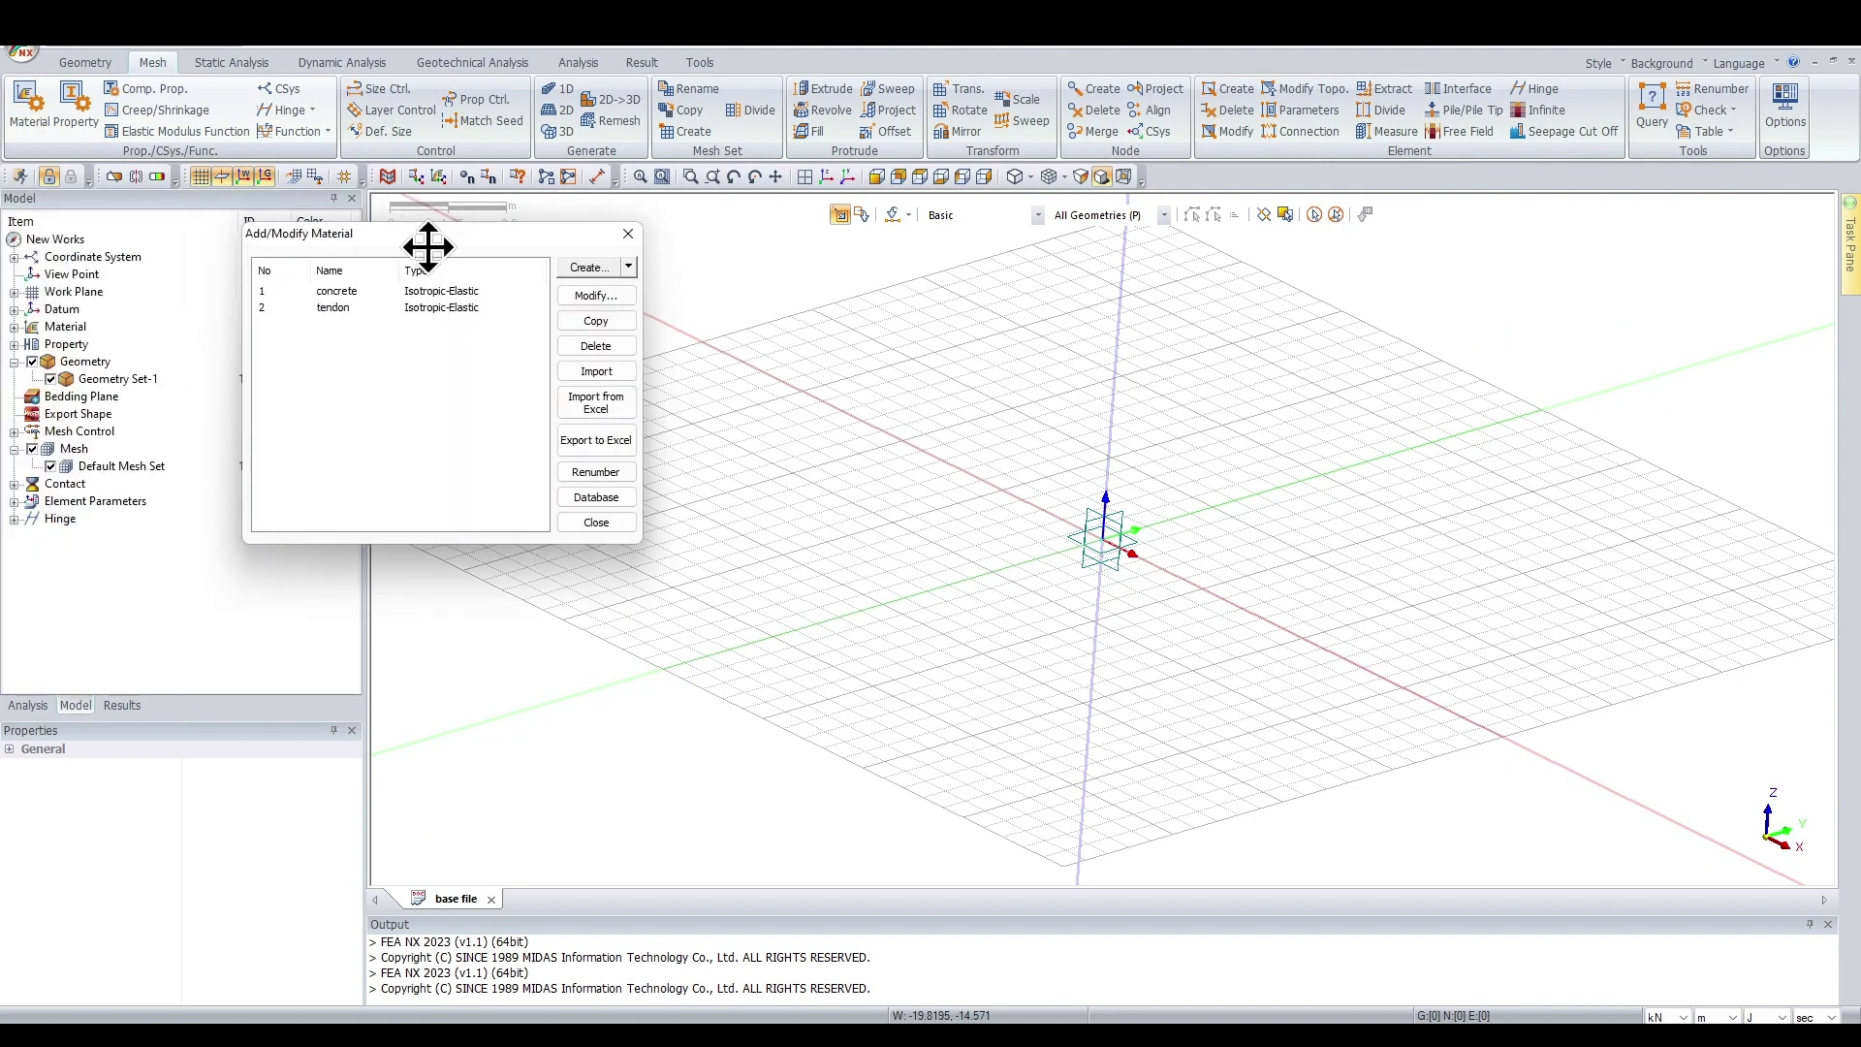
double_click(472, 292)
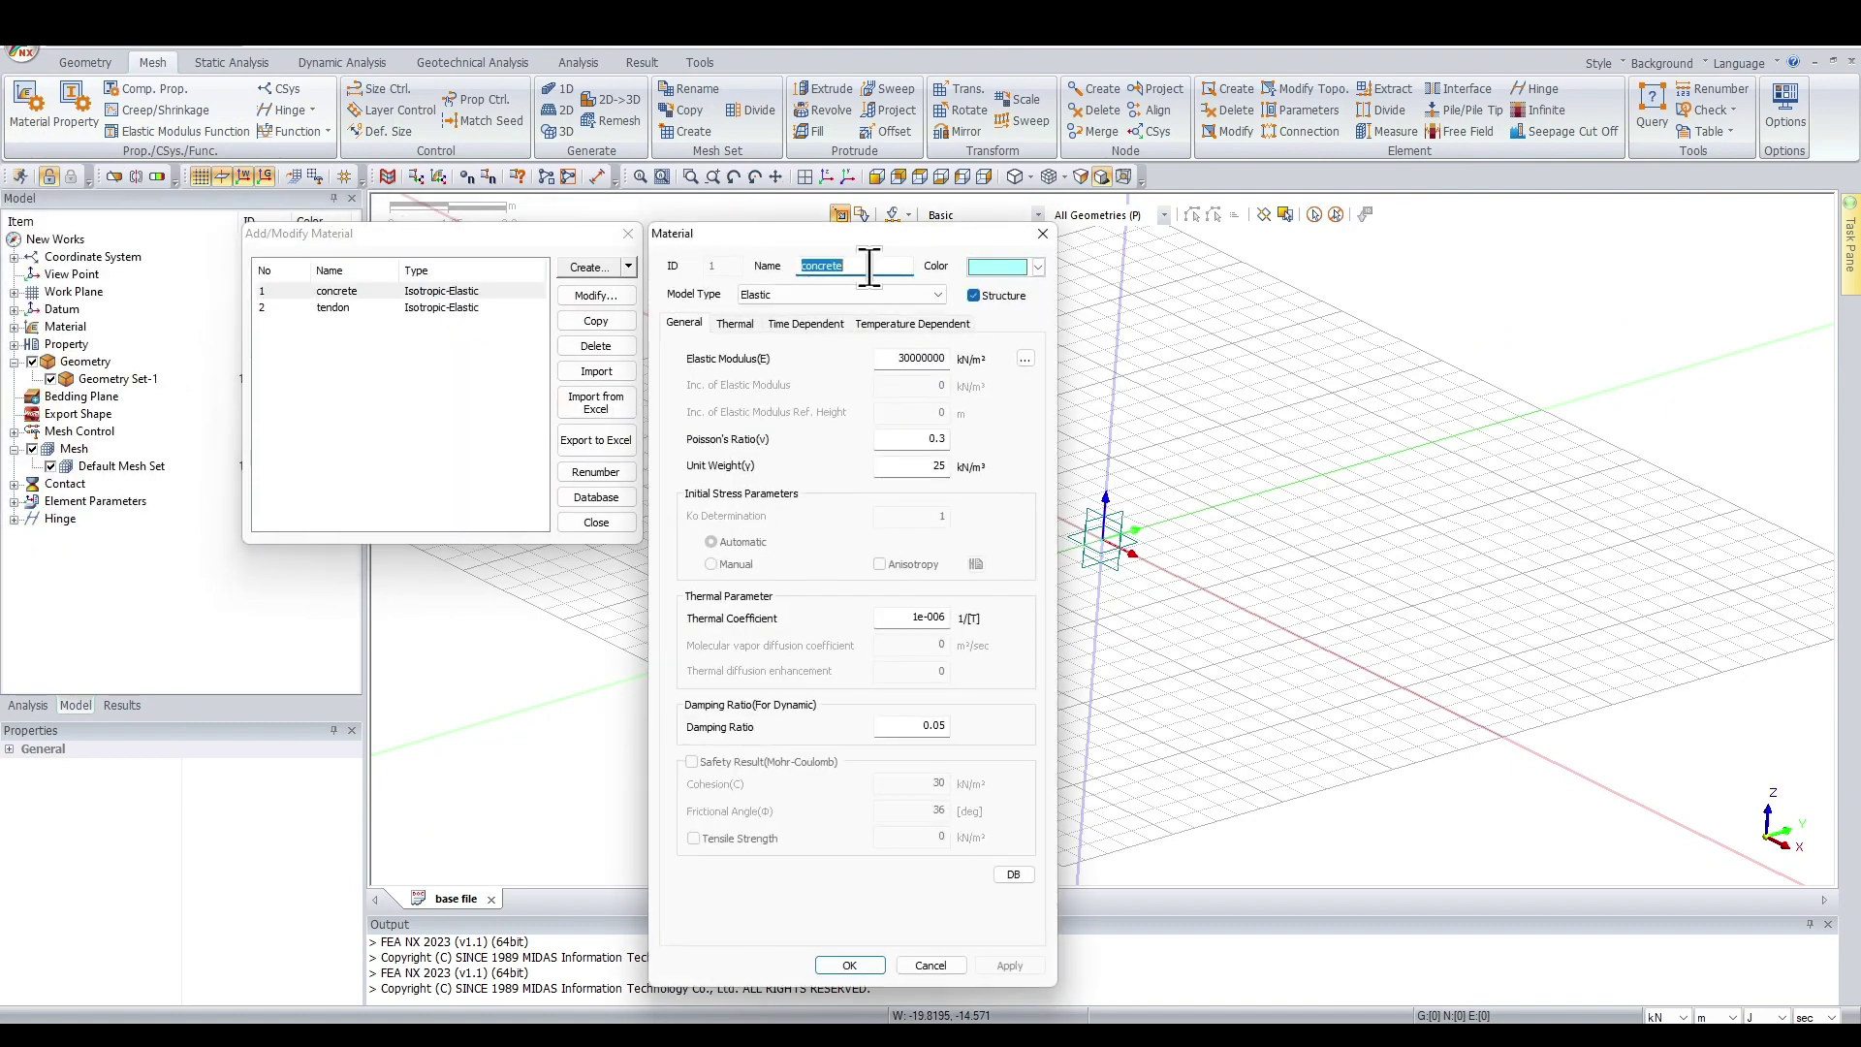
left_click_drag(873, 247, 893, 232)
left_click(1063, 219)
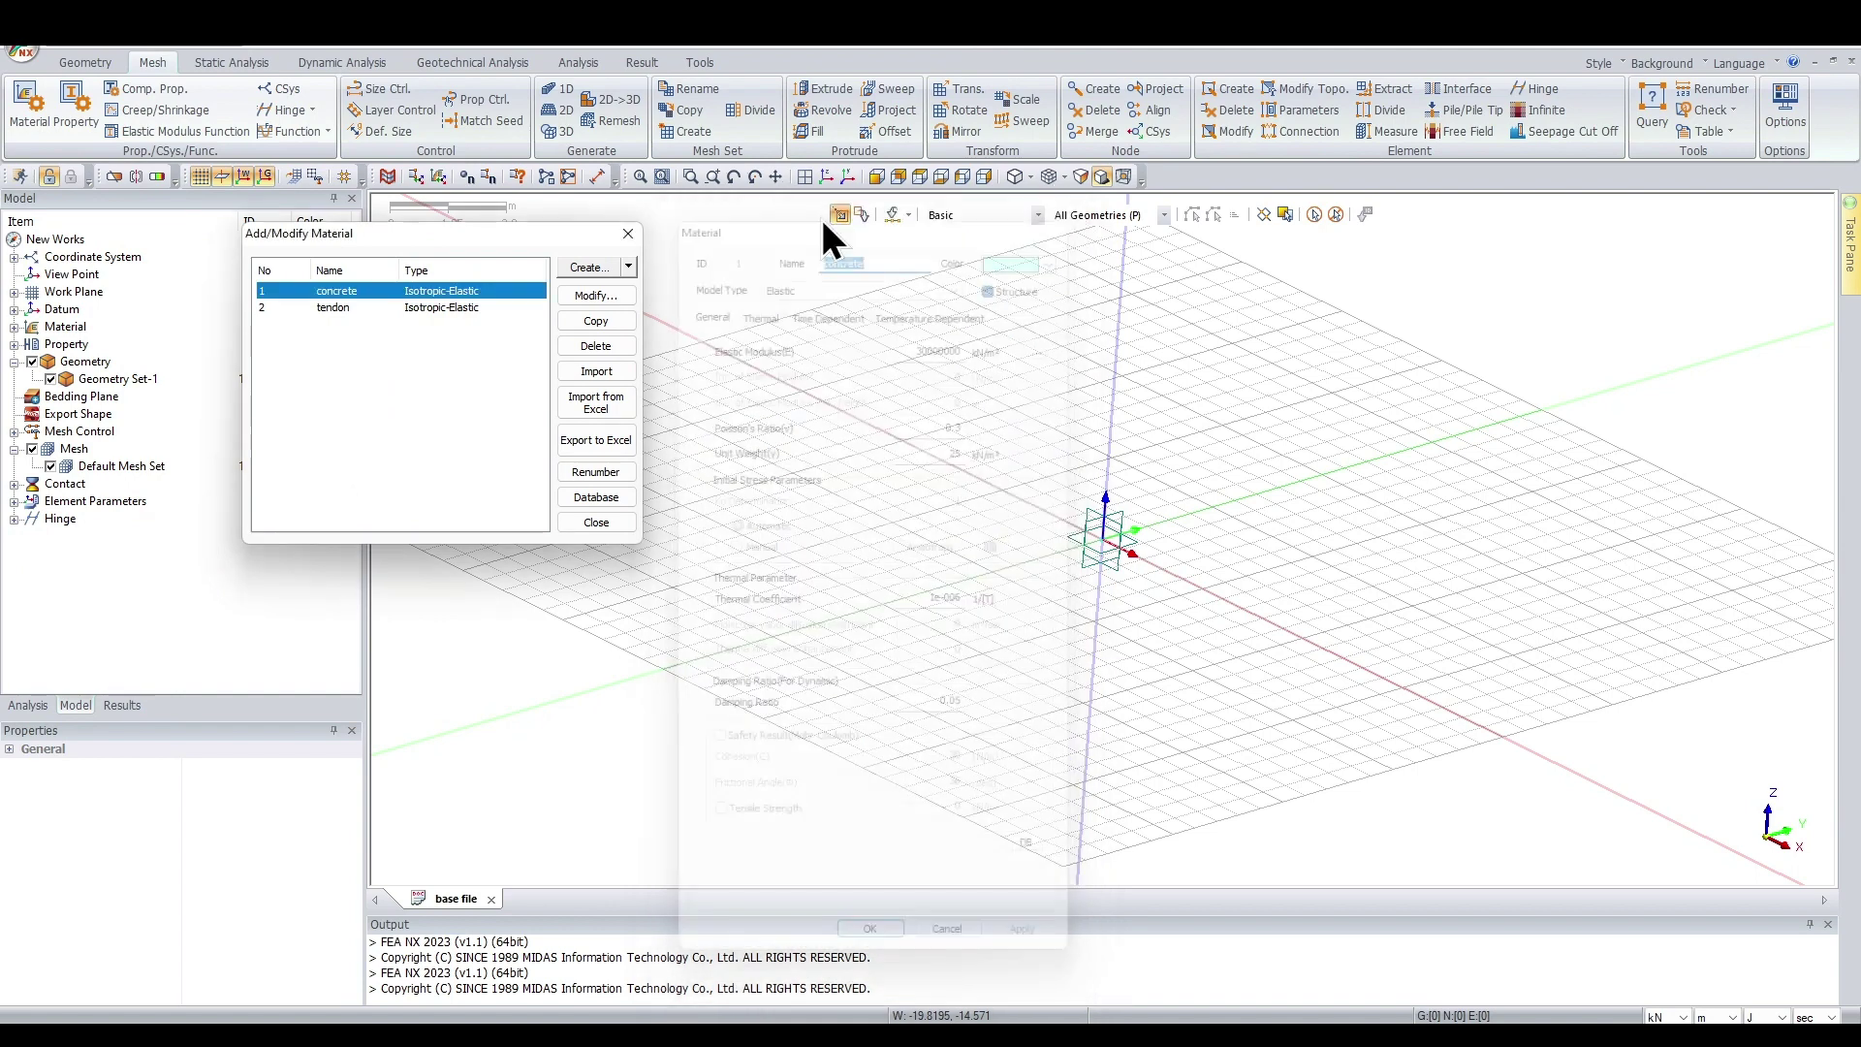
double_click(456, 306)
left_click_drag(952, 258, 999, 248)
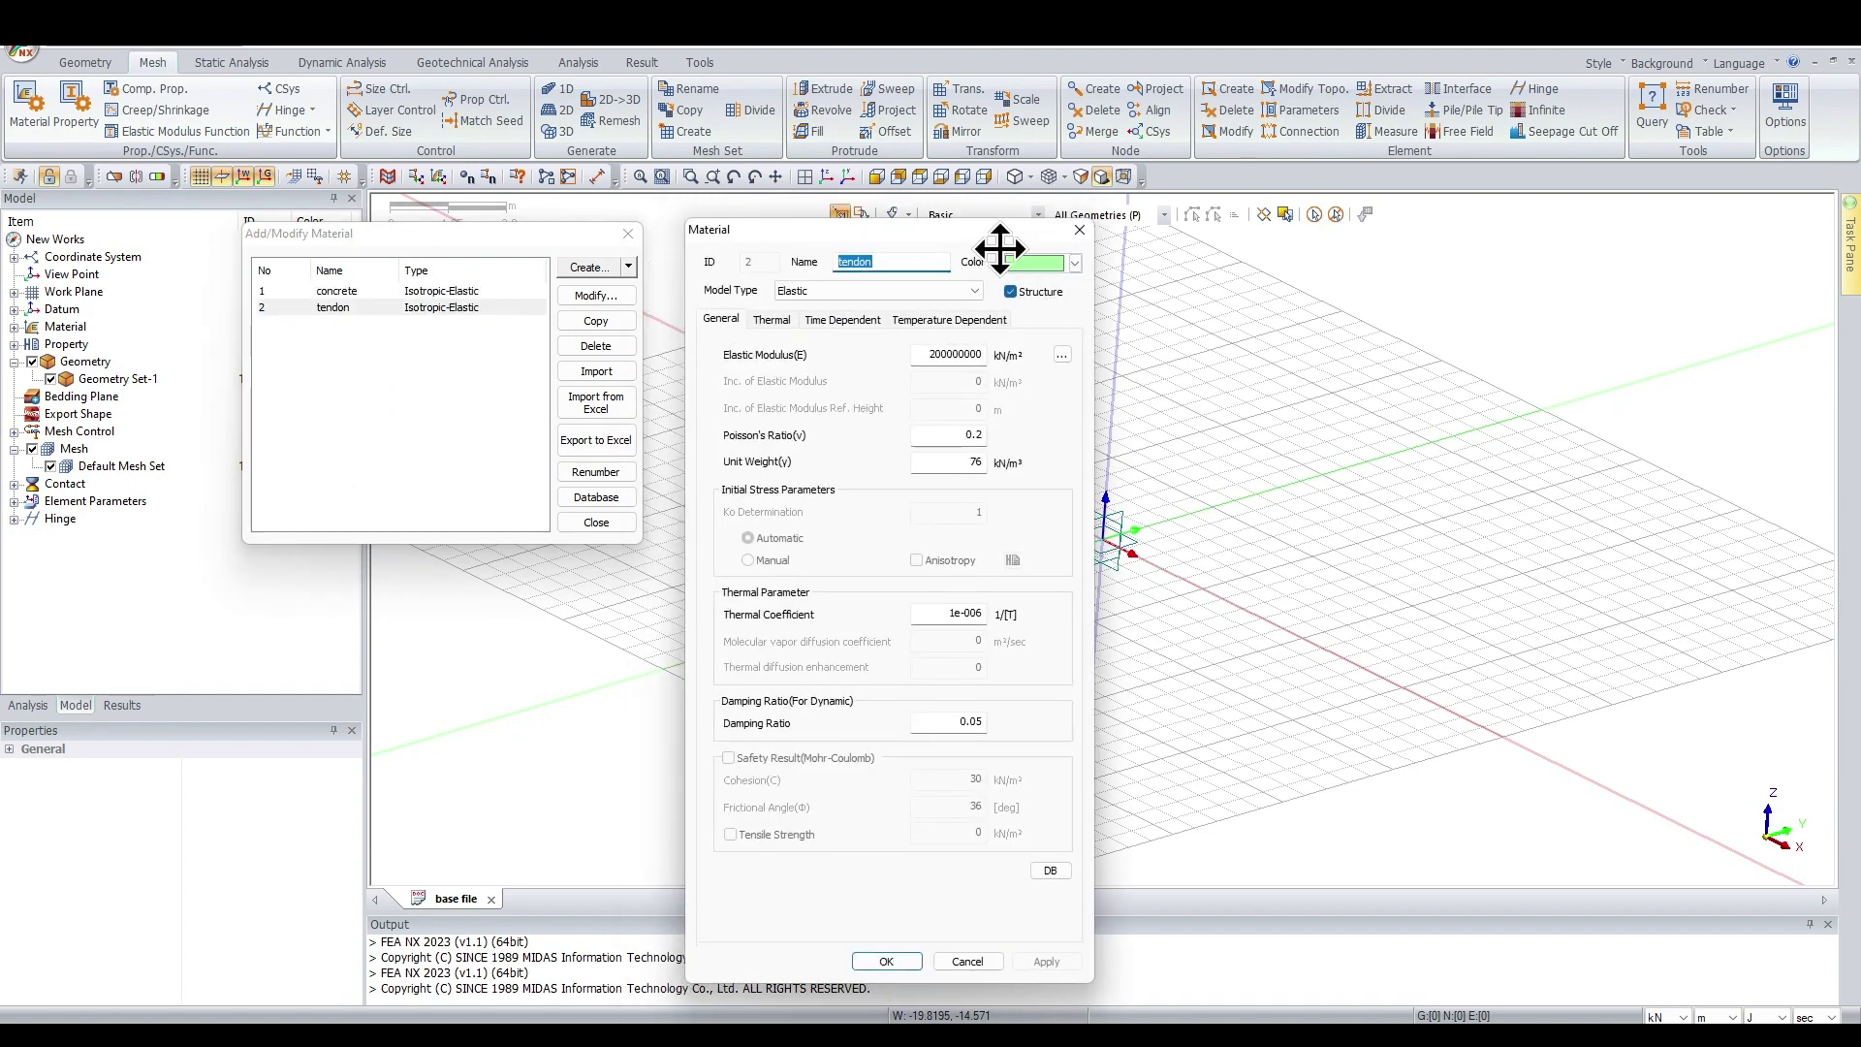
left_click(1079, 229)
left_click(629, 233)
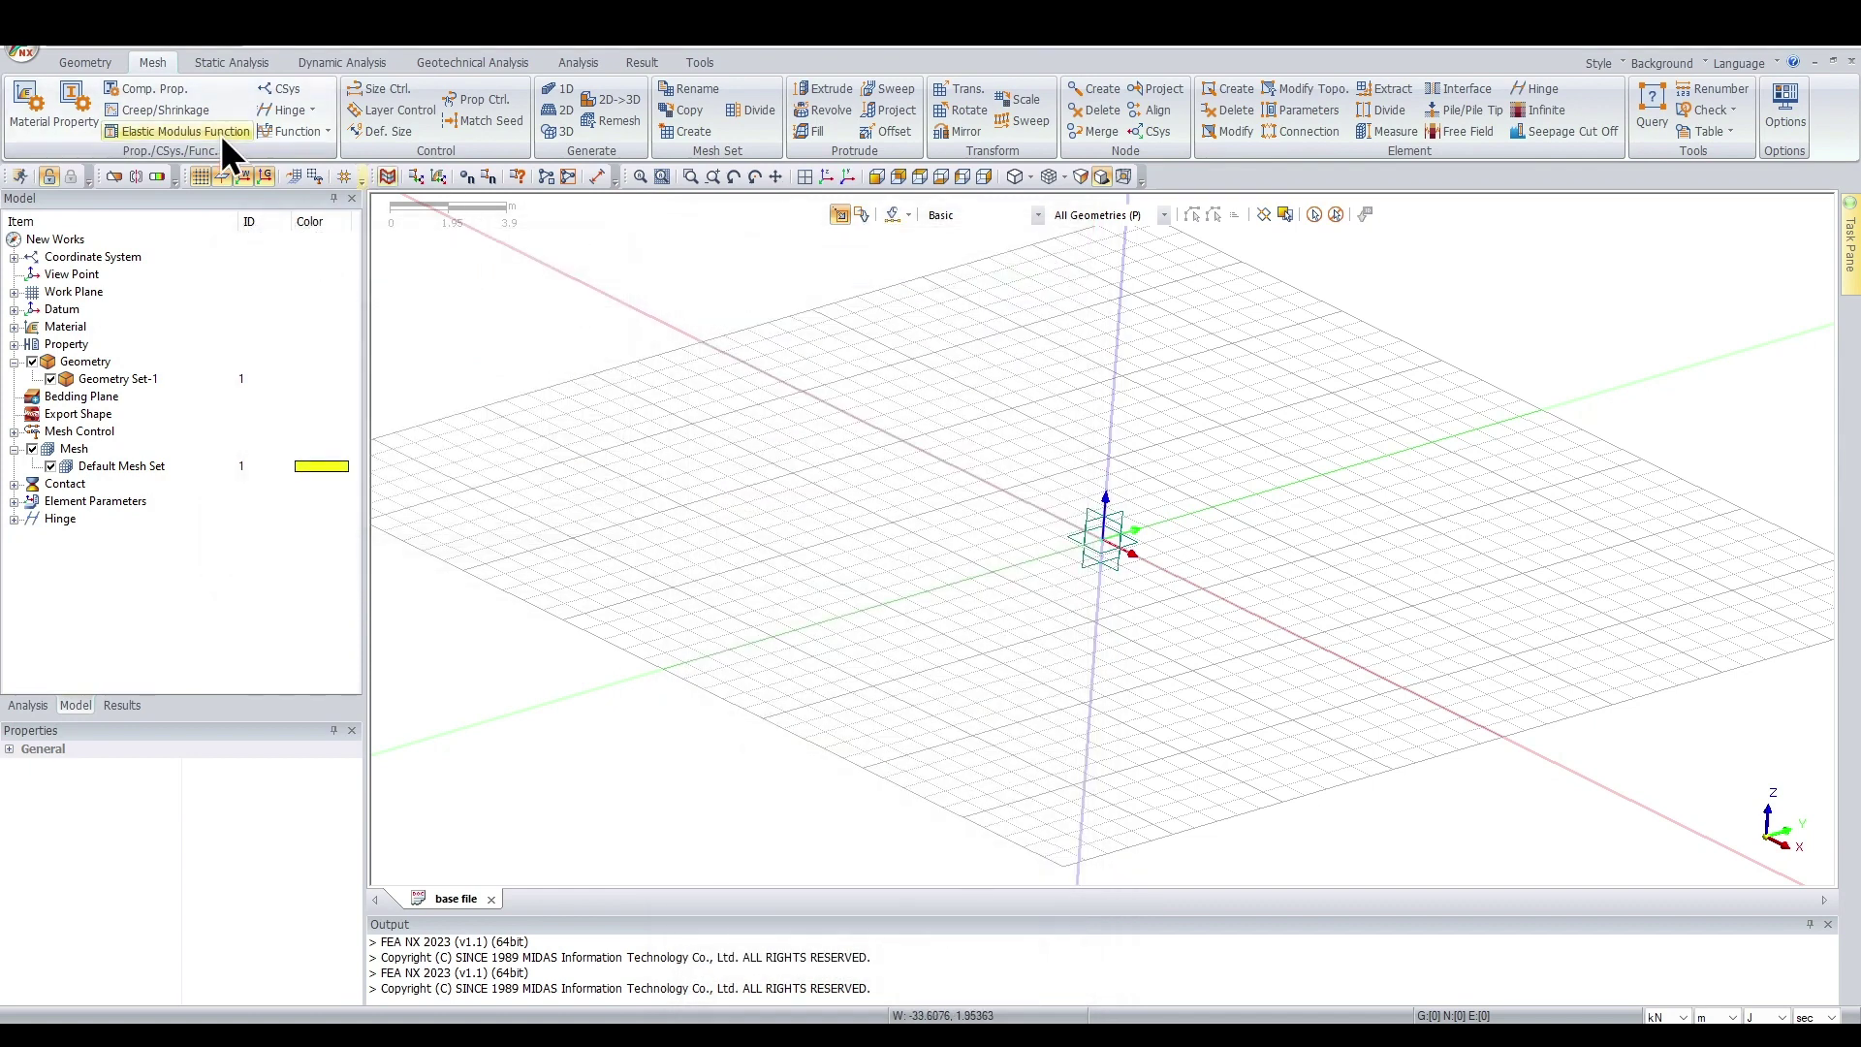
Inspect the 3D solid property defined for concrete in the property list
left_click(84, 114)
left_click_drag(312, 200, 669, 271)
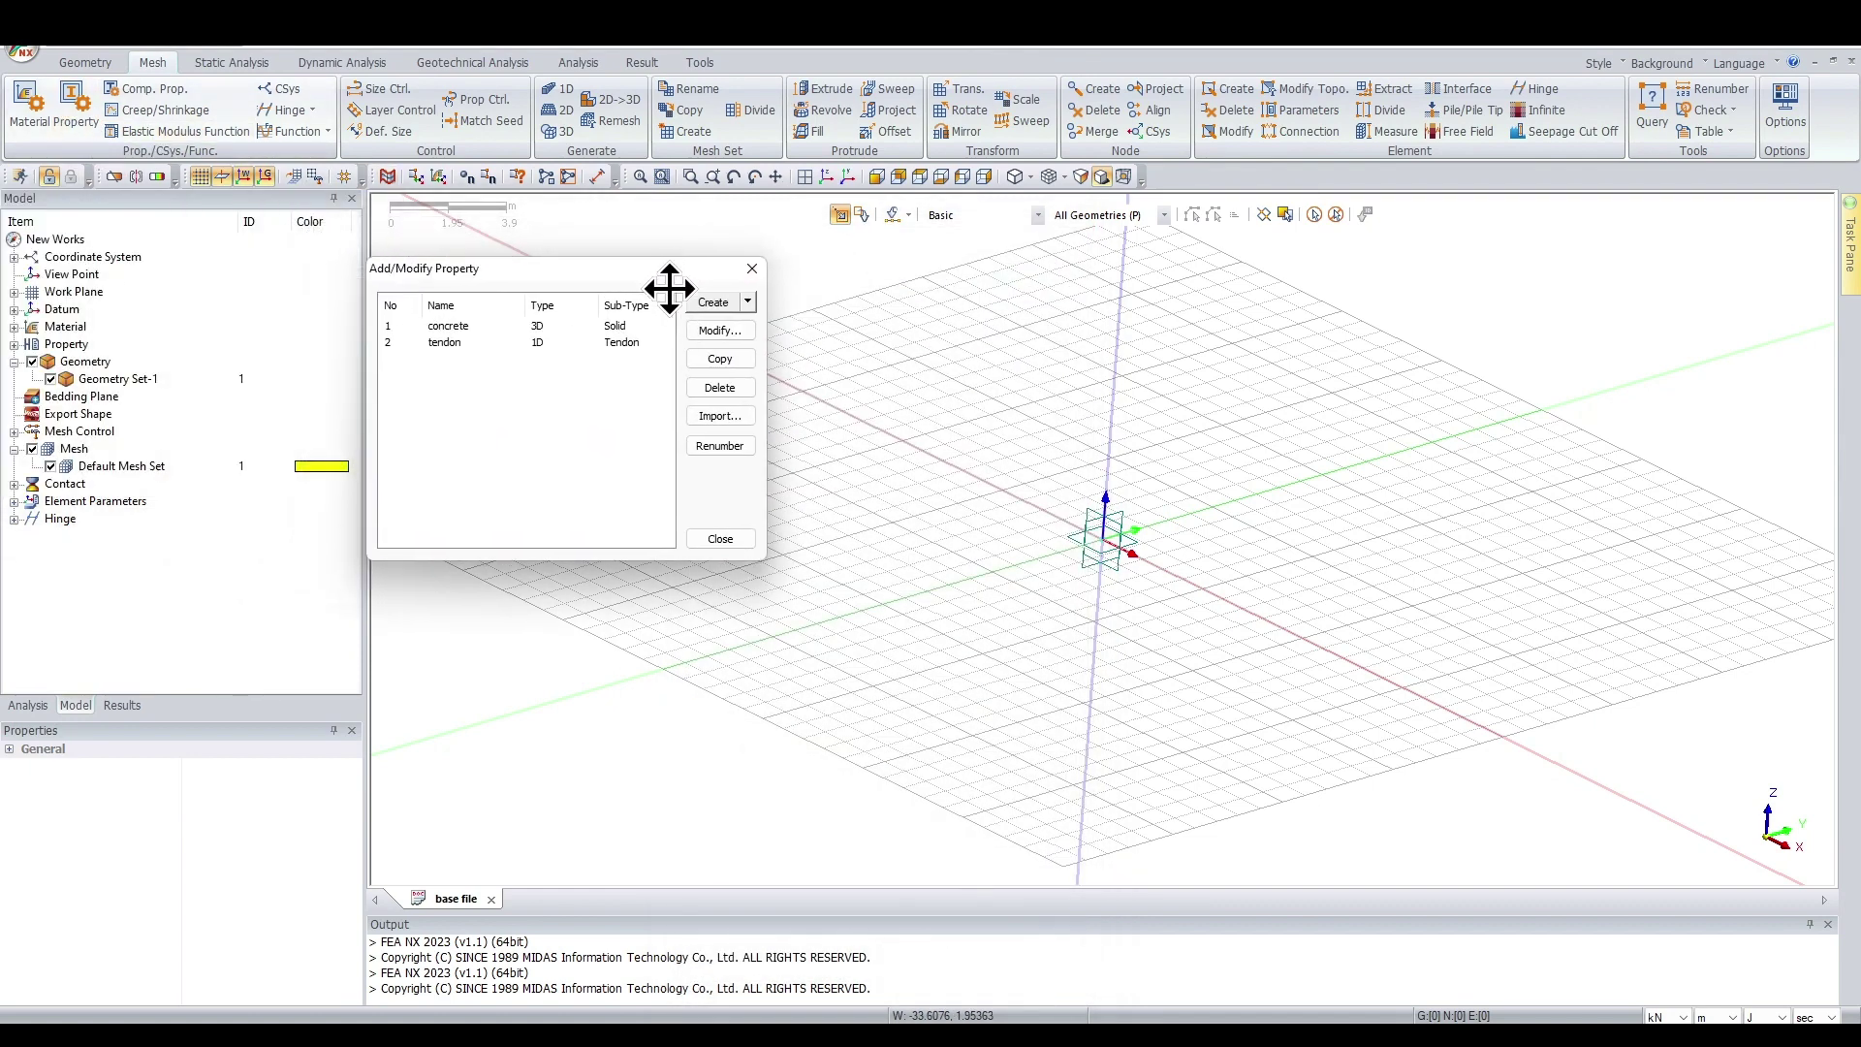
double_click(601, 327)
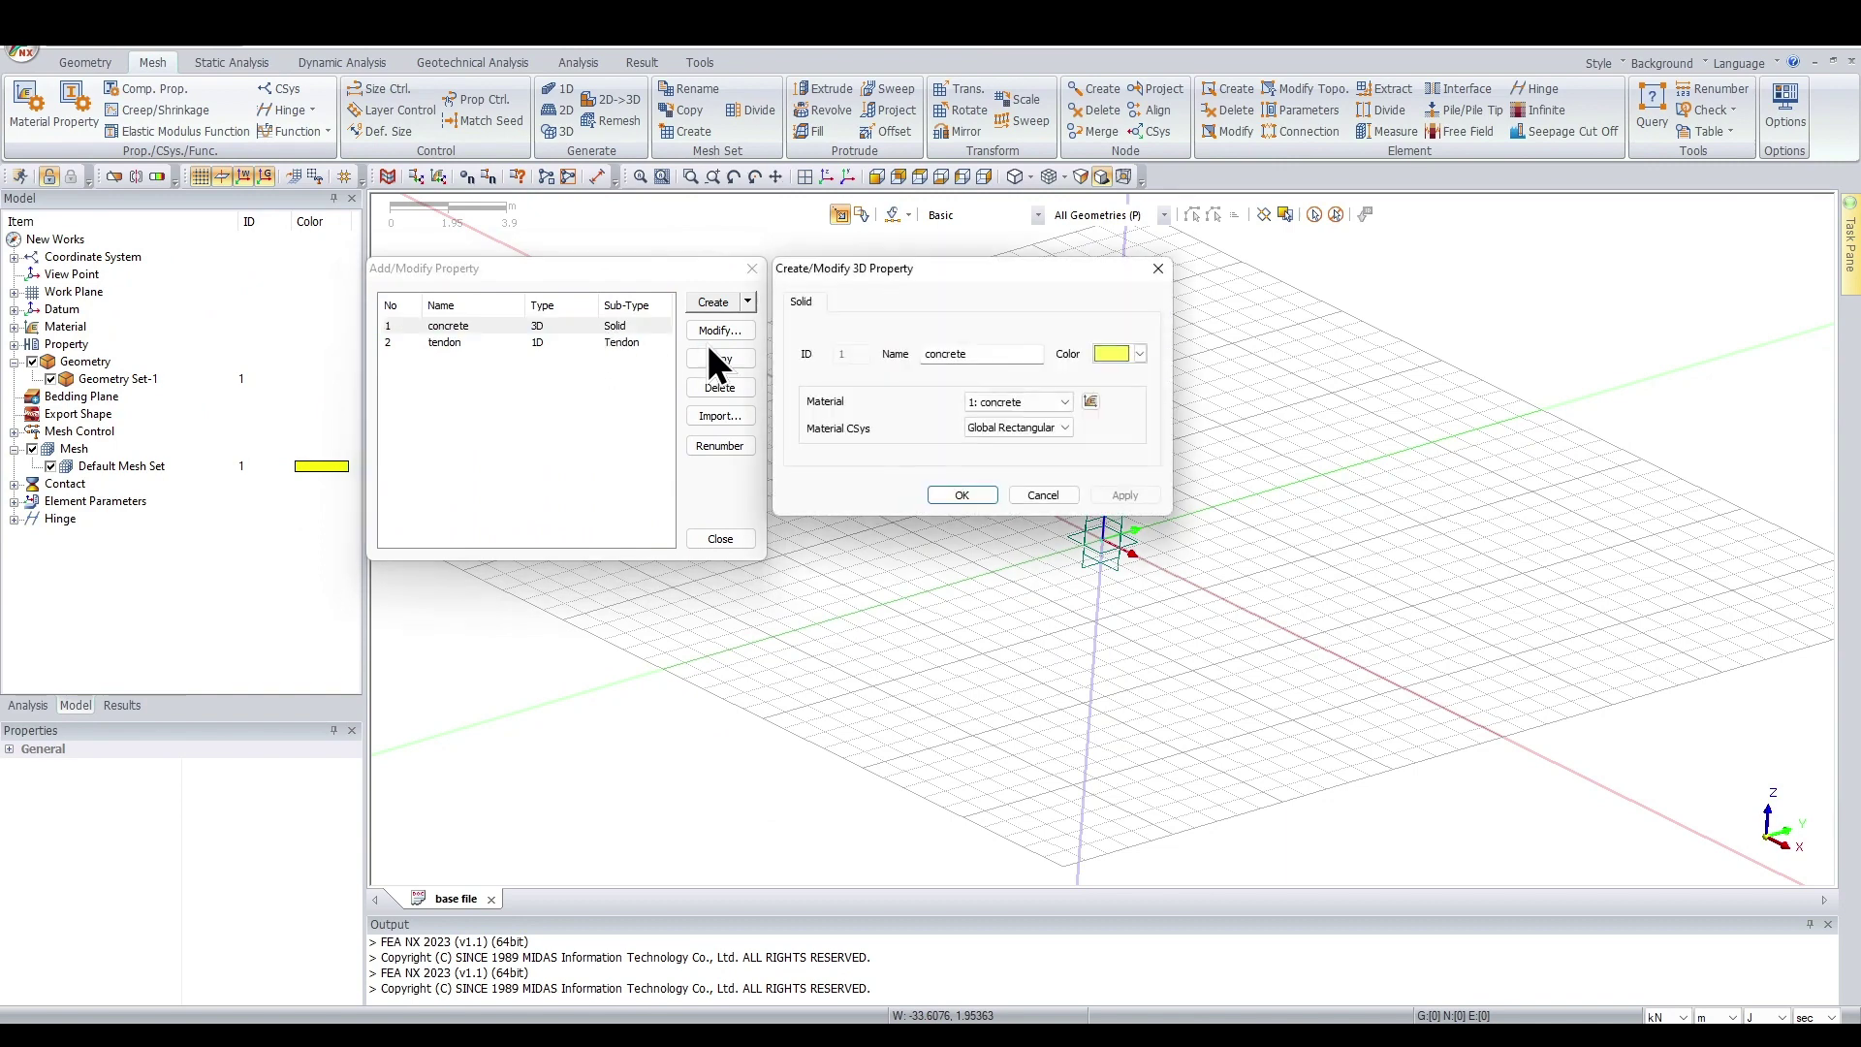
left_click(1160, 276)
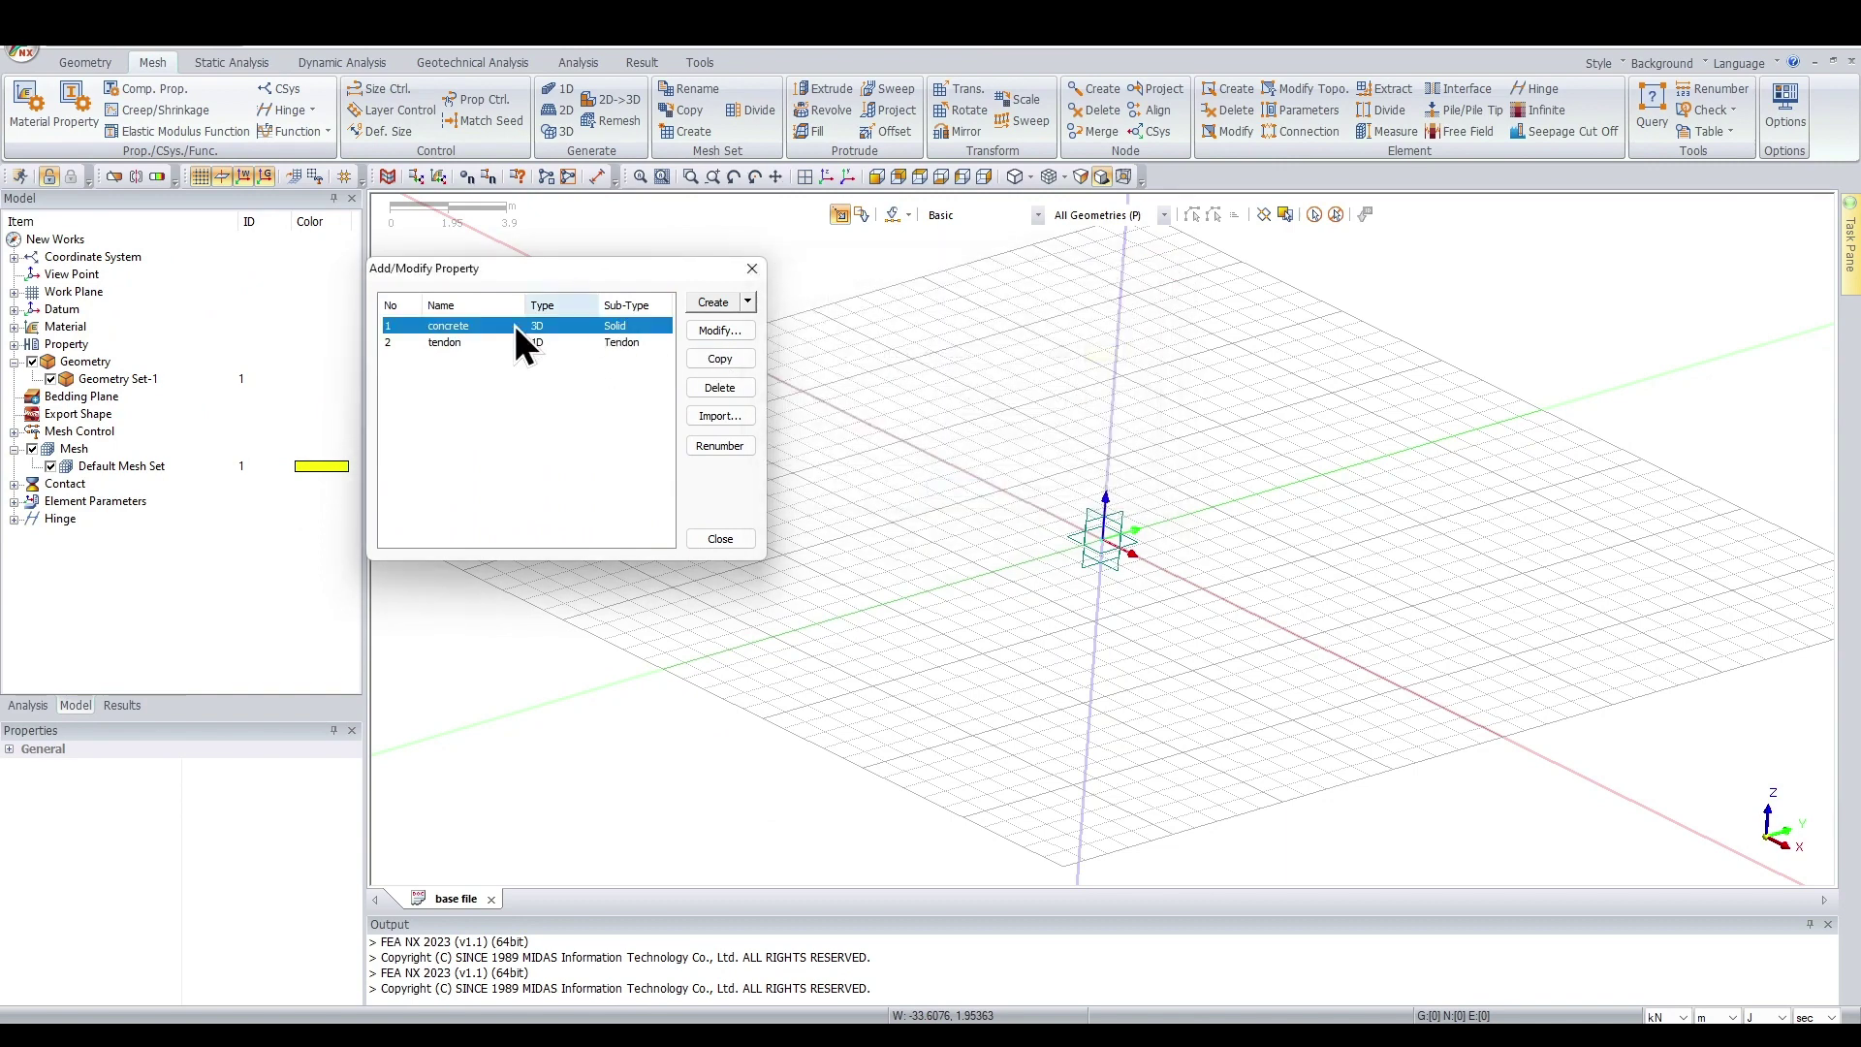
left_click(749, 302)
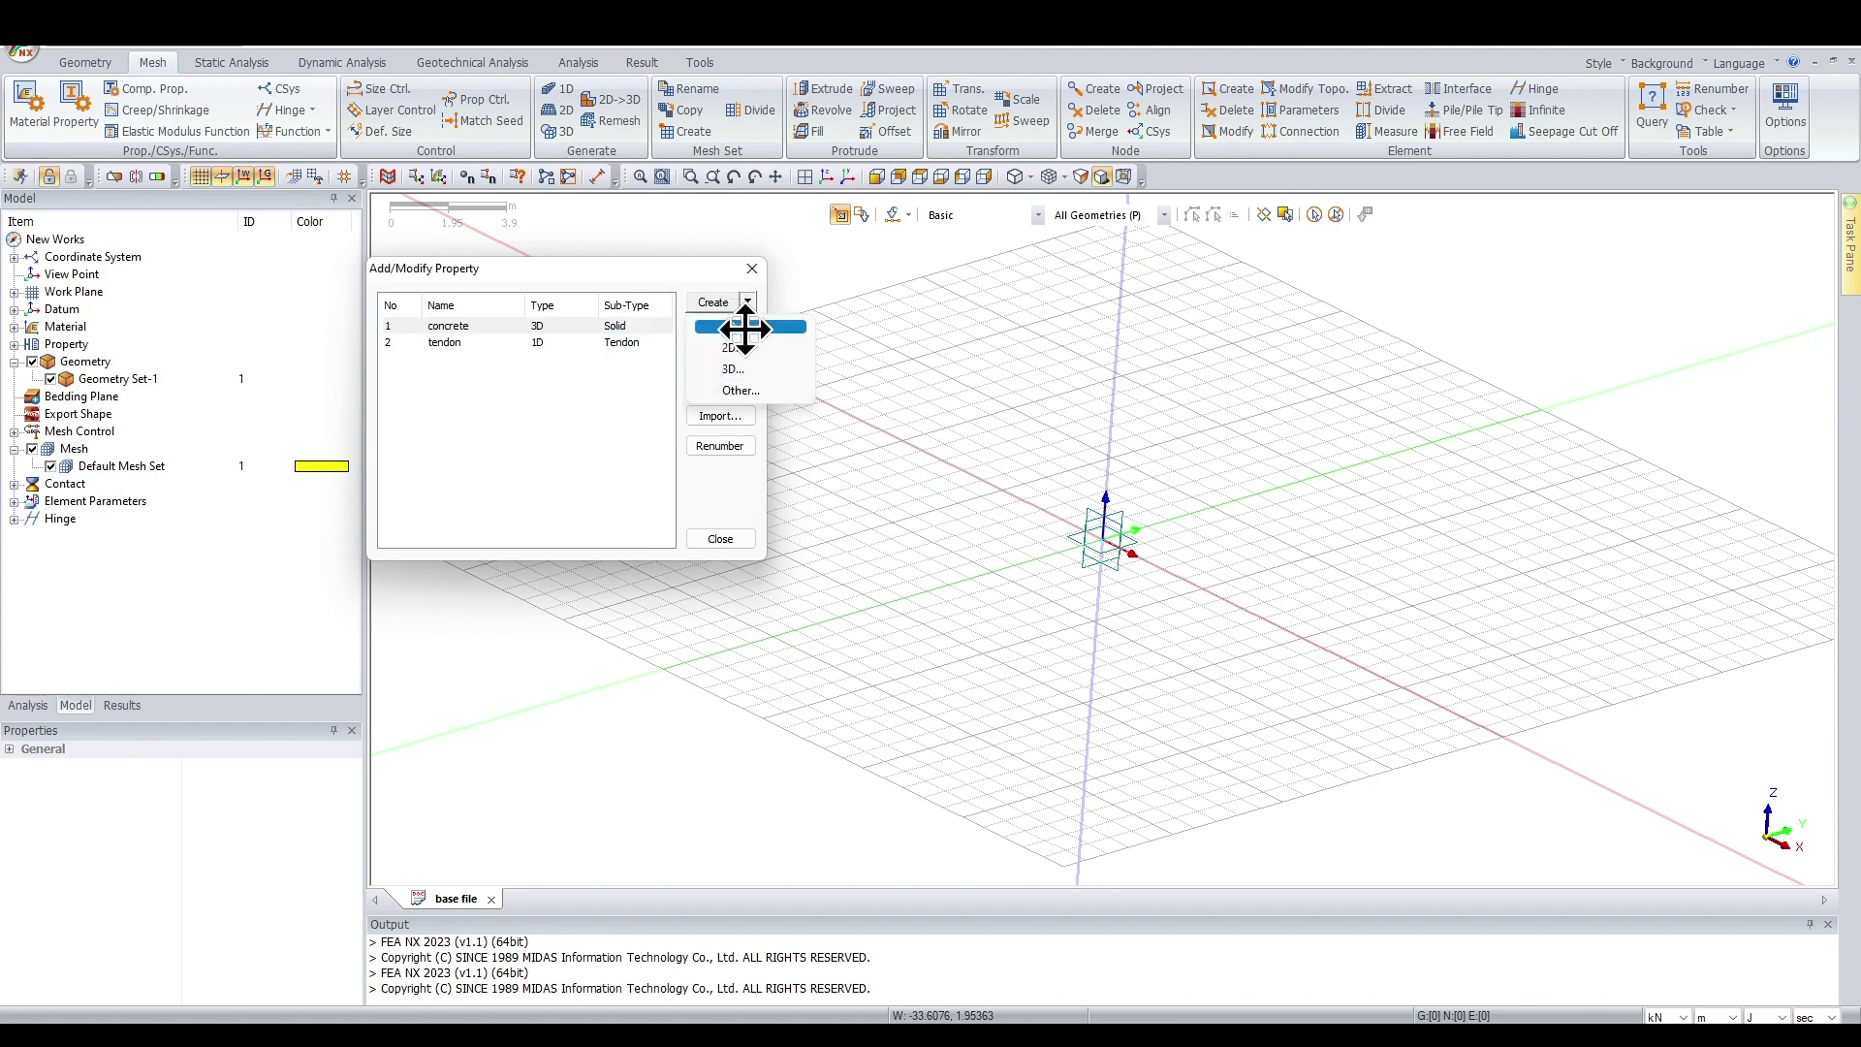
left_click(744, 328)
left_click(1061, 306)
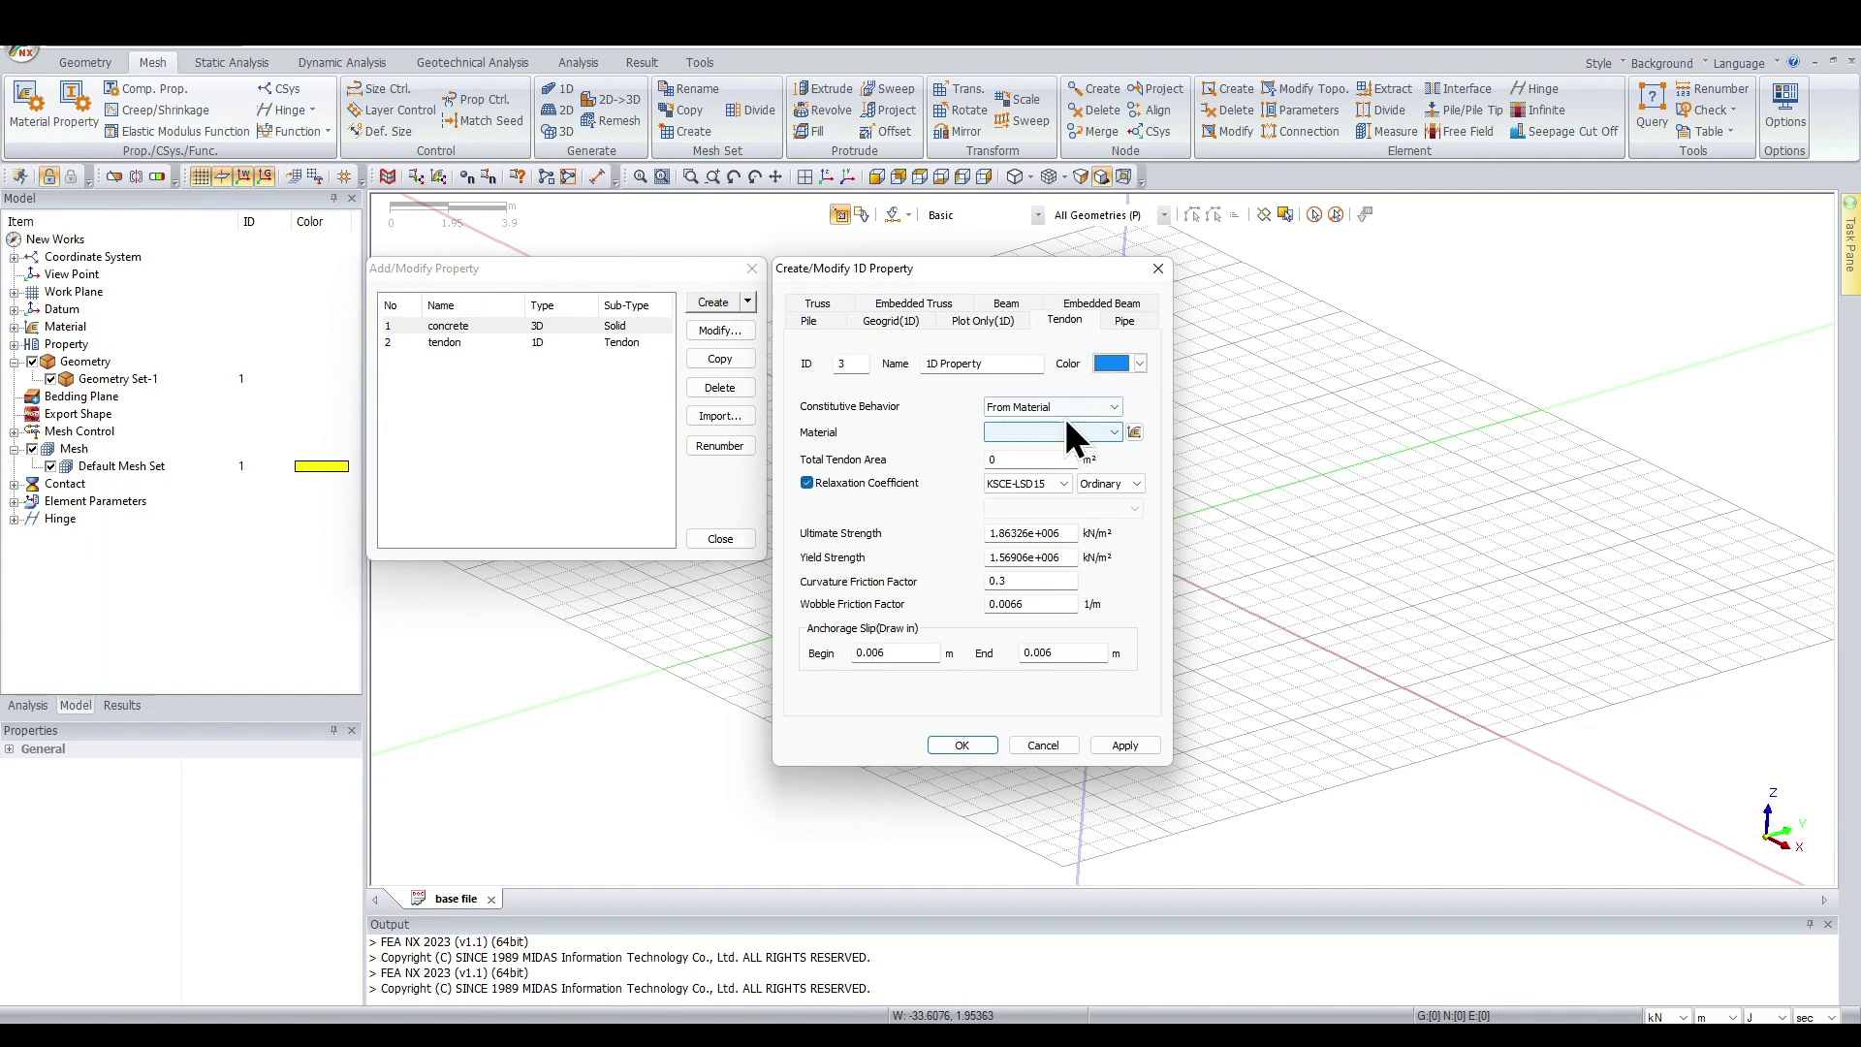
left_click(1044, 431)
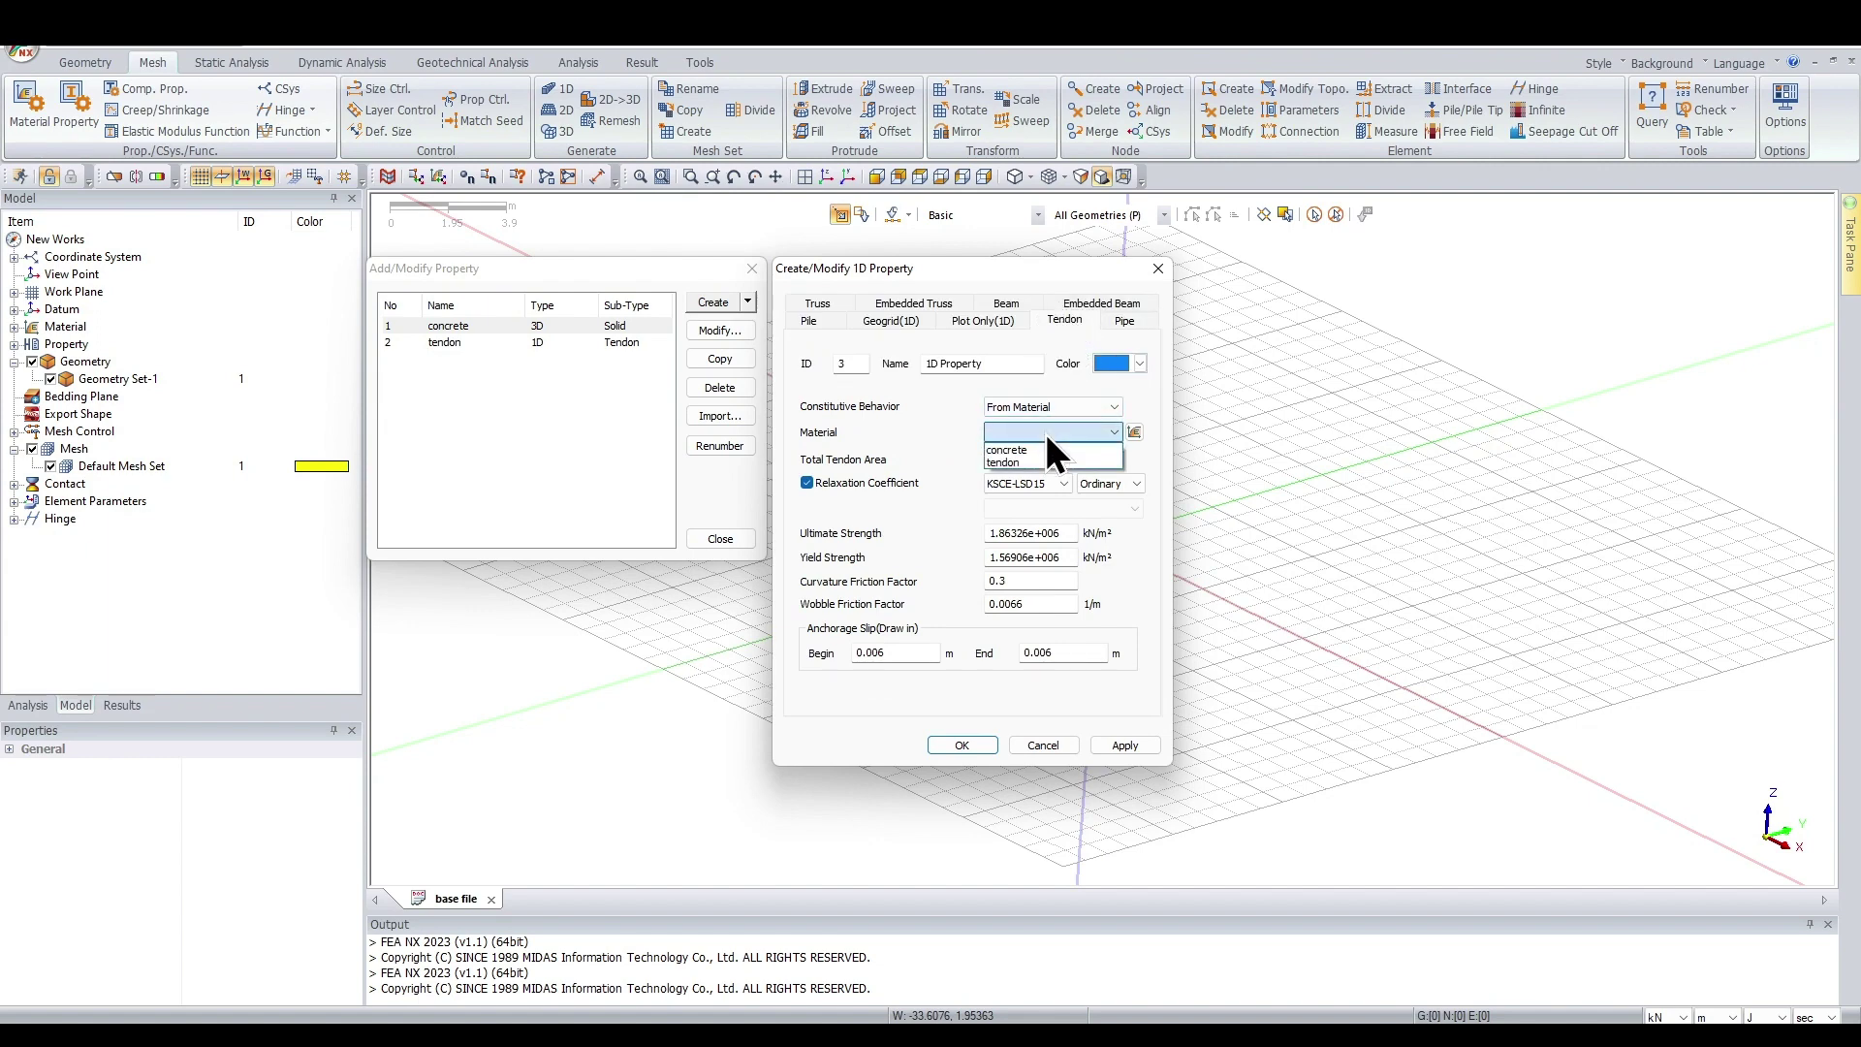
left_click(1045, 462)
left_click(1043, 457)
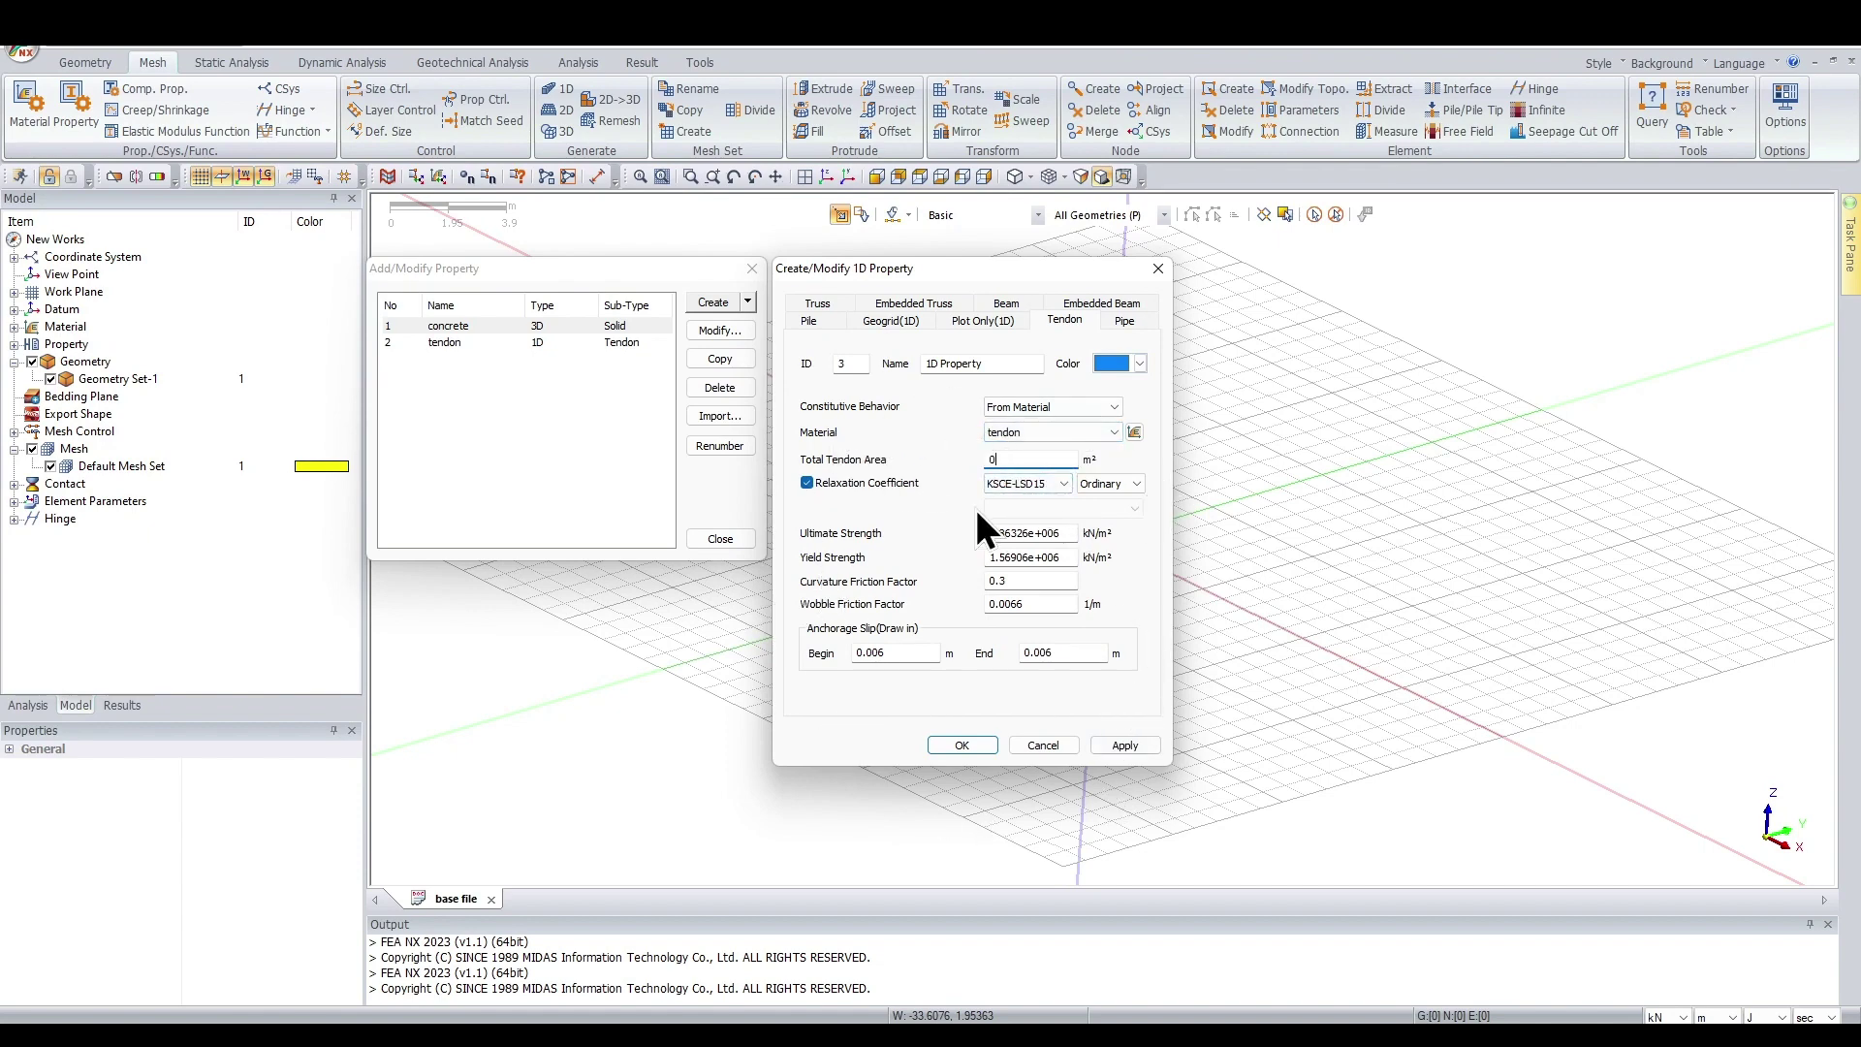
left_click(1045, 745)
Enable the relaxation coefficient with the CEB-FIP 1990 code in the existing 1D tendon property and close the property list
double_click(527, 346)
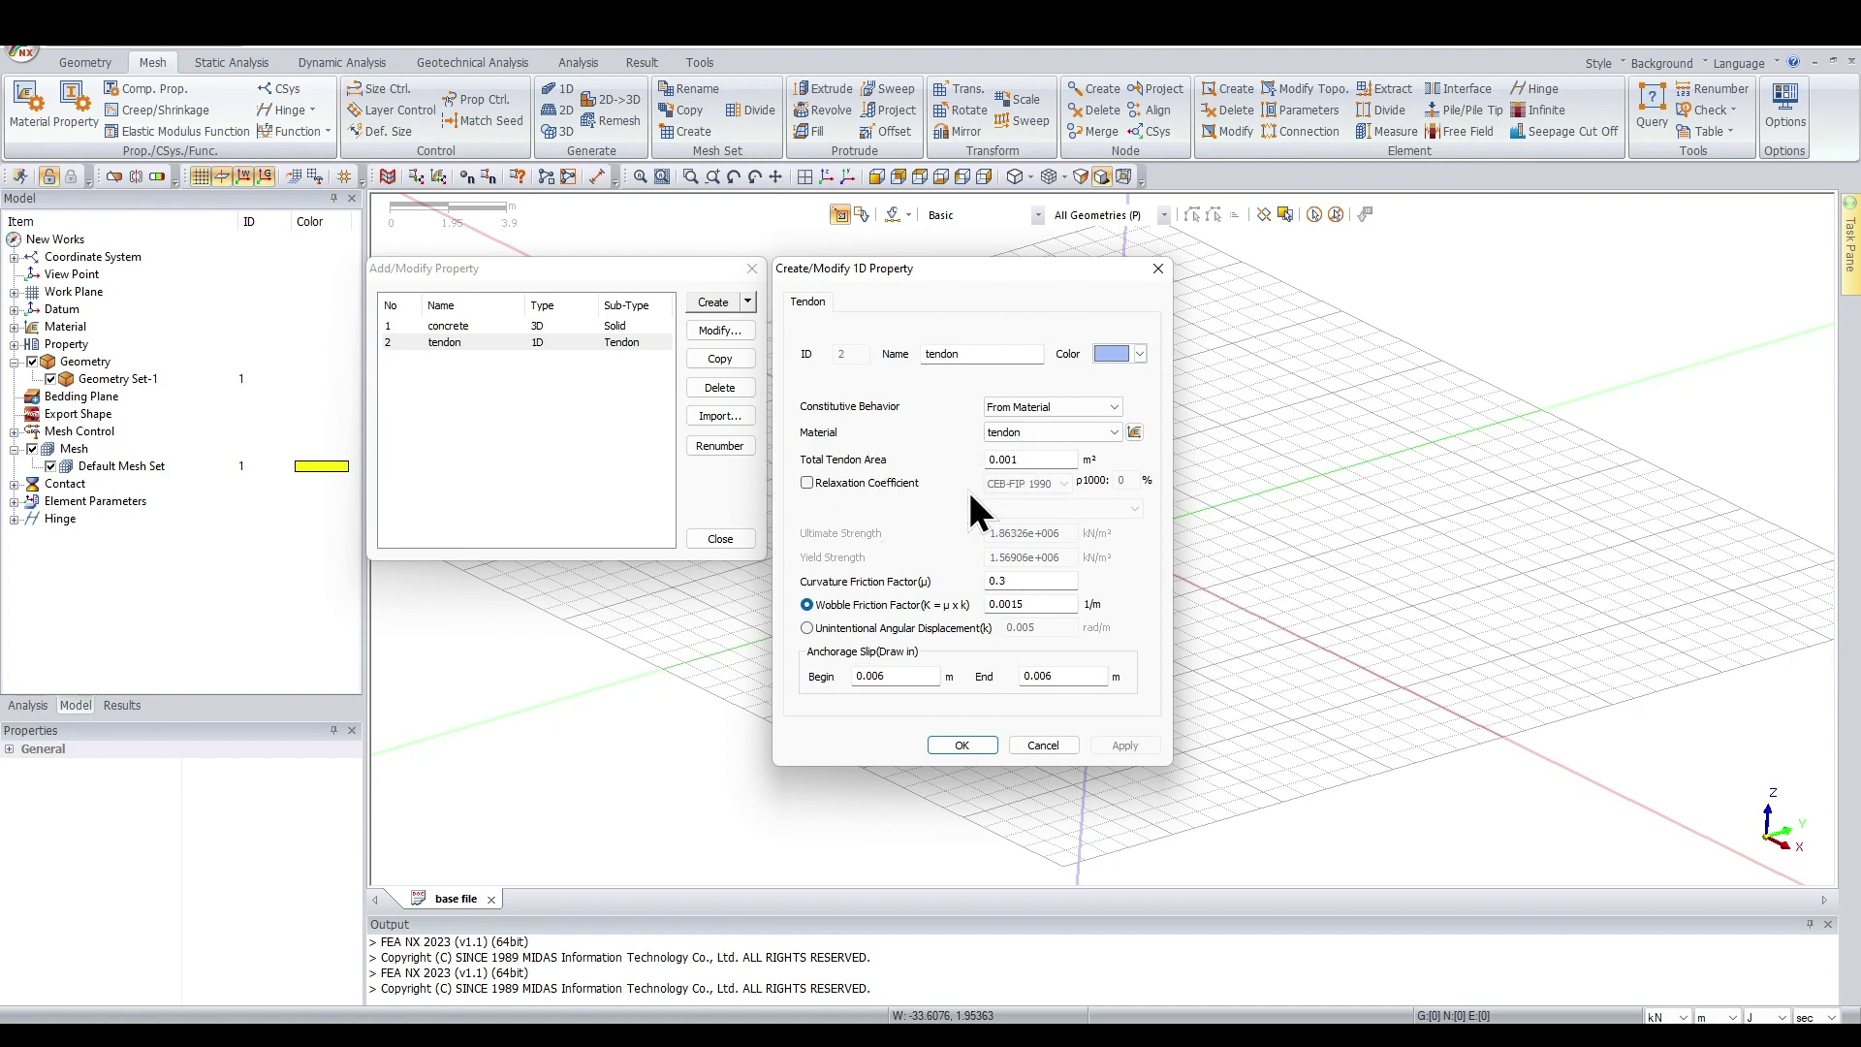
left_click(863, 483)
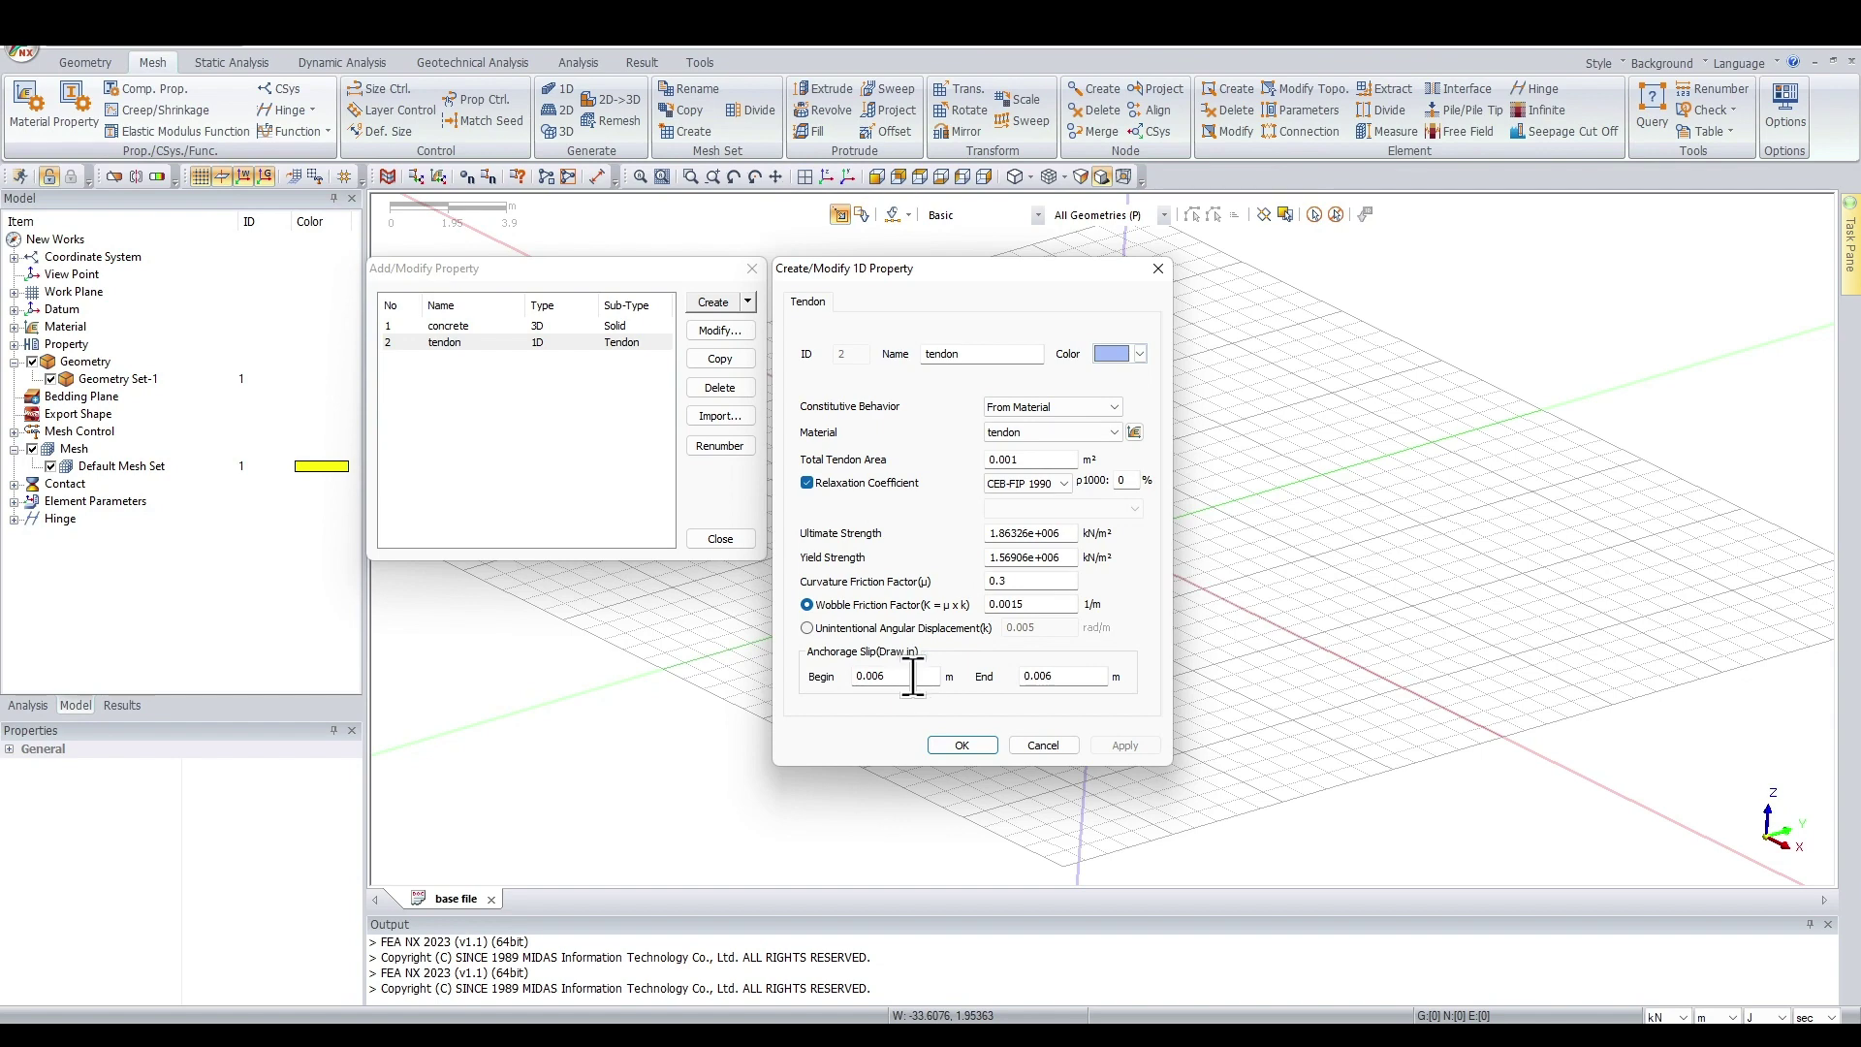
left_click(960, 745)
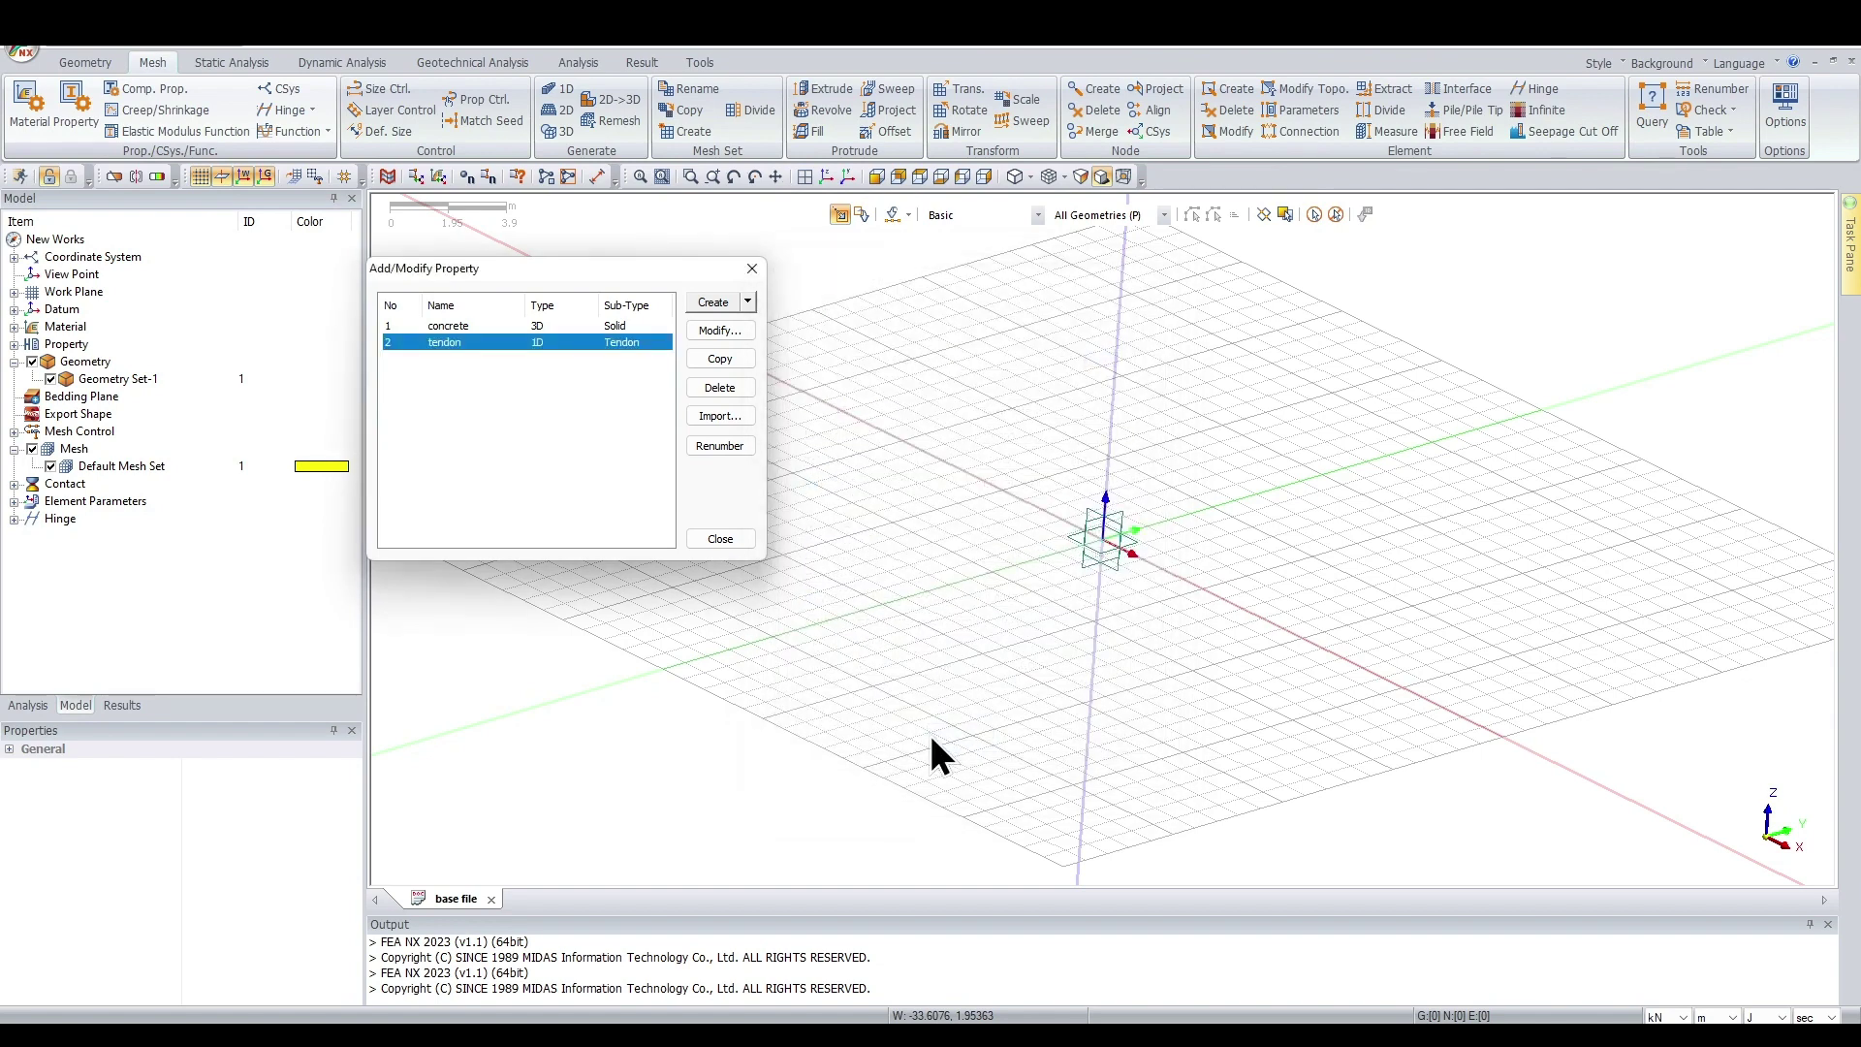
left_click(718, 538)
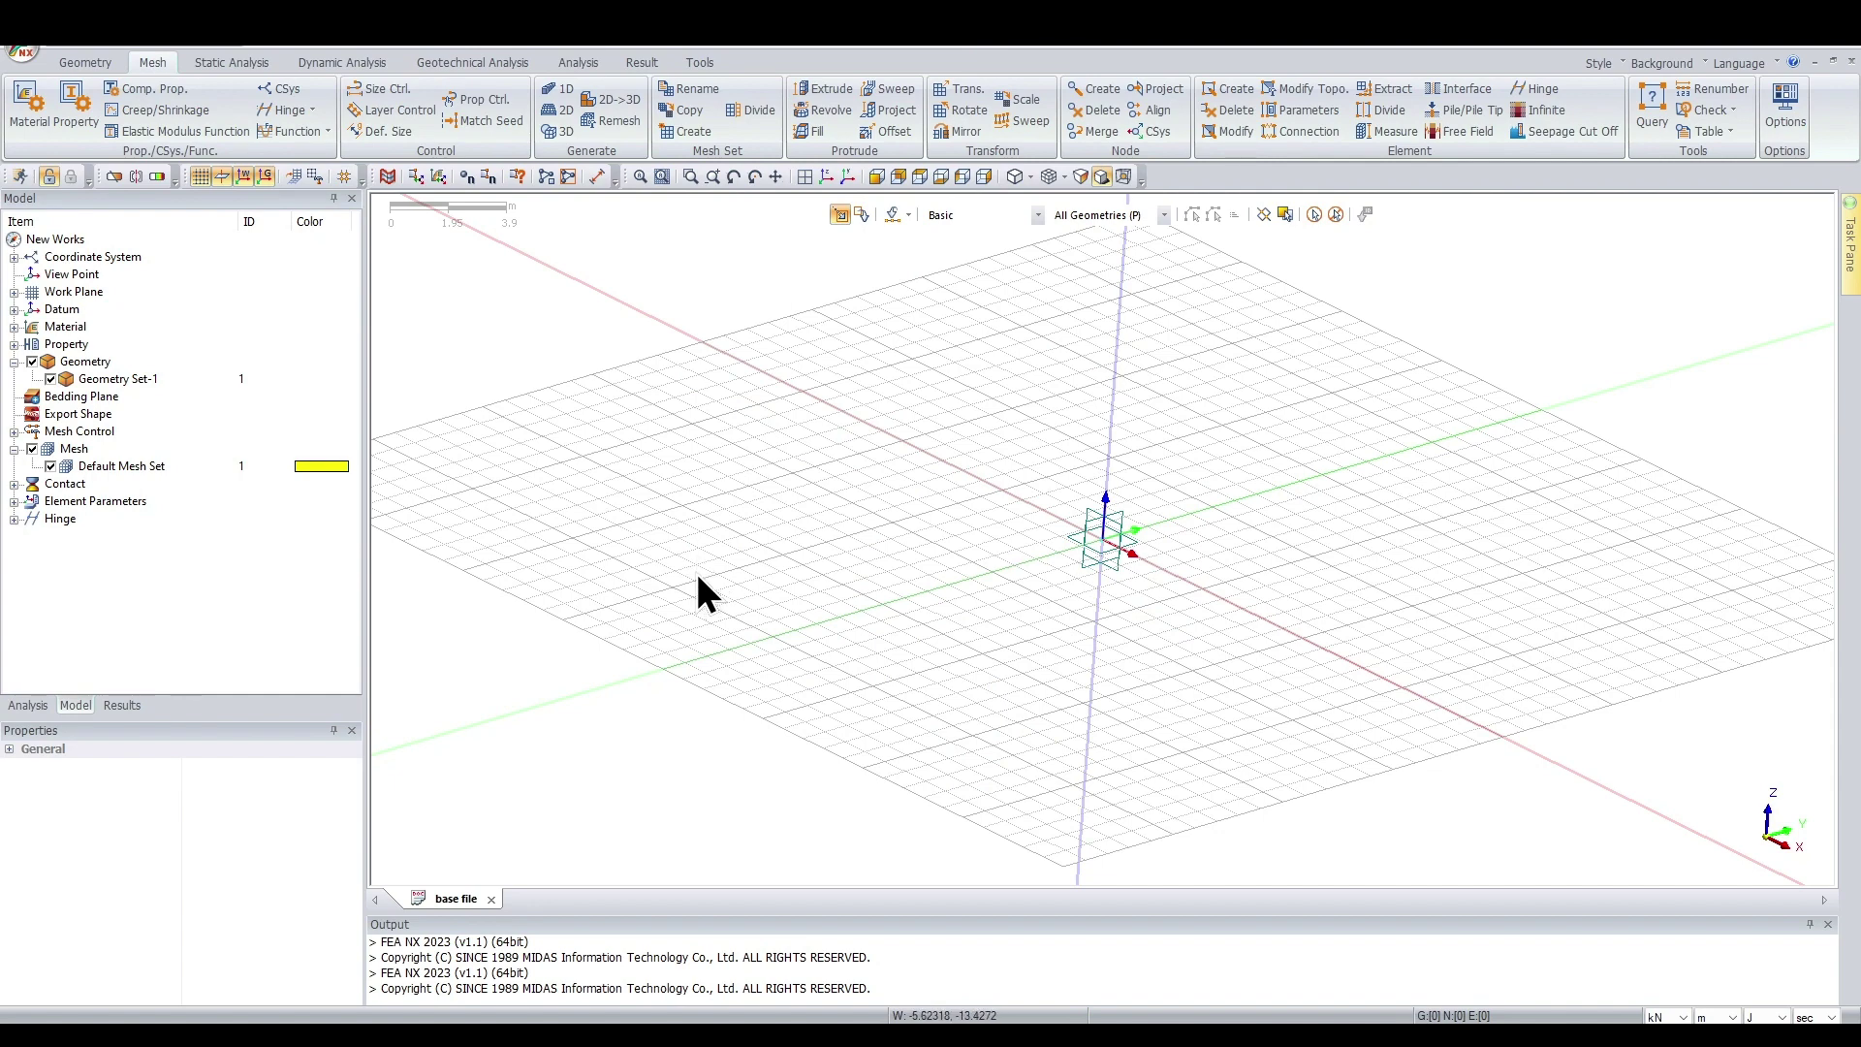
Start a Frame to Solid conversion and load the section file Box section.mcs
left_click(87, 63)
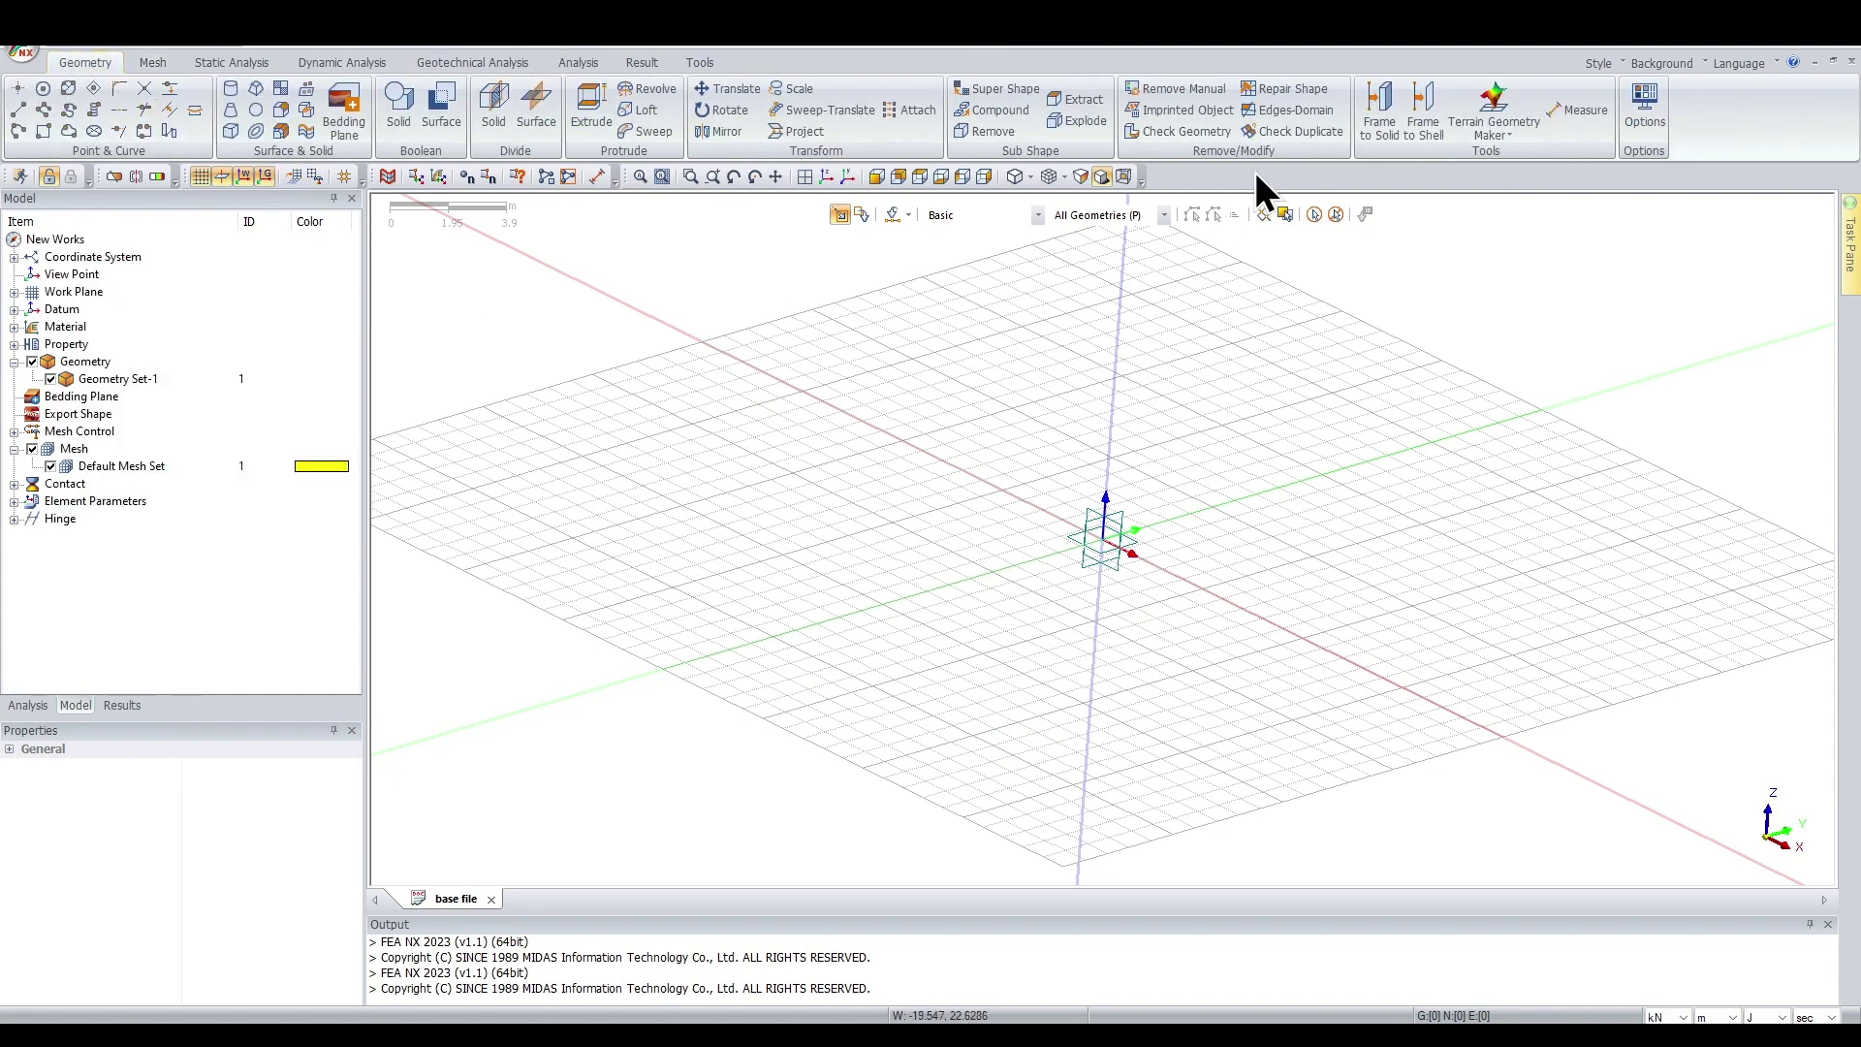
left_click(1393, 134)
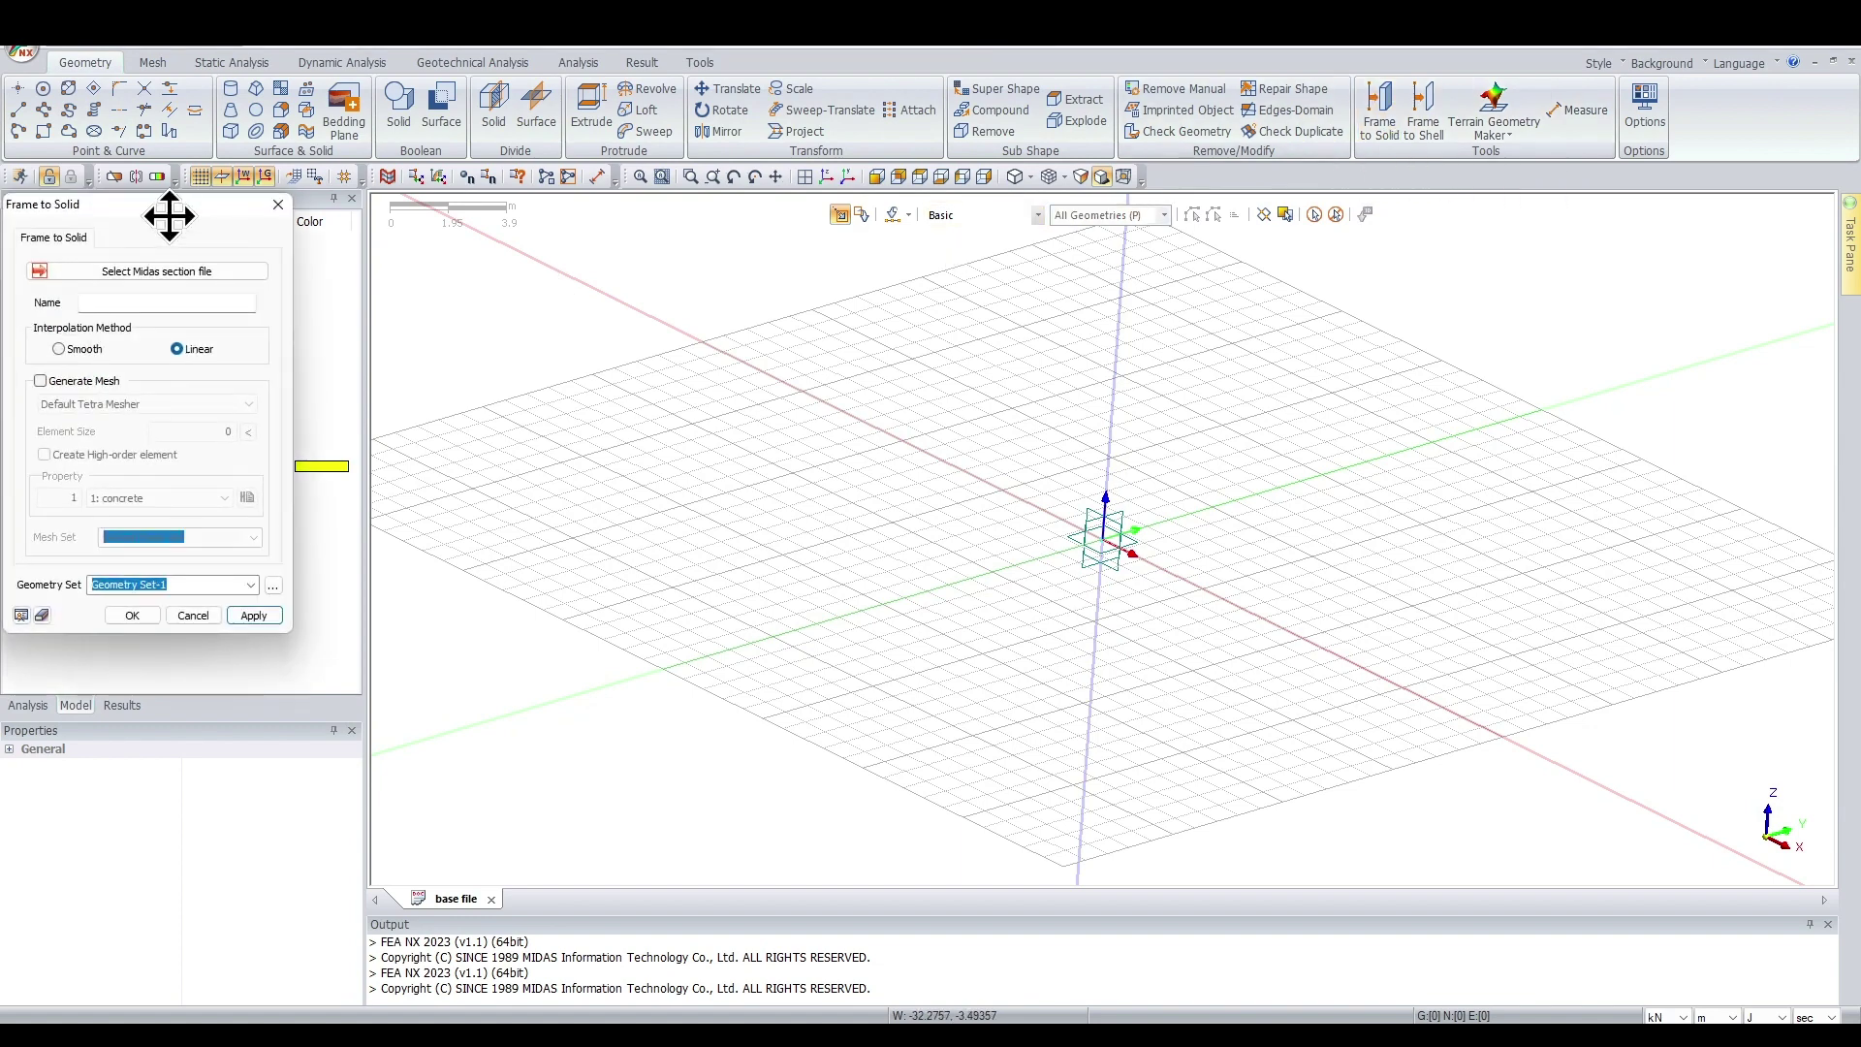
left_click_drag(164, 215, 671, 215)
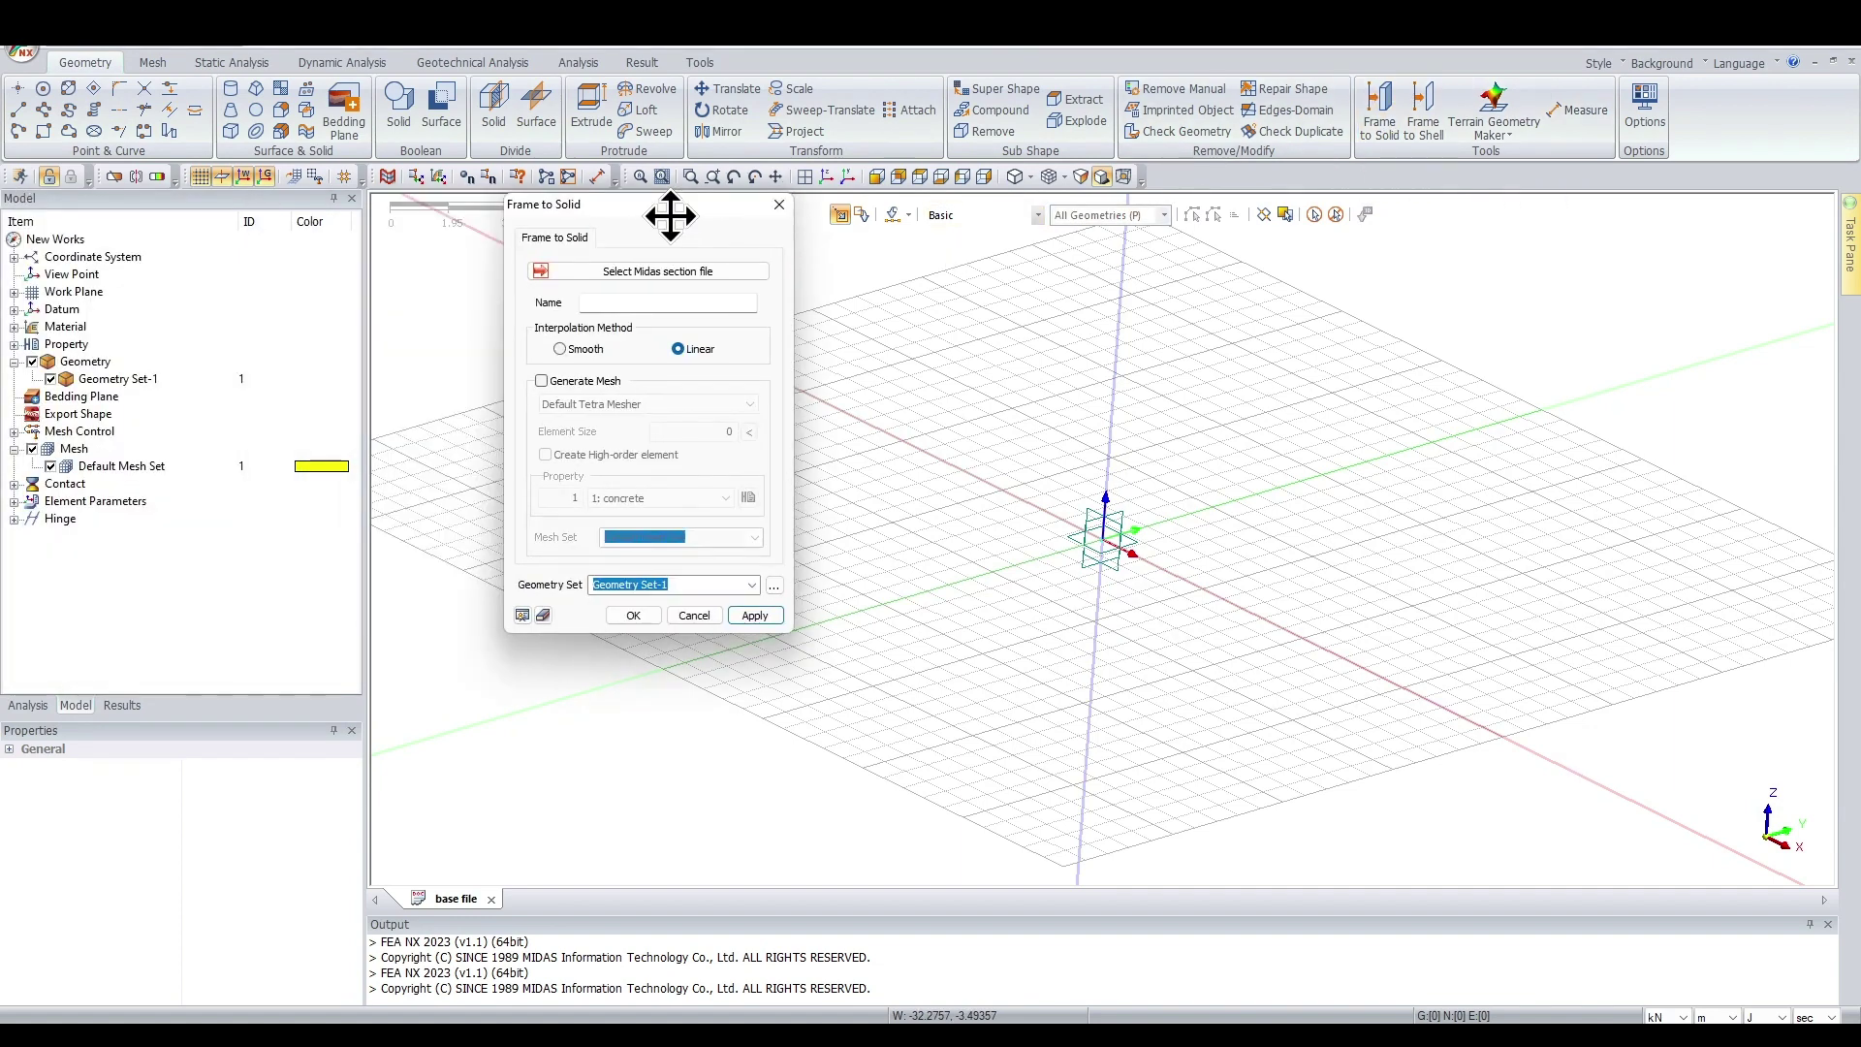
left_click(700, 273)
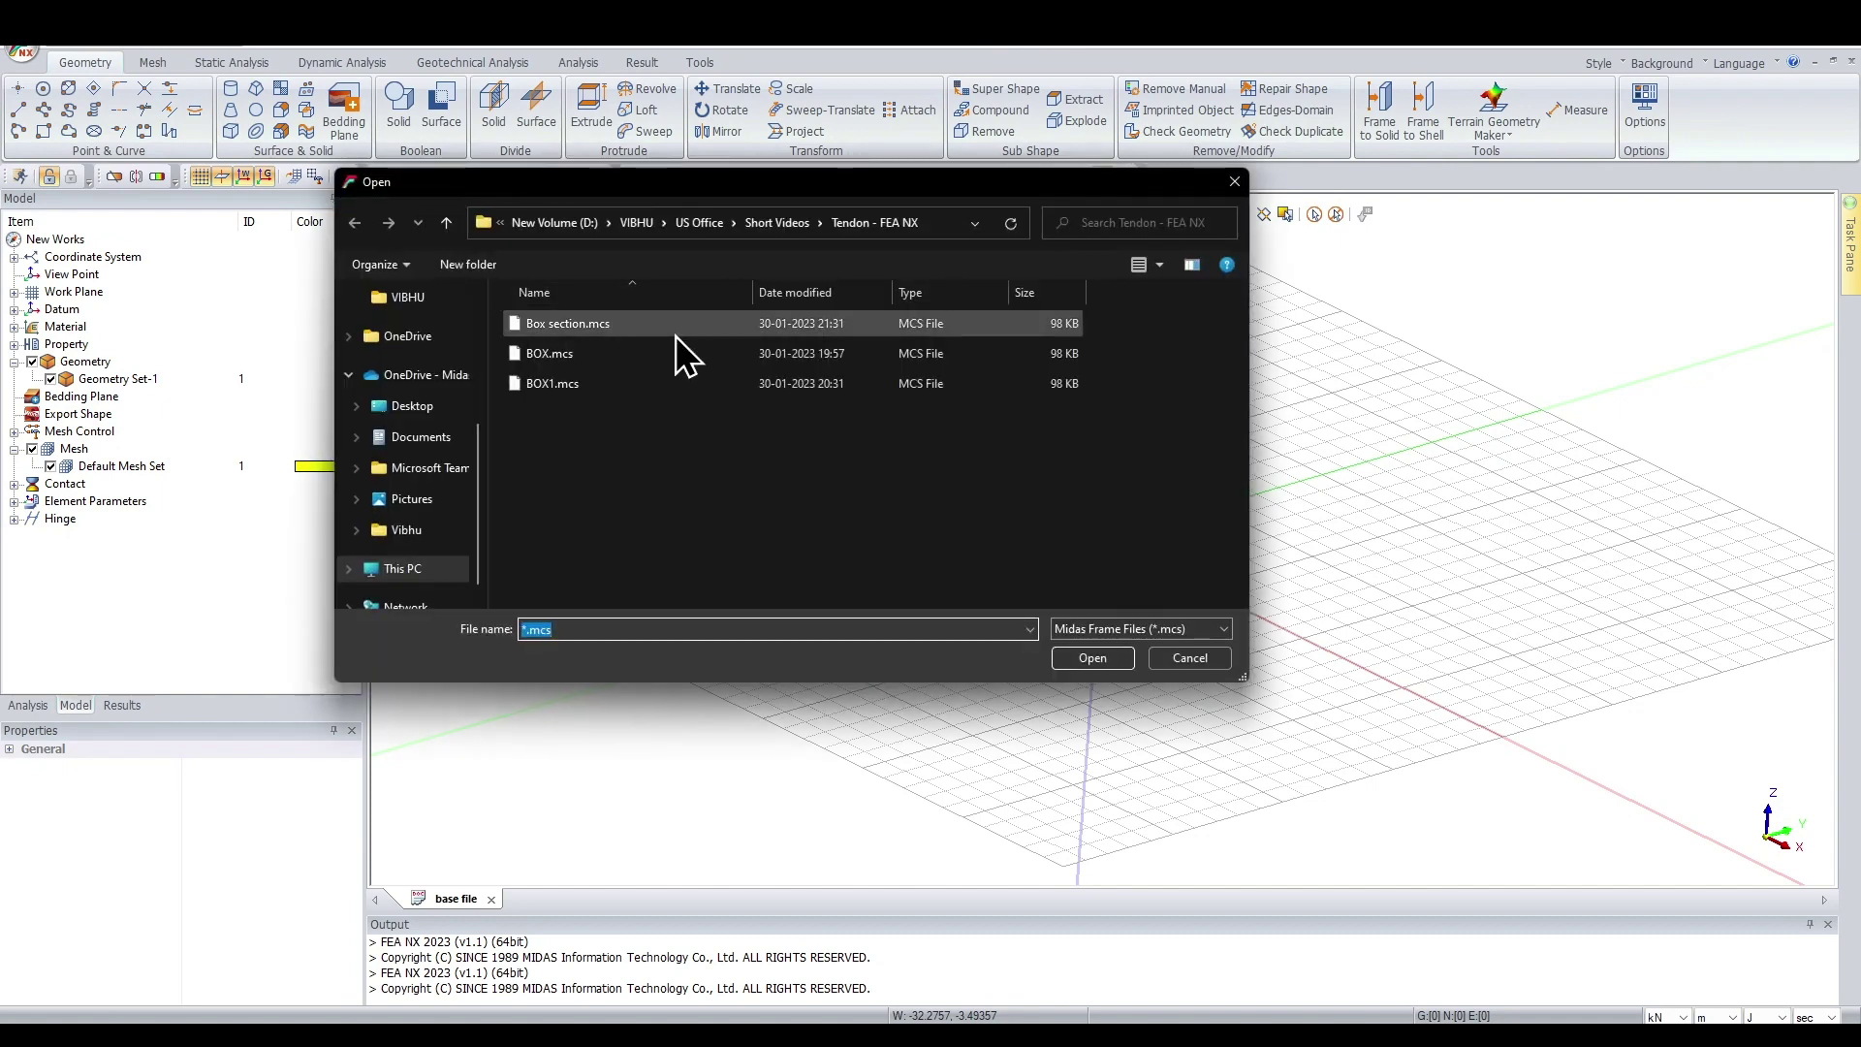
double_click(586, 324)
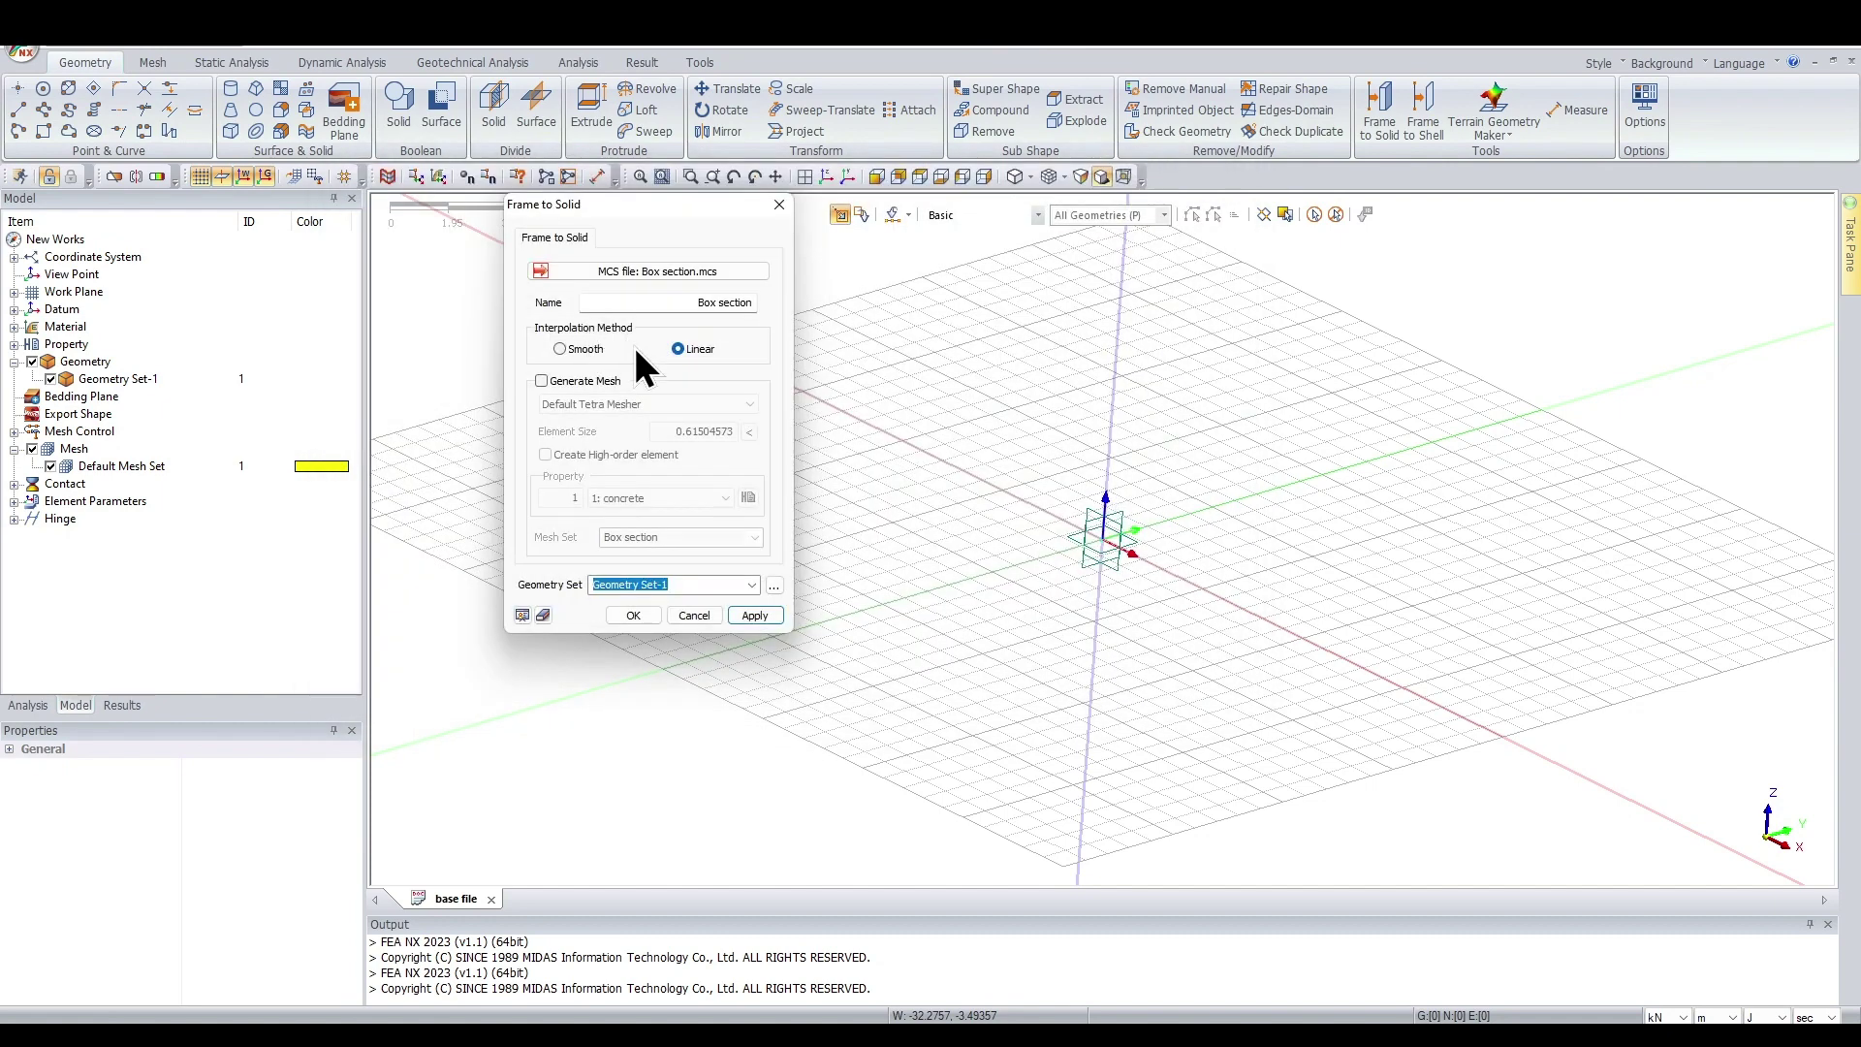
Convert the frame to a solid with mesh generation, element size 1, the concrete property and a geometry set named Box section
left_click(567, 382)
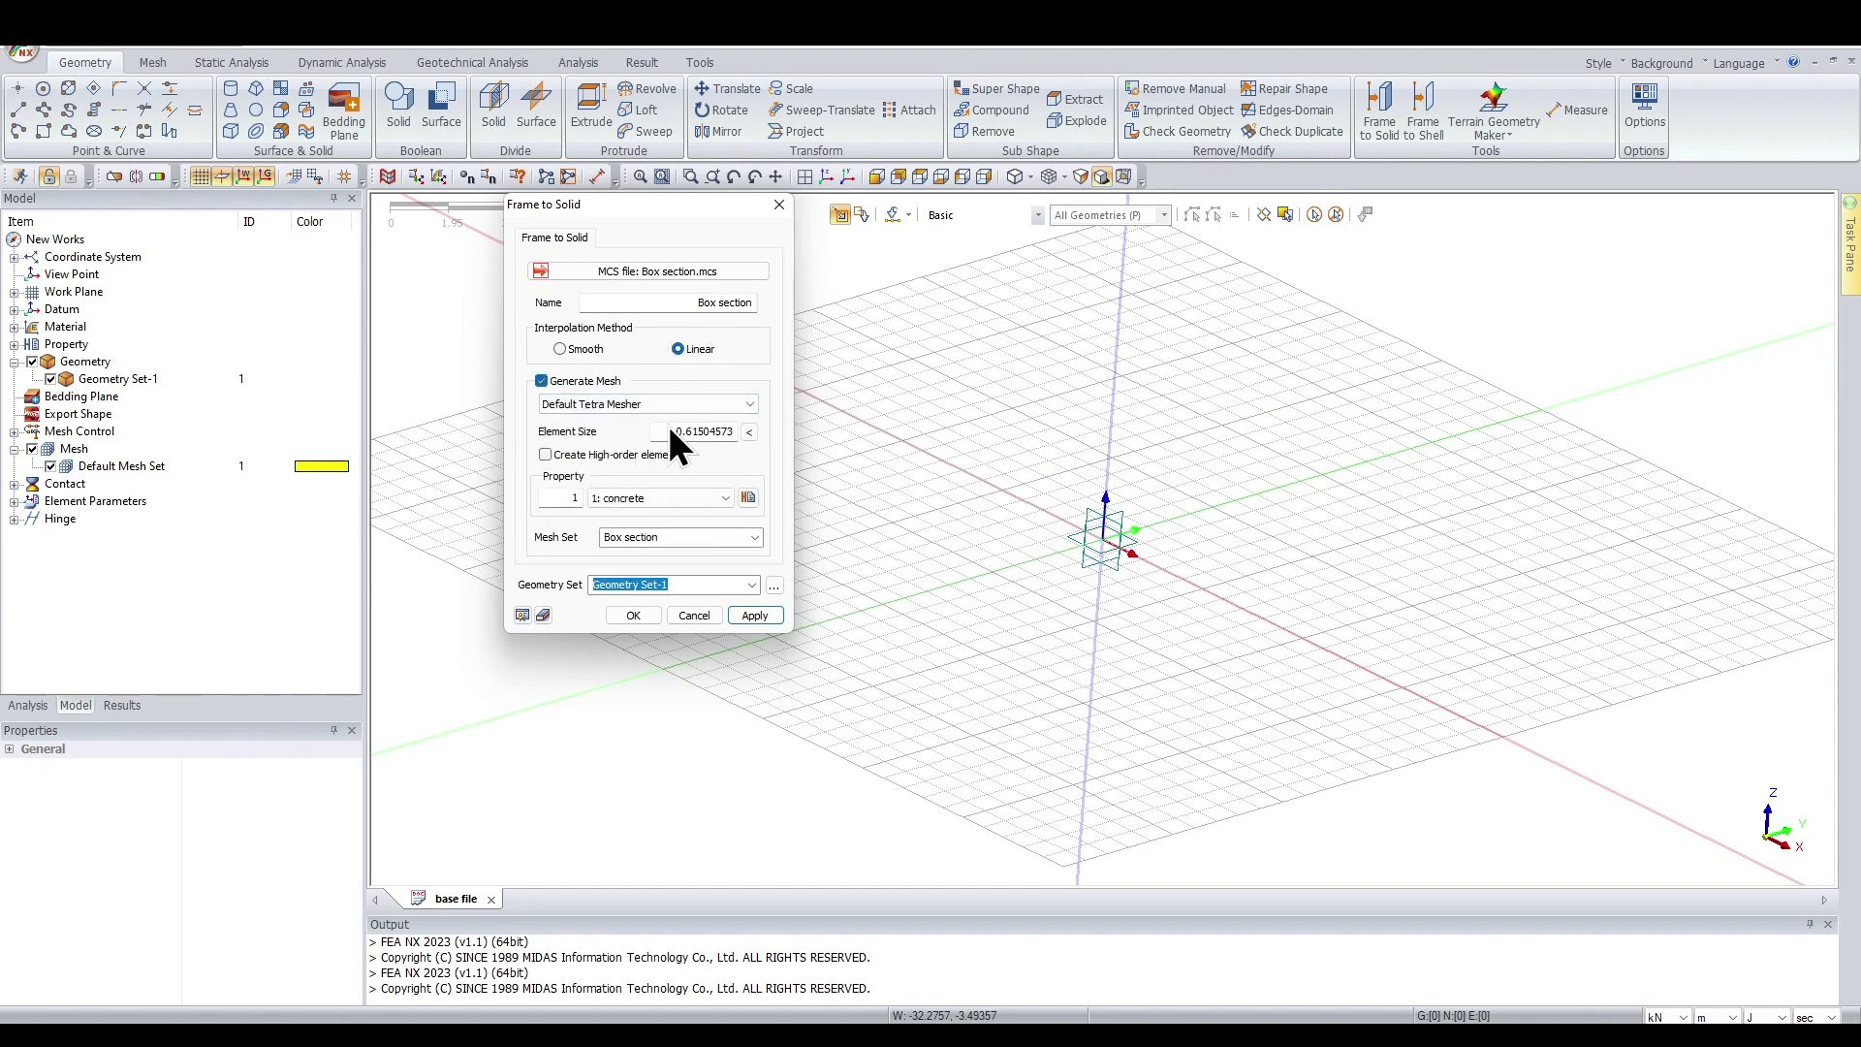
left_click_drag(678, 431, 752, 431)
type("18")
key("BackSpace")
type("Box section")
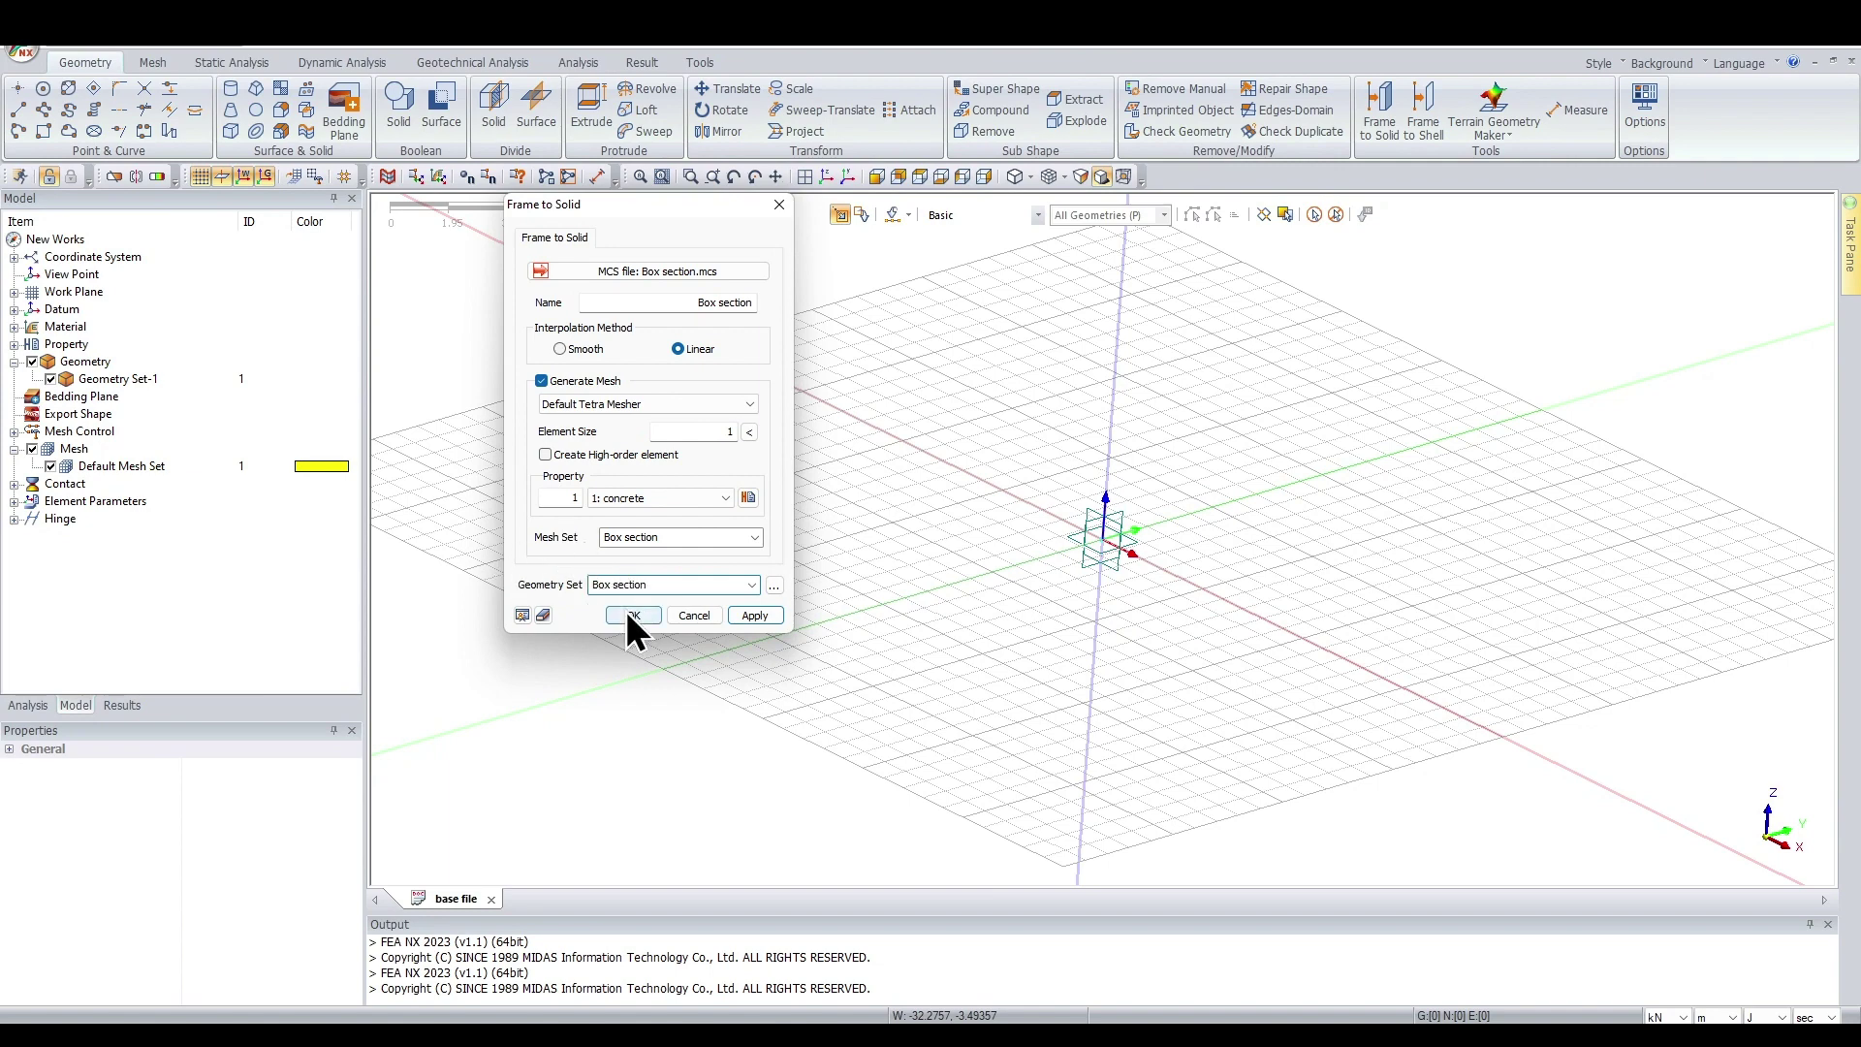
left_click(625, 615)
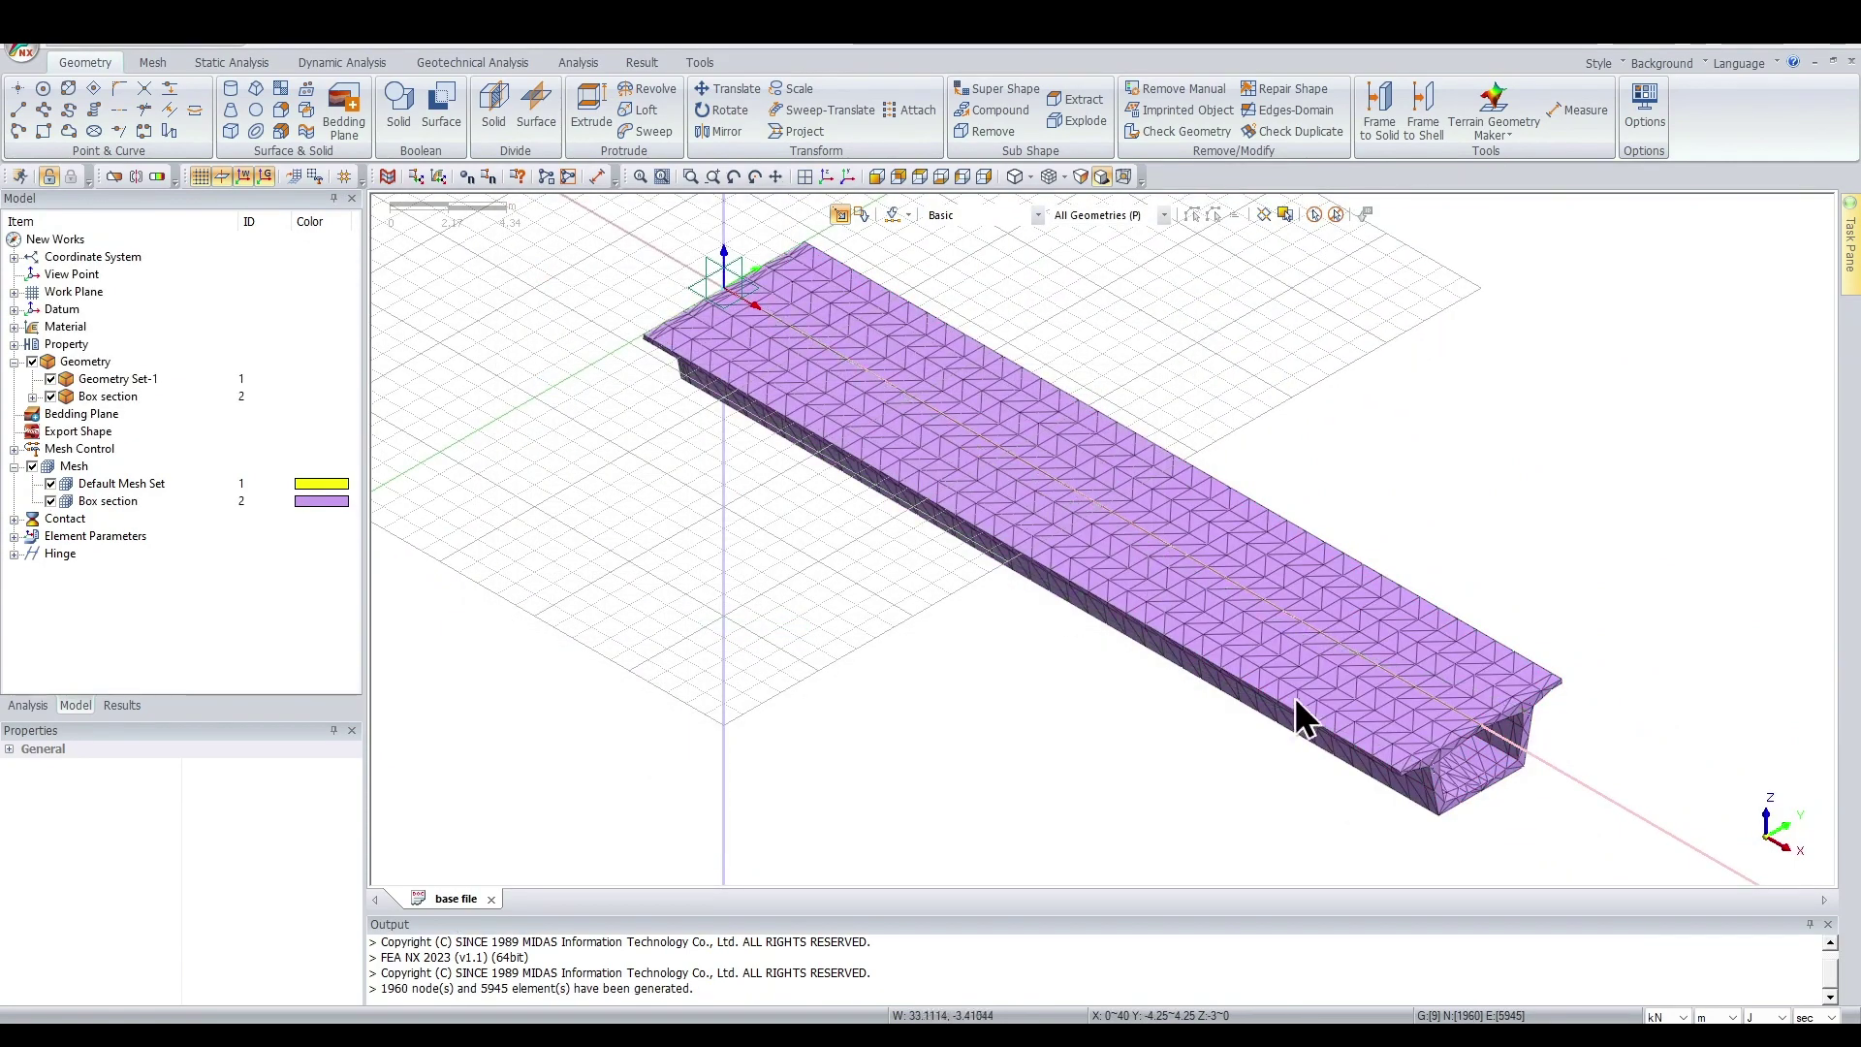
Hide all mesh sets and examine the imported tendon curves of the box girder
middle_click_drag(1194, 702, 872, 686)
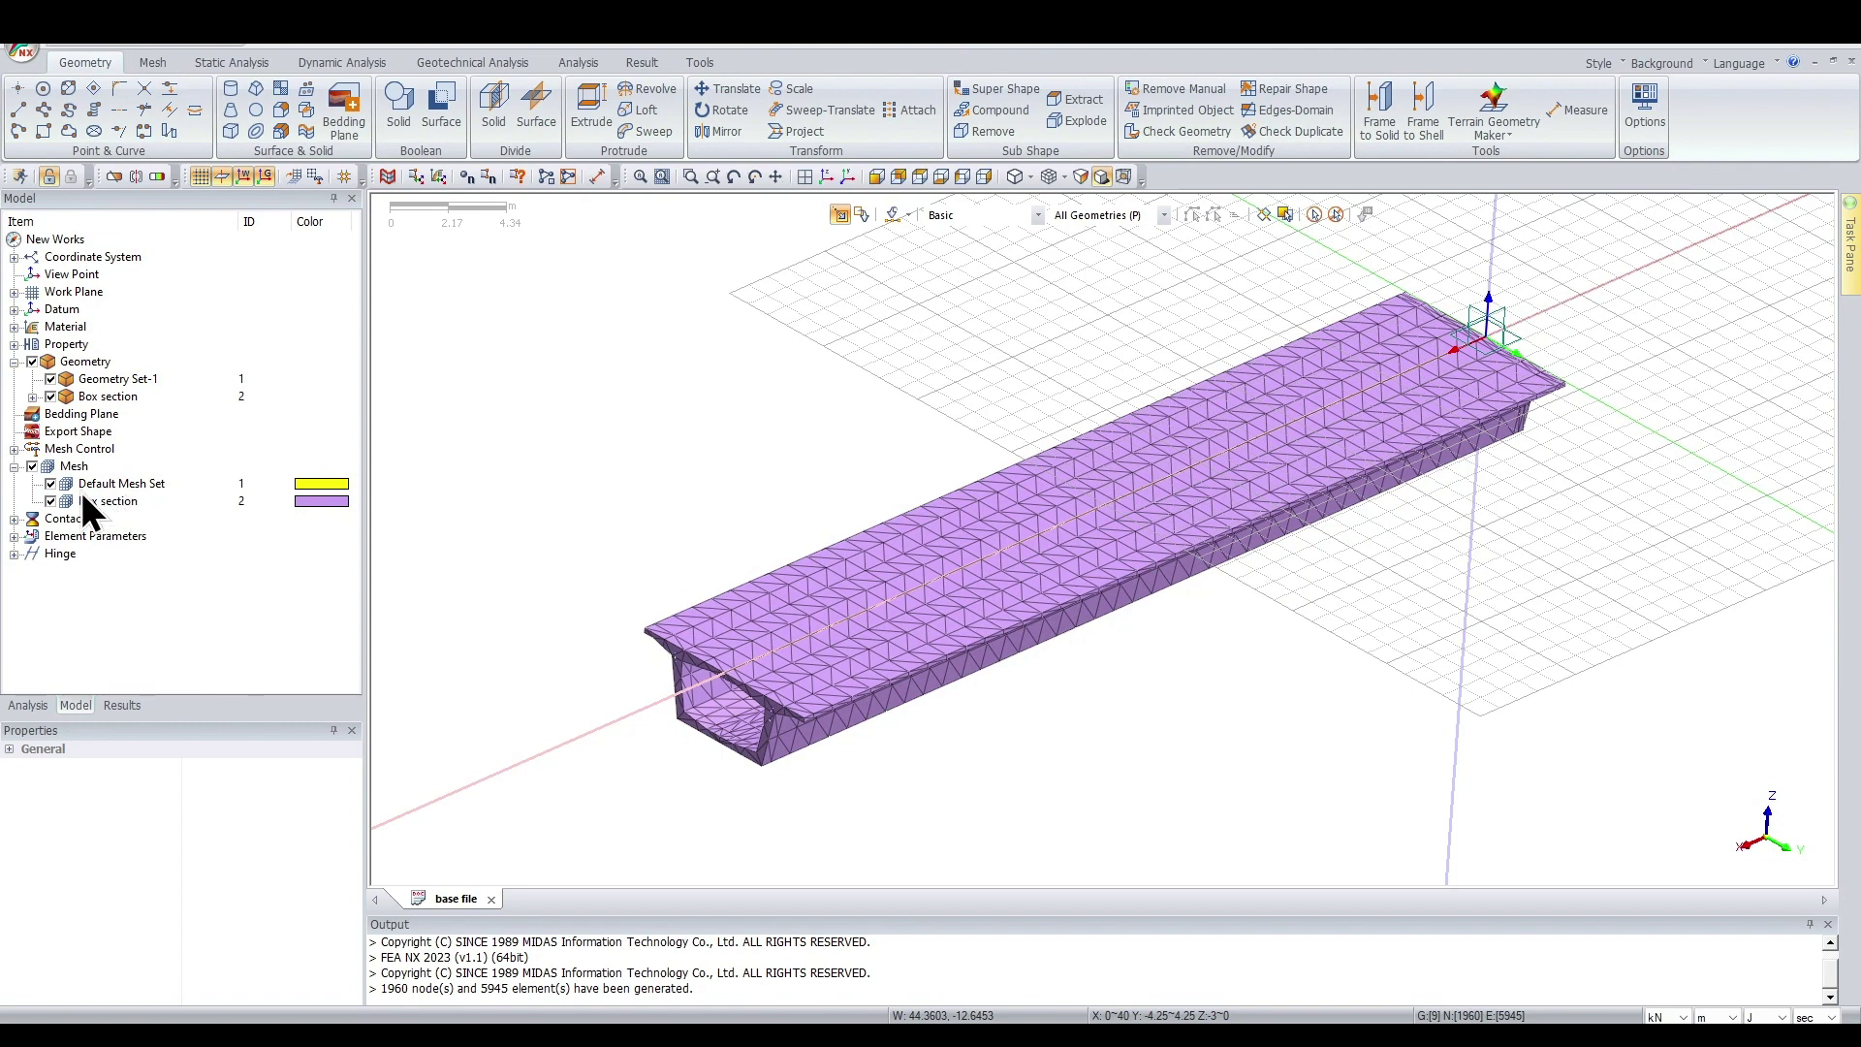
left_click(32, 466)
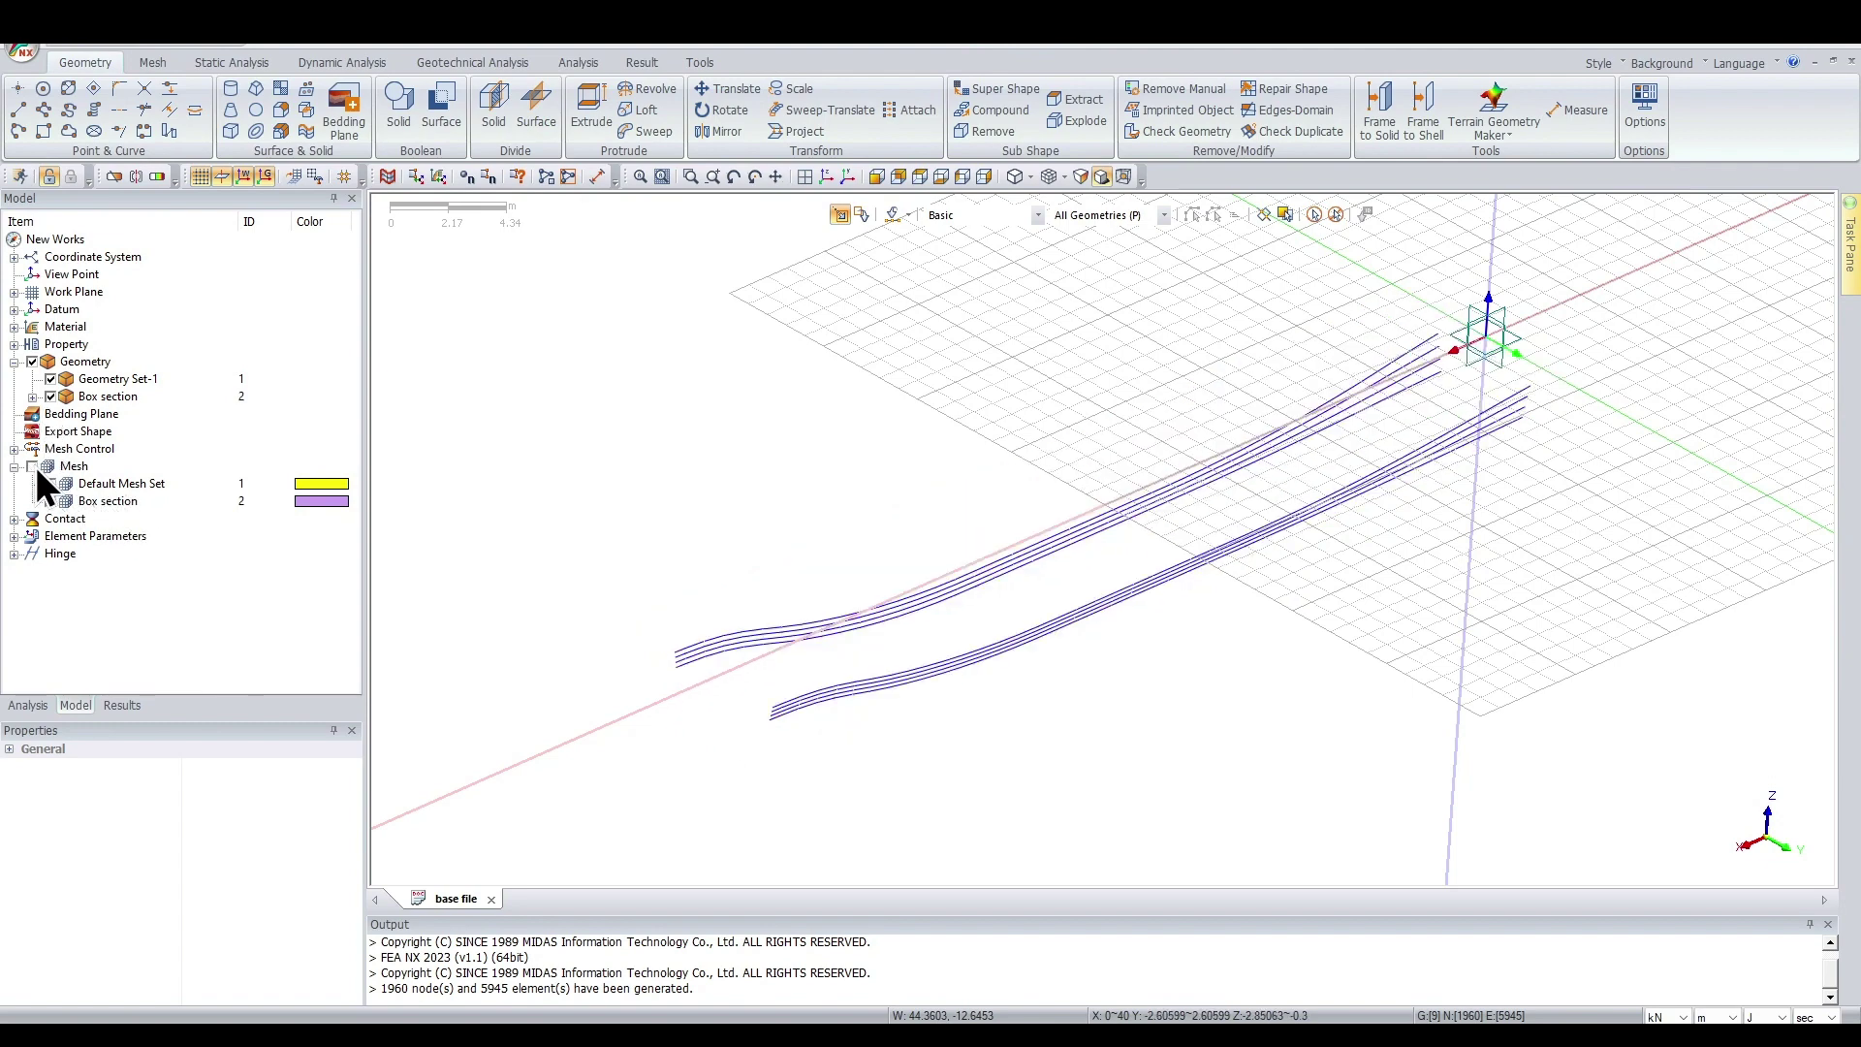
middle_click_drag(987, 648, 956, 677, "ctrl")
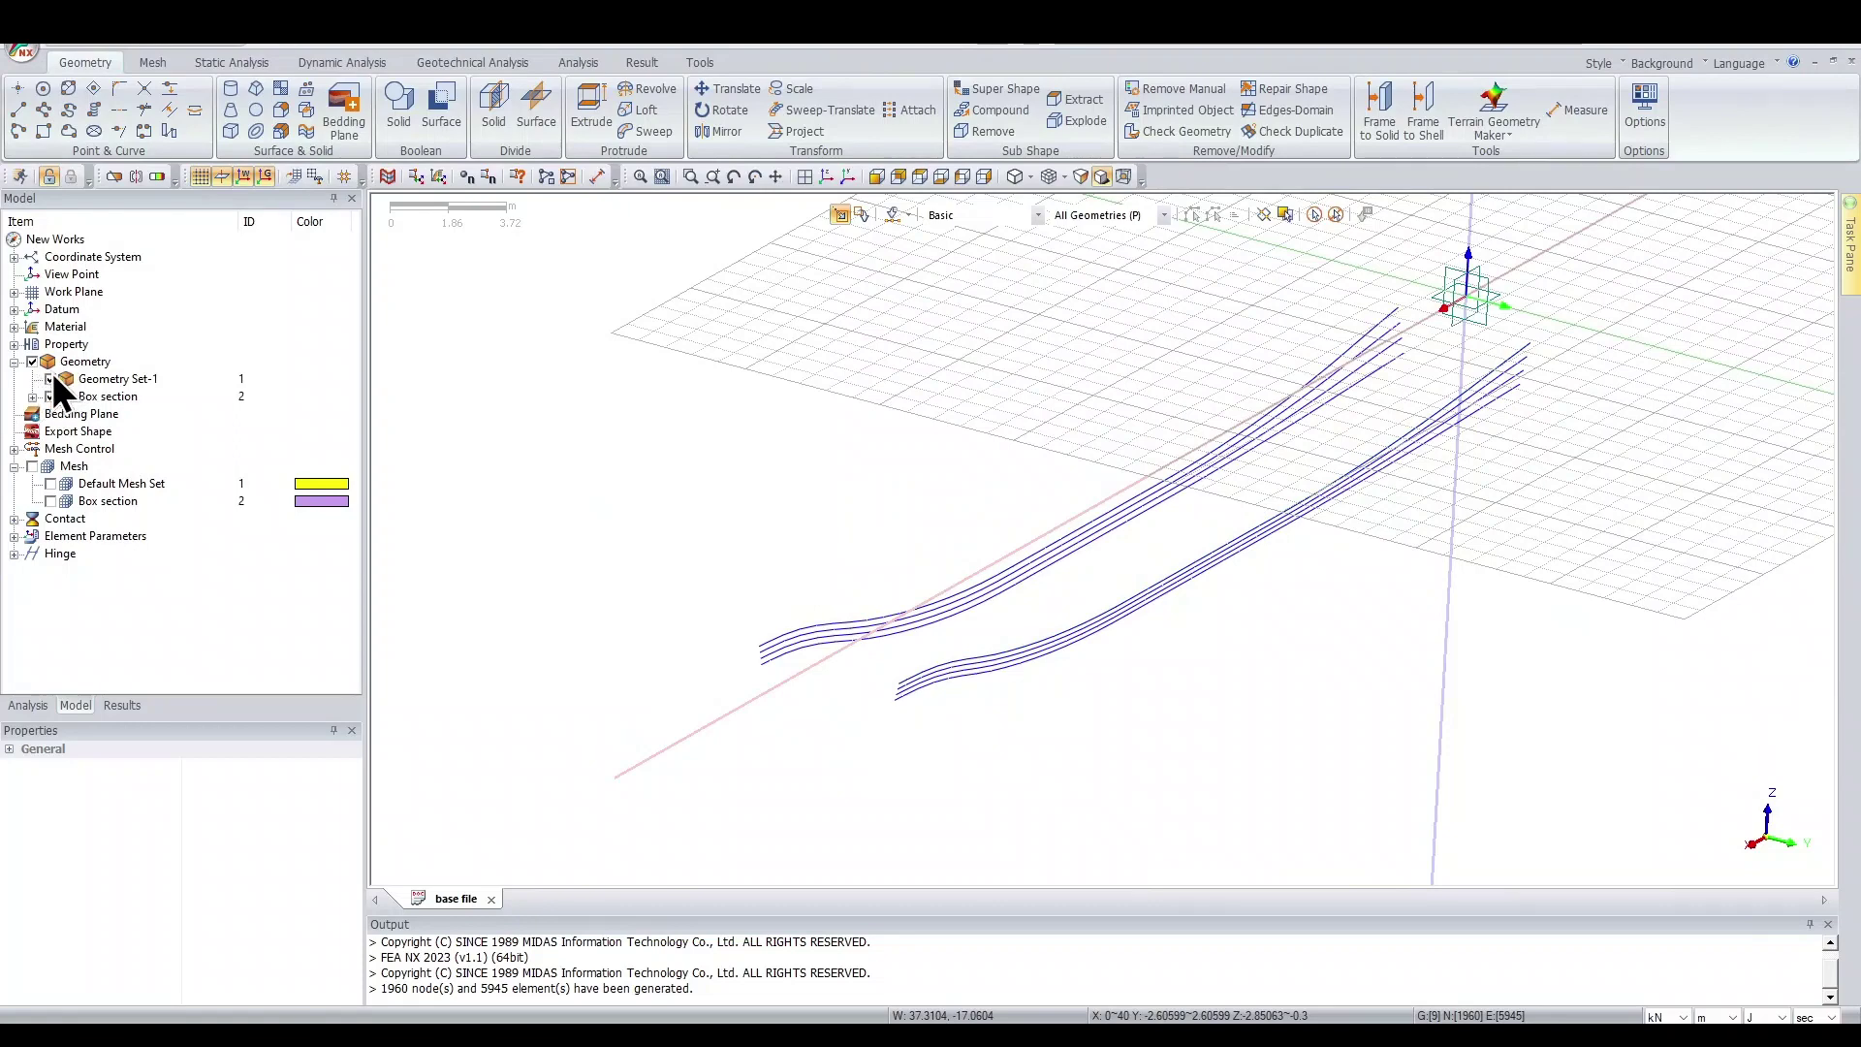
Inspect individual tendon curves in the Box section geometry set, then show the mesh sets again
left_click(32, 396)
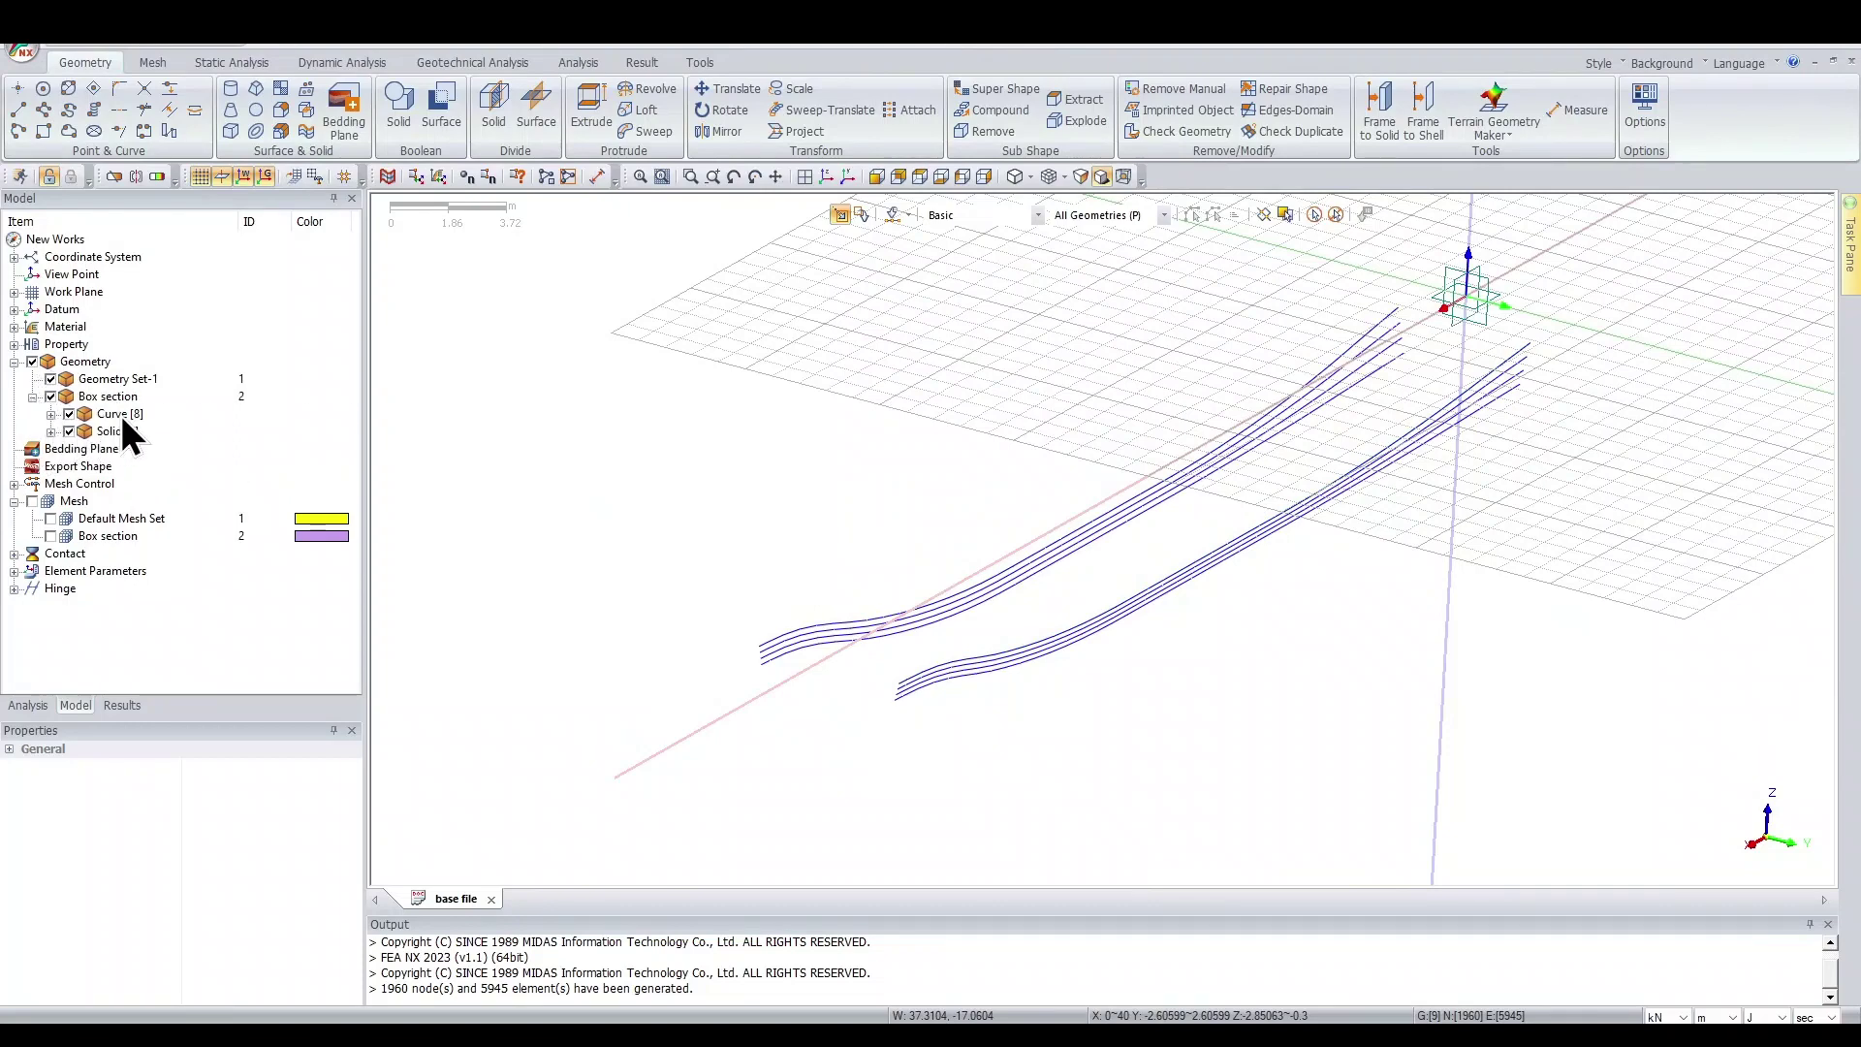
left_click(120, 413)
left_click(44, 416)
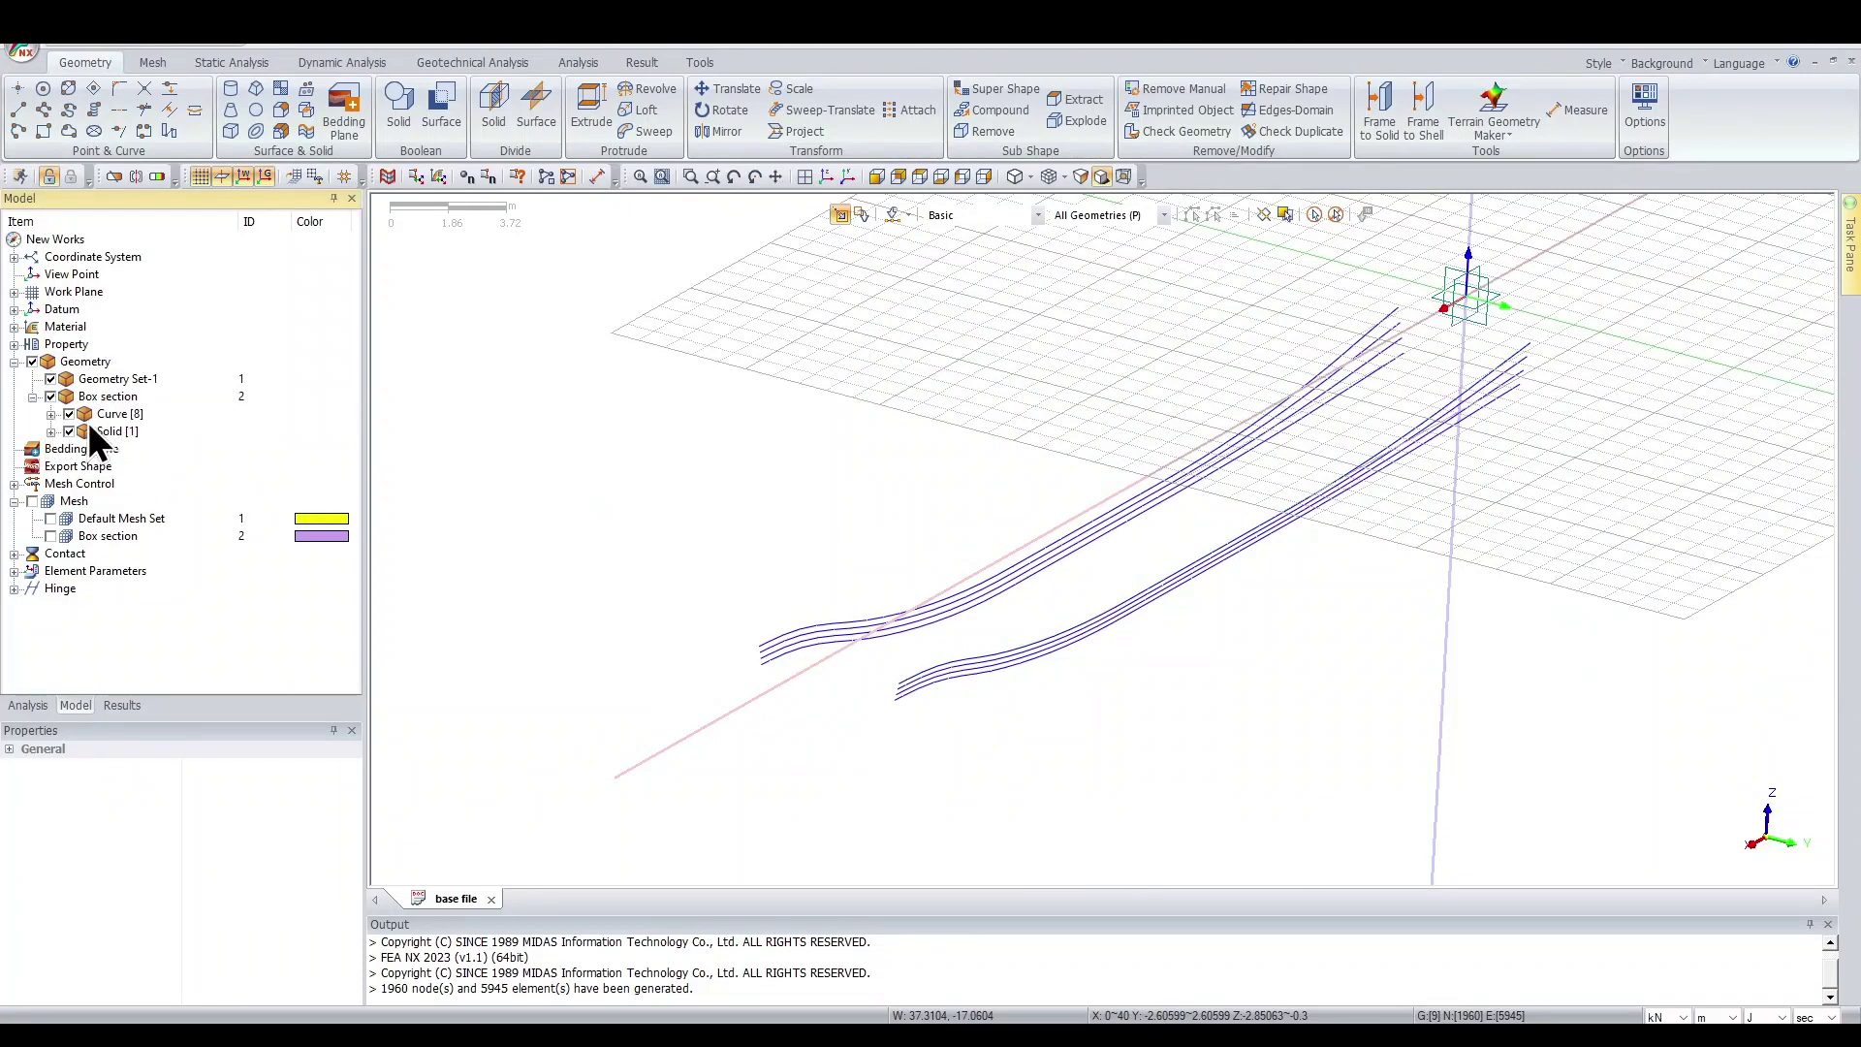
left_click(51, 414)
left_click(153, 431)
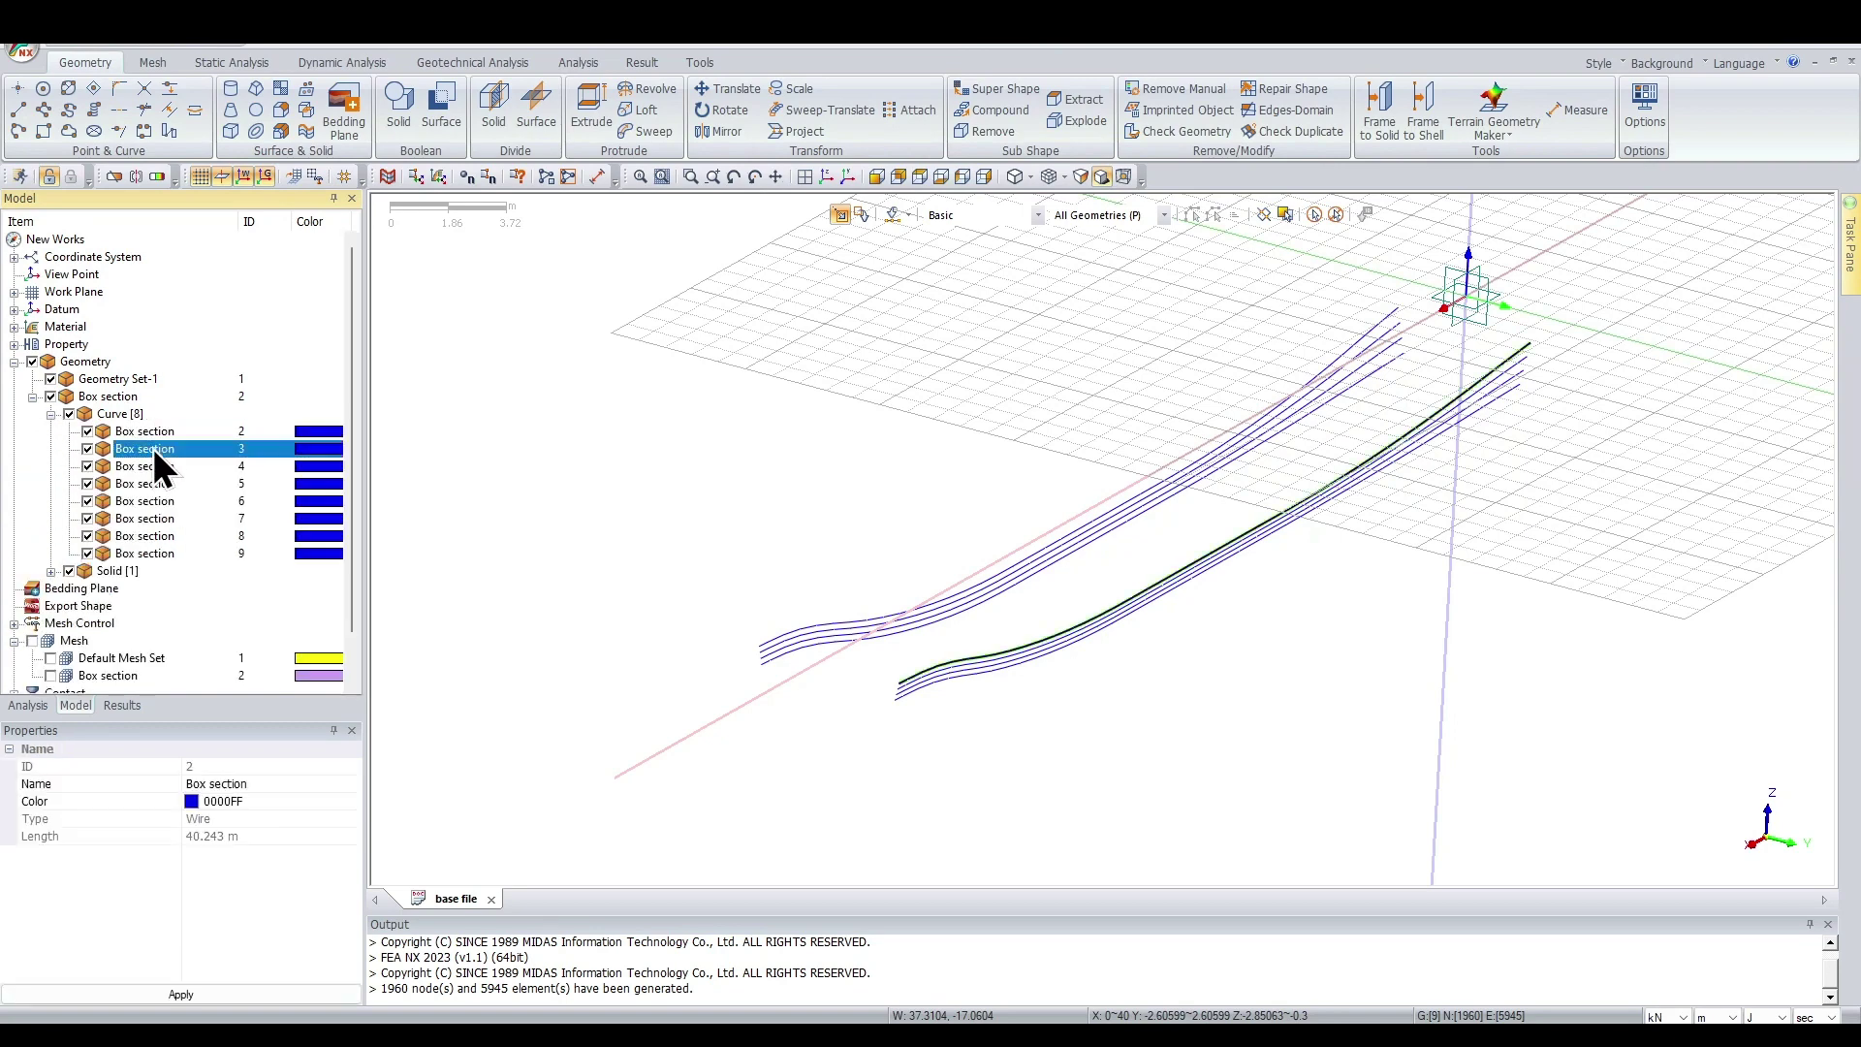
left_click(154, 448)
left_click(145, 484)
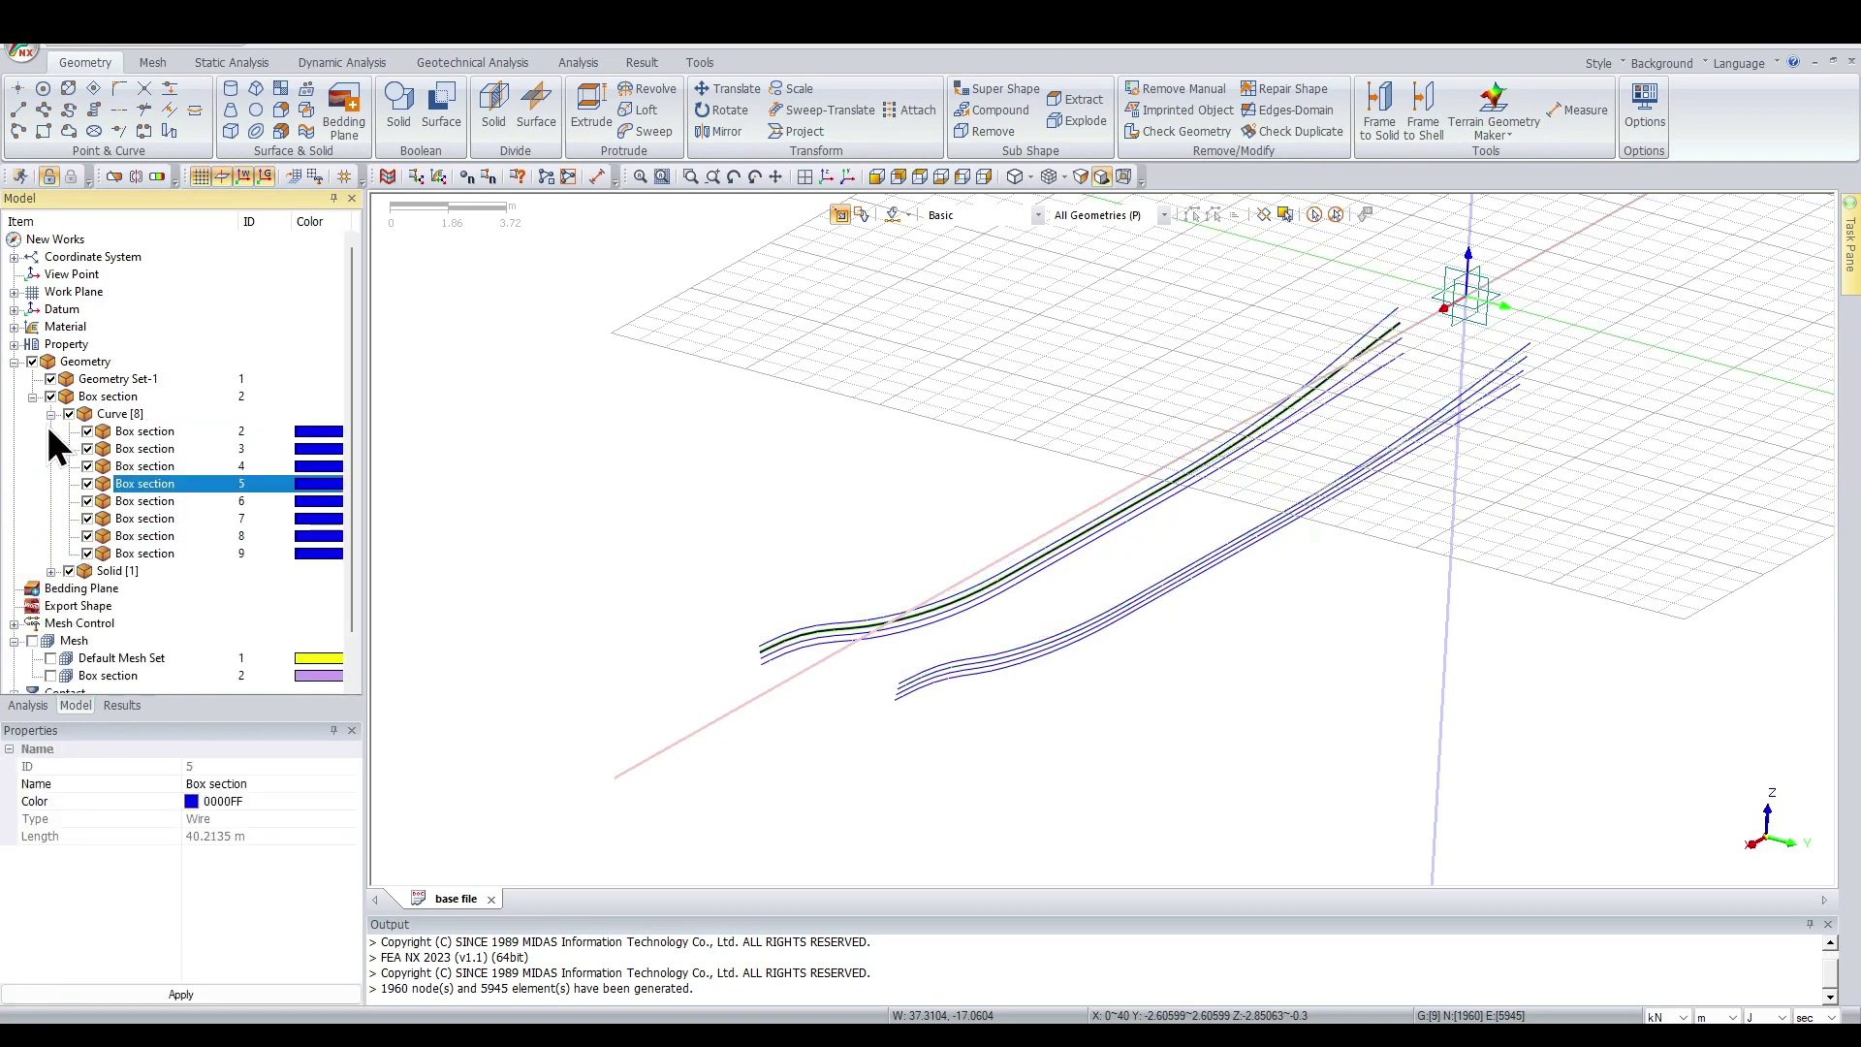
left_click(51, 414)
left_click(32, 396)
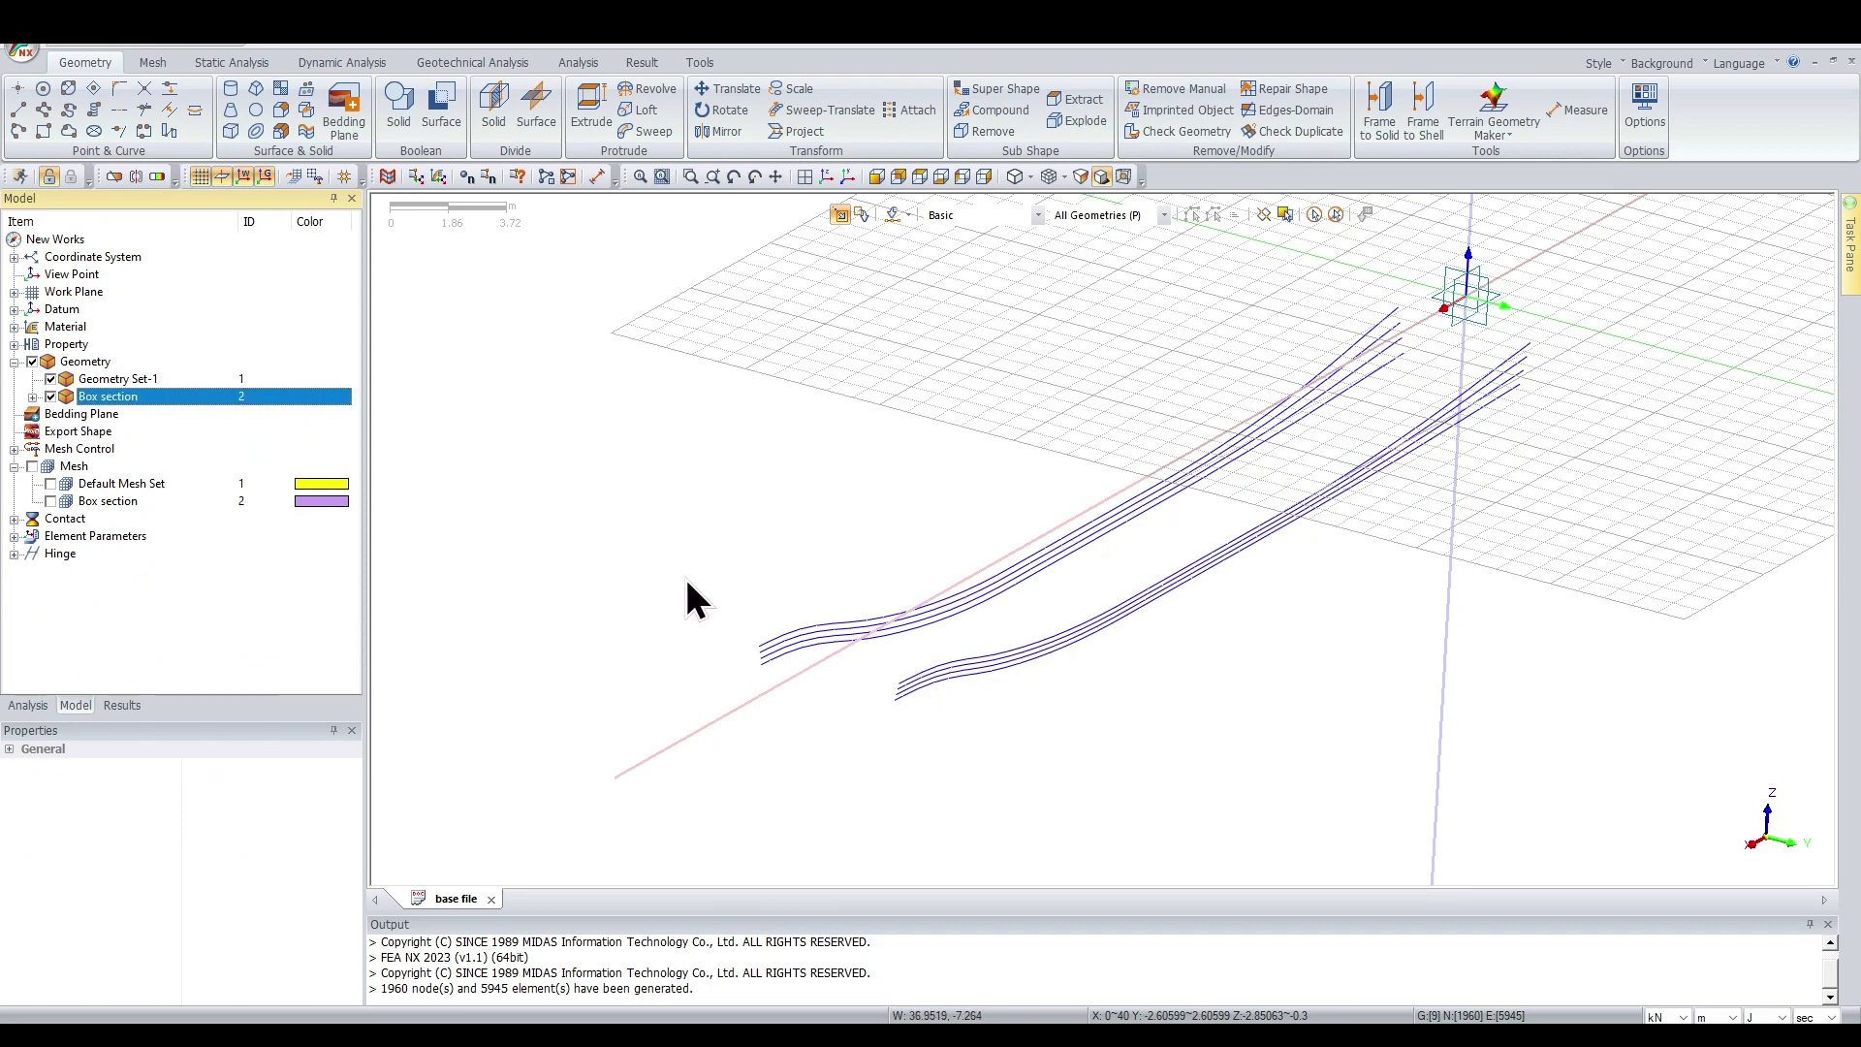
left_click(34, 467)
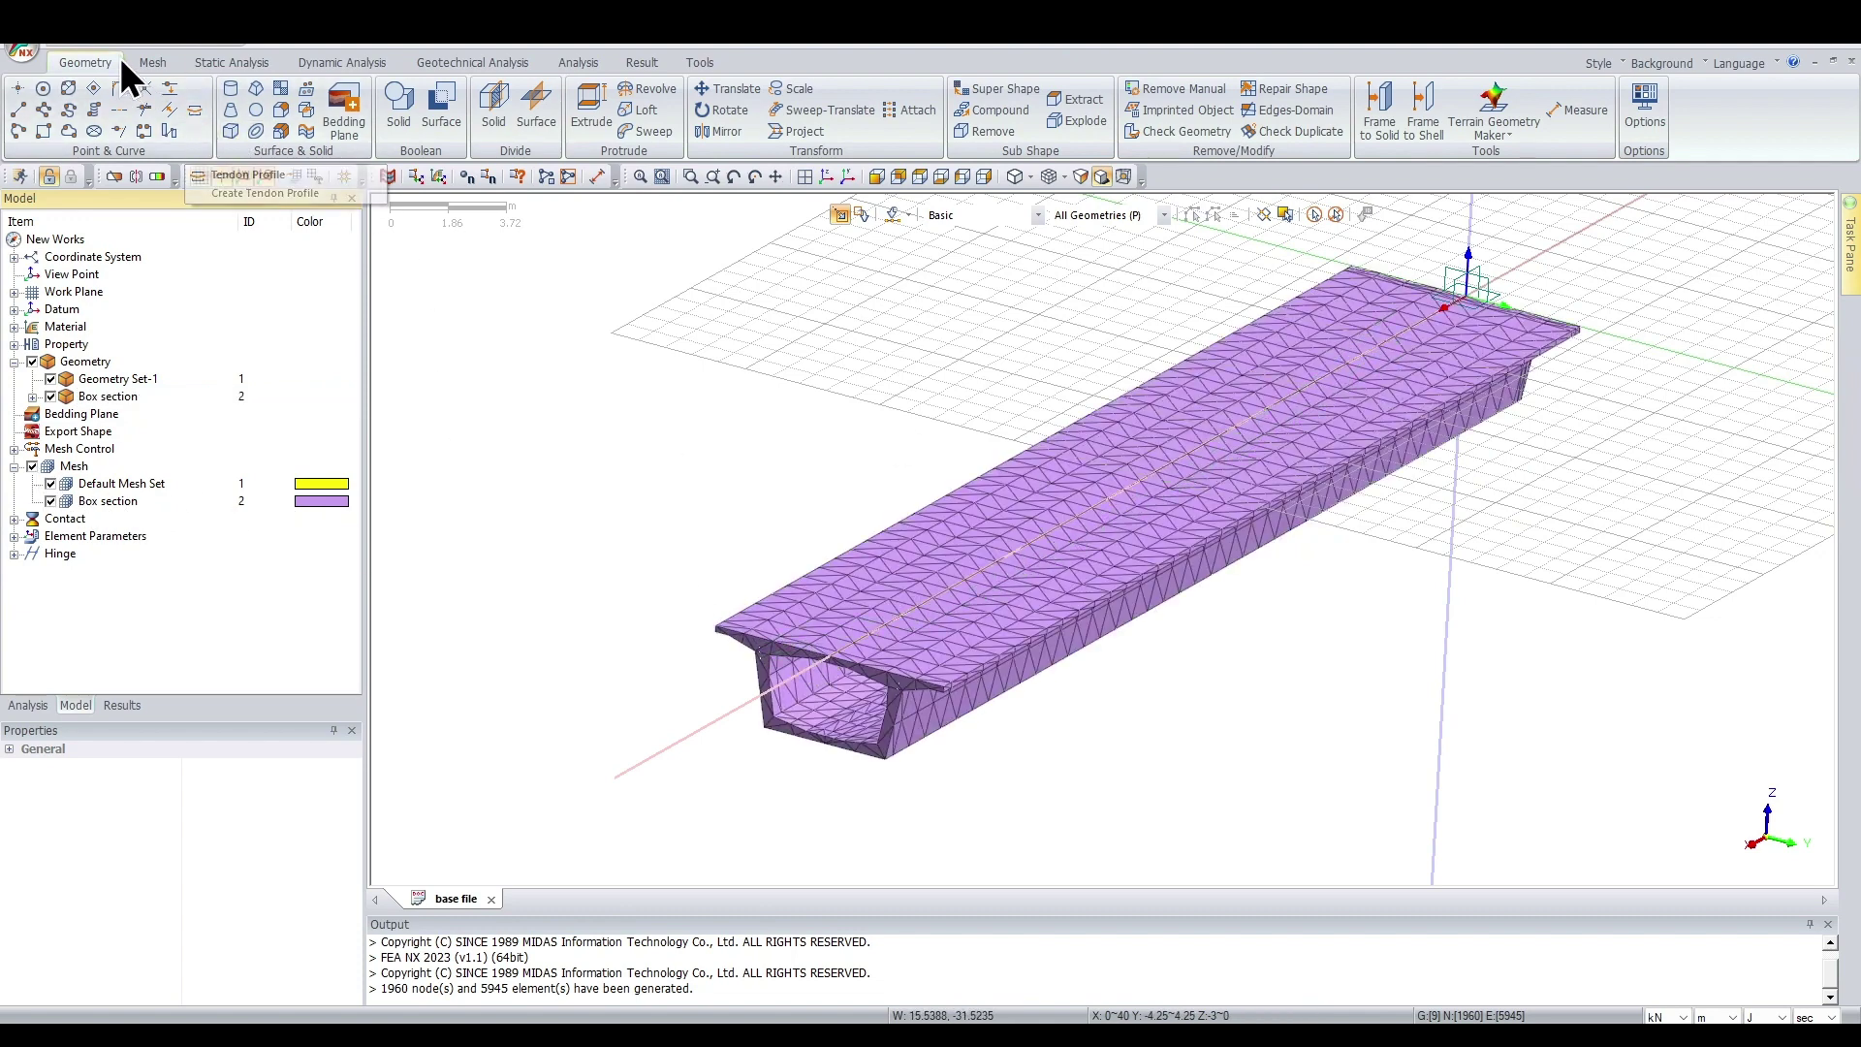
Open a new tendon profile definition and examine its straight length settings and the girder end at the origin
left_click(201, 114)
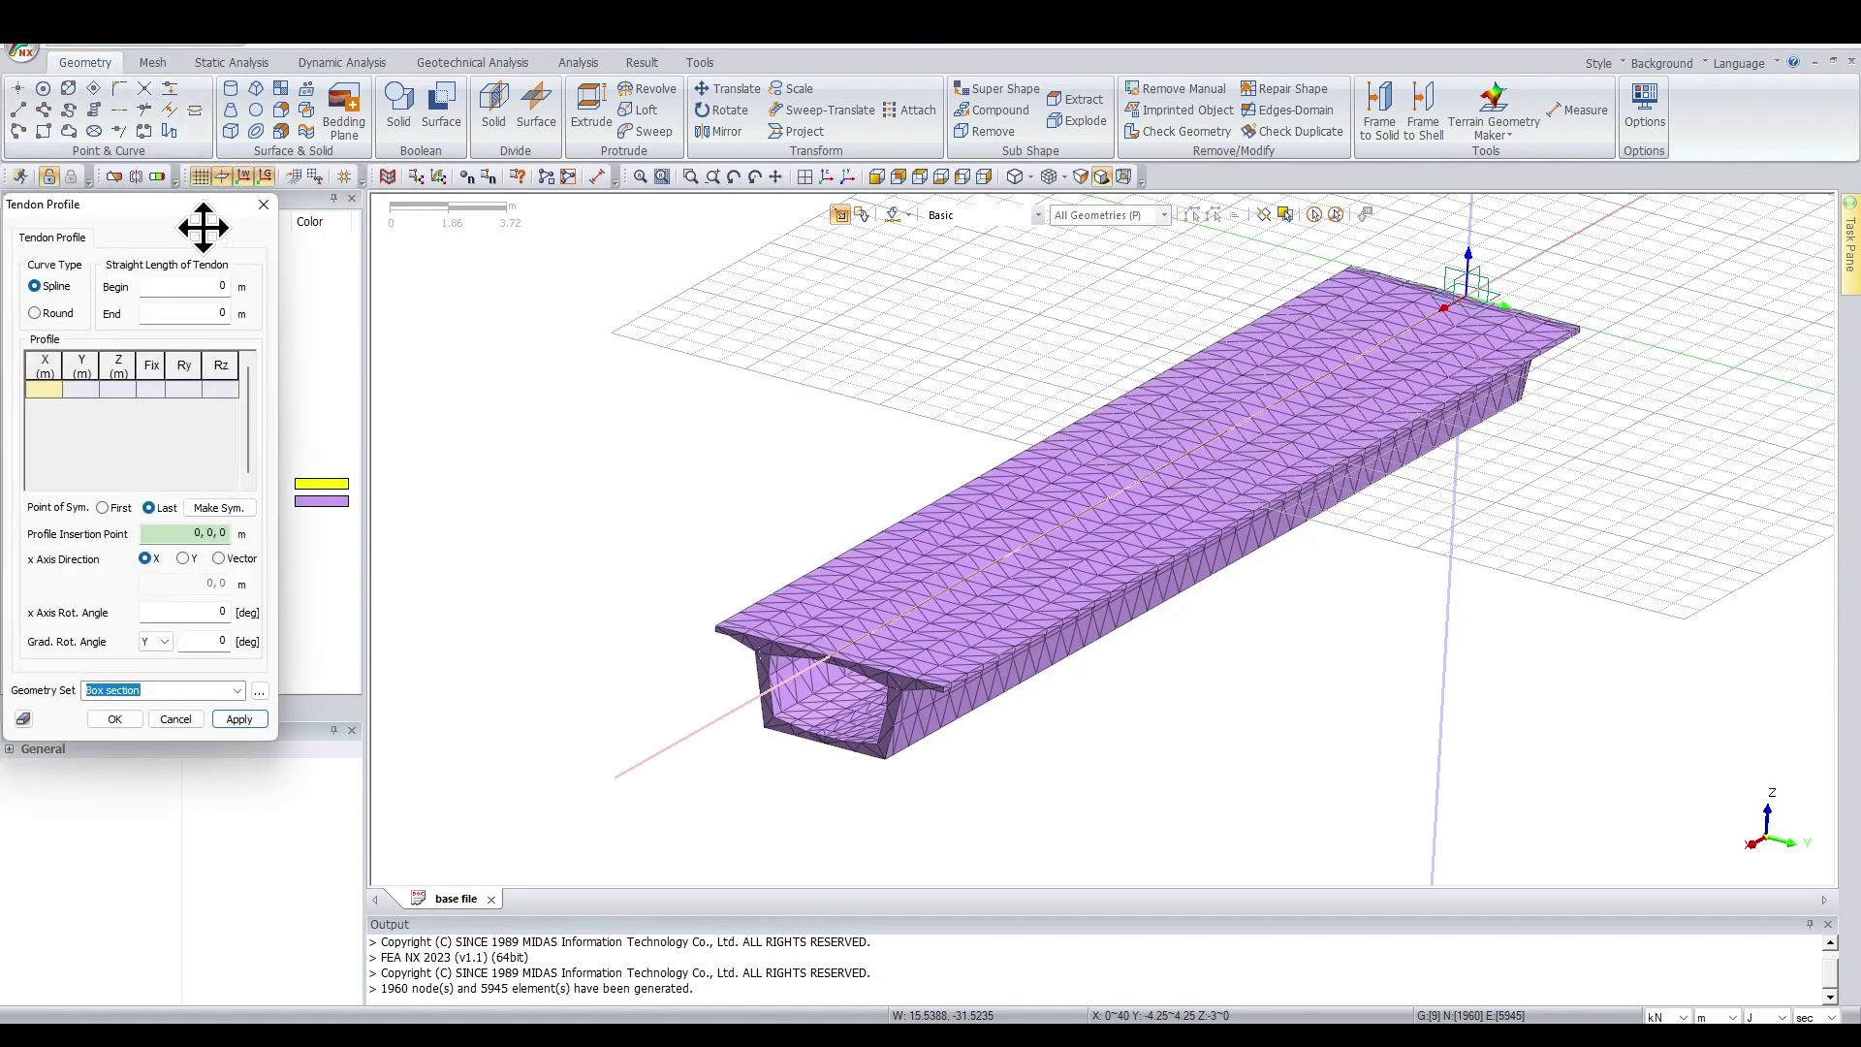
left_click_drag(200, 228, 441, 250)
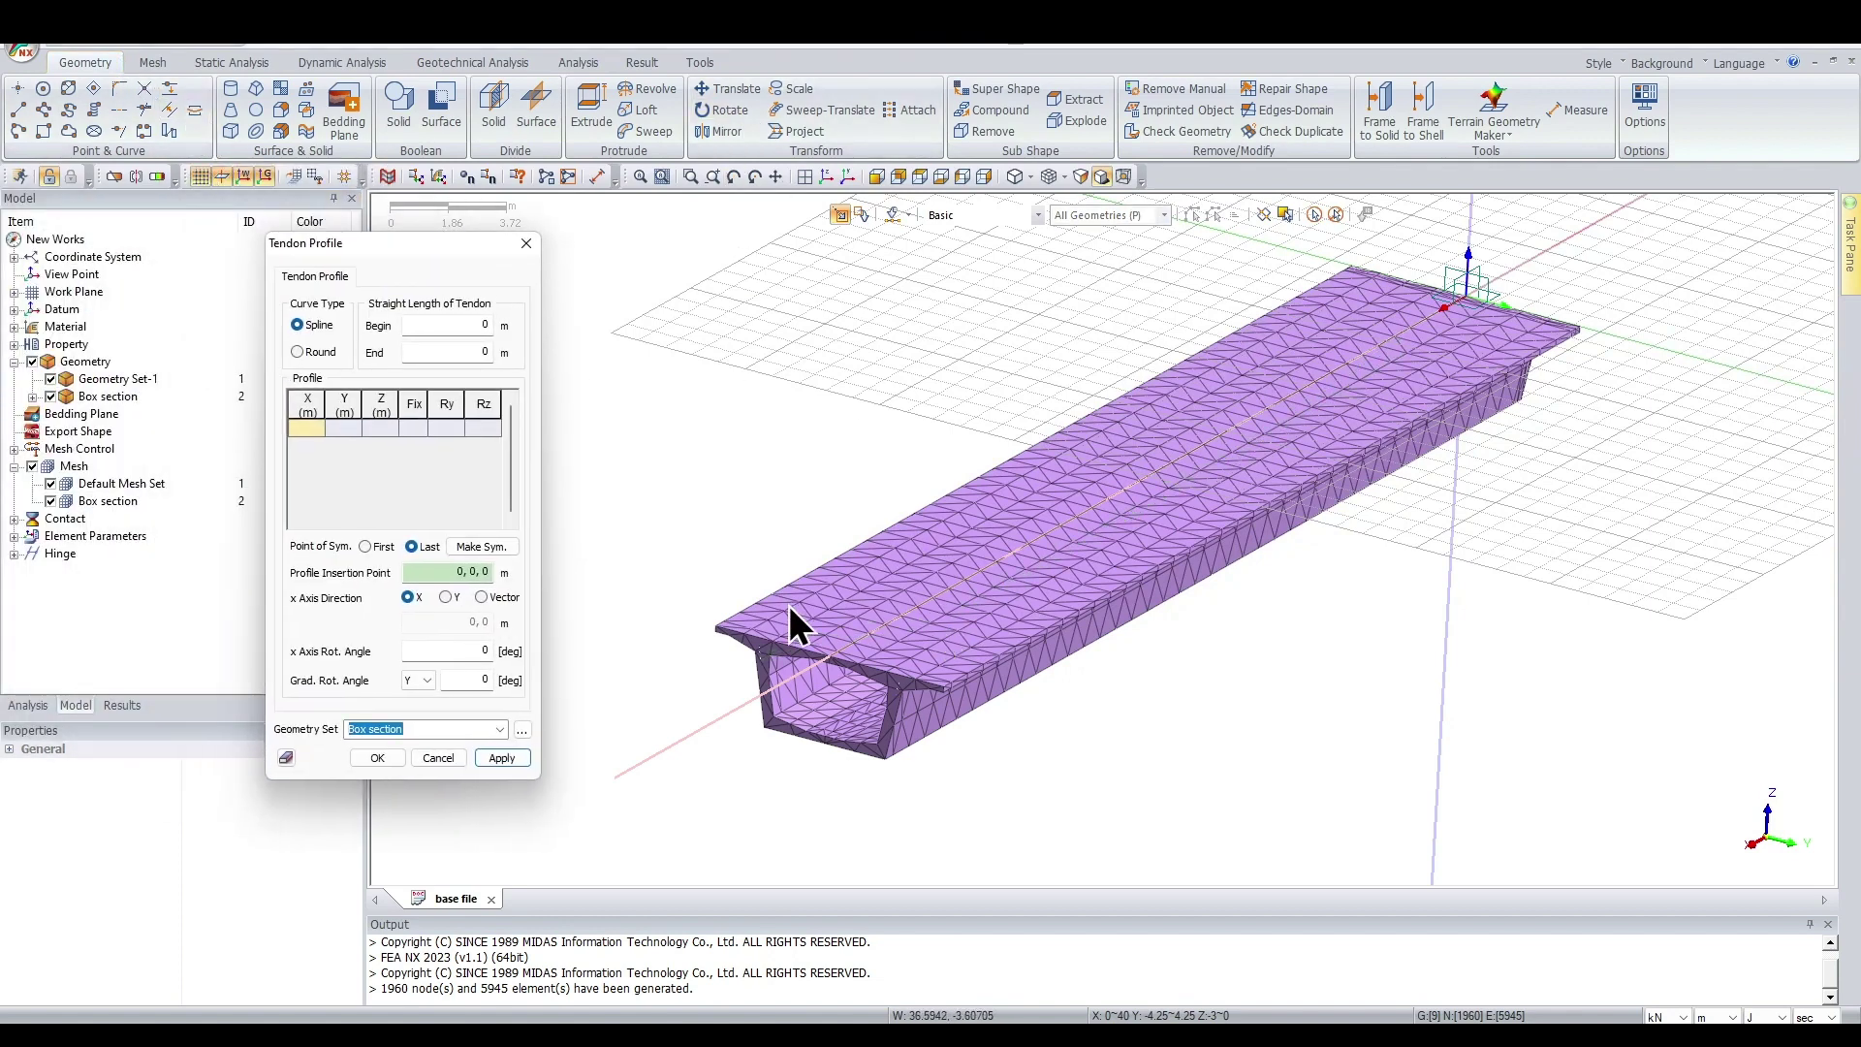
scroll(815, 654, "up", 2)
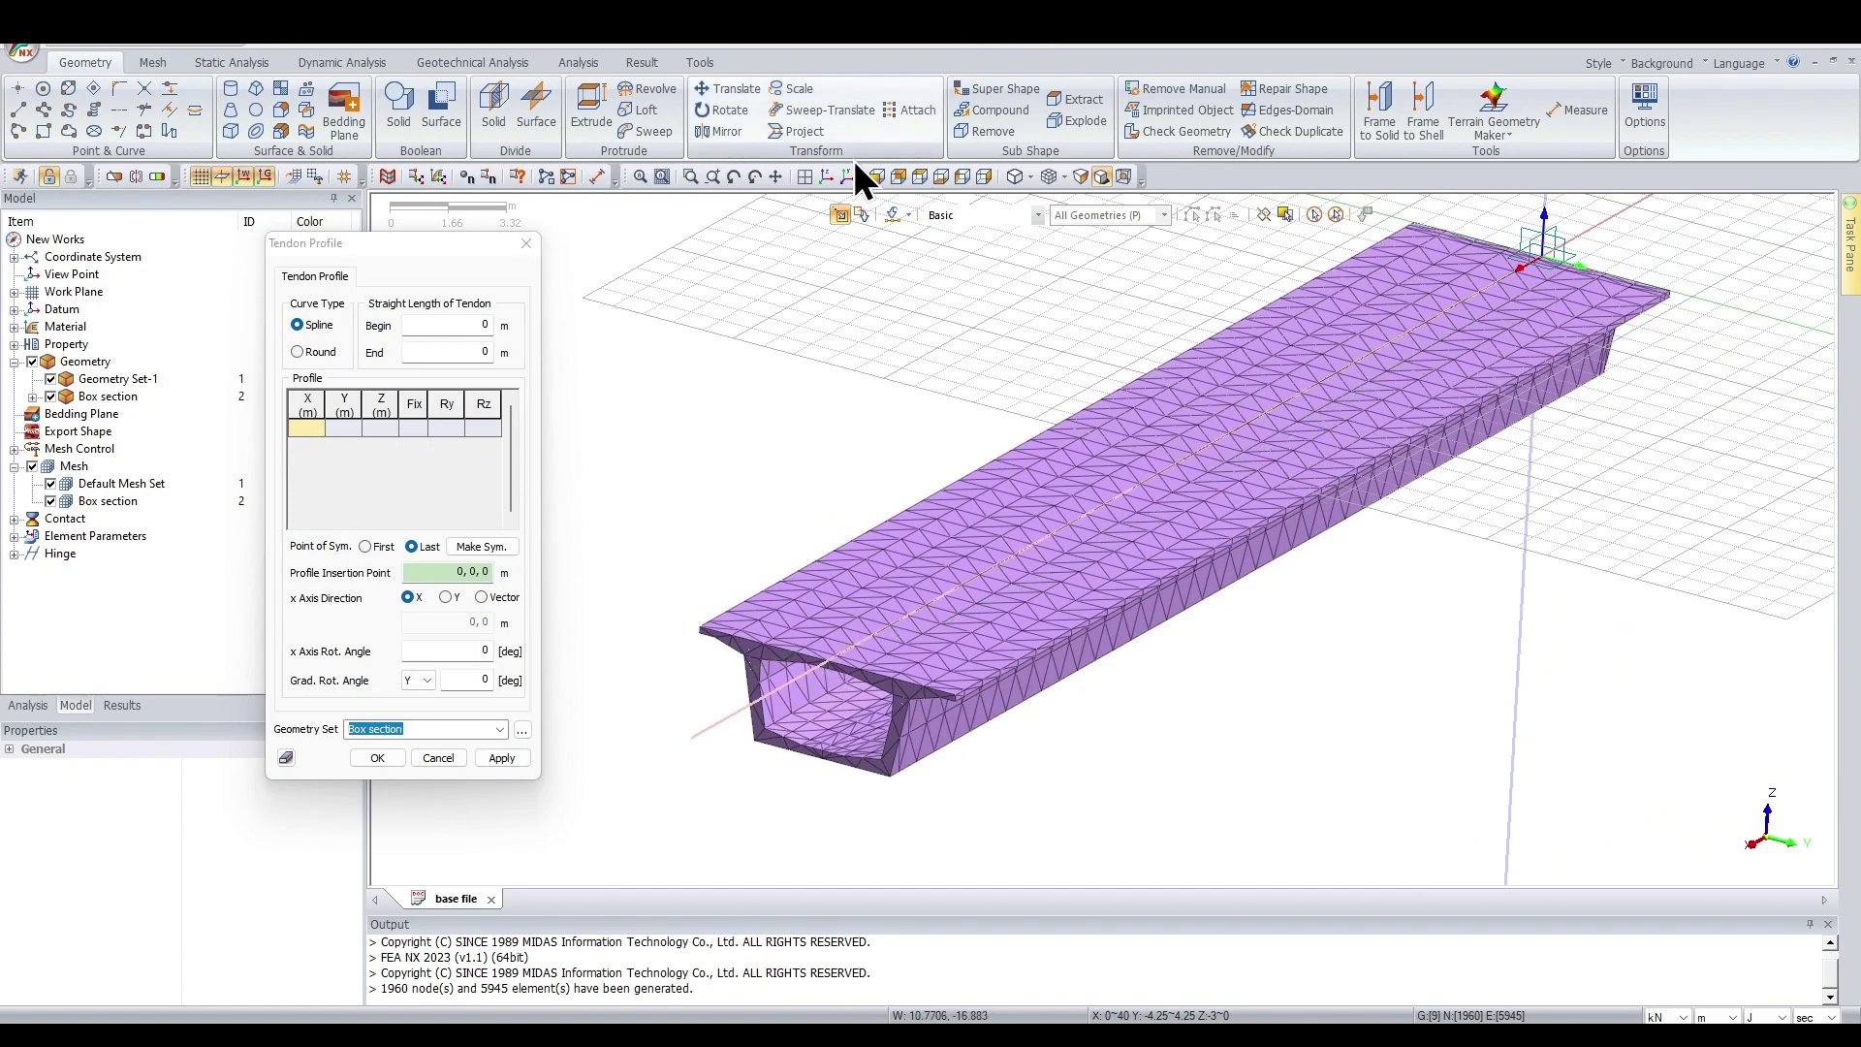
left_click(826, 178)
middle_click_drag(945, 560, 947, 502)
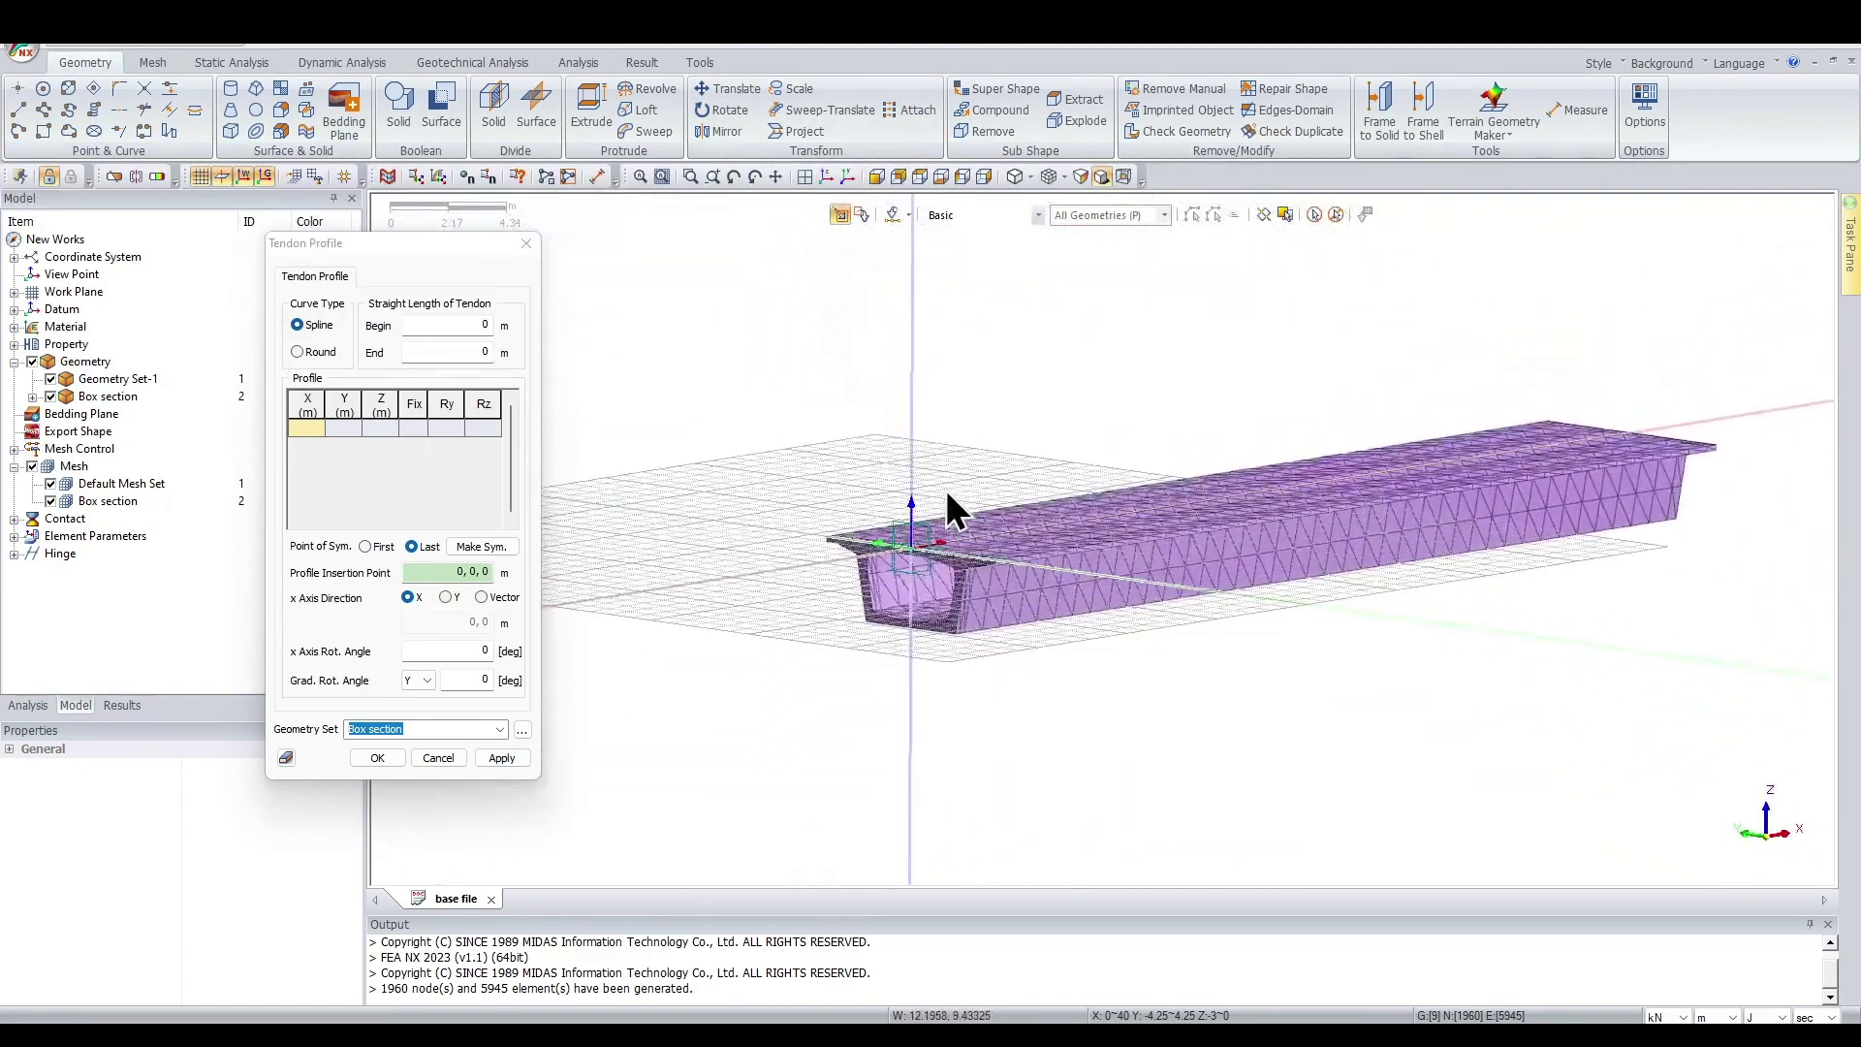
scroll(922, 597, "up", 3)
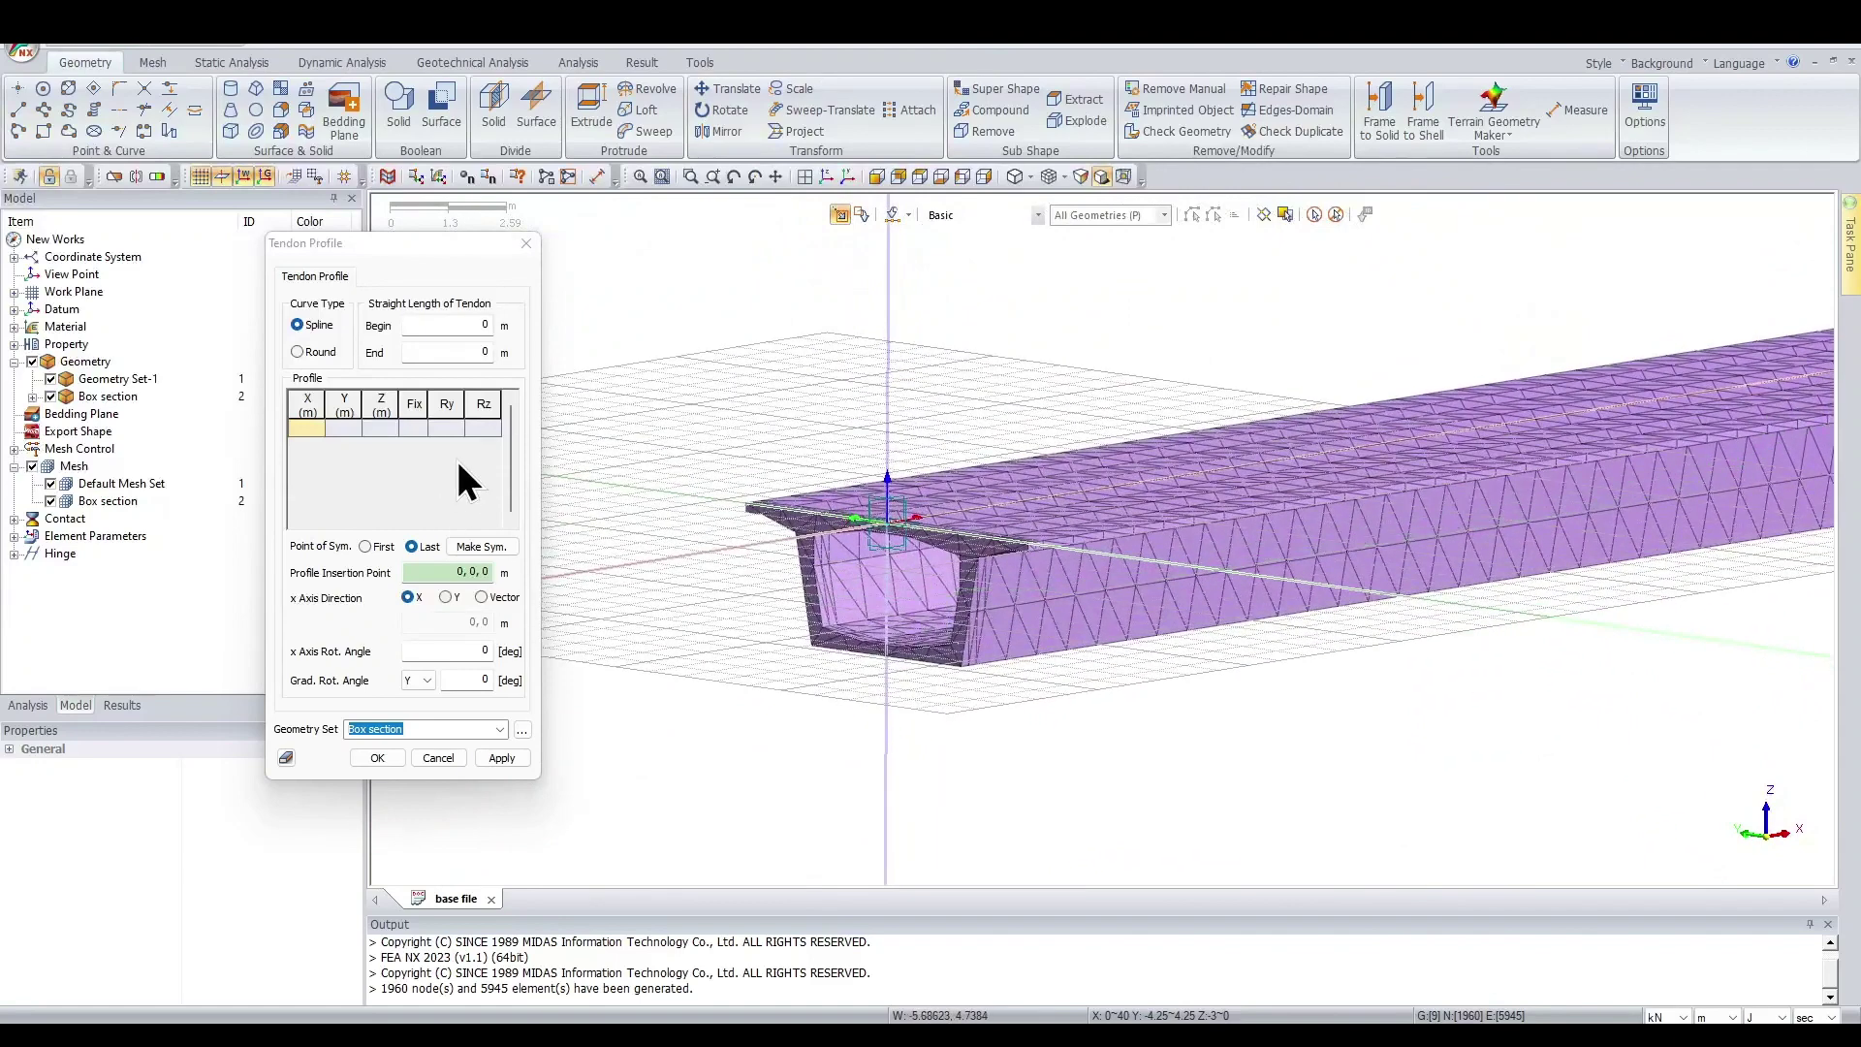
left_click(442, 351)
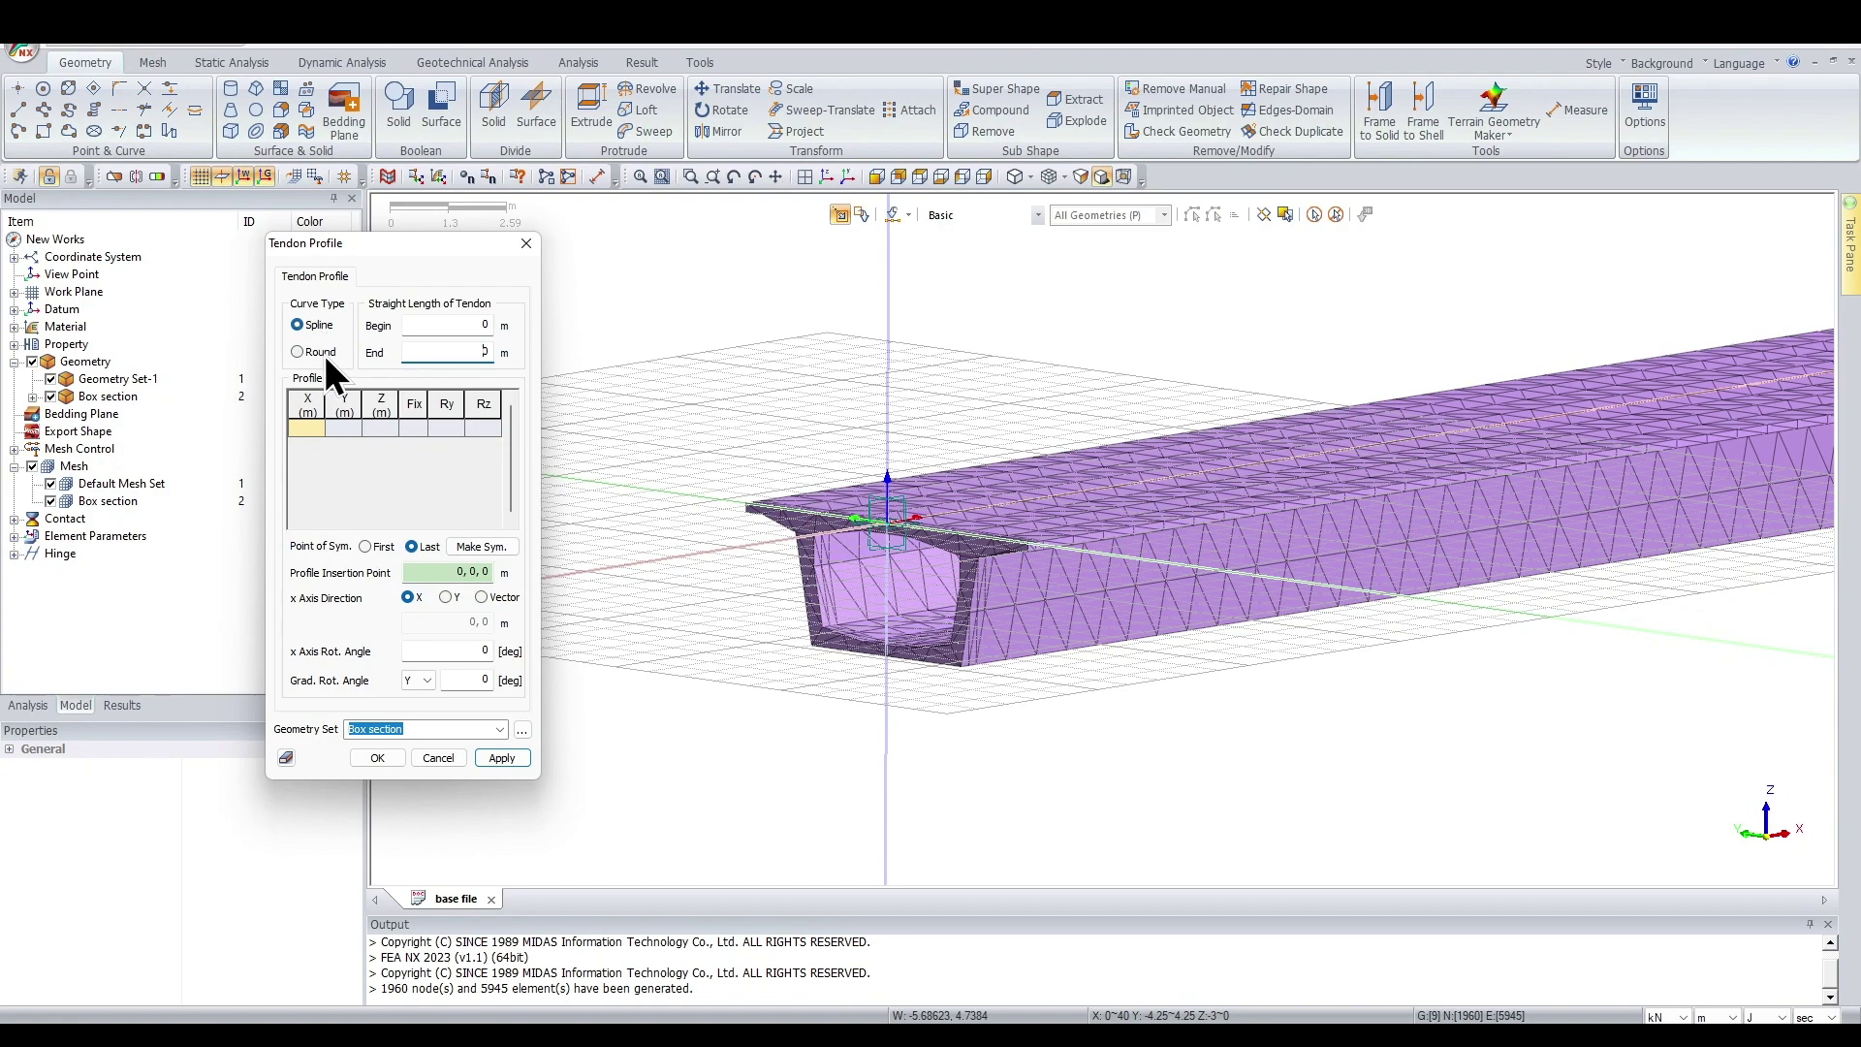
middle_click_drag(888, 541, 746, 528)
scroll(742, 513, "down", 3)
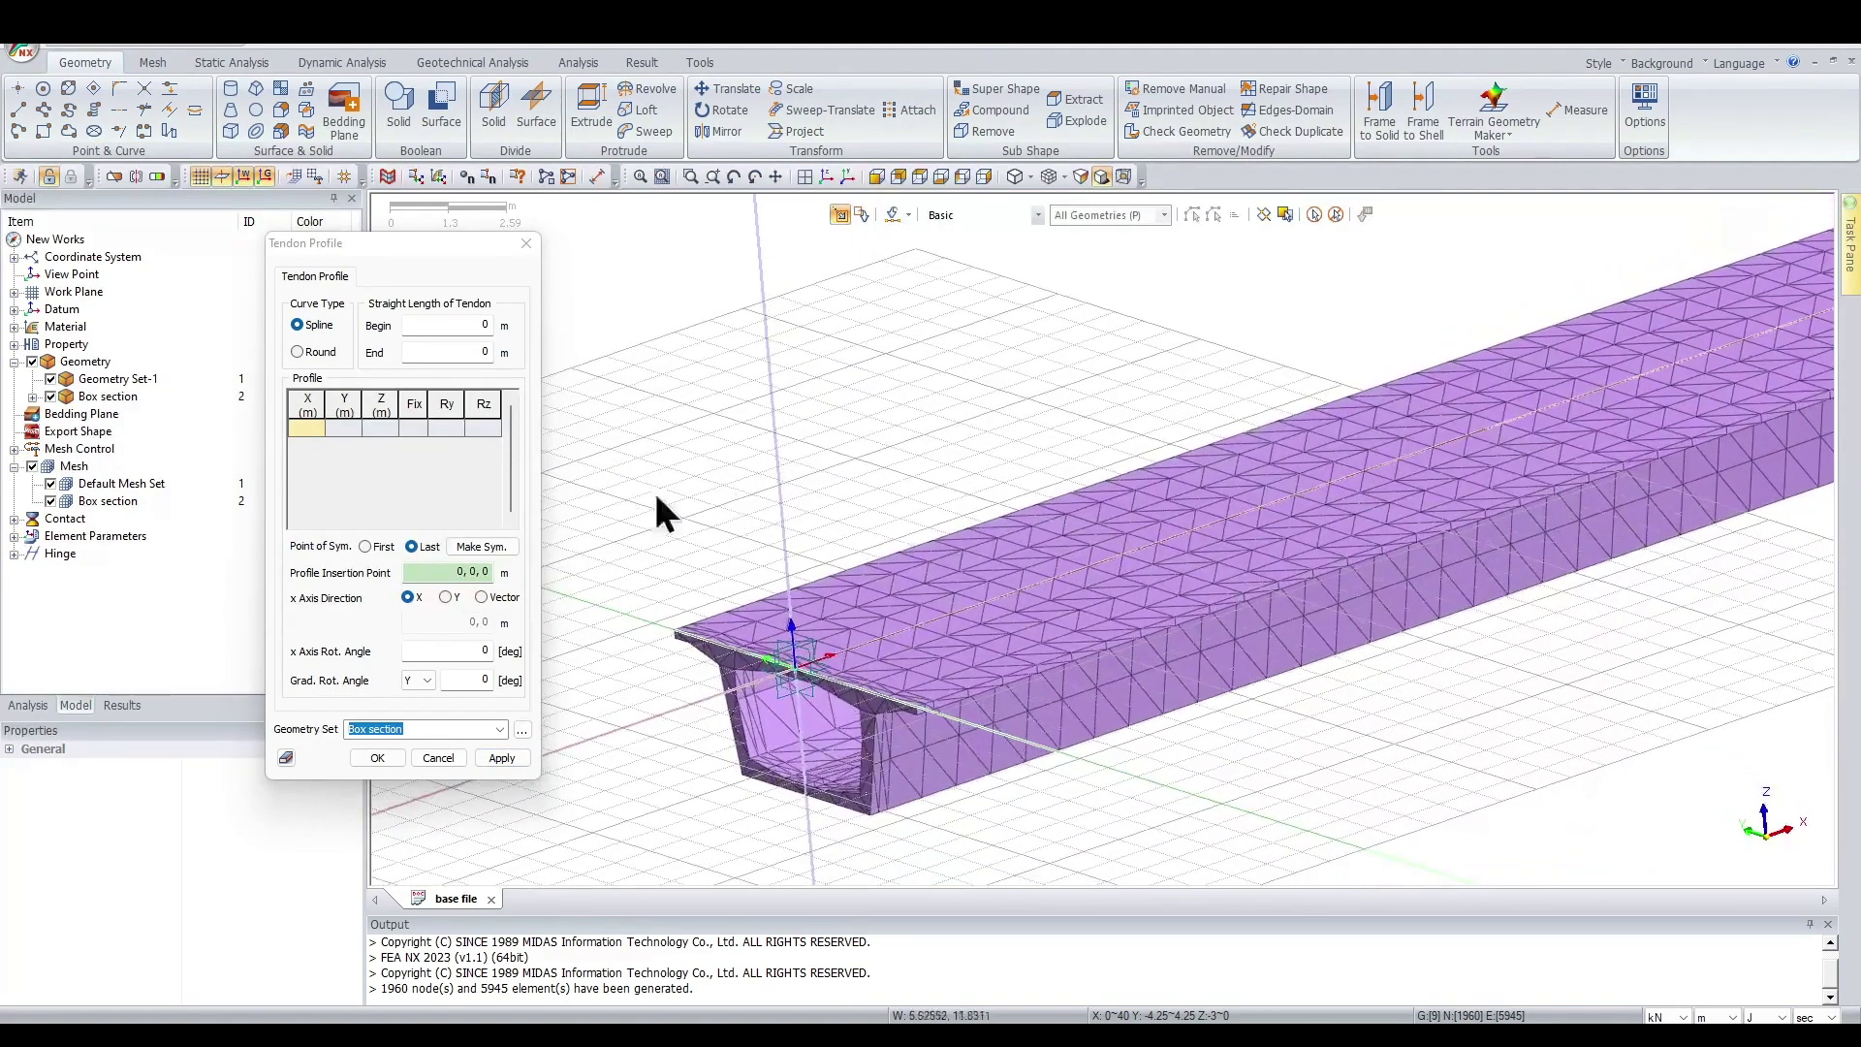
Define the spline tendon profile with points at X 0, Y 0, Z -0.1 m and X 40, Y 0, Z -0.1 m
left_click(311, 424)
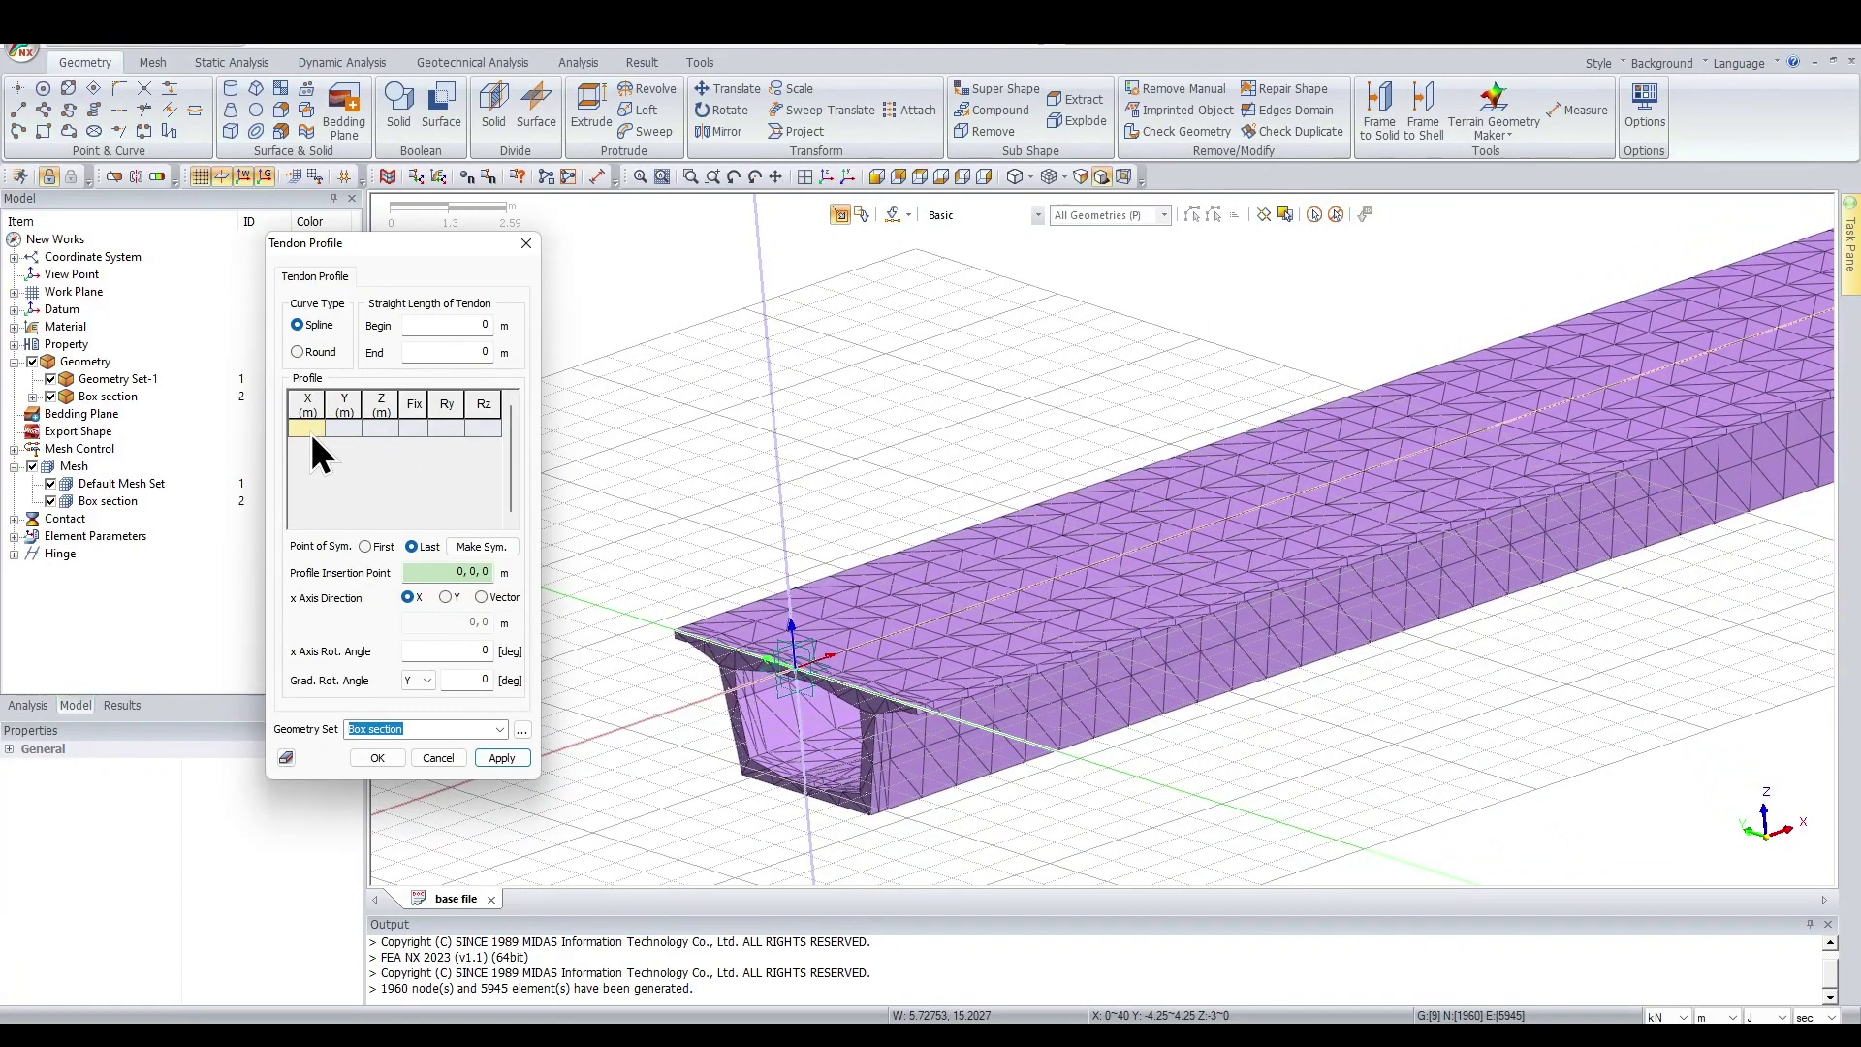
key("Tab")
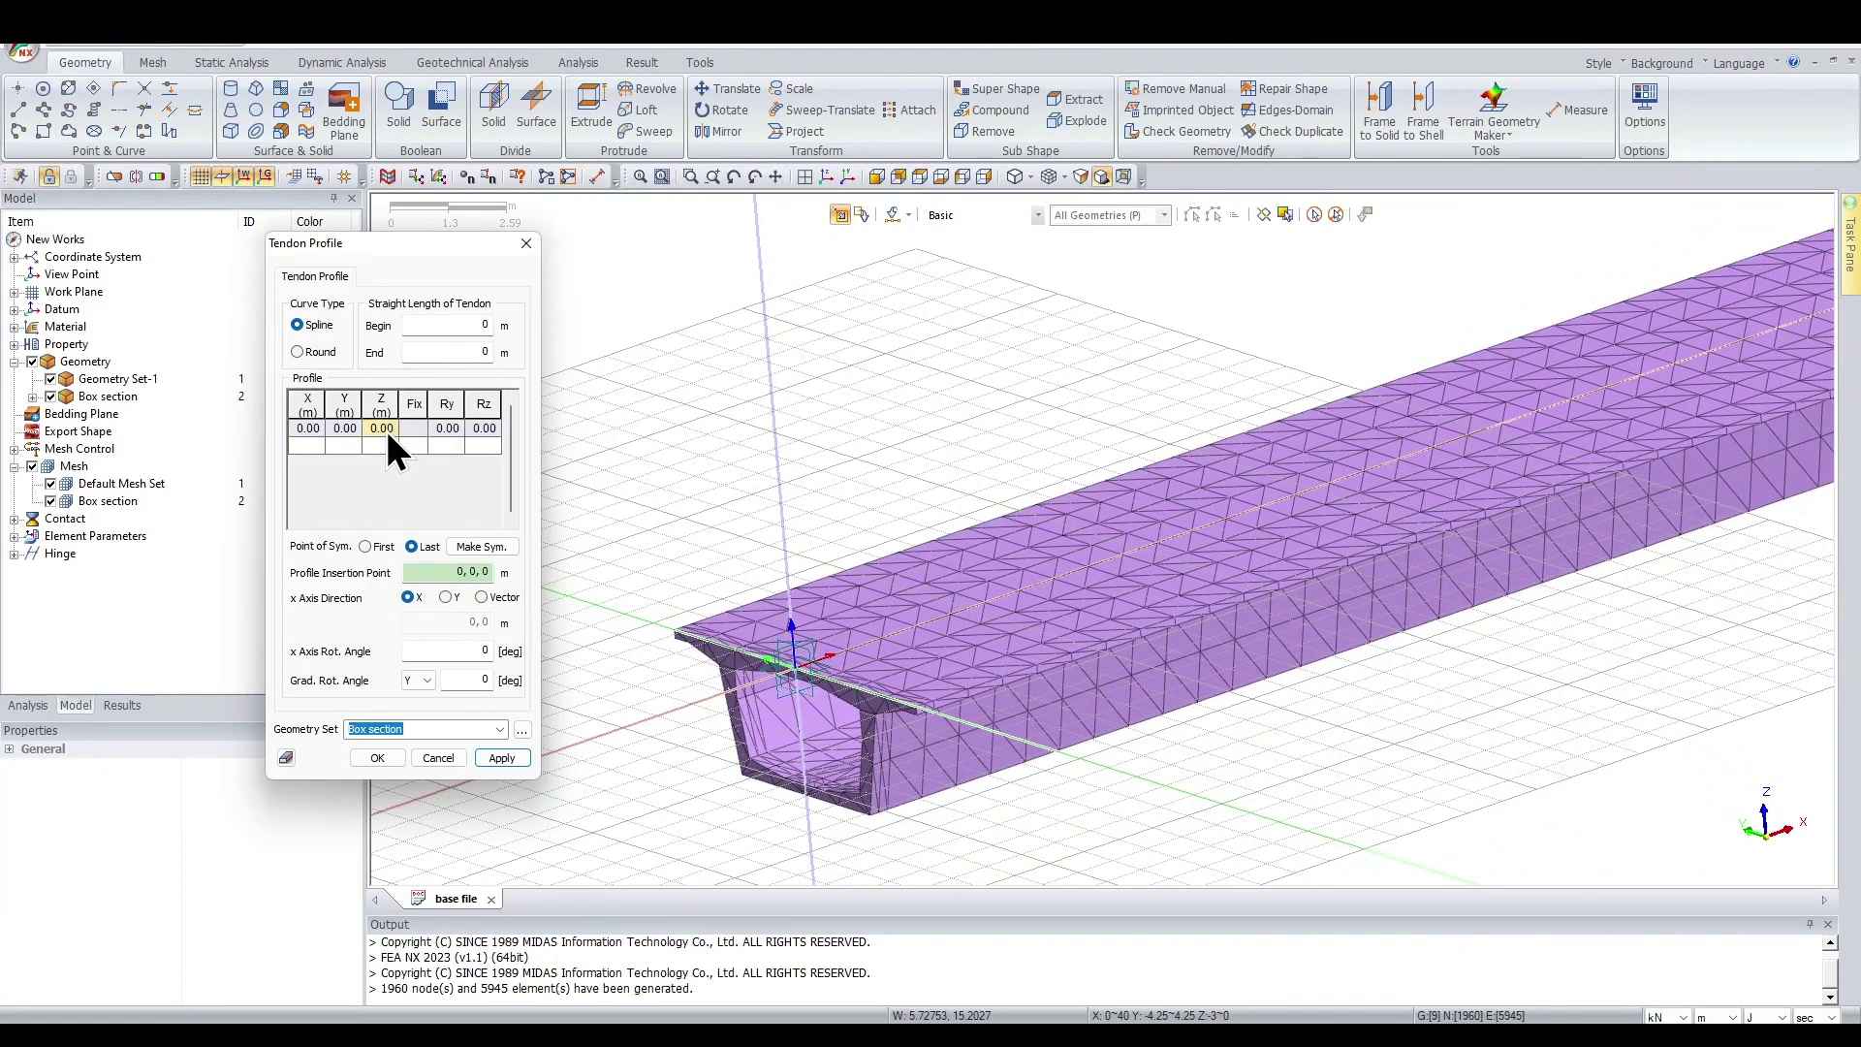
type("-0.1")
left_click(313, 442)
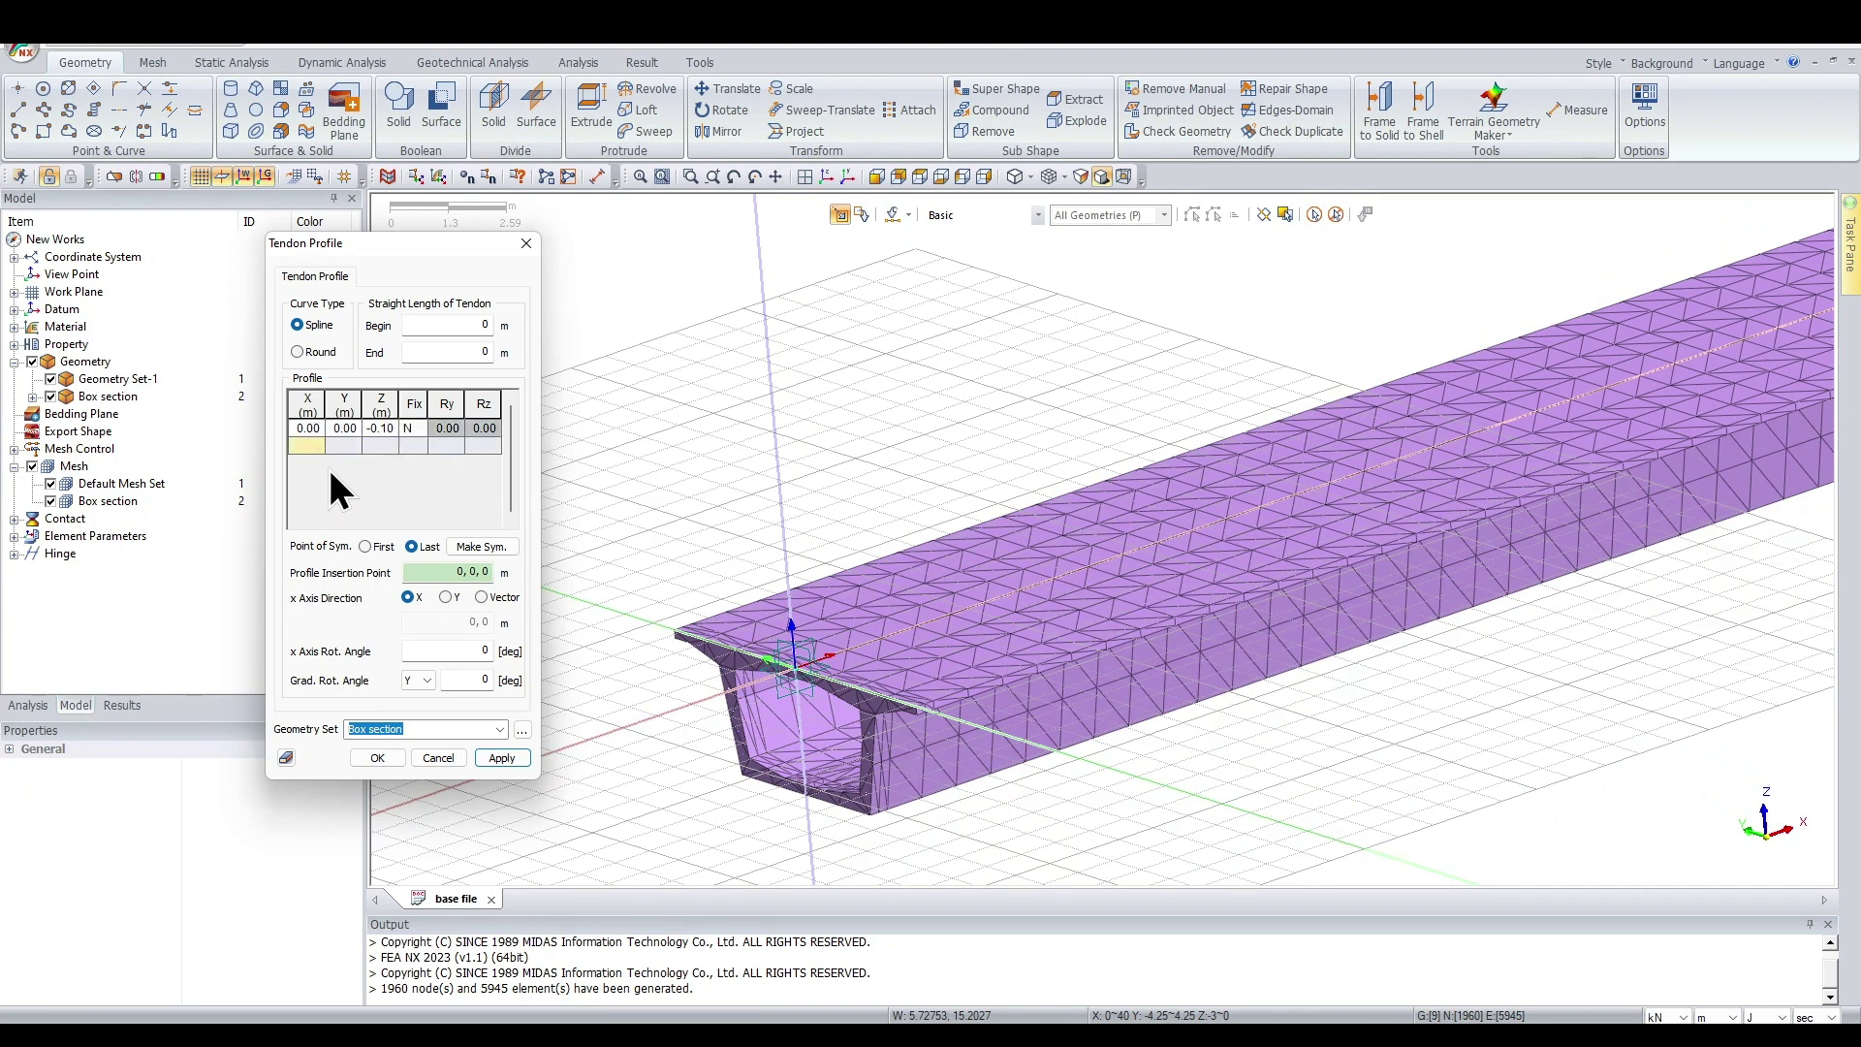
type("40")
left_click(384, 444)
type("-0.1")
key("Return")
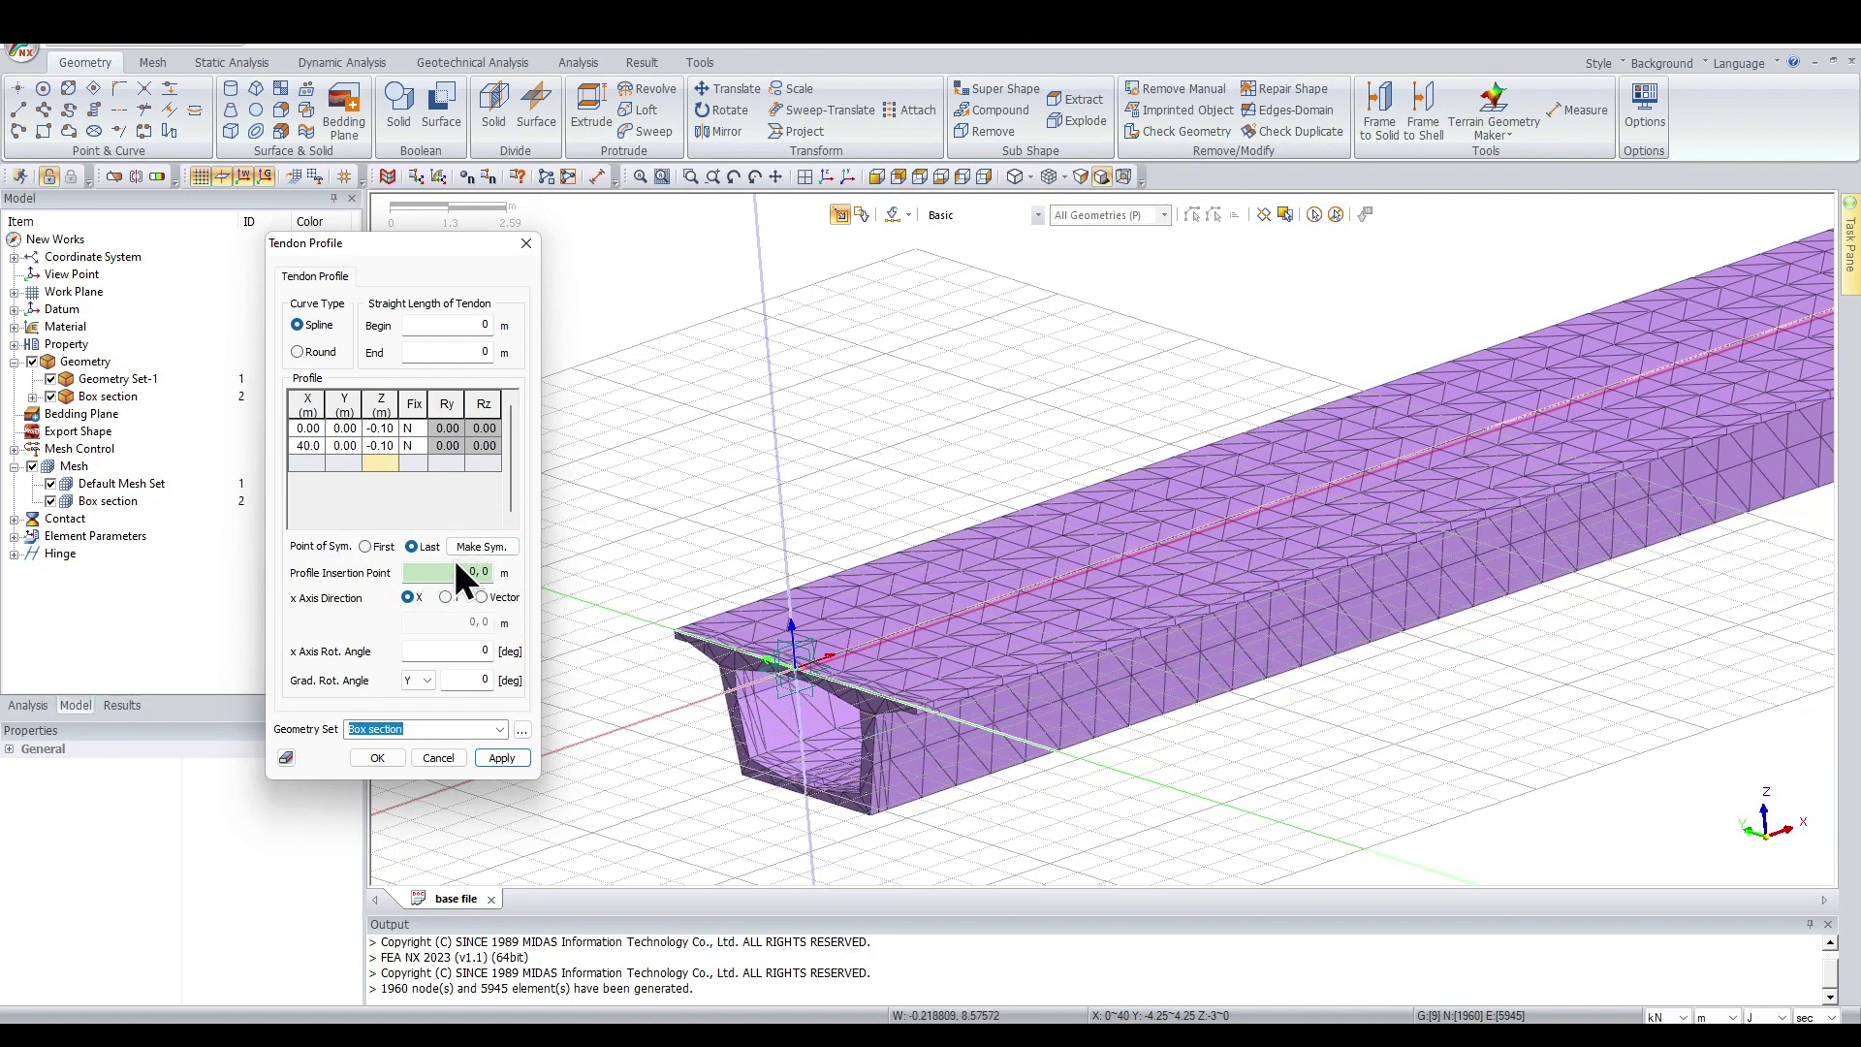
Check the tendon preview against the box section and create the tendon in a new geometry set named tendon
scroll(897, 666, "up", 1)
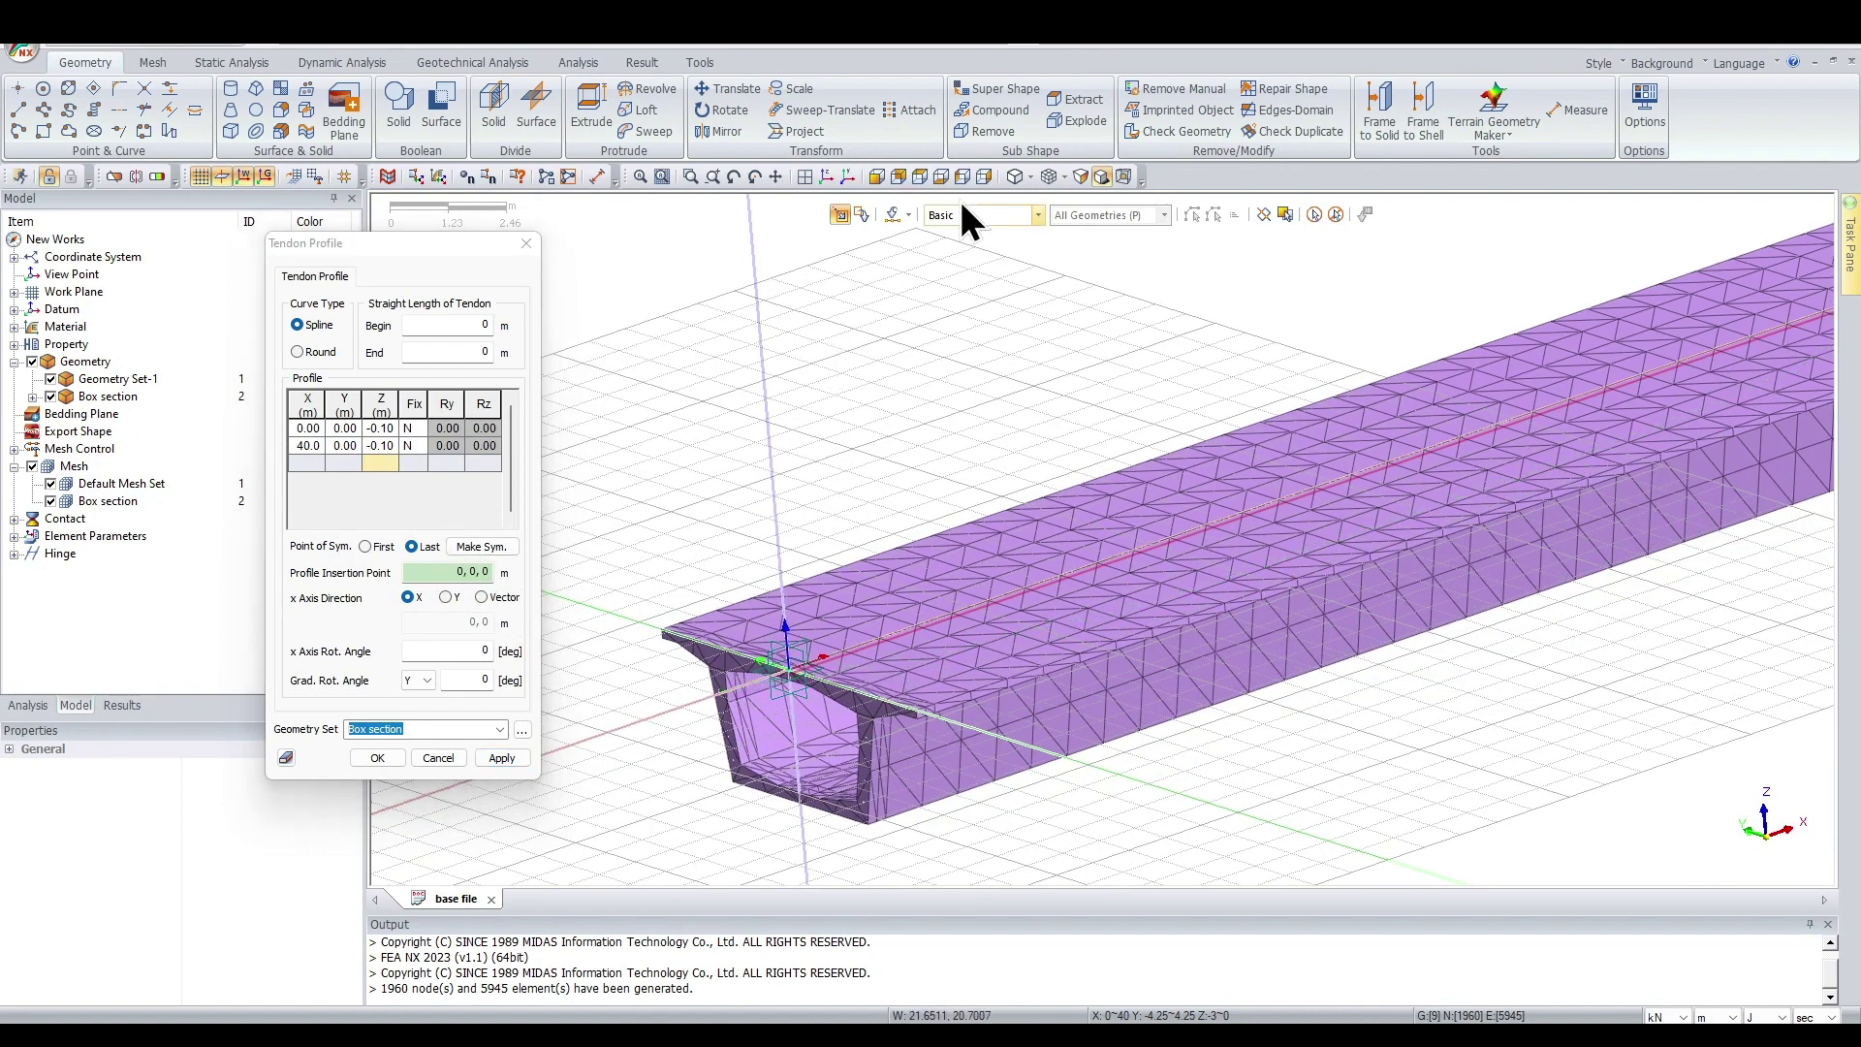
left_click(985, 177)
left_click(966, 176)
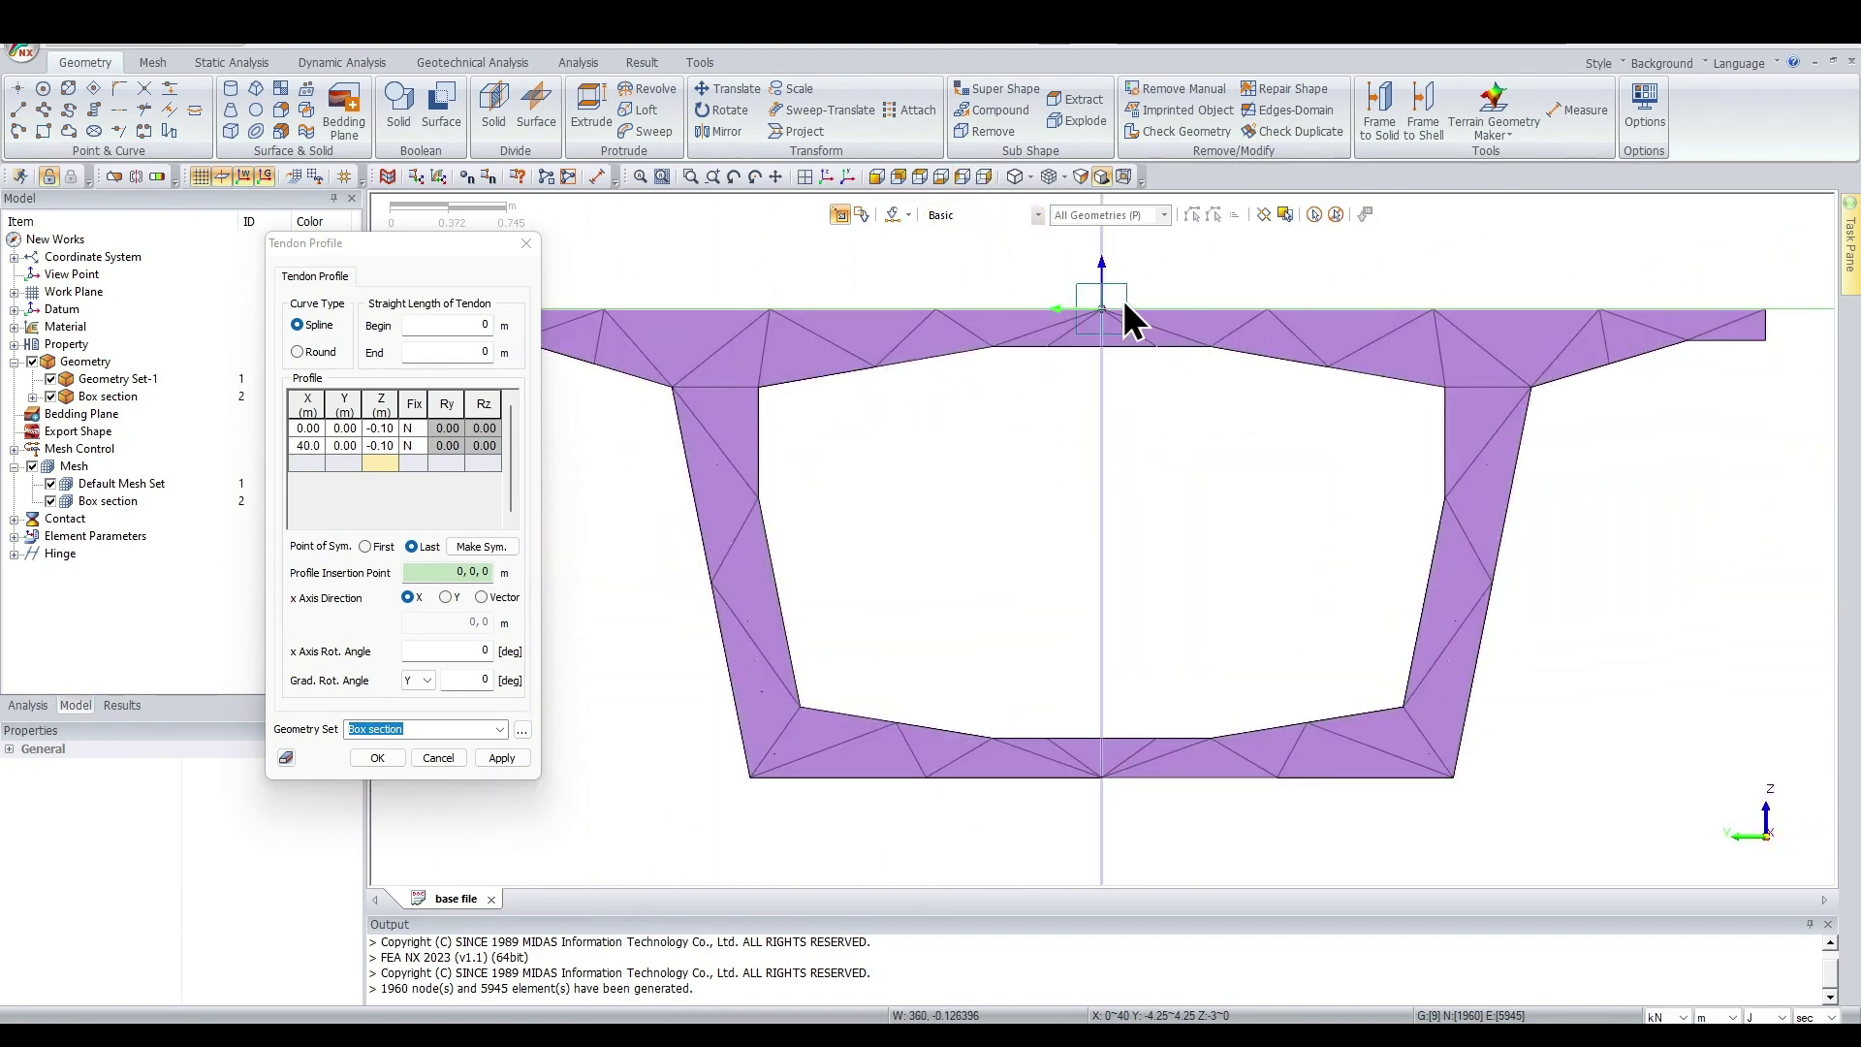
middle_click_drag(1161, 447, 781, 537)
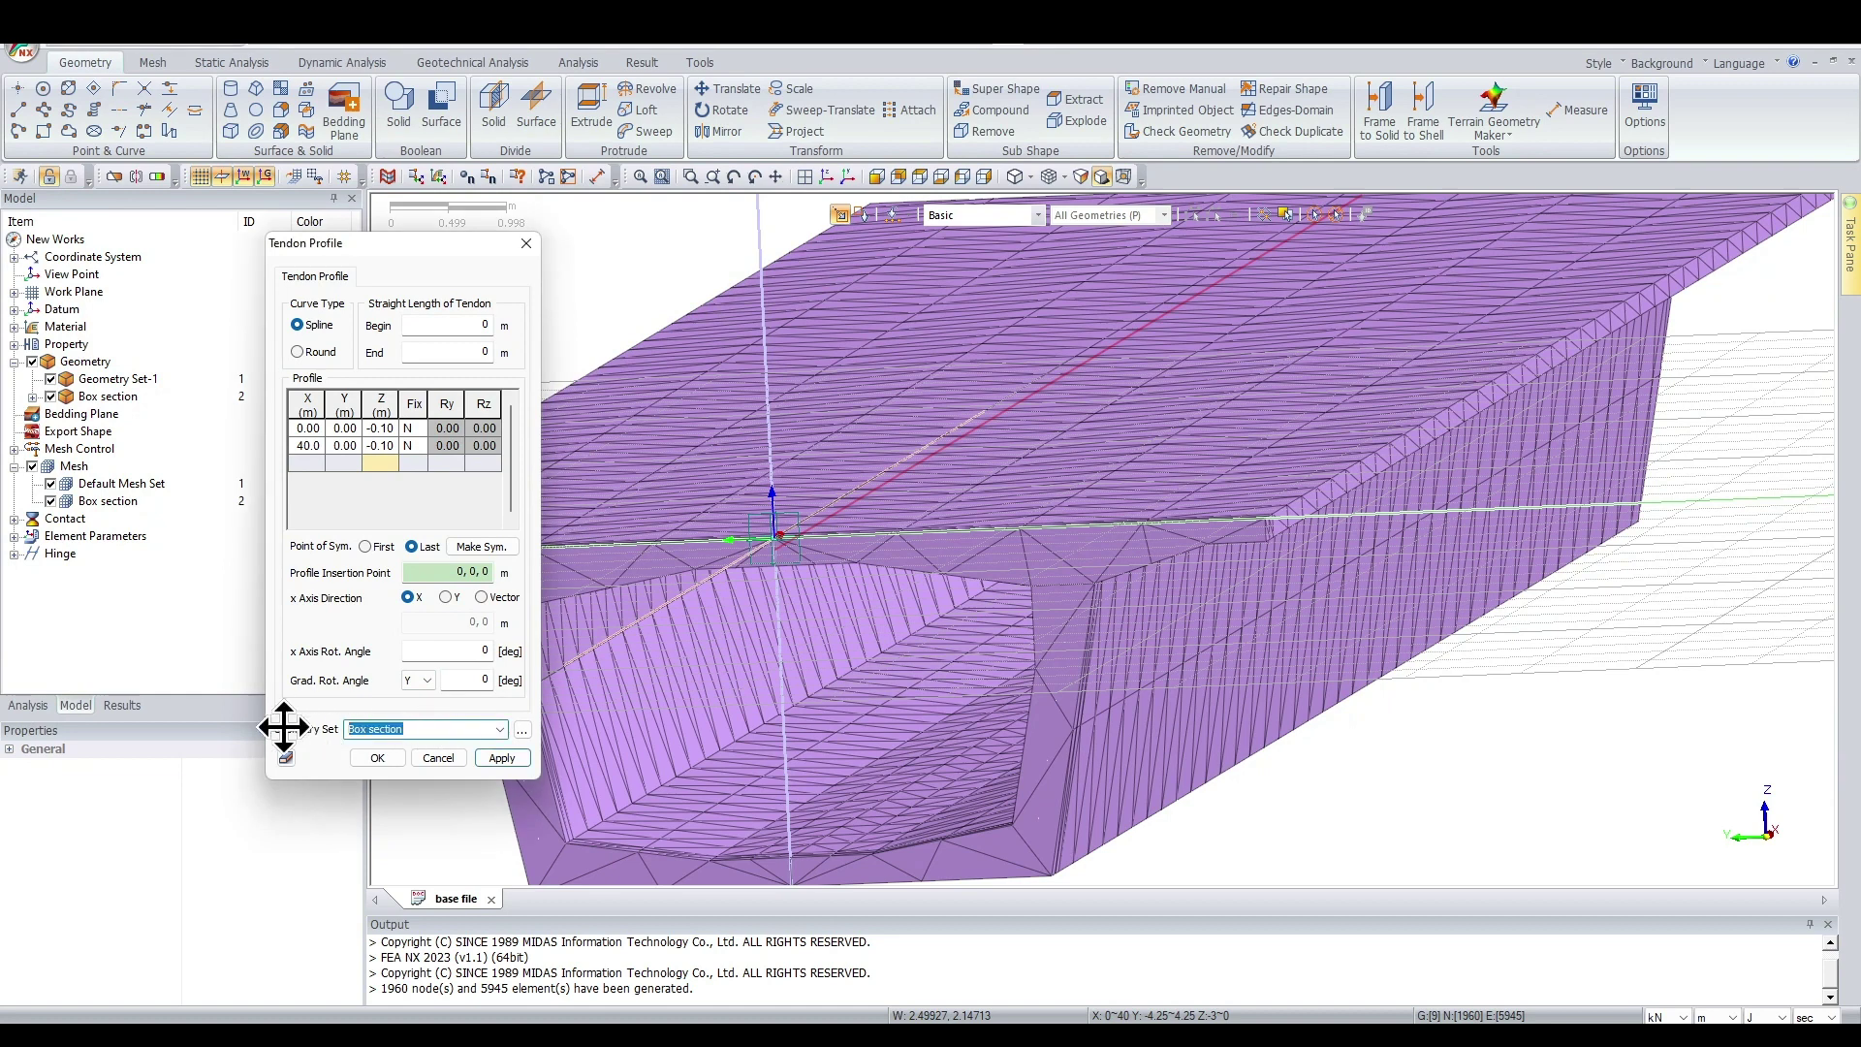
type("tendon")
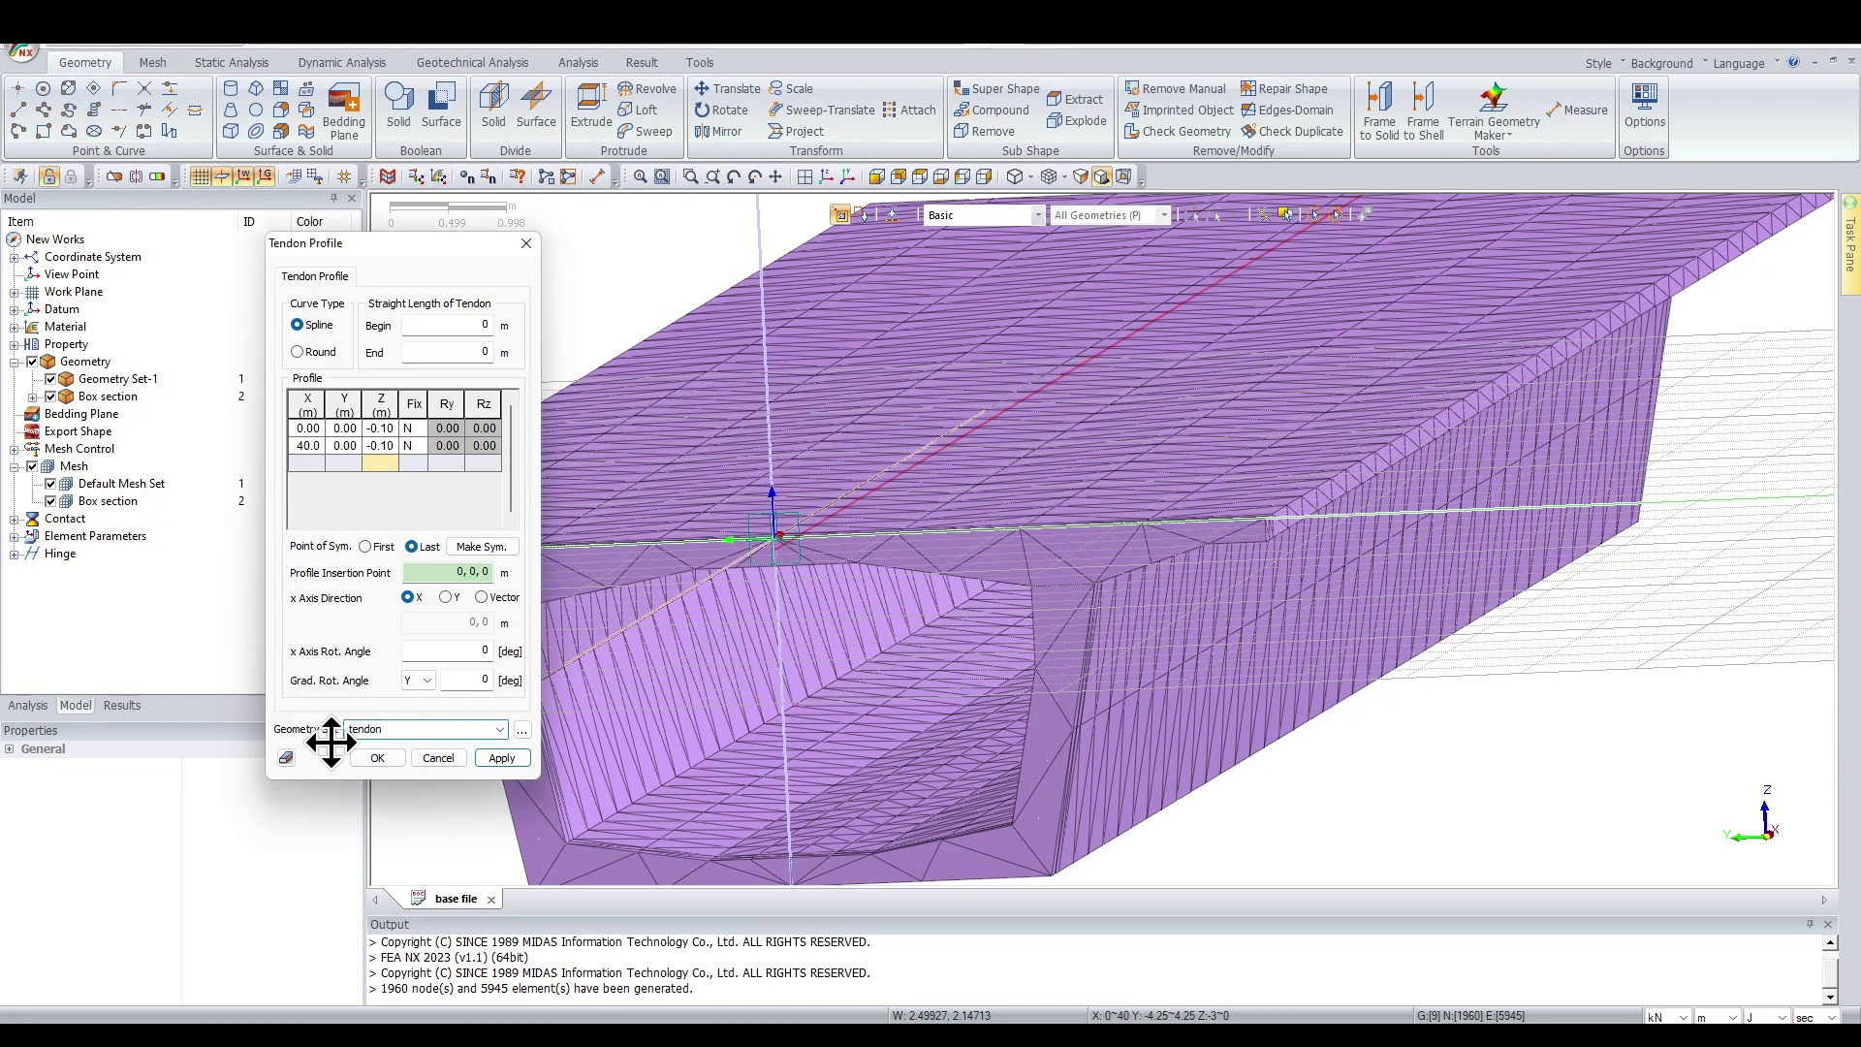
left_click(377, 757)
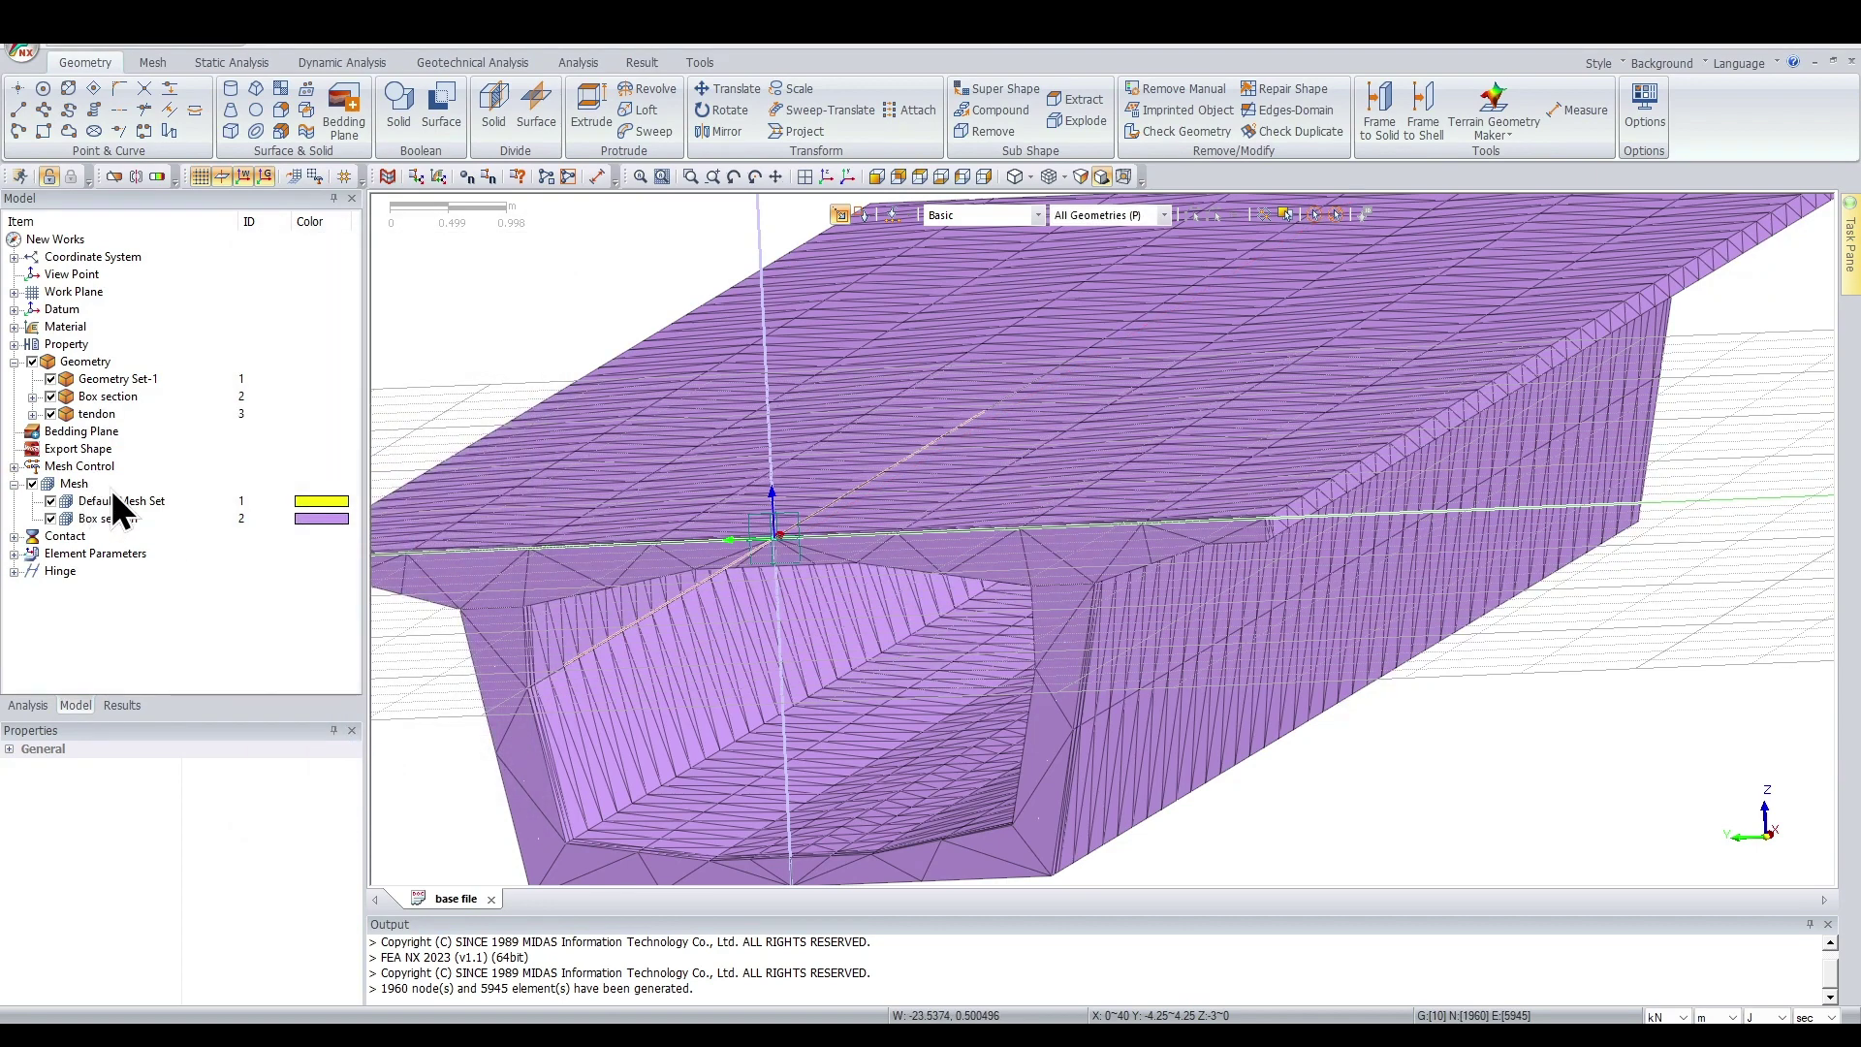
Hide the mesh sets and select the new straight tendon on the girder's centreline to inspect its properties
left_click(32, 483)
middle_click_drag(853, 528, 991, 604)
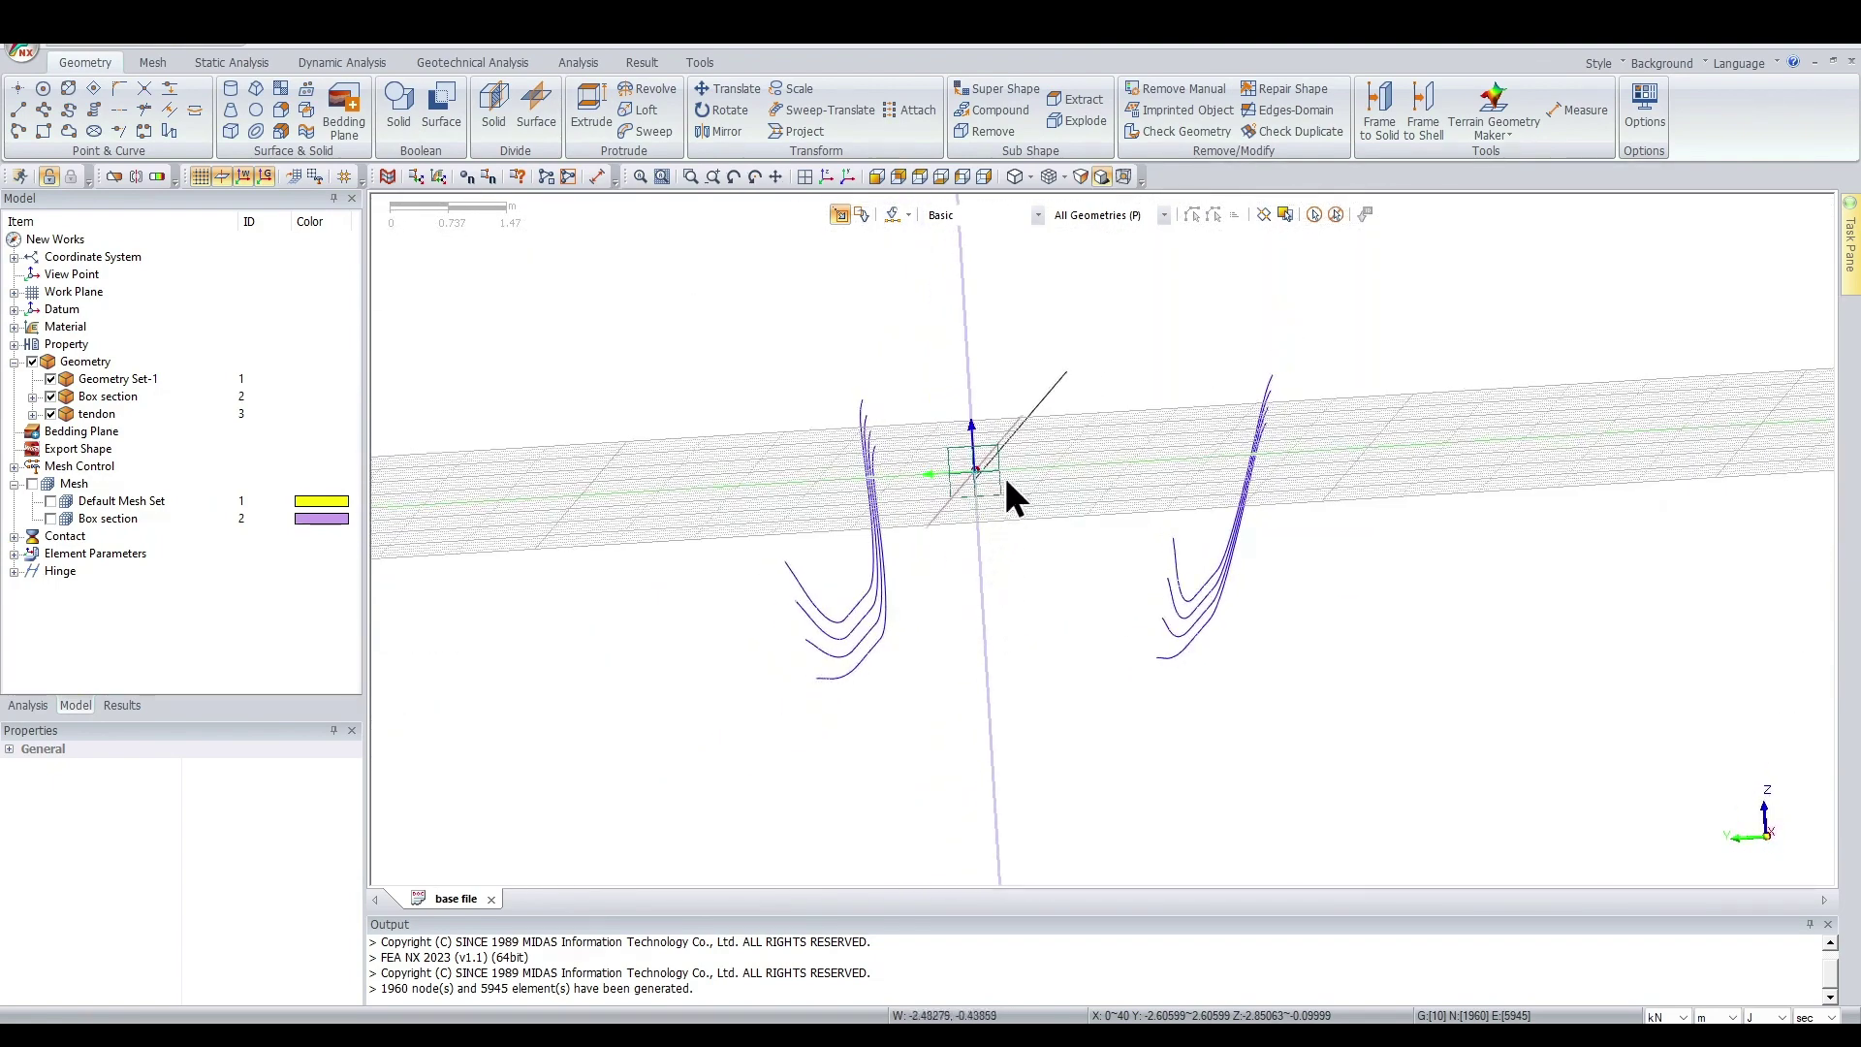
left_click(1023, 421)
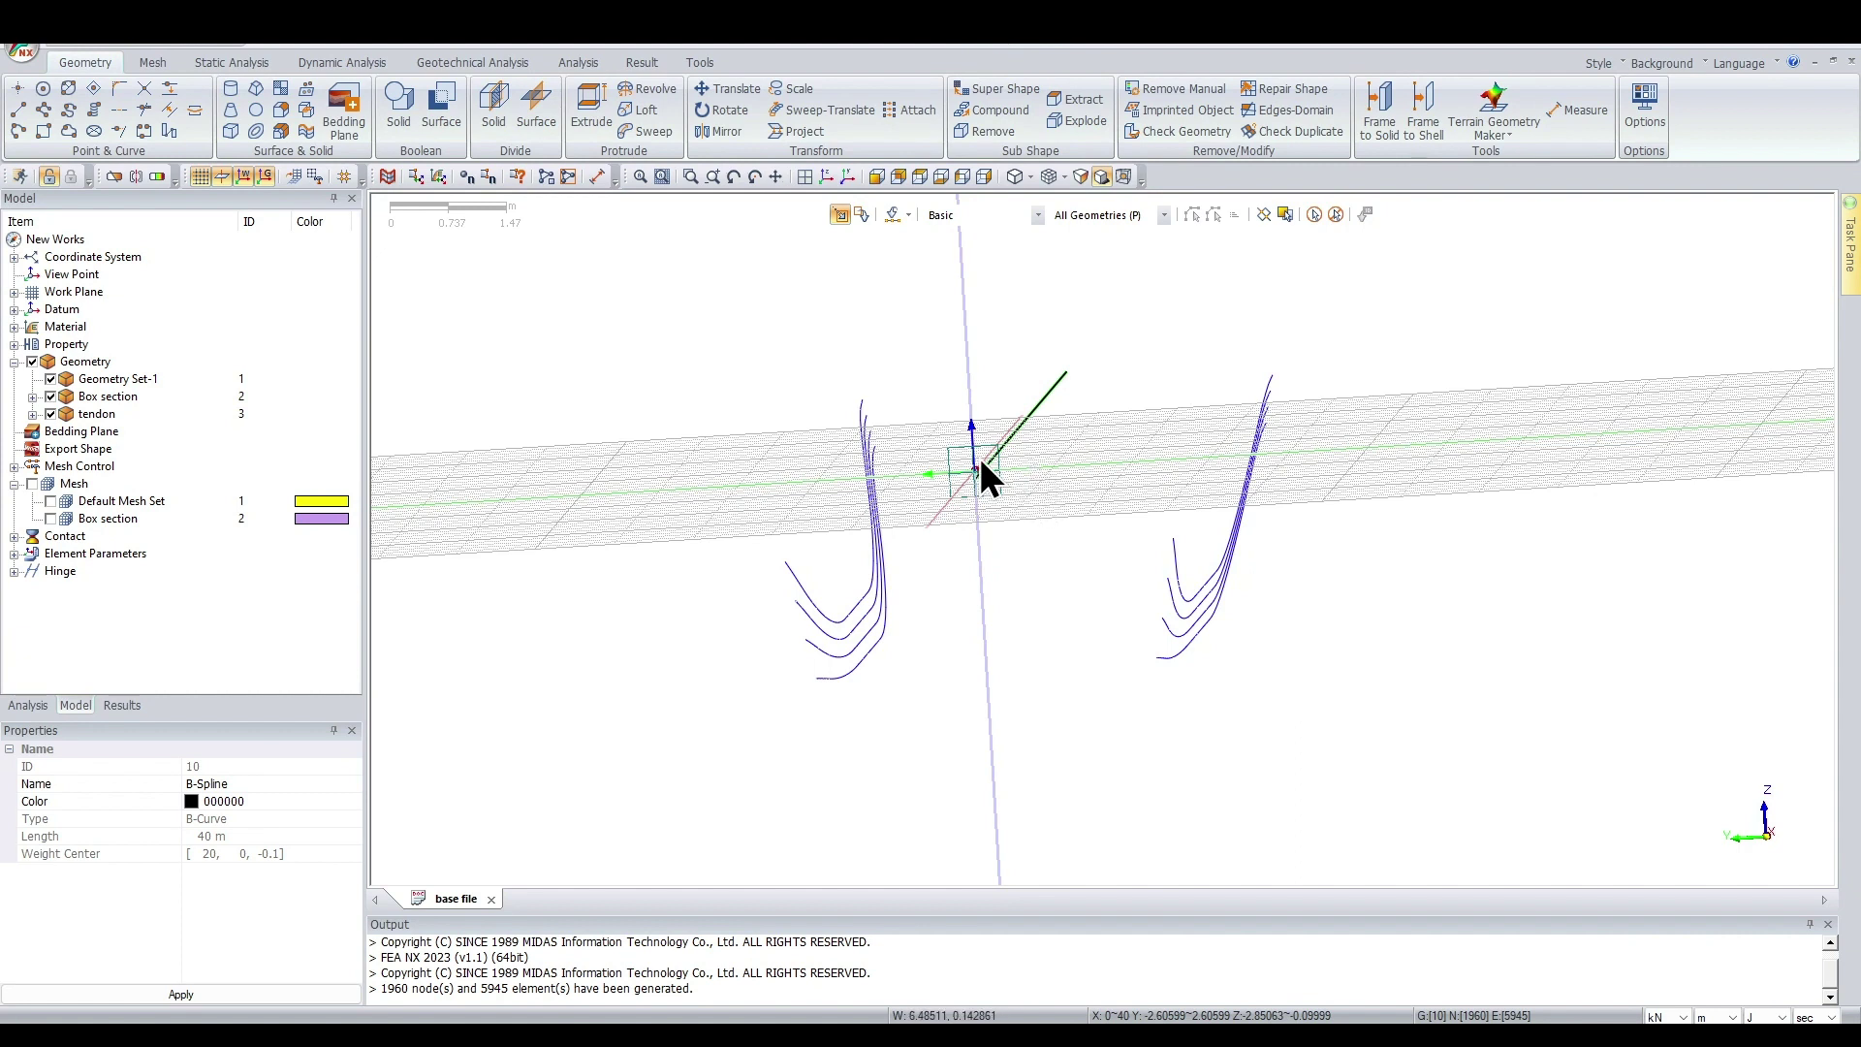
Start a 1D edge mesh with the tendon property and select all the tendon edges
left_click(155, 60)
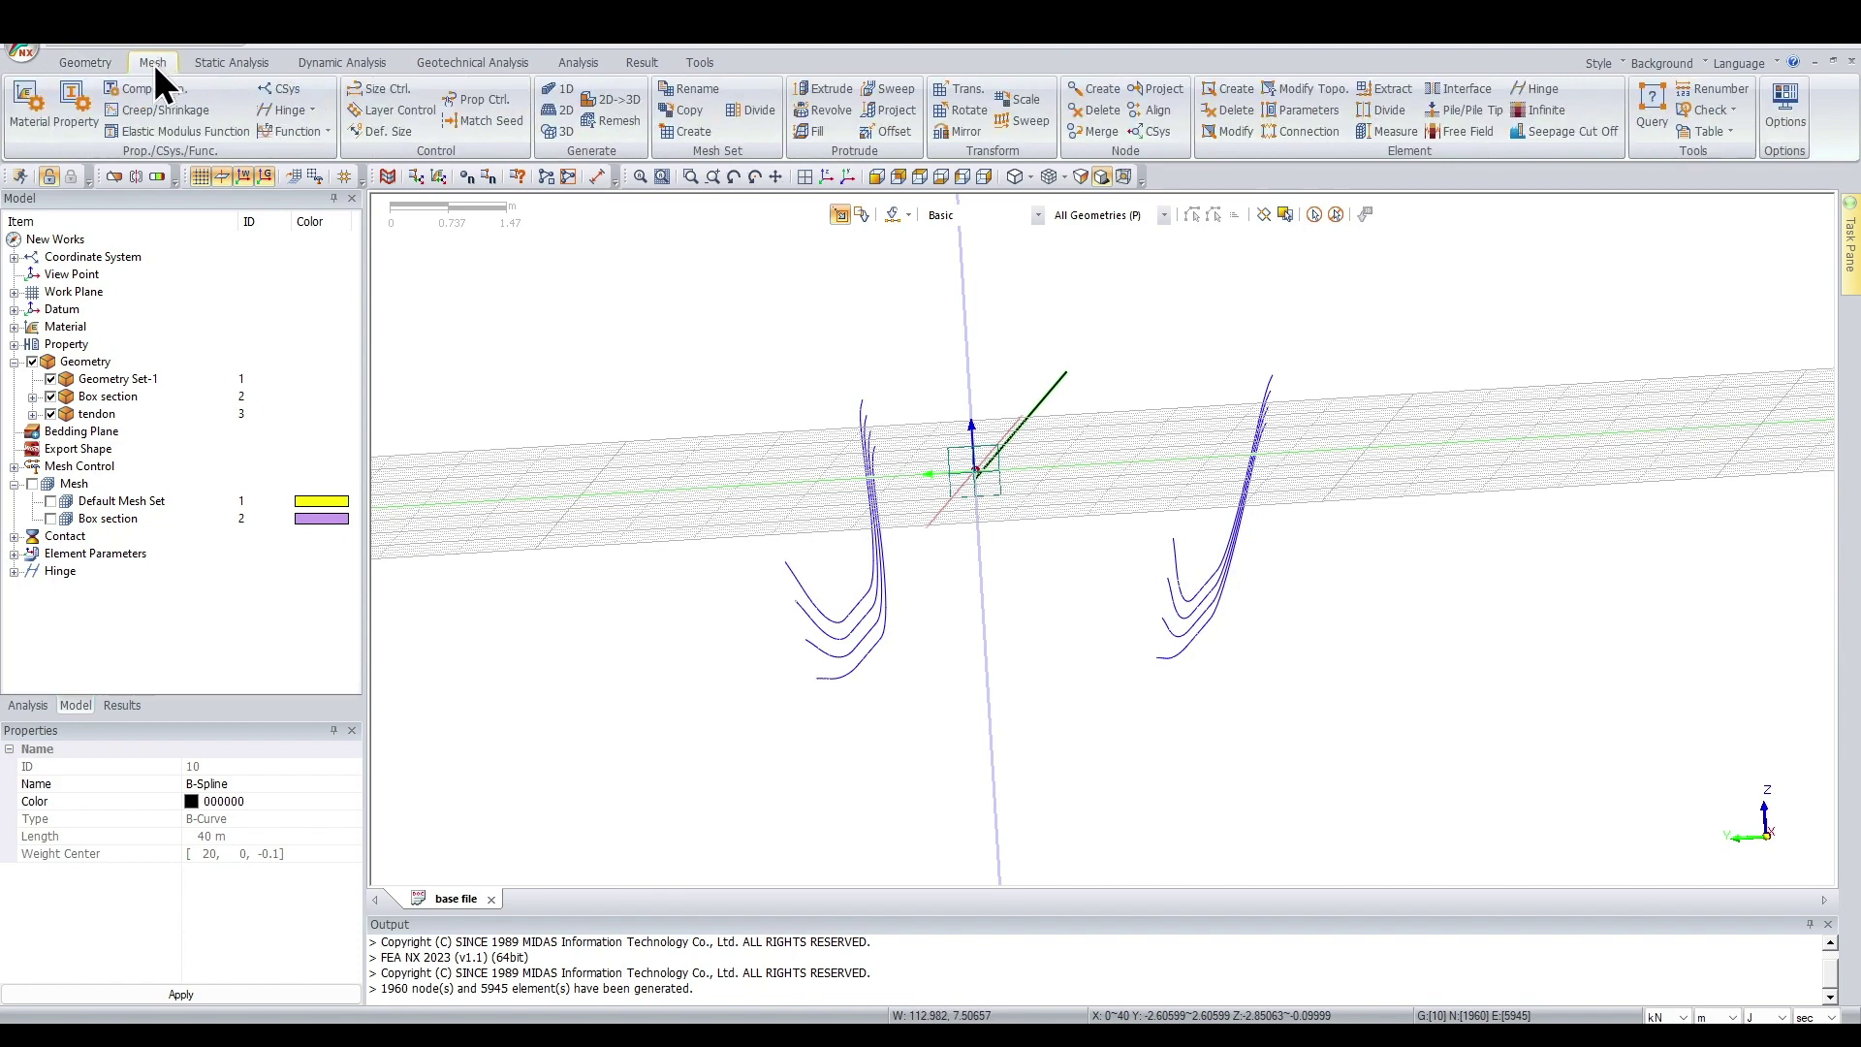
left_click(568, 93)
left_click_drag(162, 237, 213, 216)
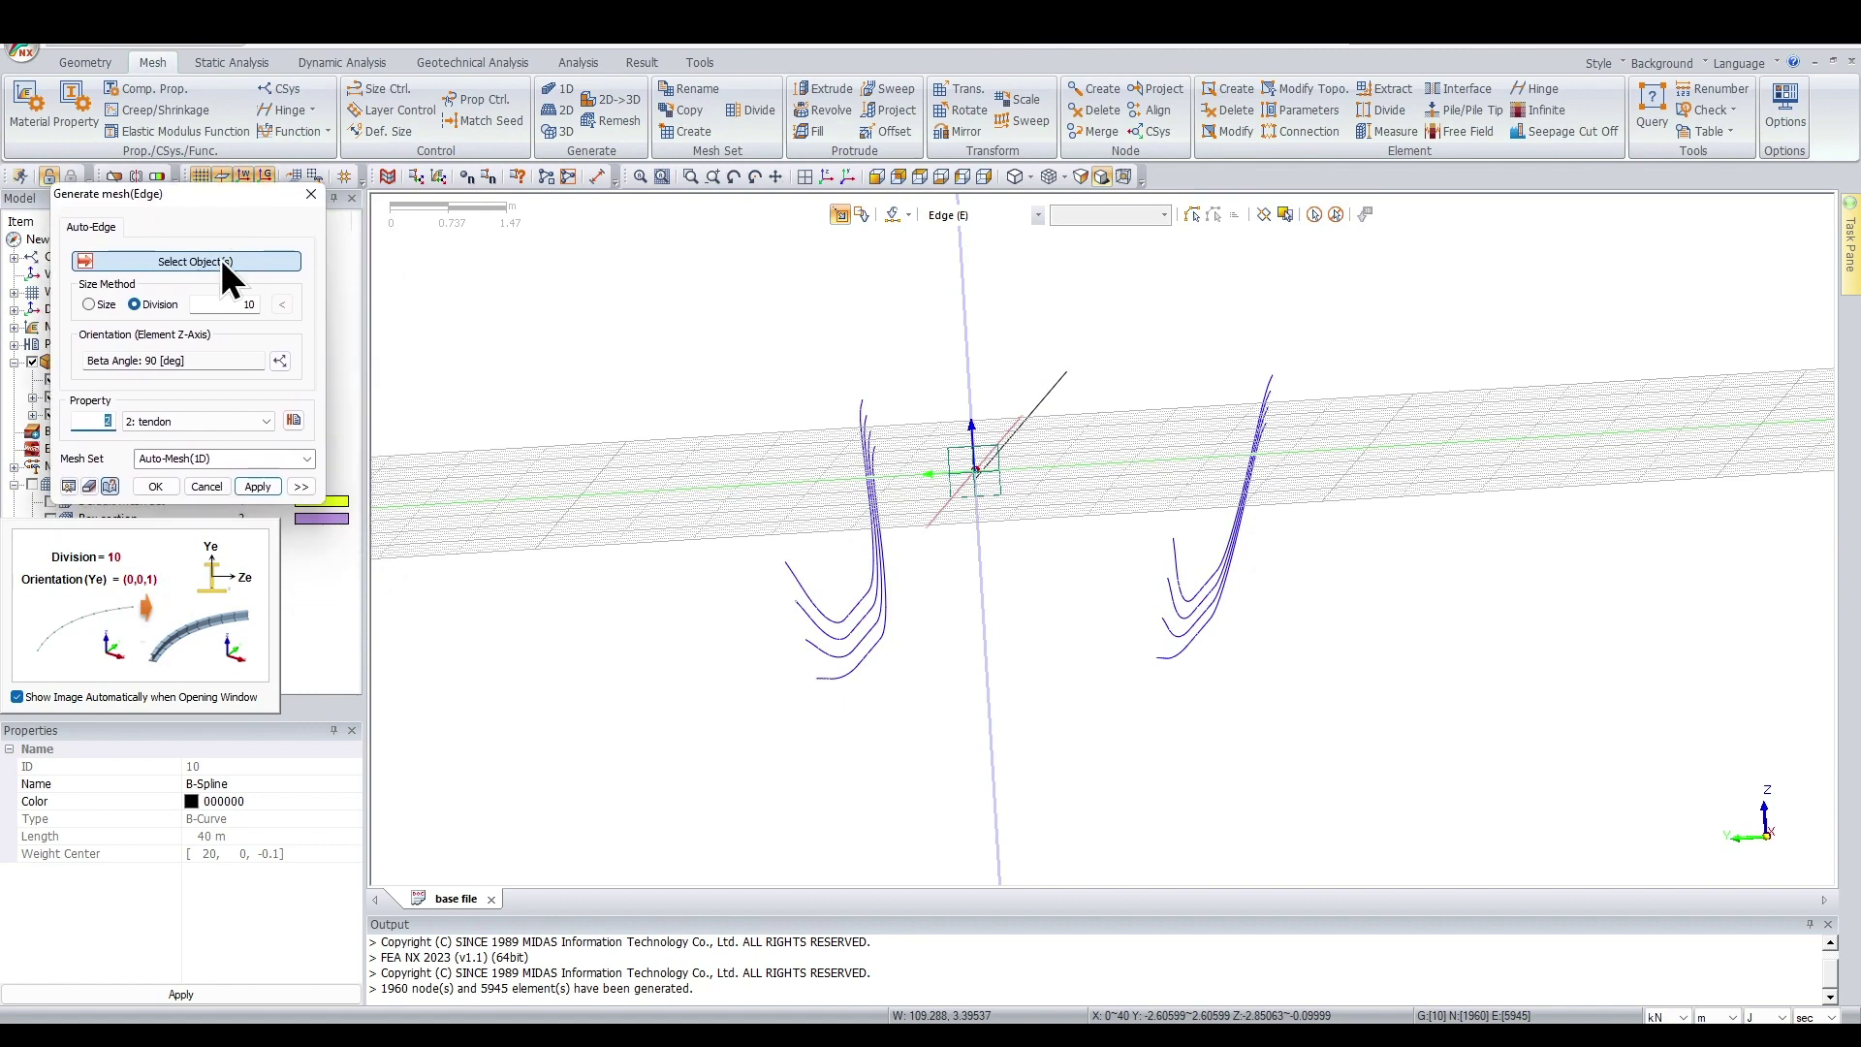
left_click_drag(686, 250, 1456, 795)
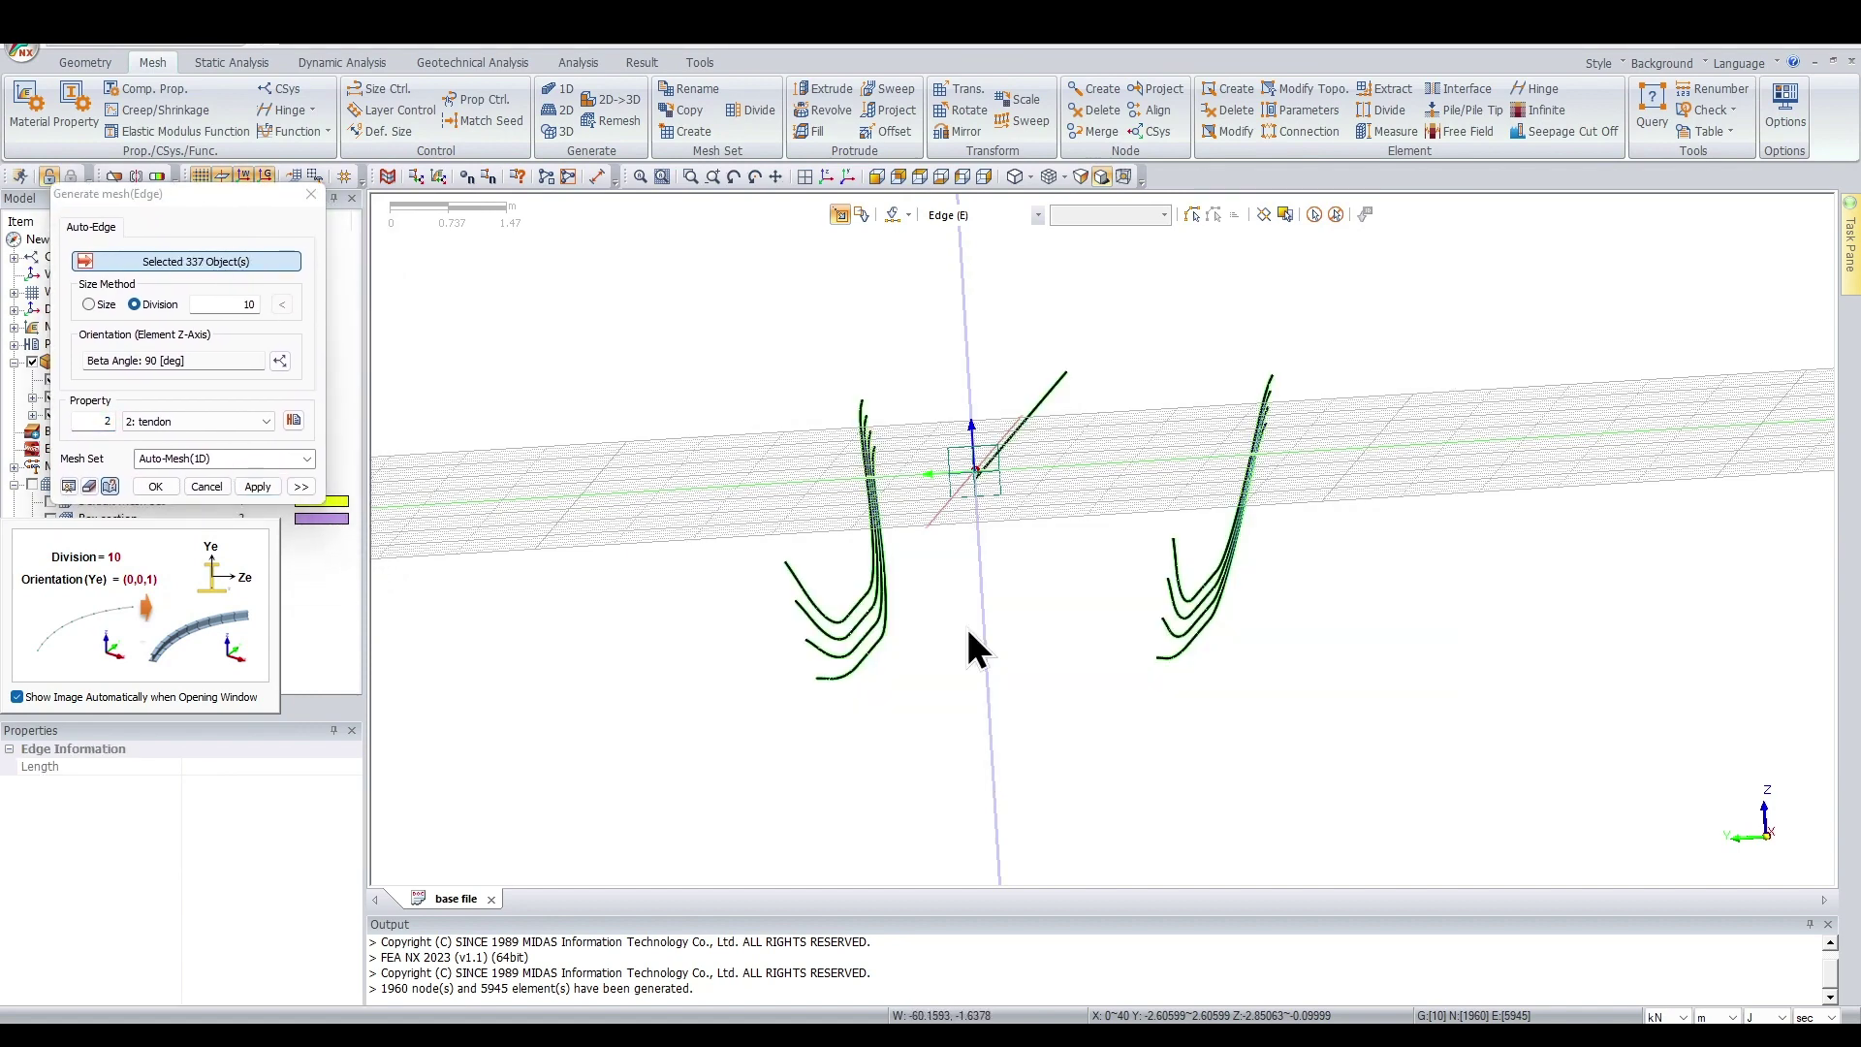
Mesh the selected tendon edges with element size 1 into a mesh set named tendon
left_click(105, 304)
double_click(222, 304)
type("1")
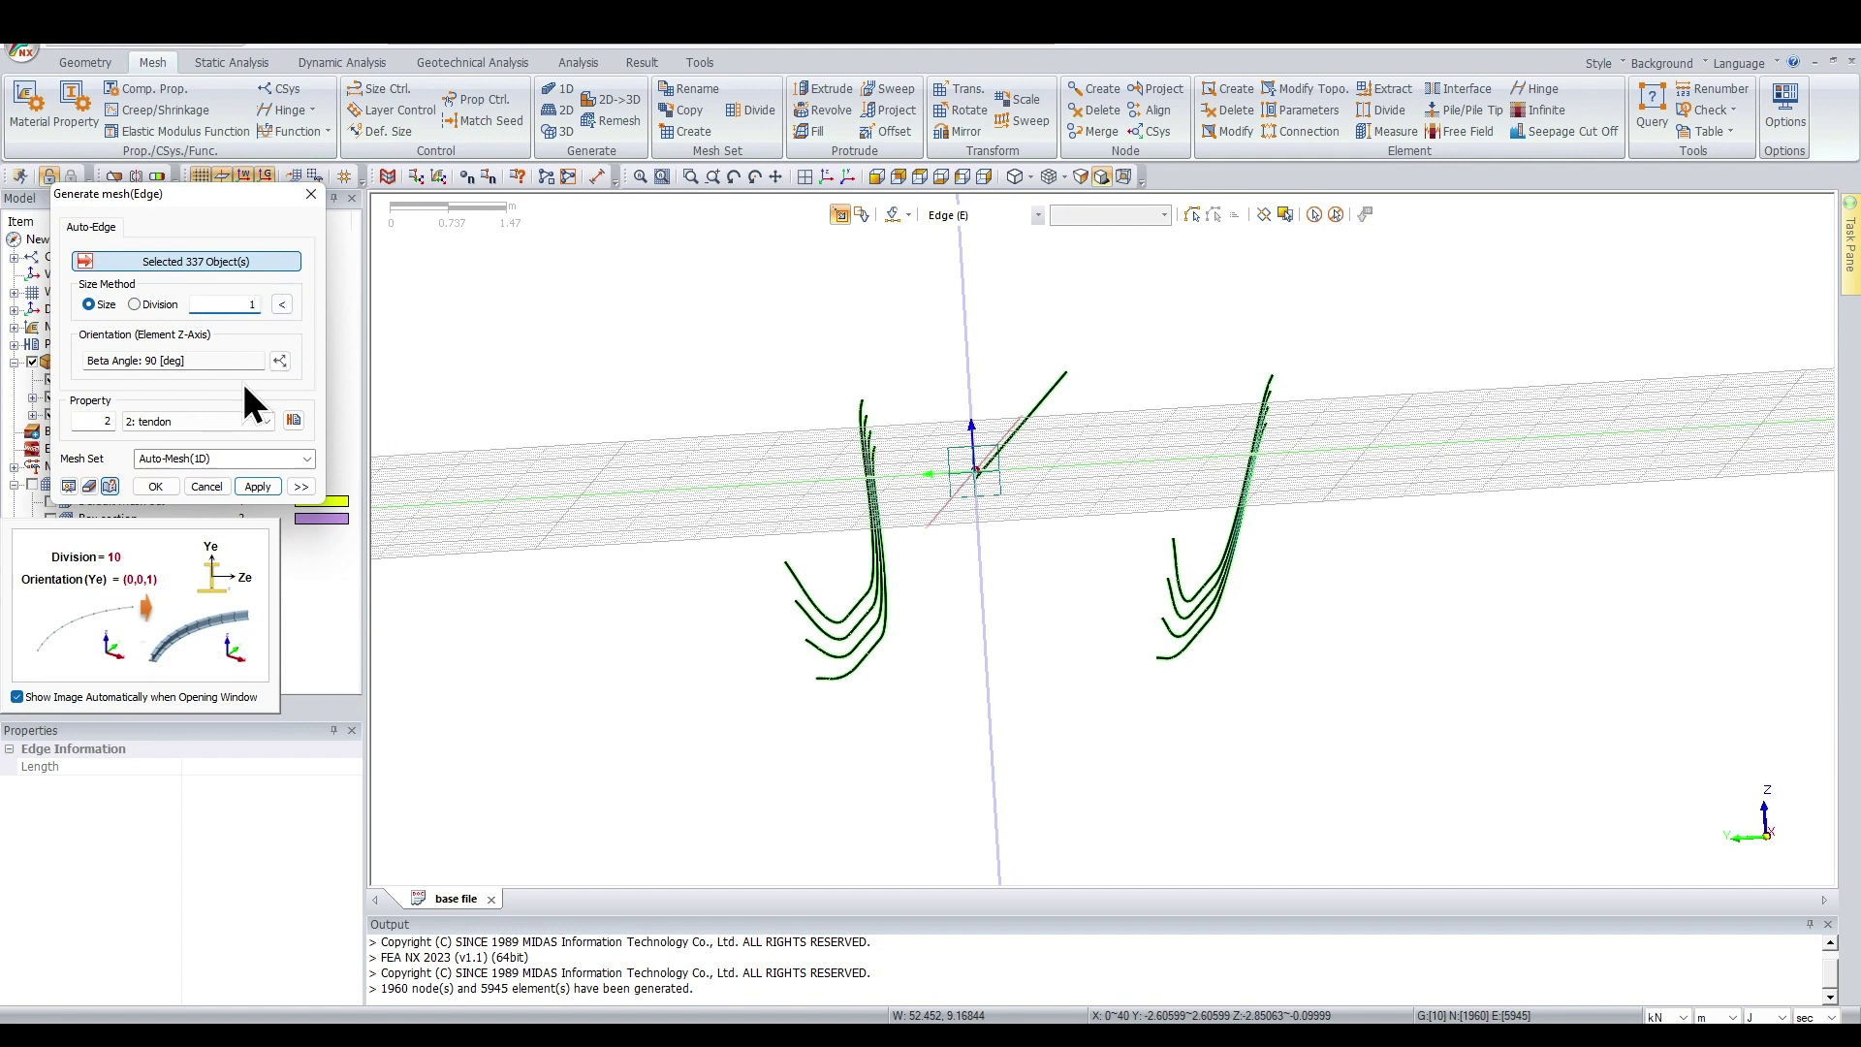
left_click(215, 457)
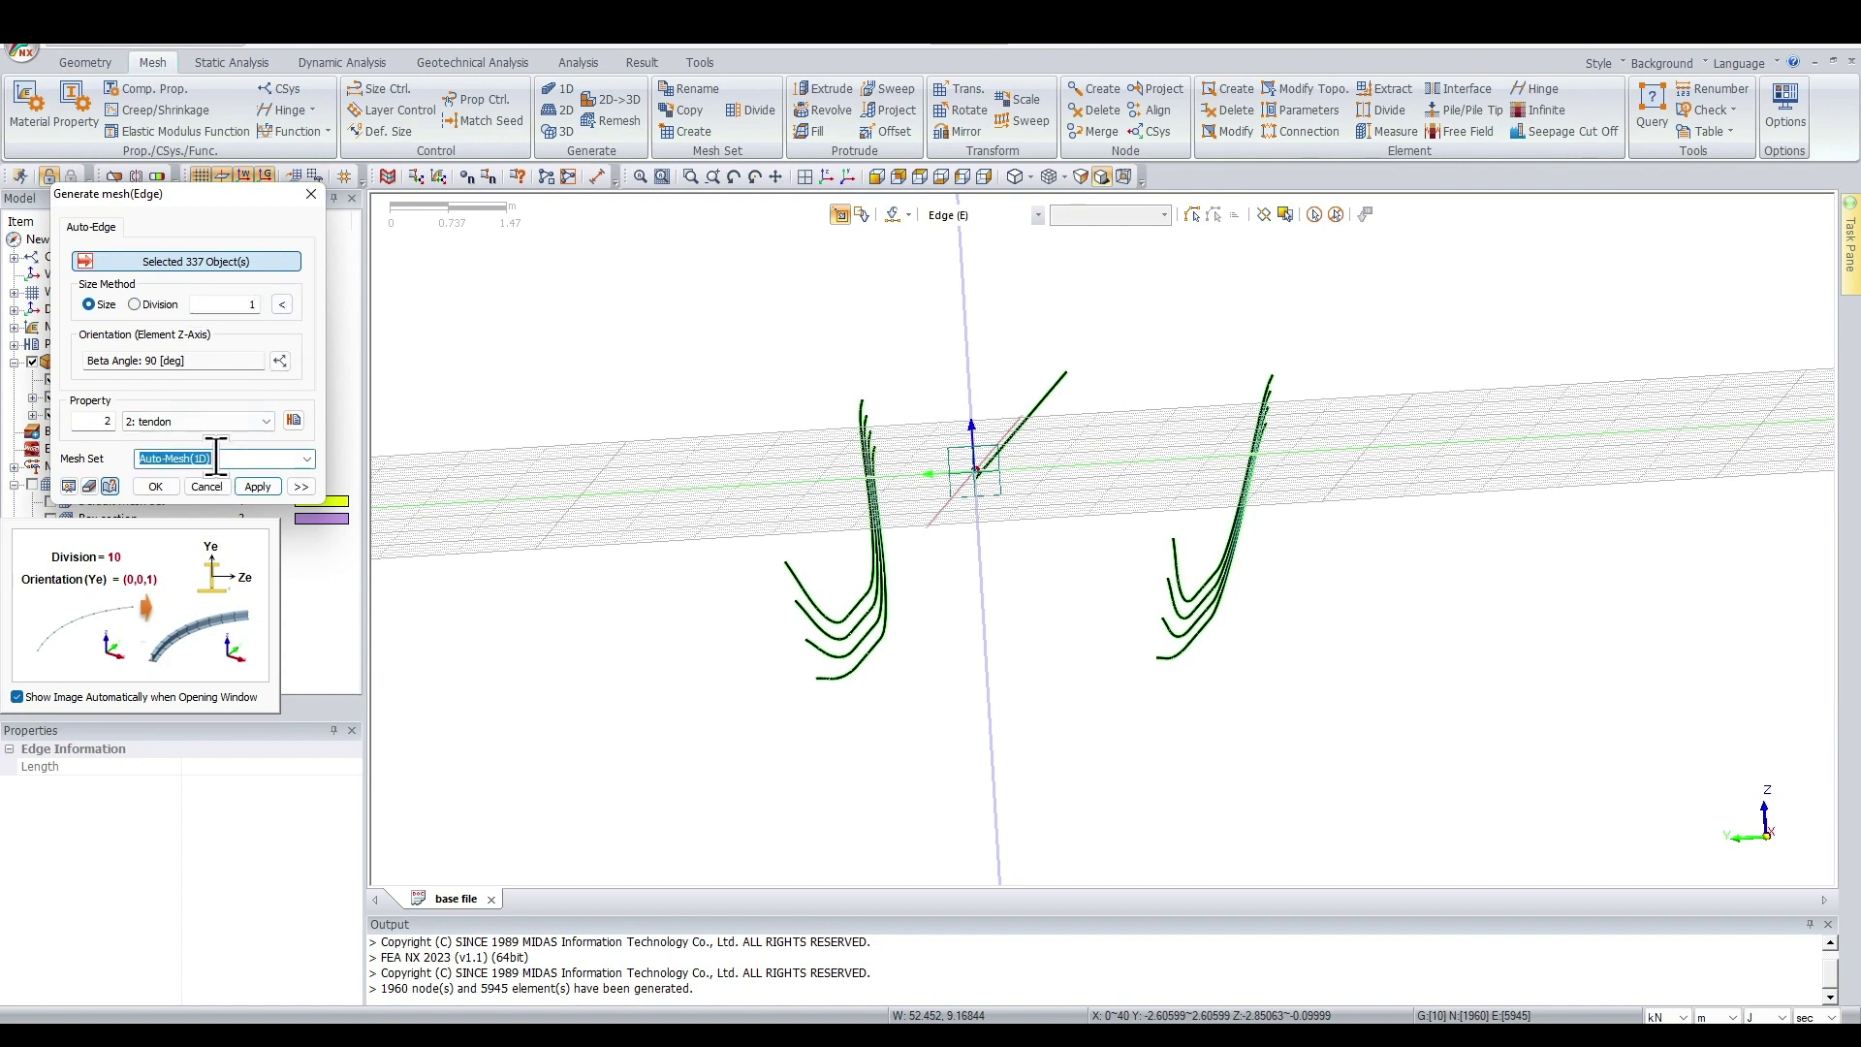
type("tendon")
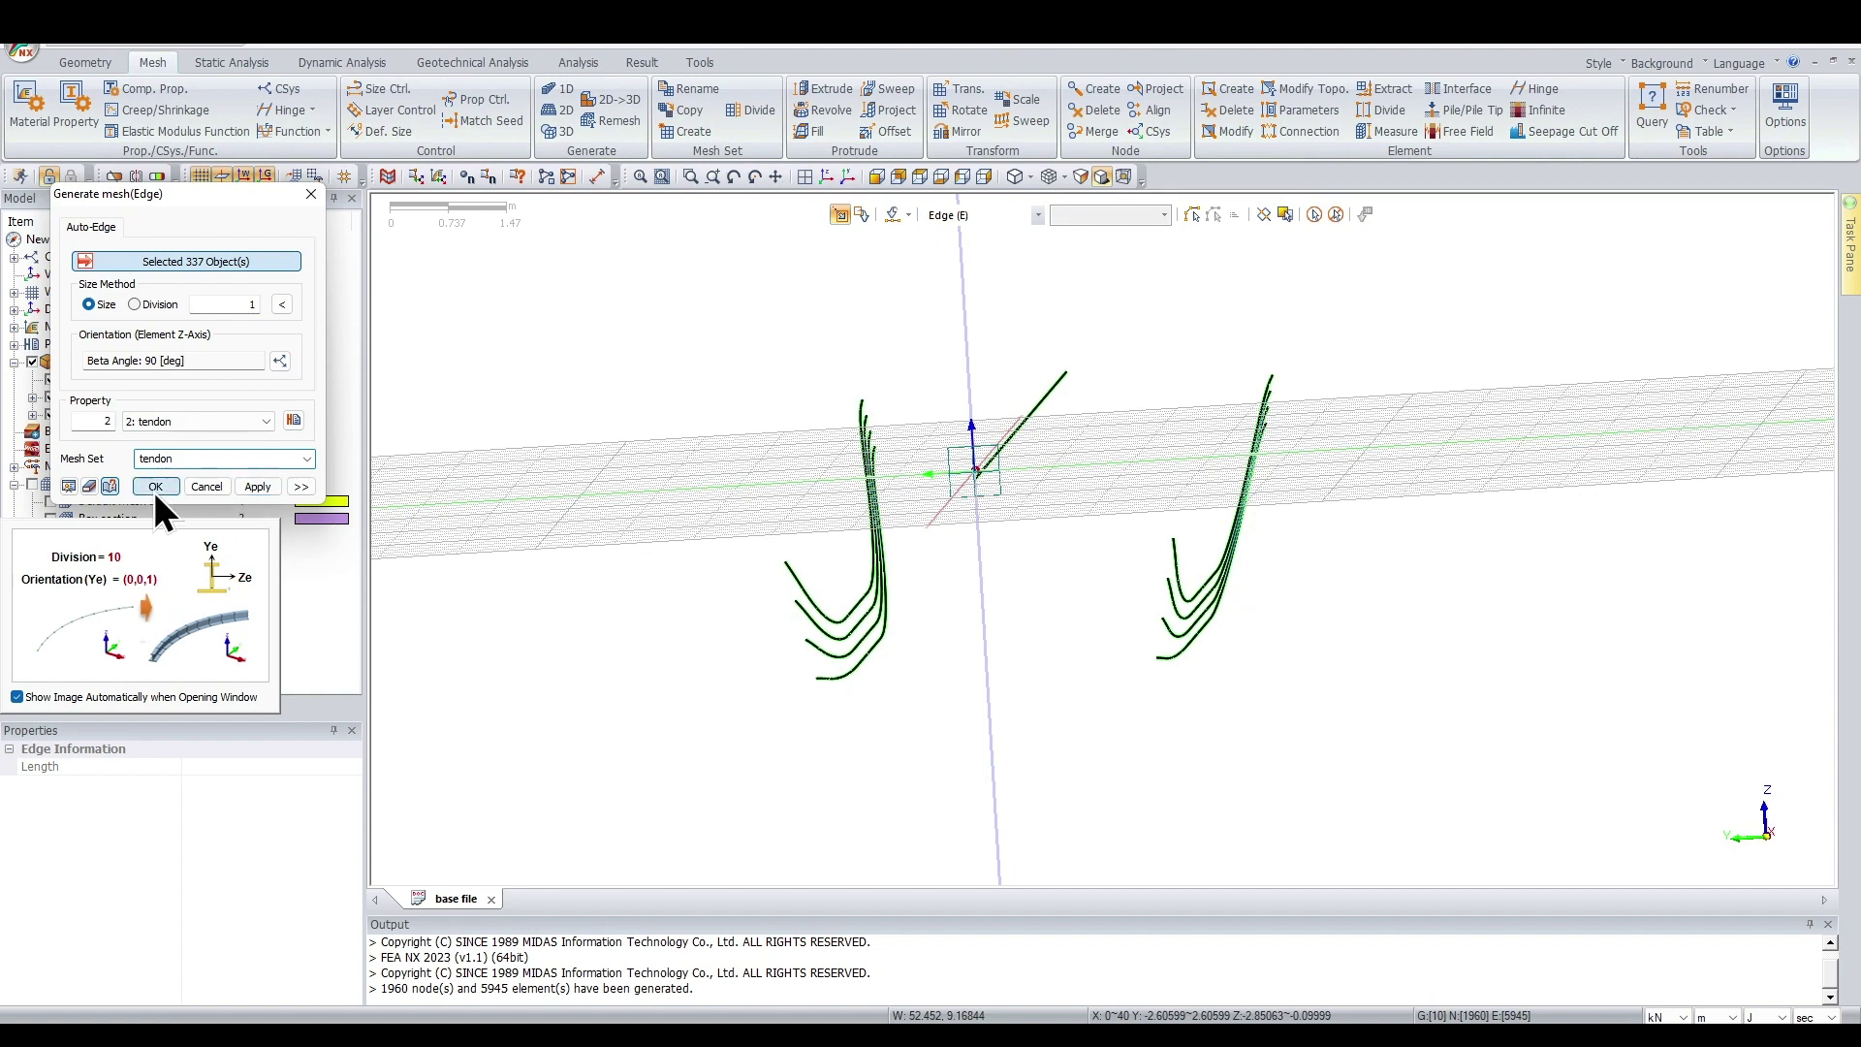
left_click(155, 486)
Examine the tendon mesh with the box section mesh shown and hidden
middle_click_drag(1033, 595, 1073, 597)
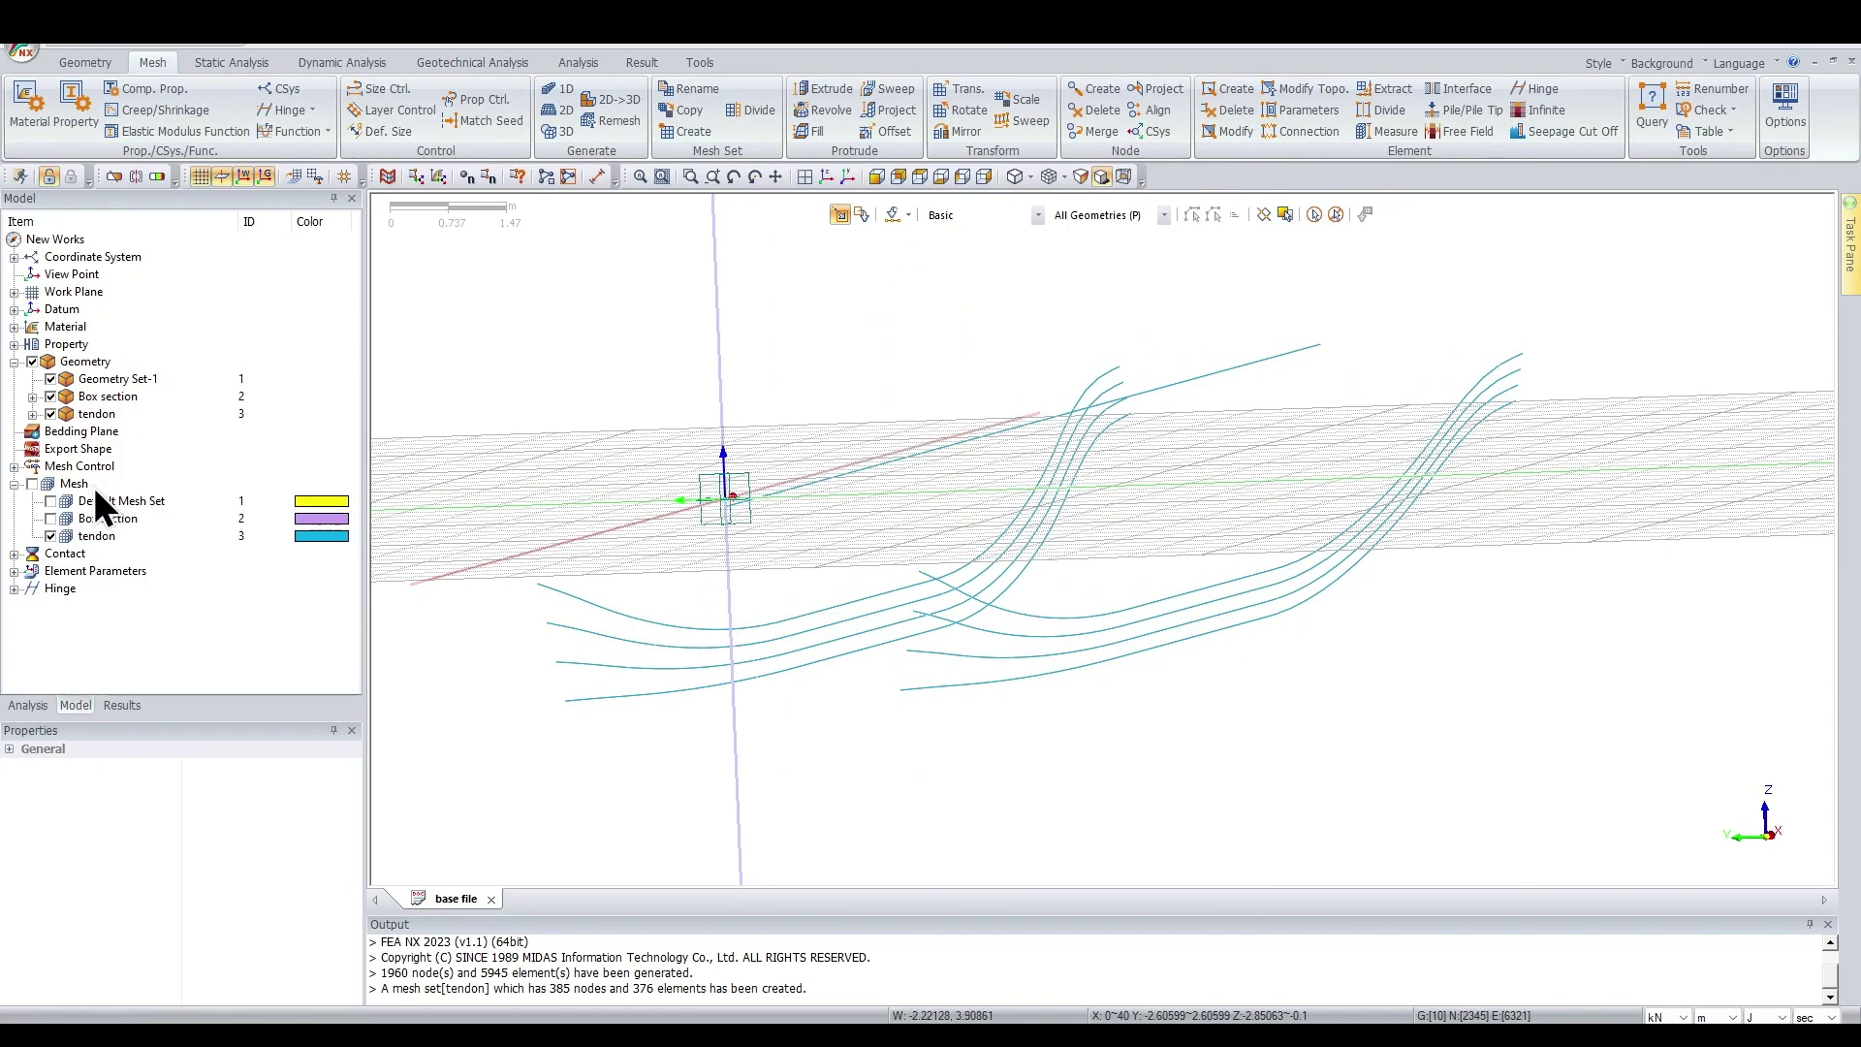
left_click(32, 482)
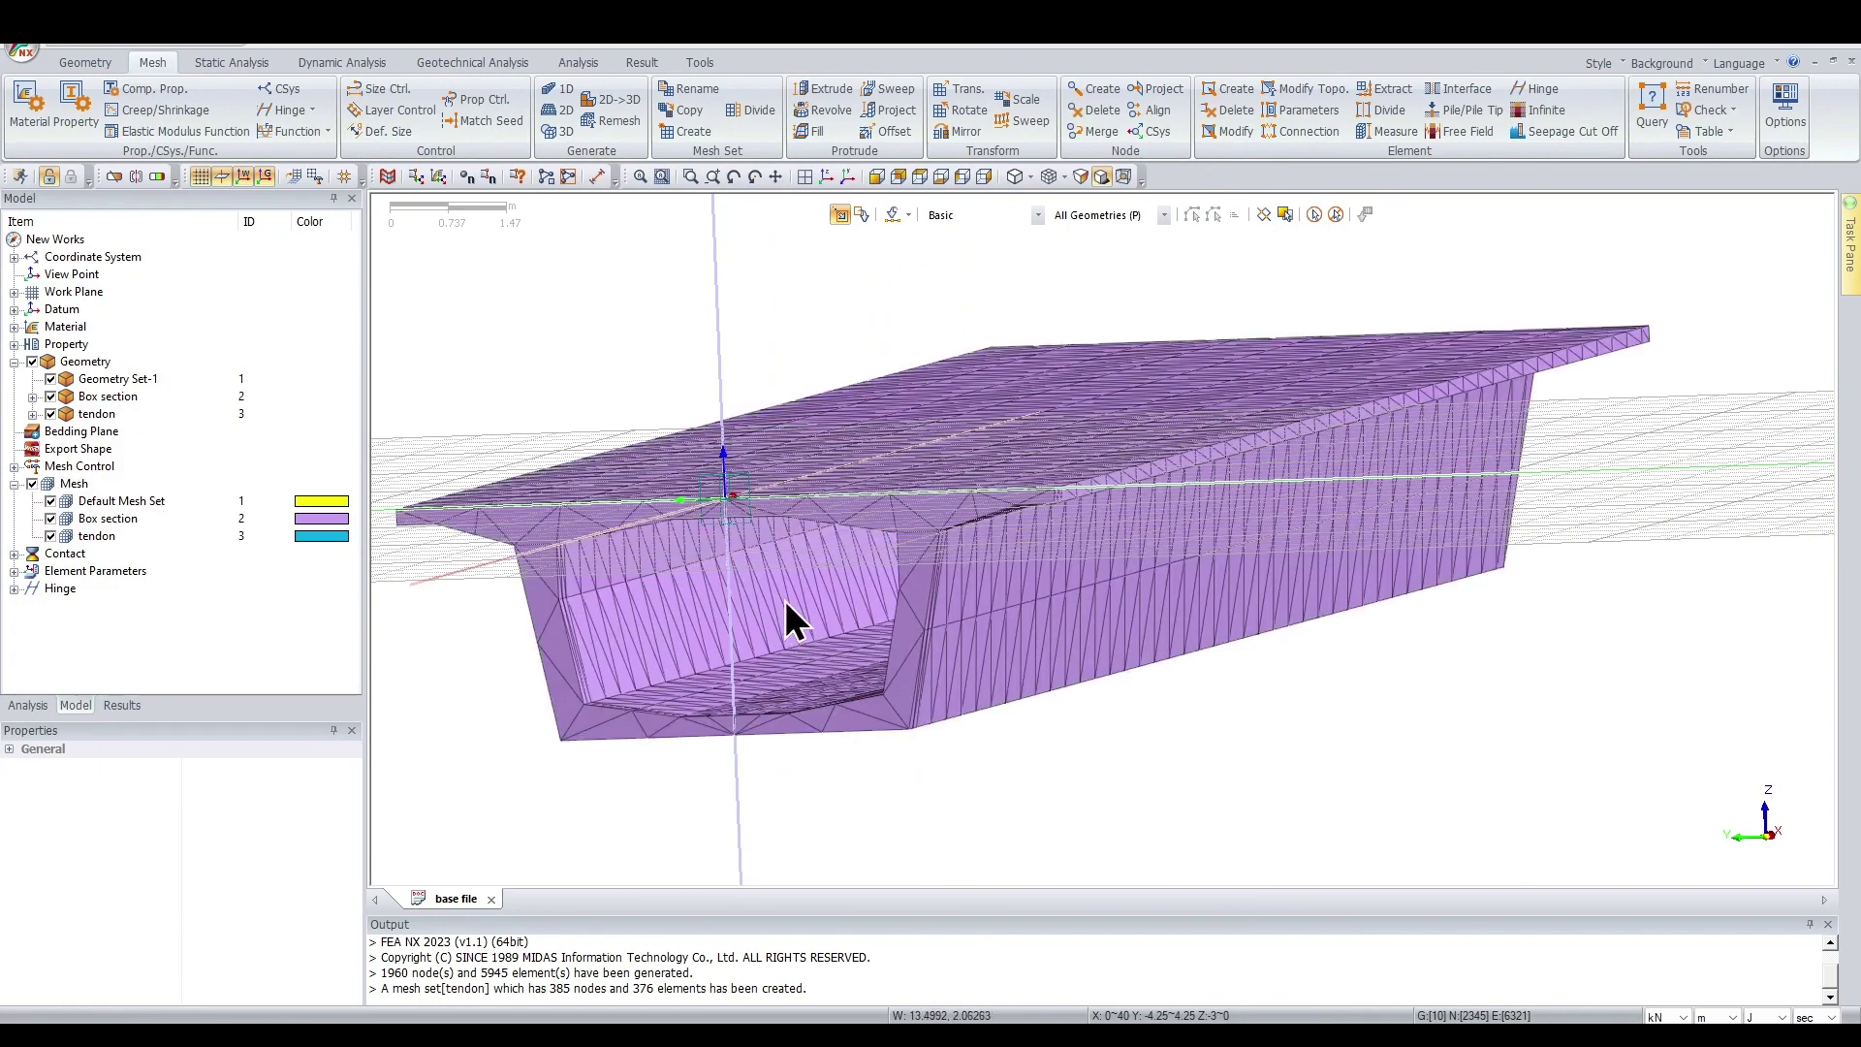
scroll(929, 606, "up", 5)
scroll(925, 591, "down", 5)
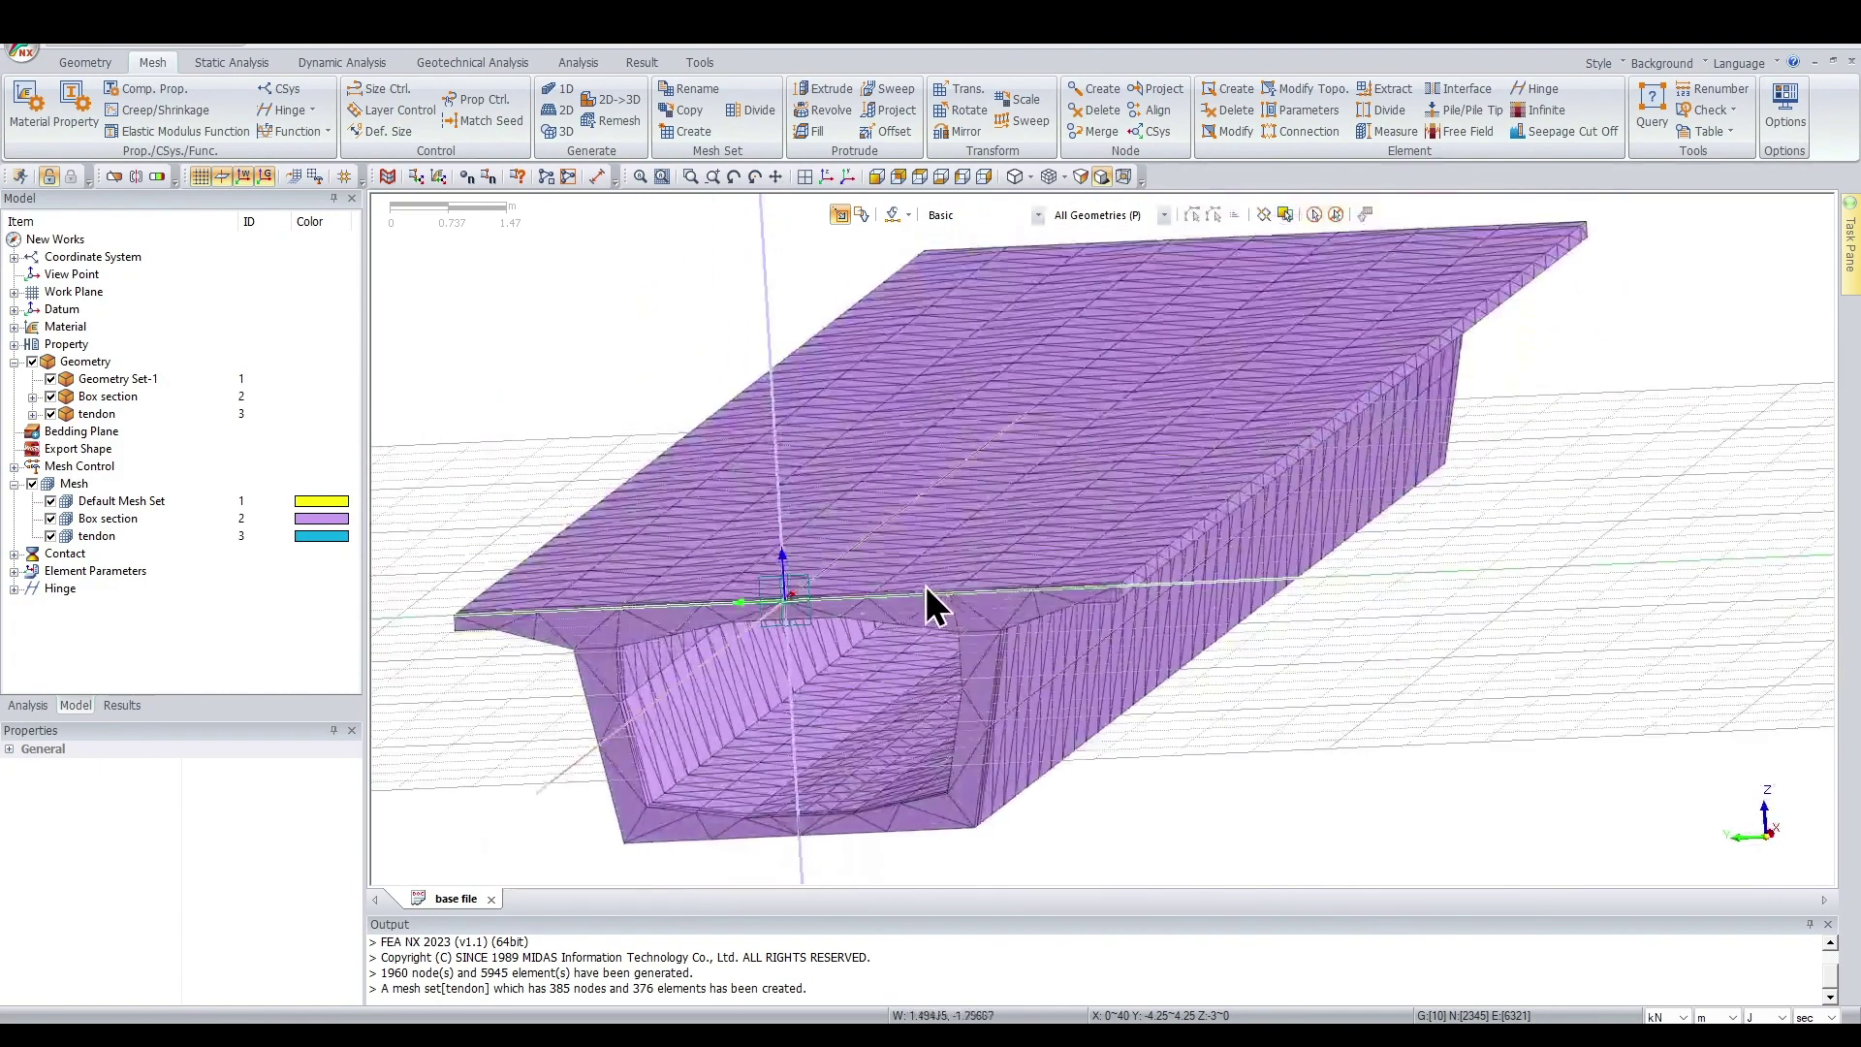
left_click(51, 518)
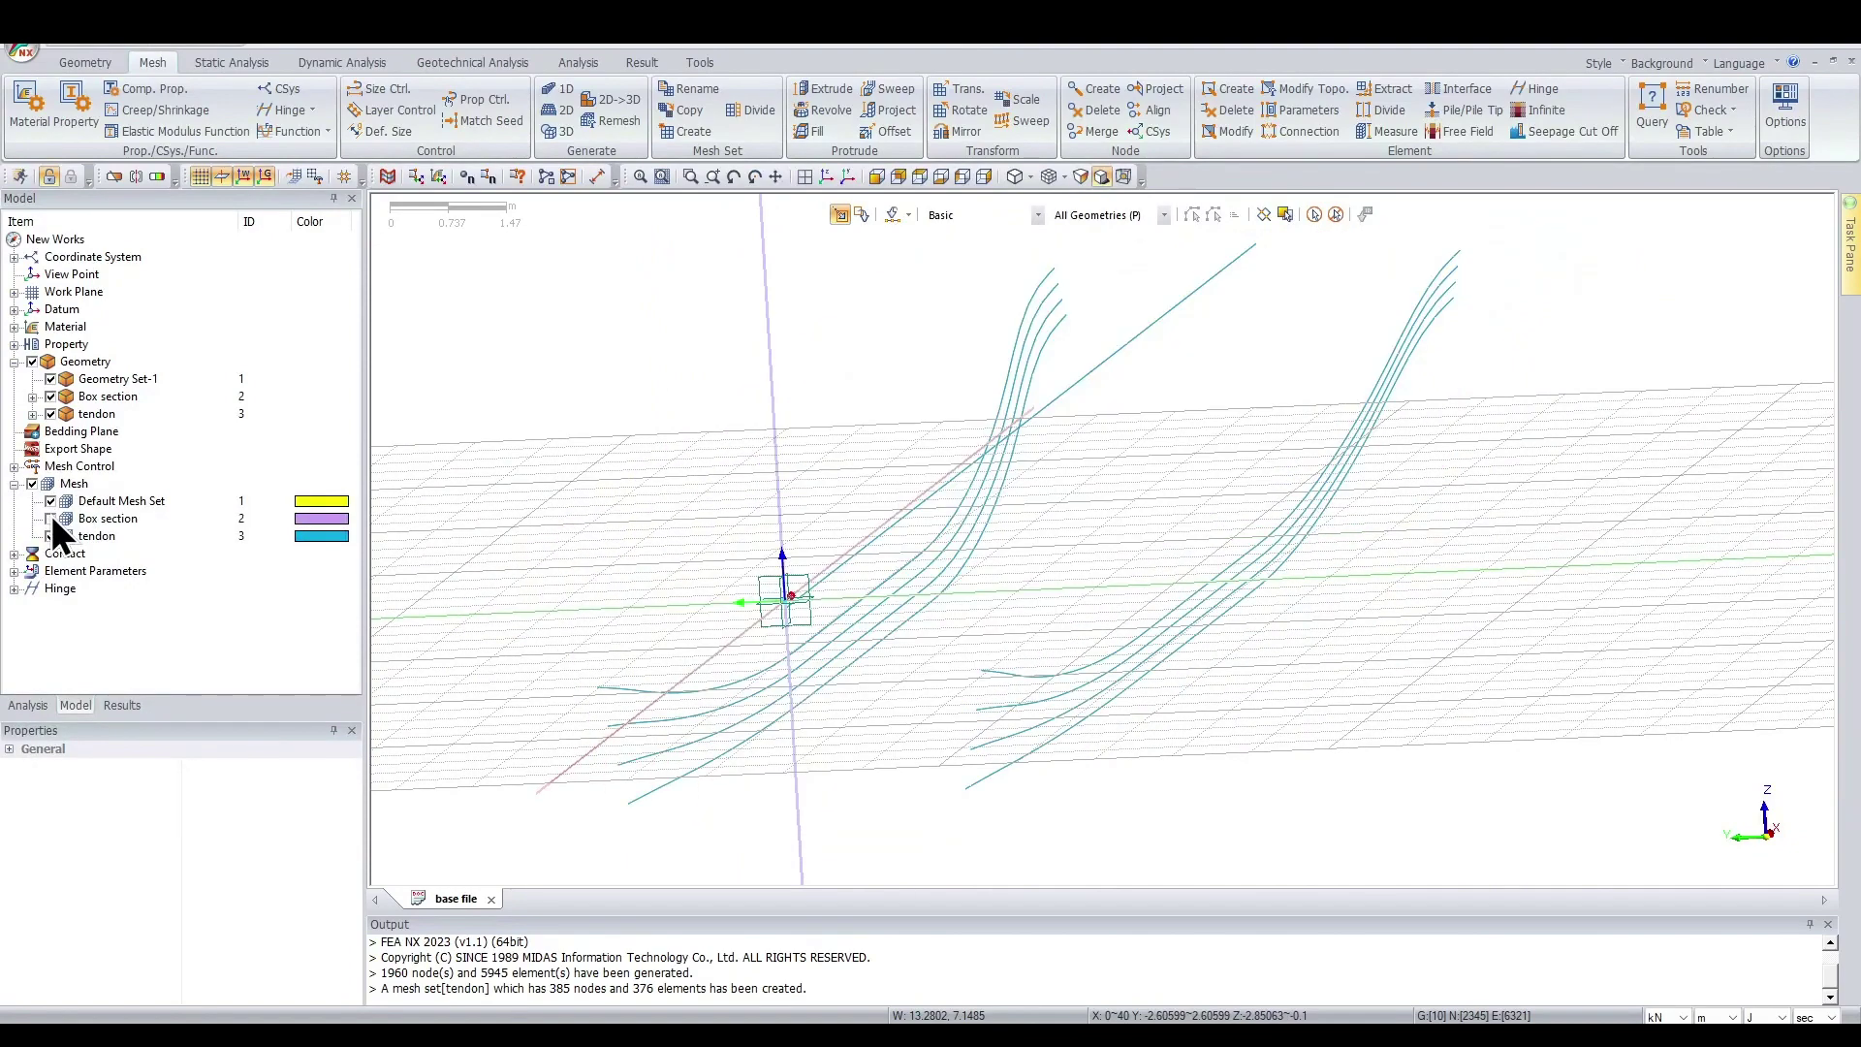
middle_click_drag(911, 648, 921, 641)
left_click(50, 519)
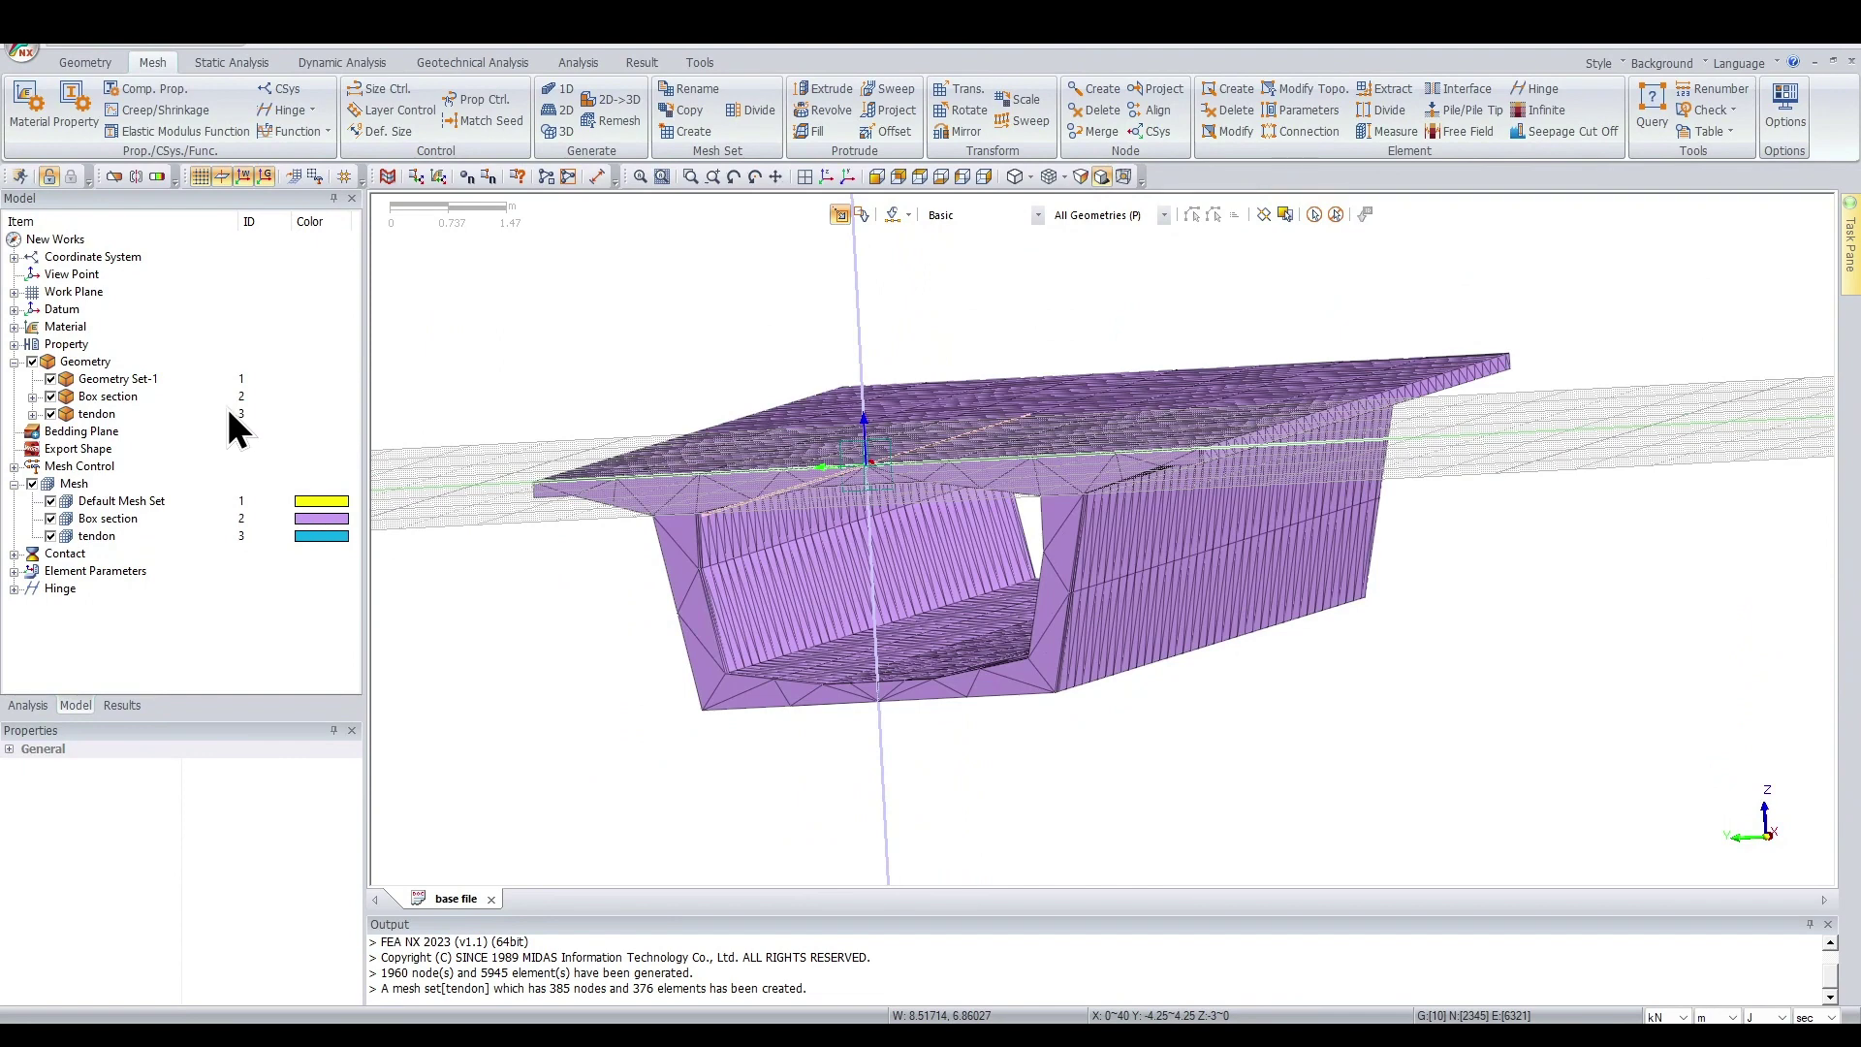
Start a prestress load for element type Tendon and select the tendon mesh set, with the box section mesh hidden
left_click(252, 61)
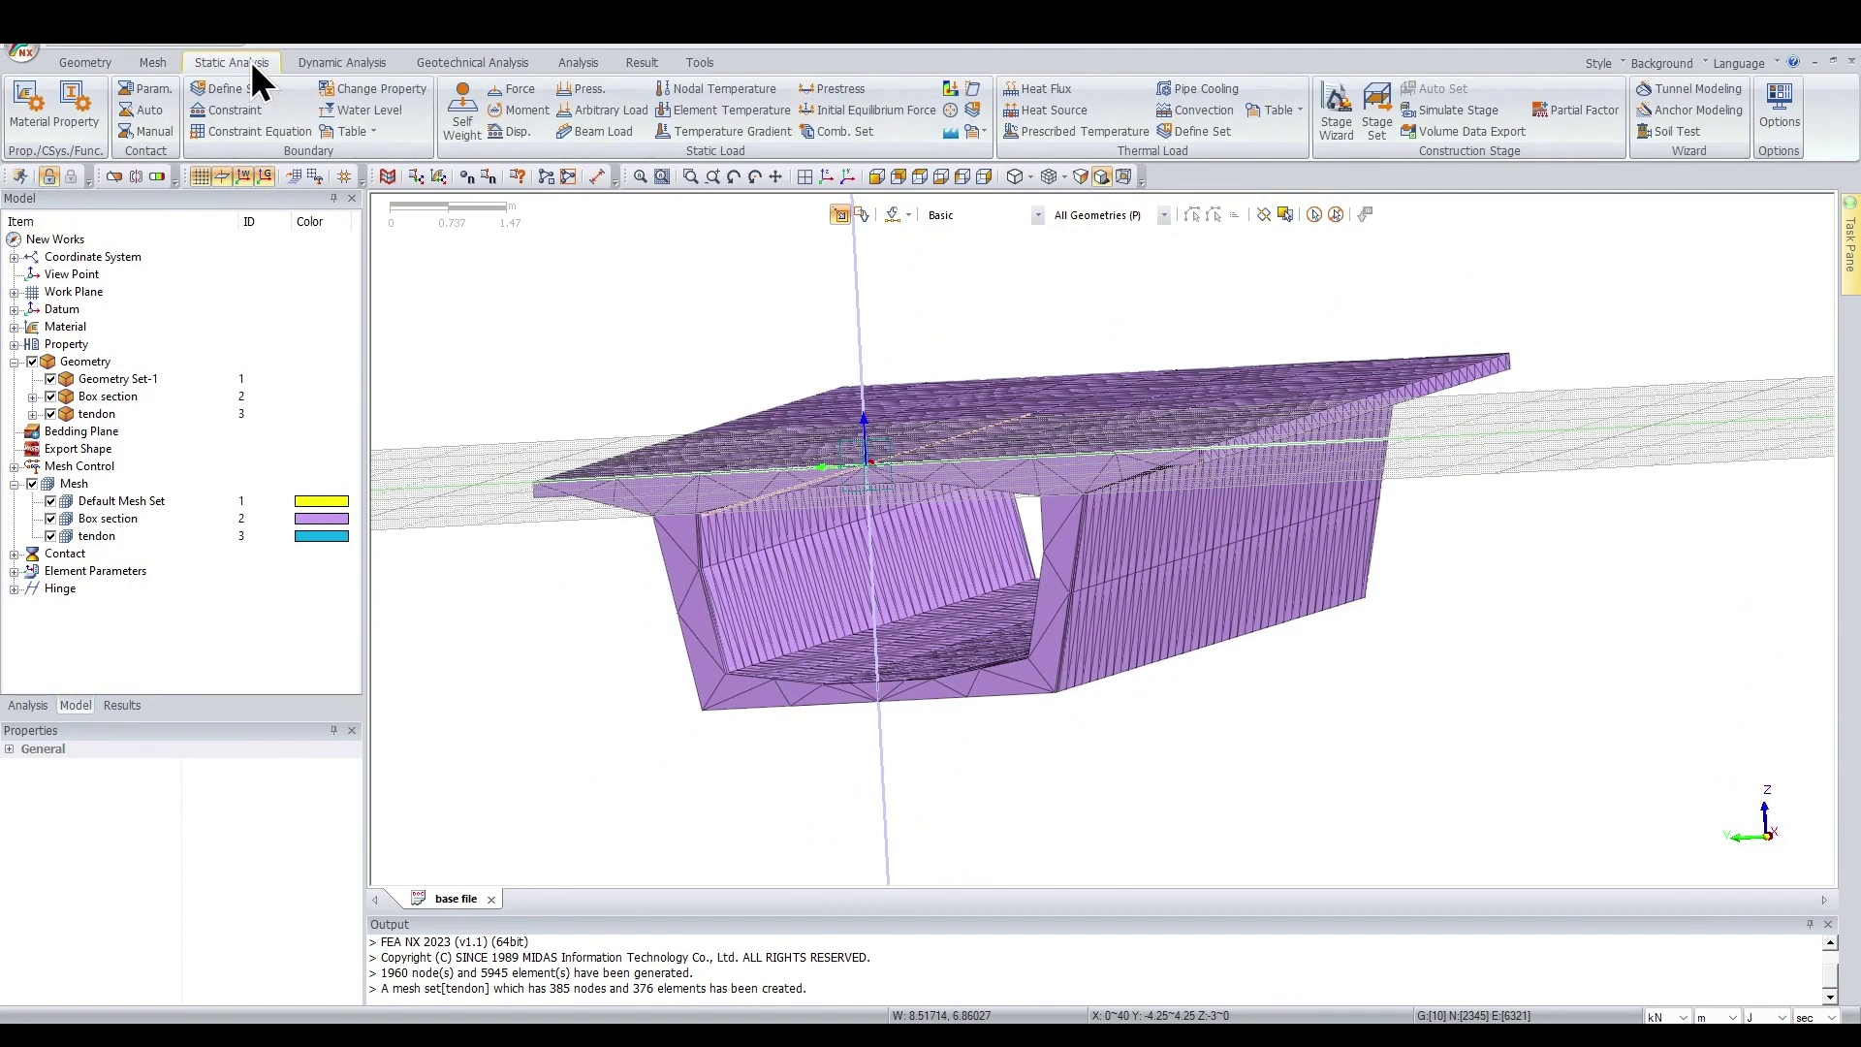
left_click(840, 92)
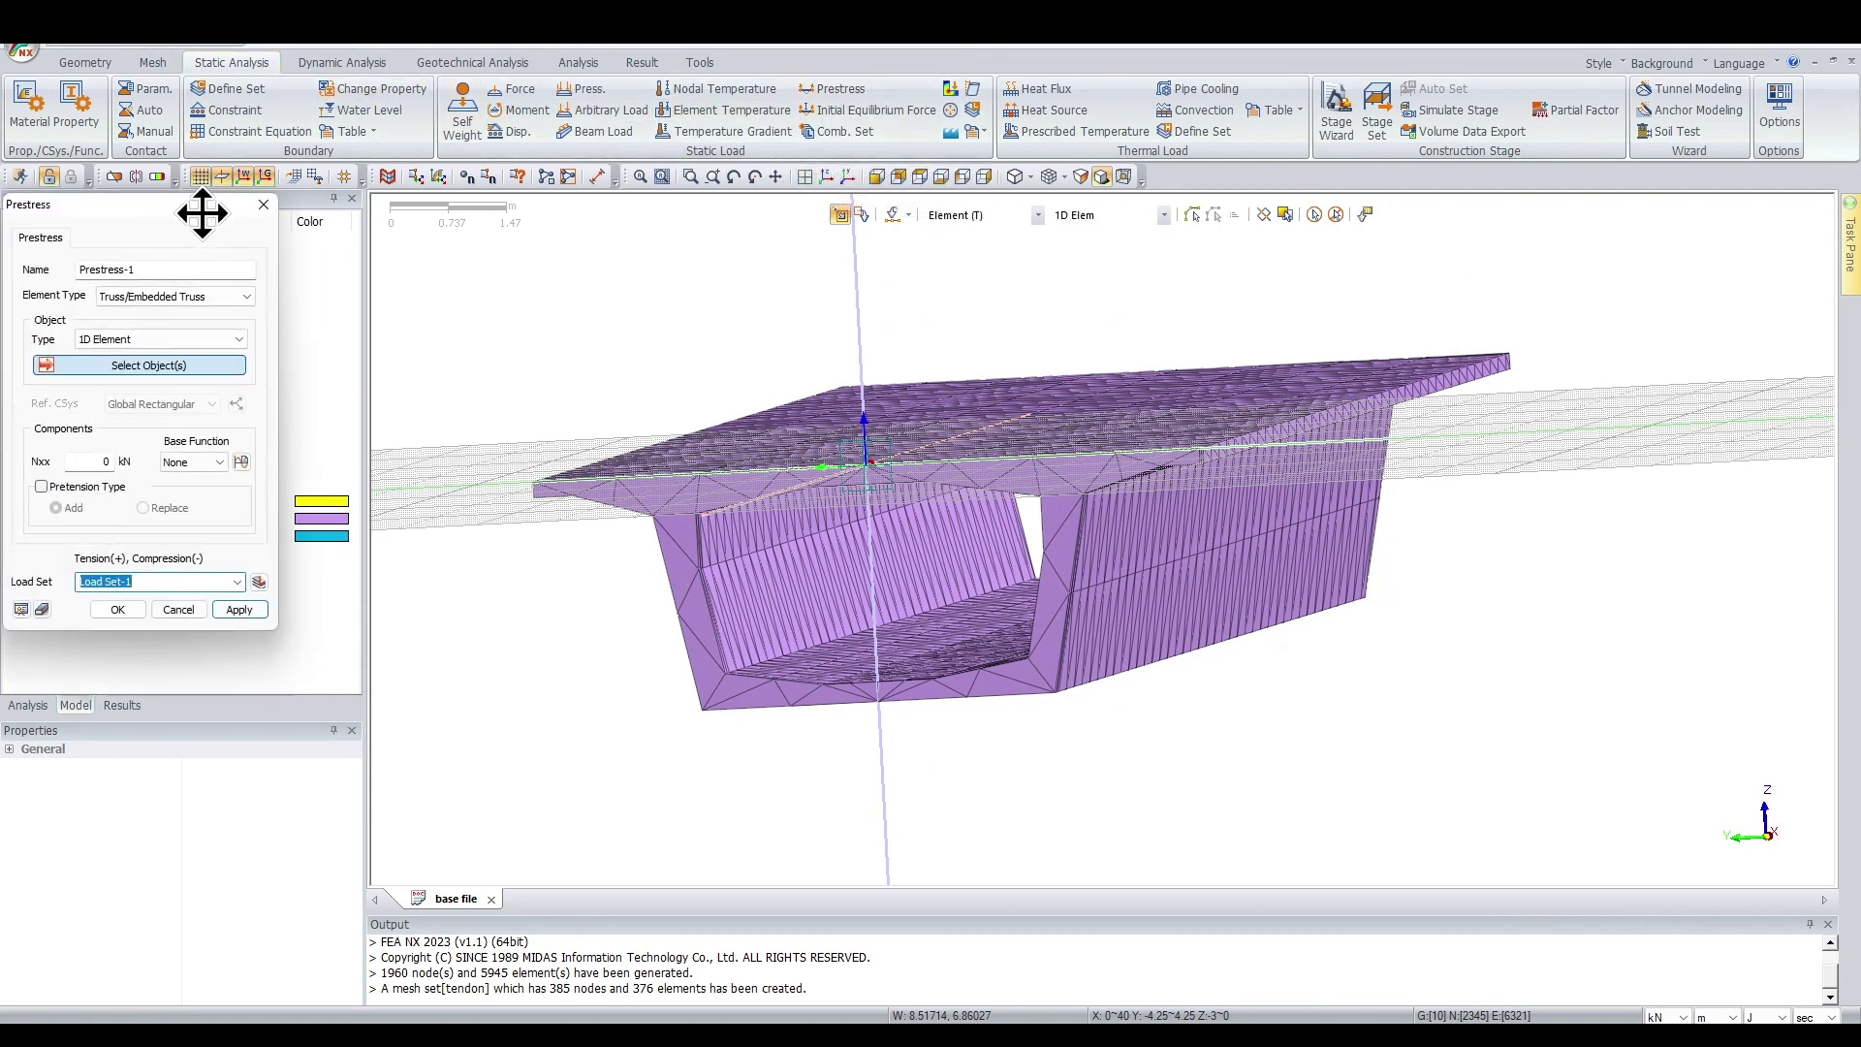
left_click_drag(202, 213, 376, 207)
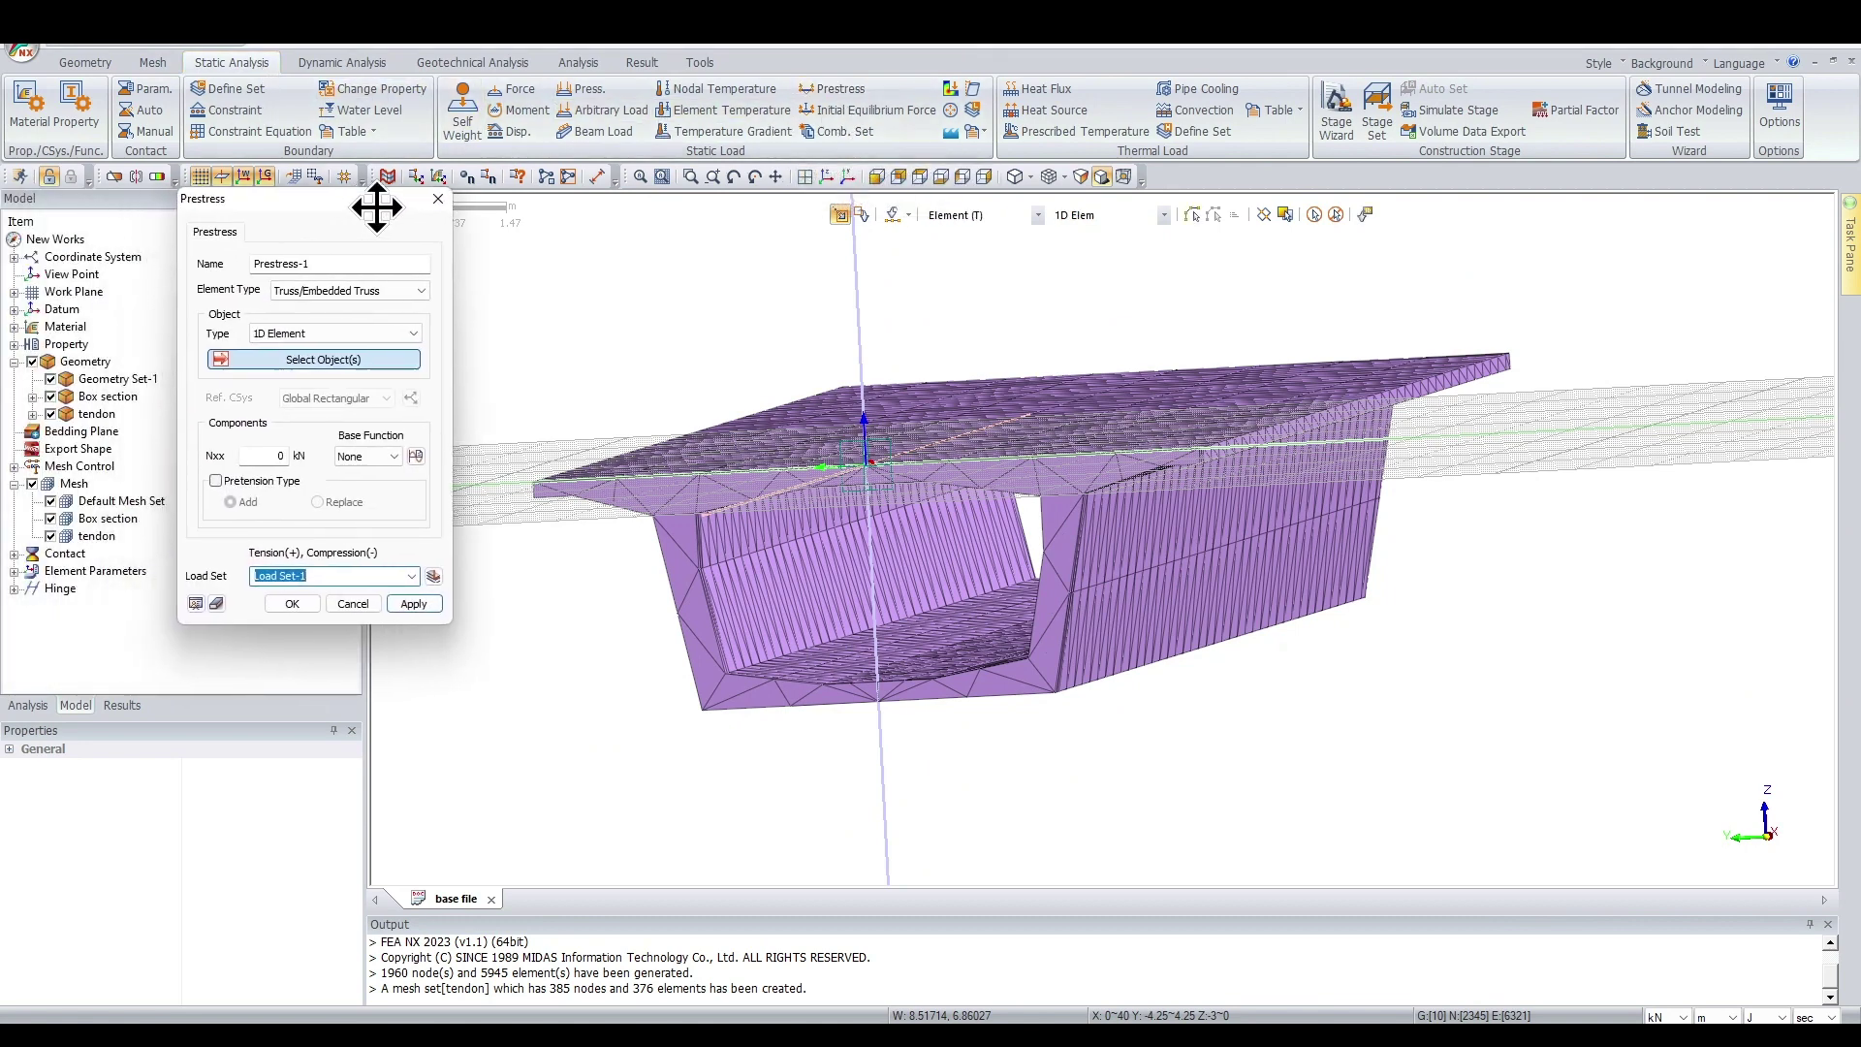
left_click(50, 519)
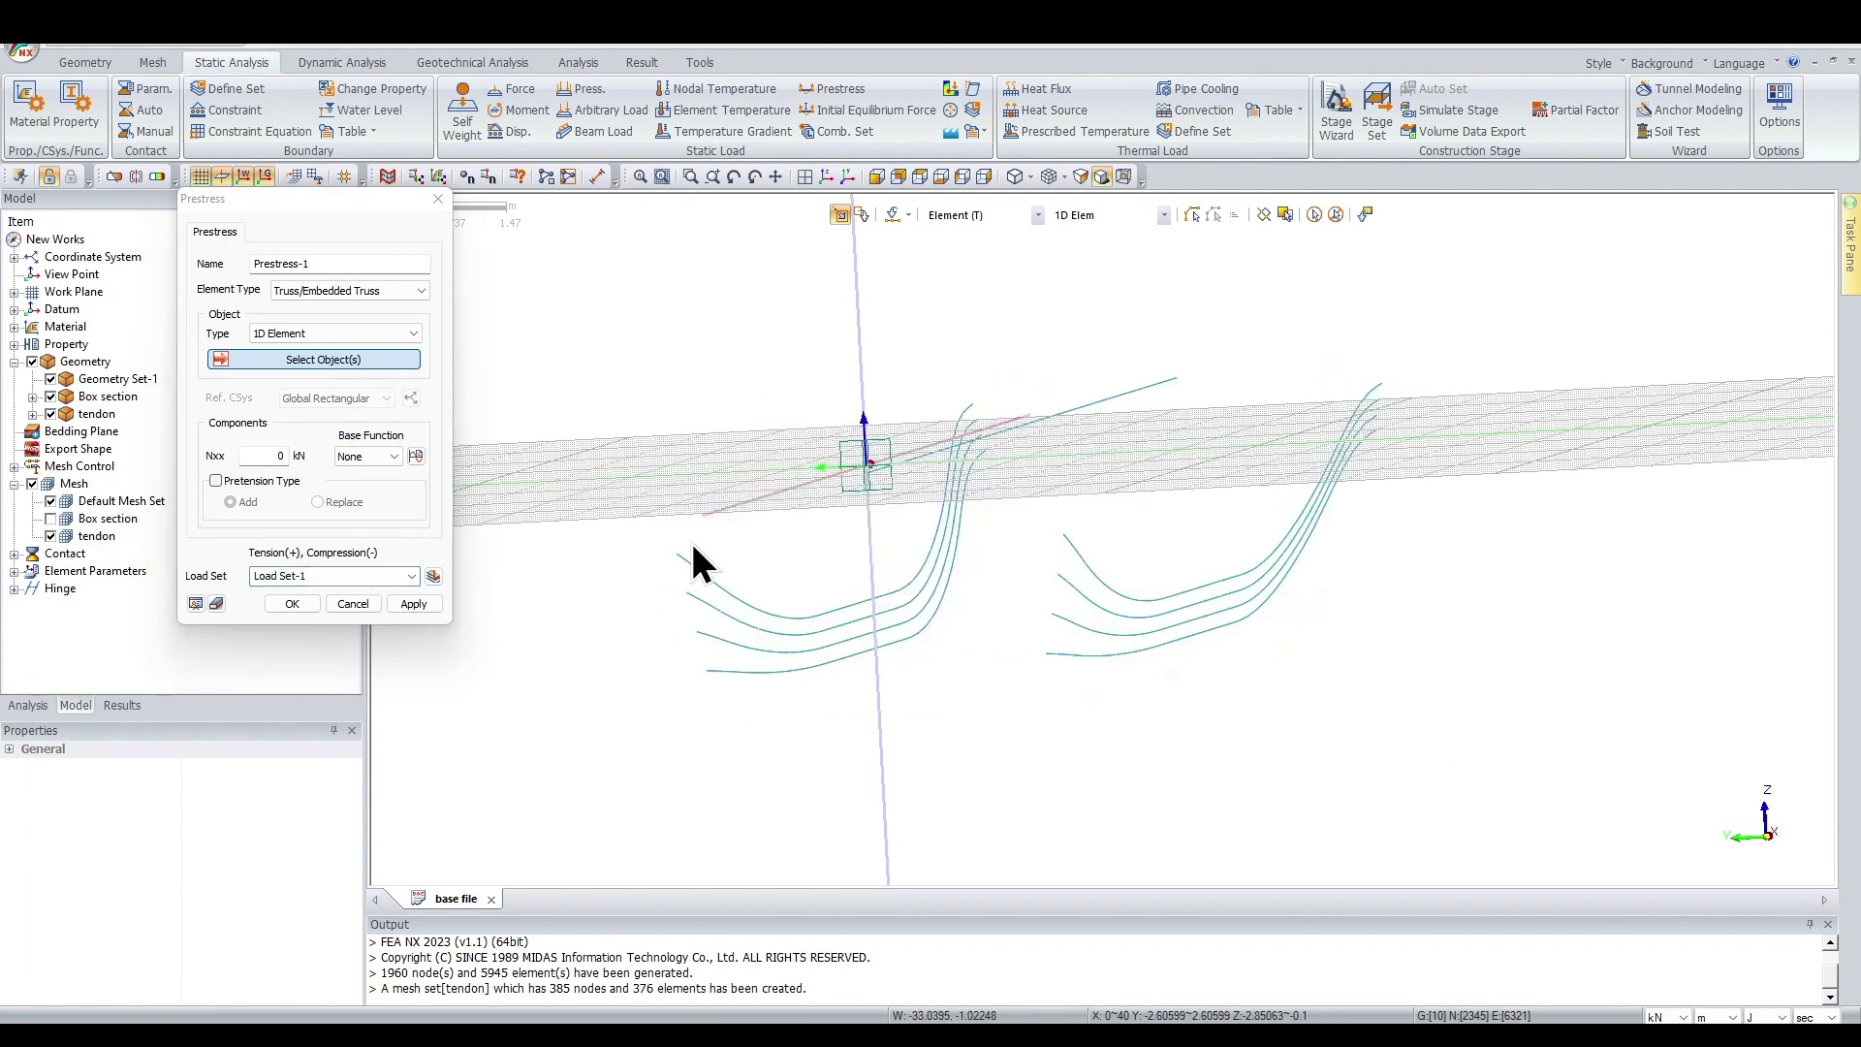
left_click(316, 293)
left_click(318, 372)
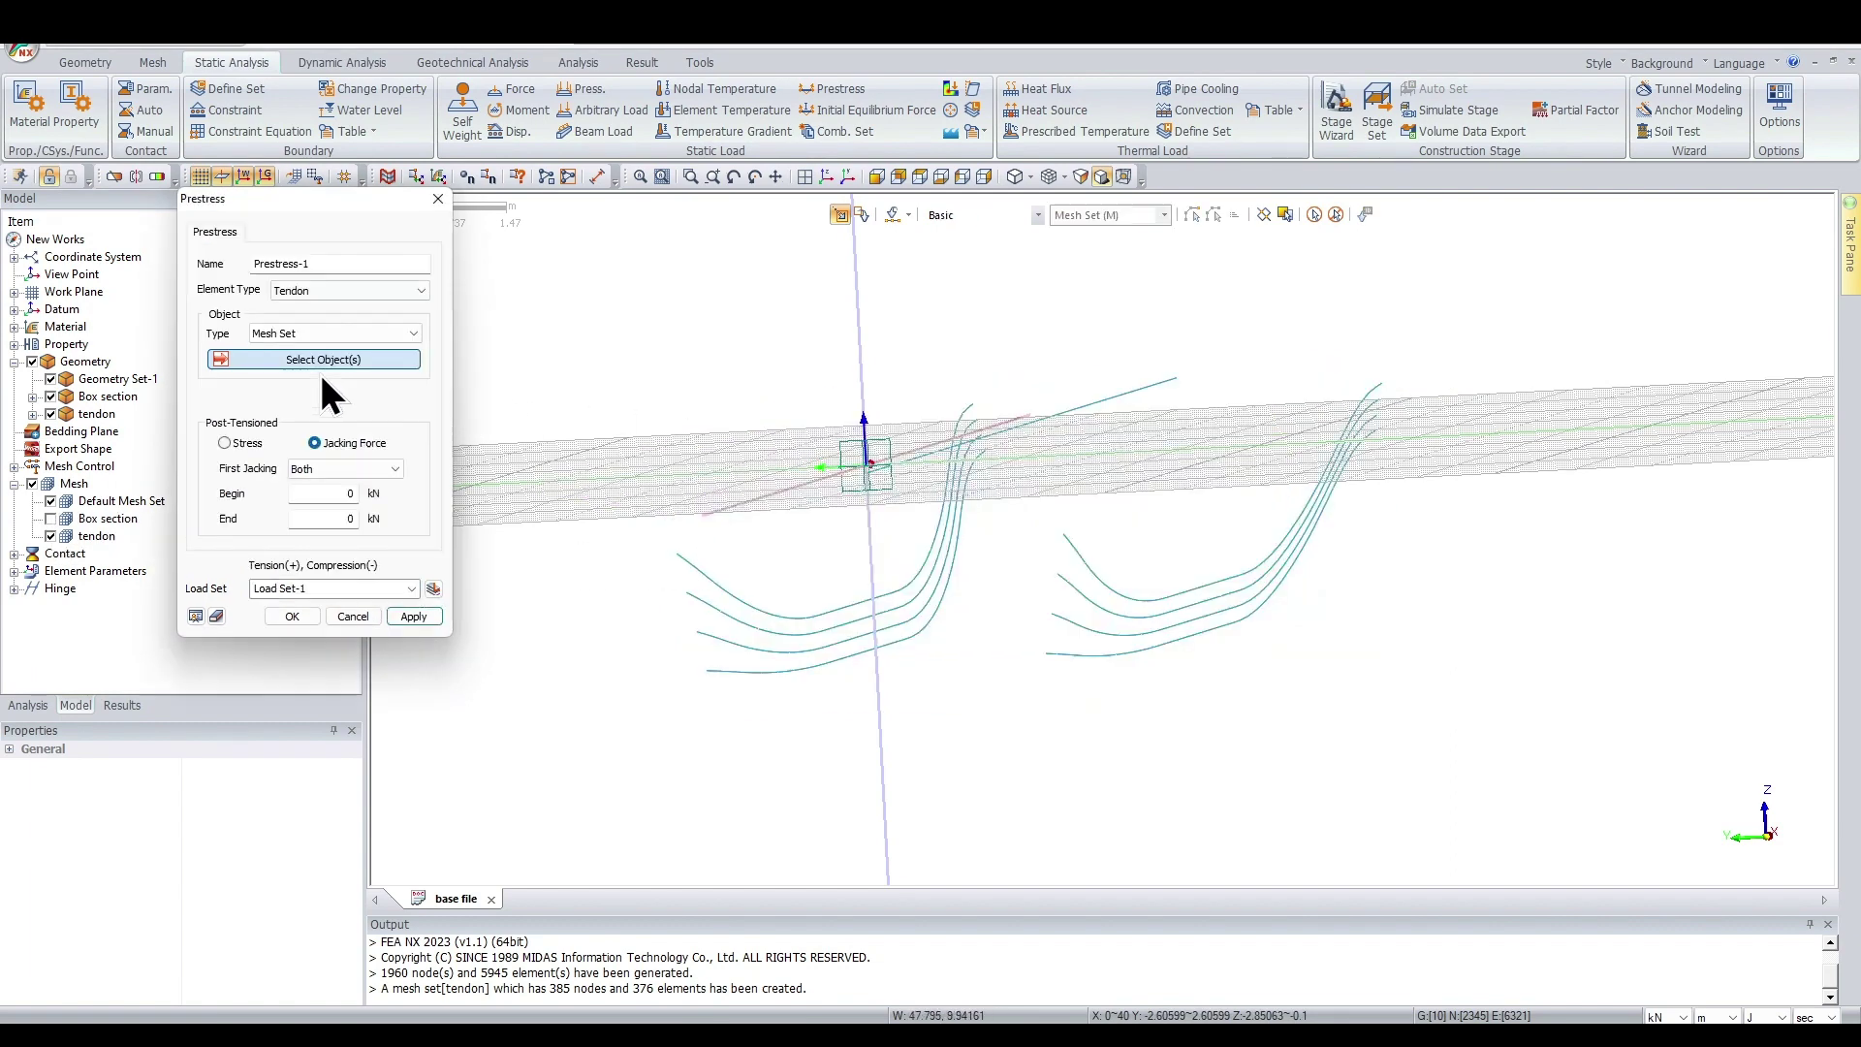
left_click(364, 332)
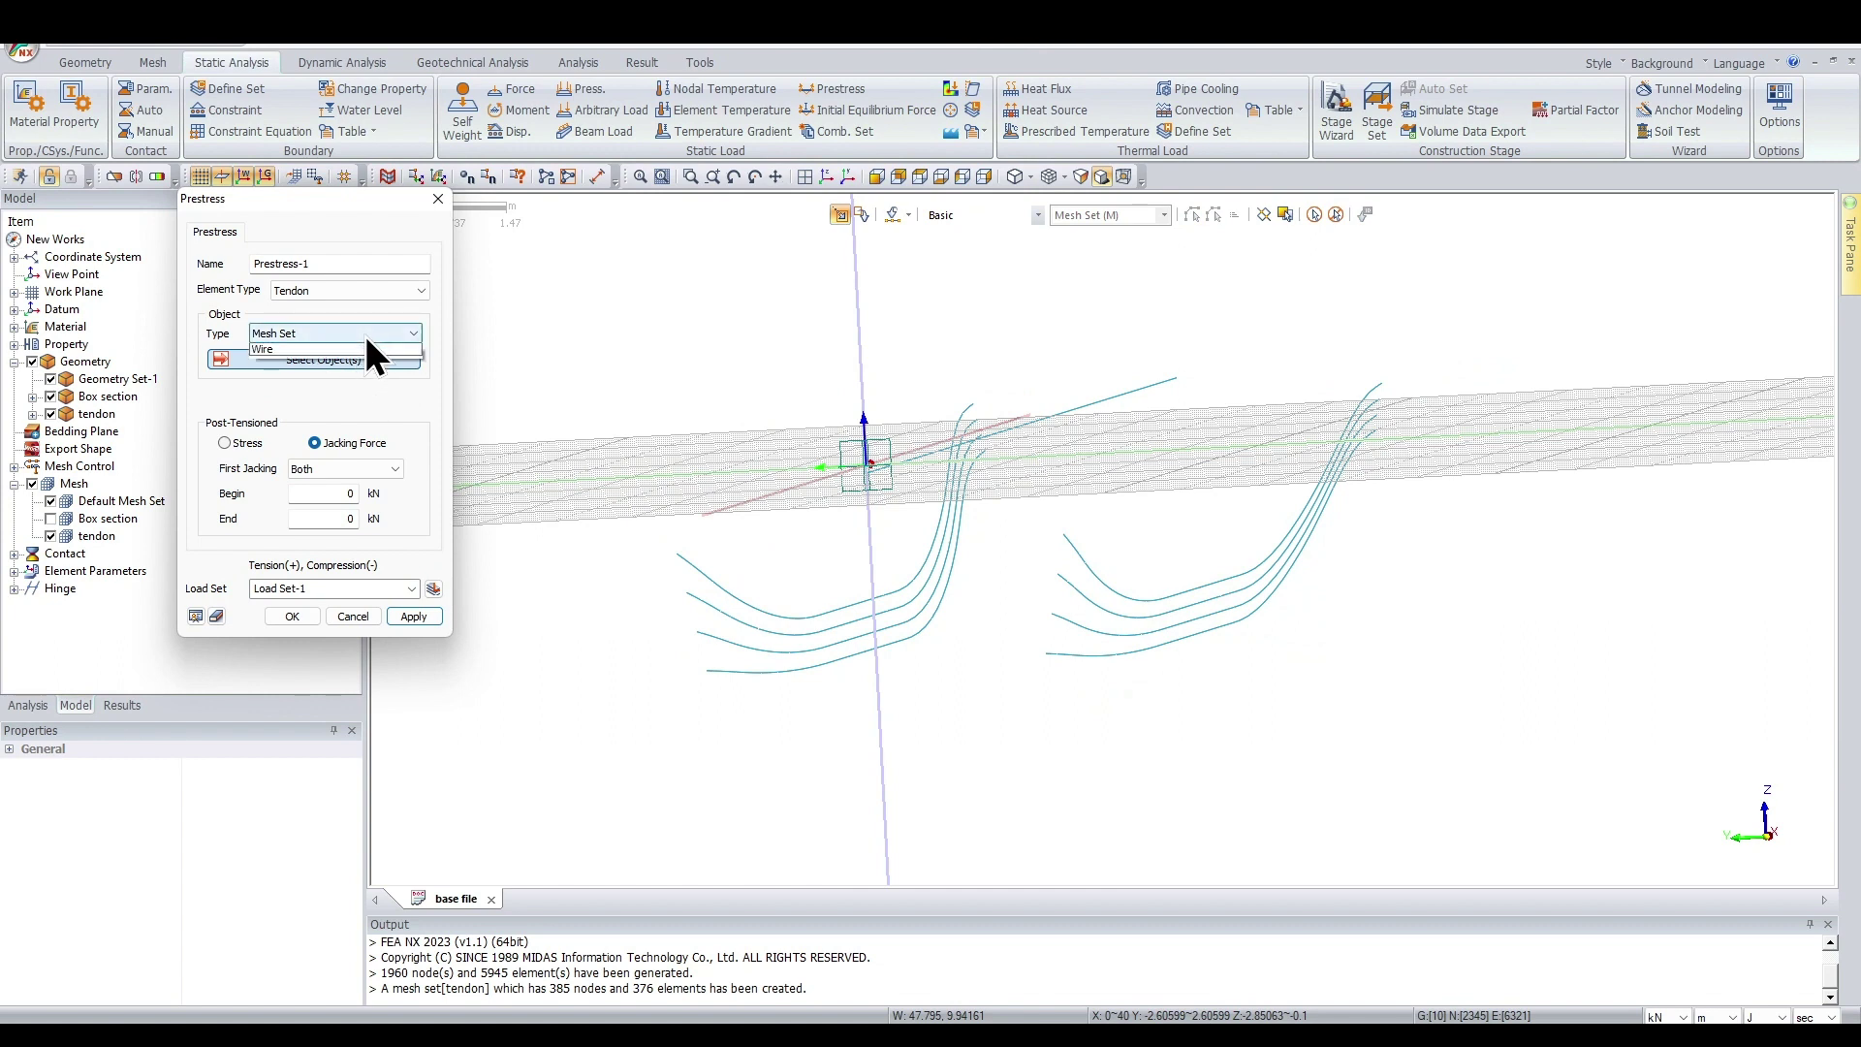
left_click(367, 333)
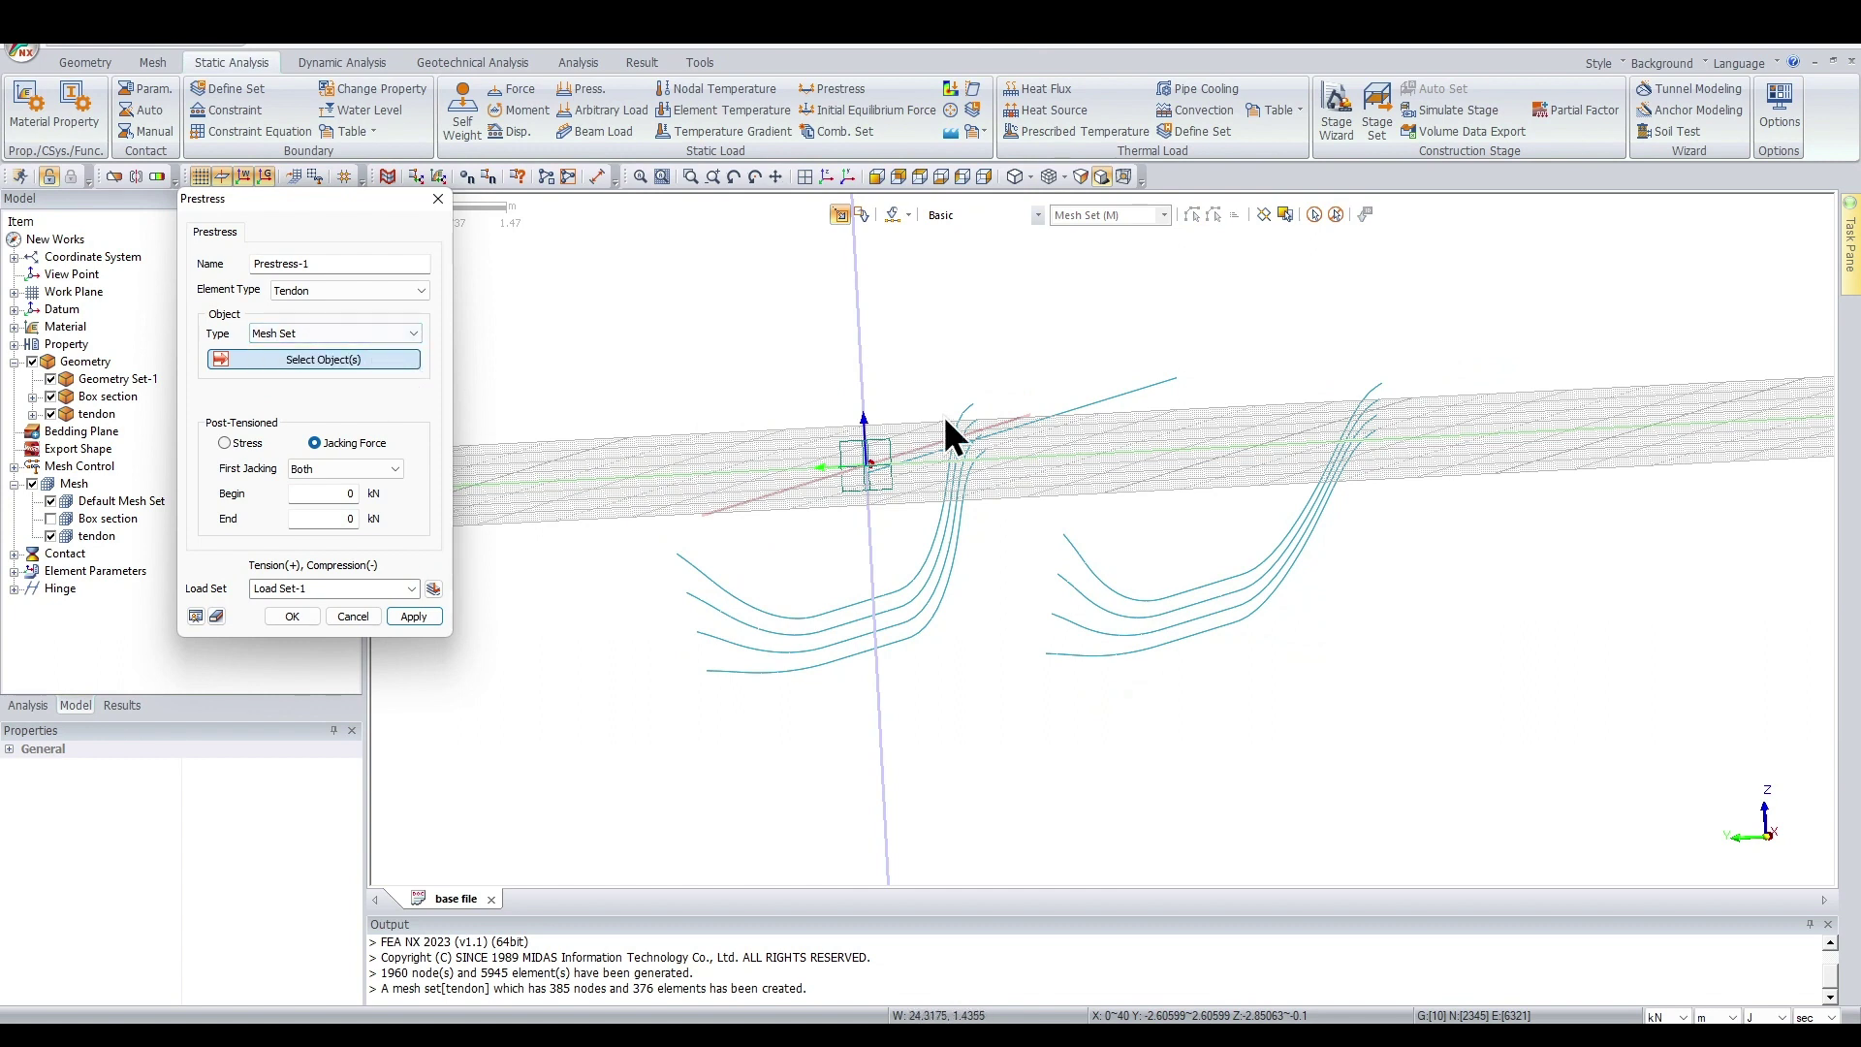
left_click_drag(532, 255, 1493, 772)
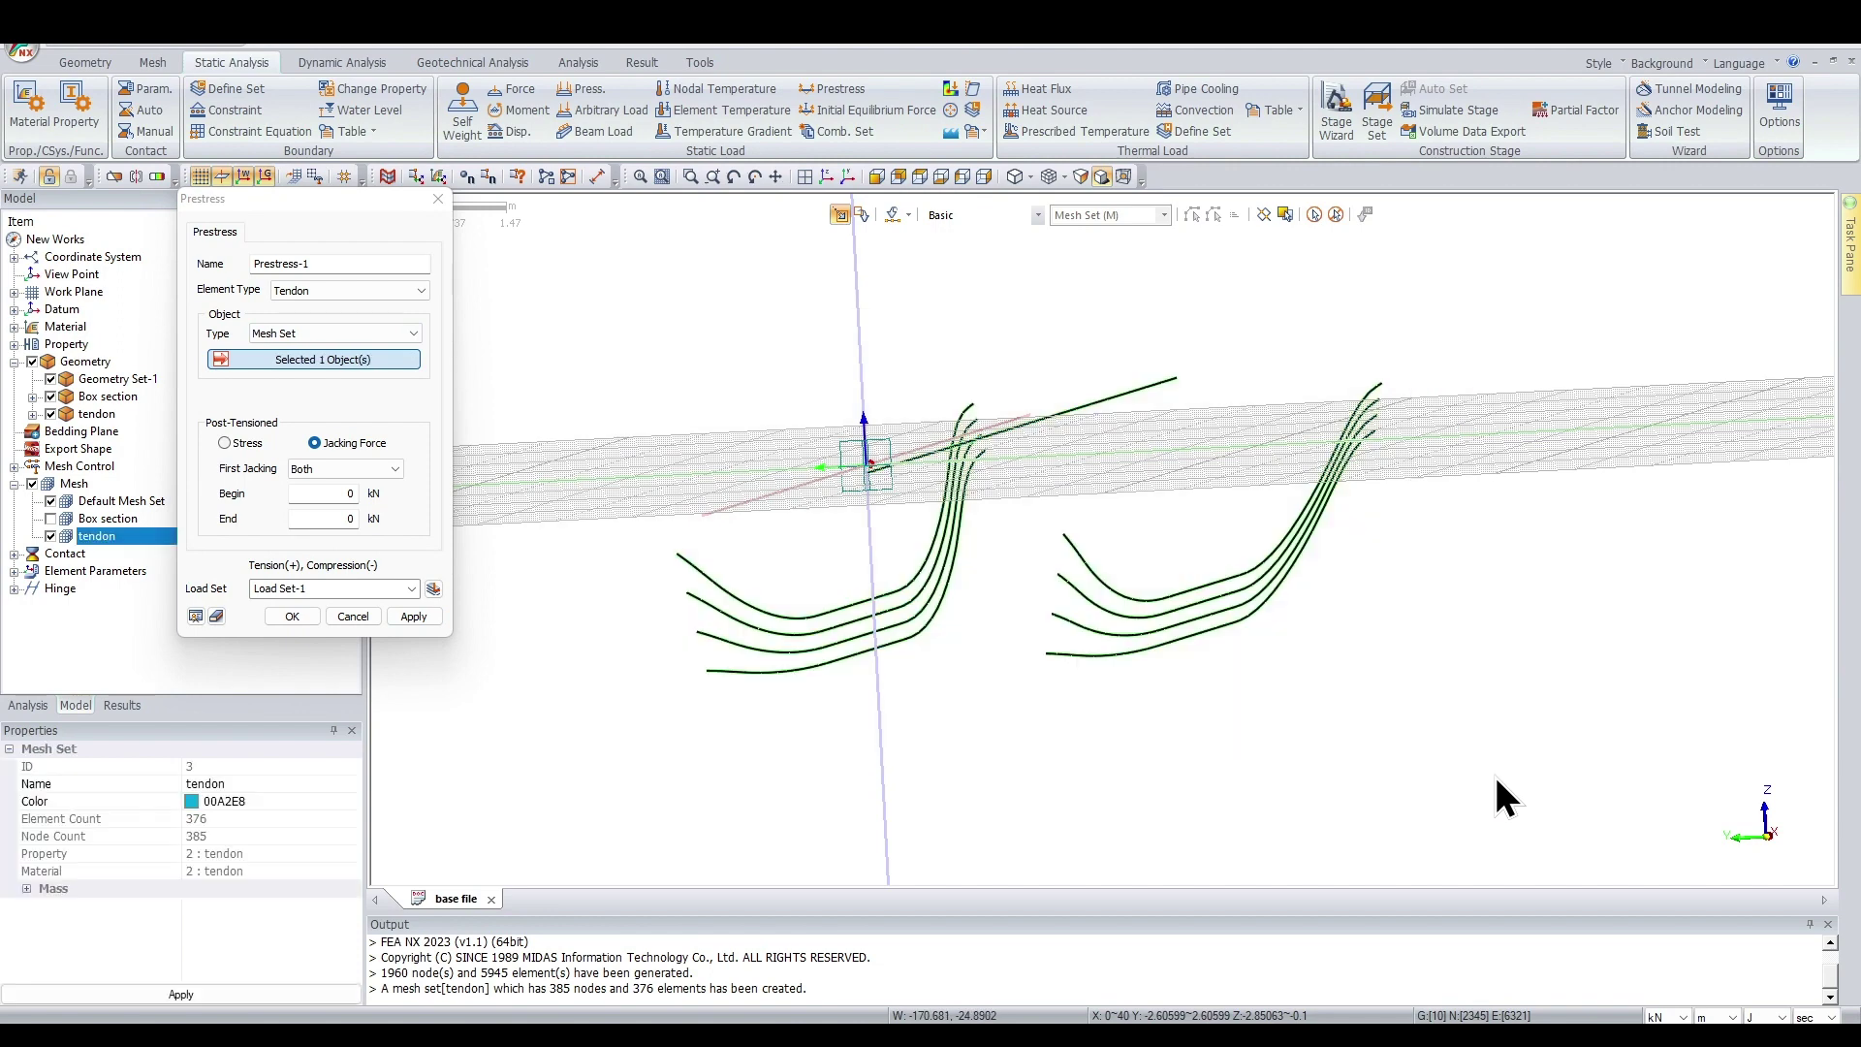
Apply a post-tensioning stress of 1395000 kN/m² at both the begin and end of the tendons in load set Prestress
left_click(254, 444)
double_click(334, 494)
type("1")
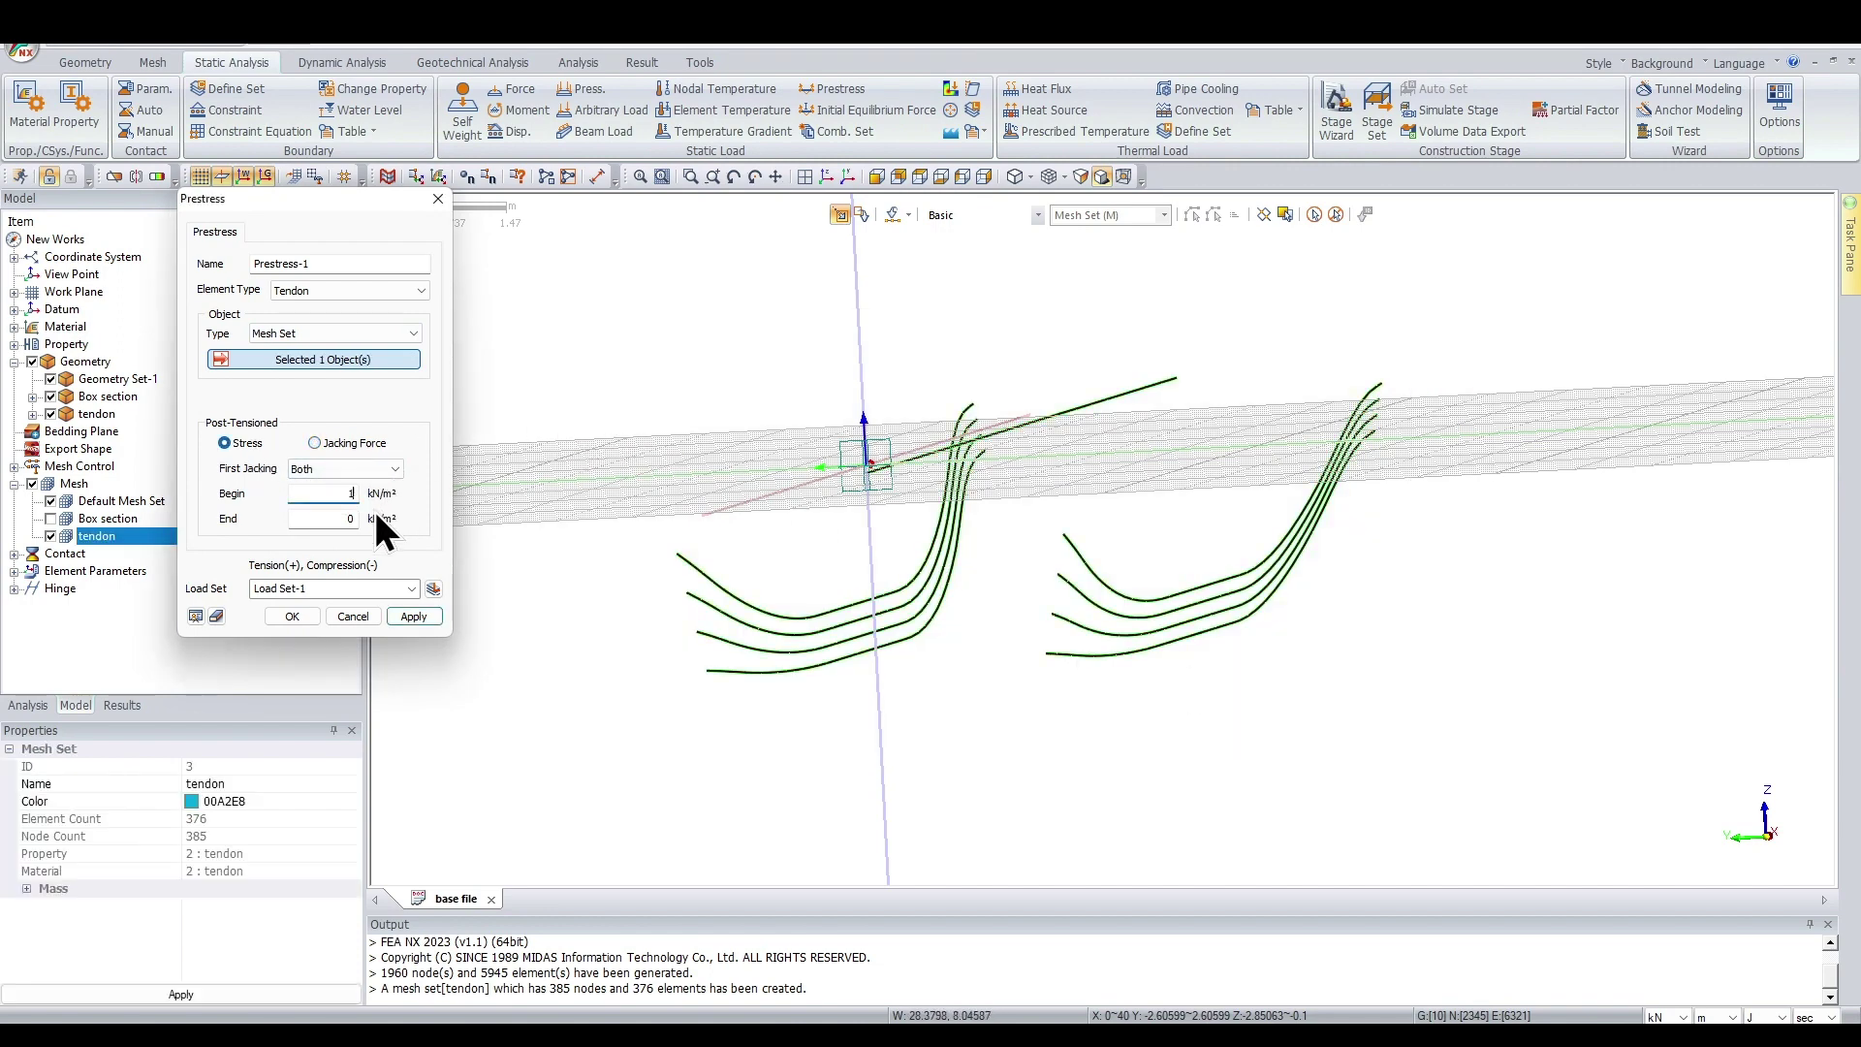
type("395000")
double_click(341, 522)
type("1395")
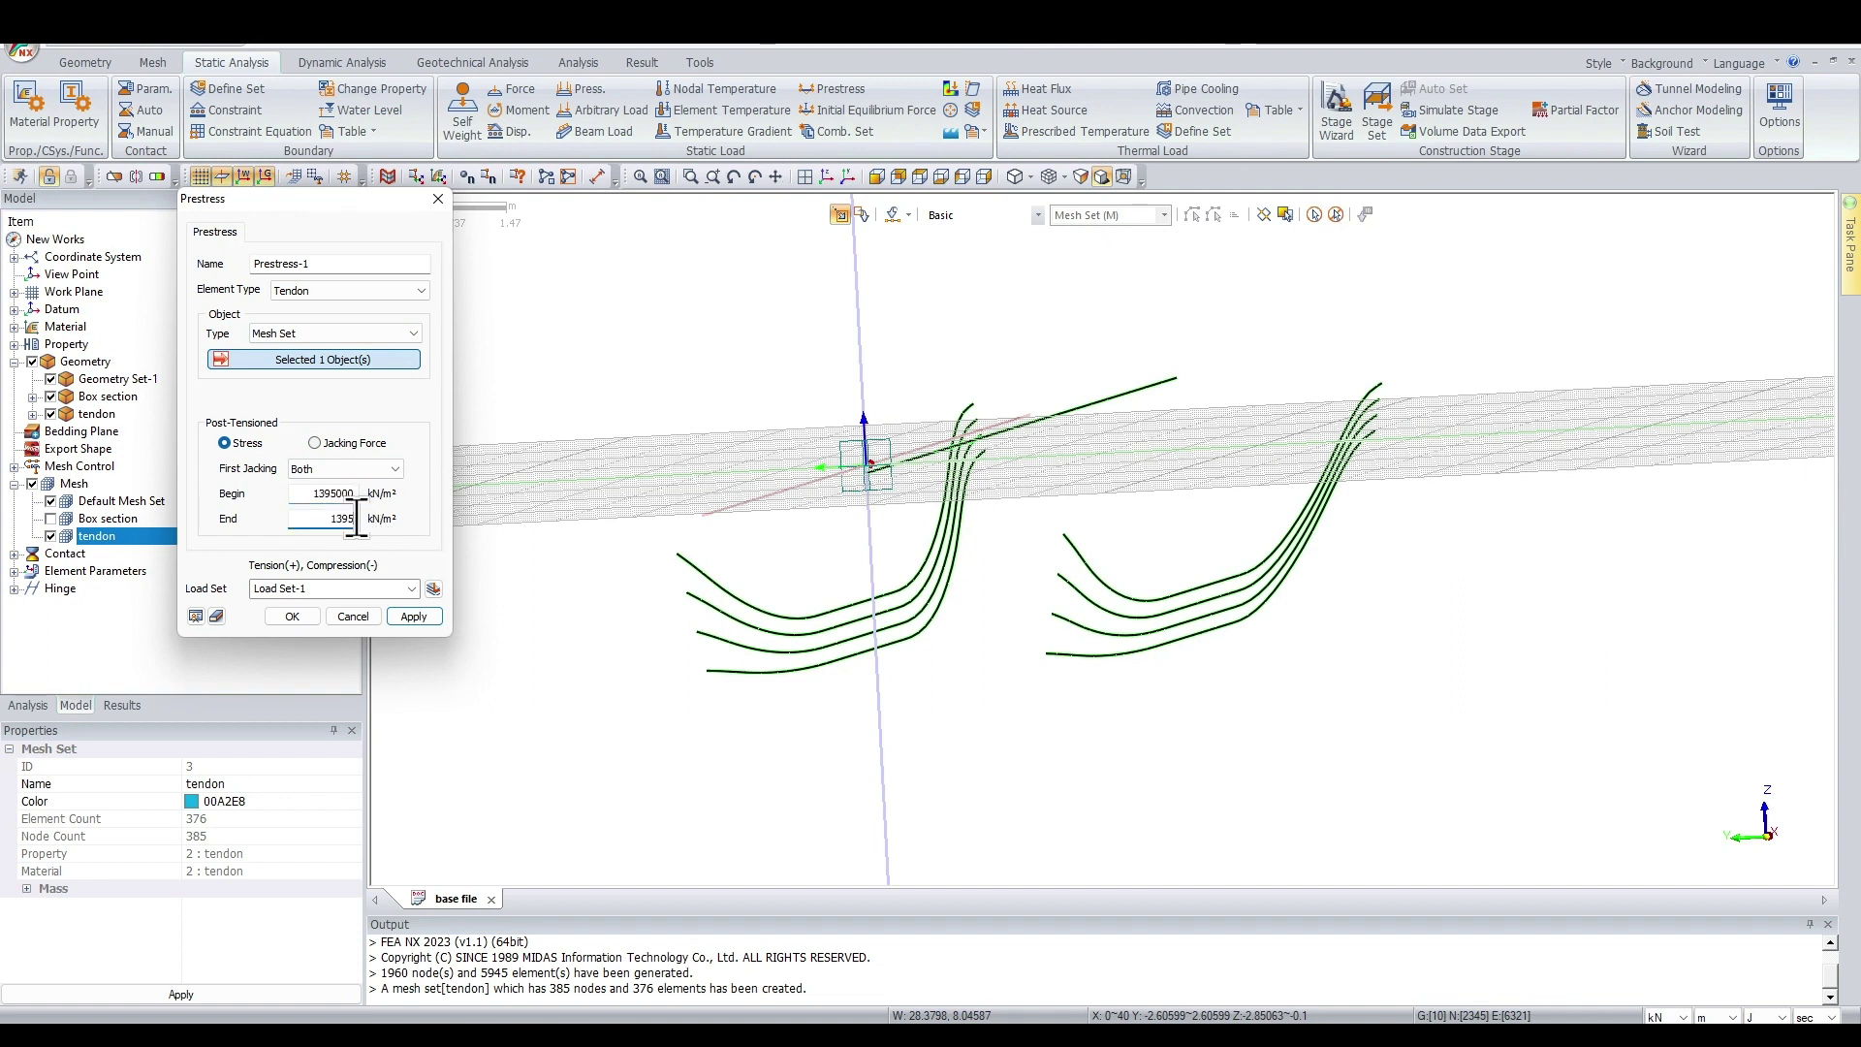
type("000")
key("Tab")
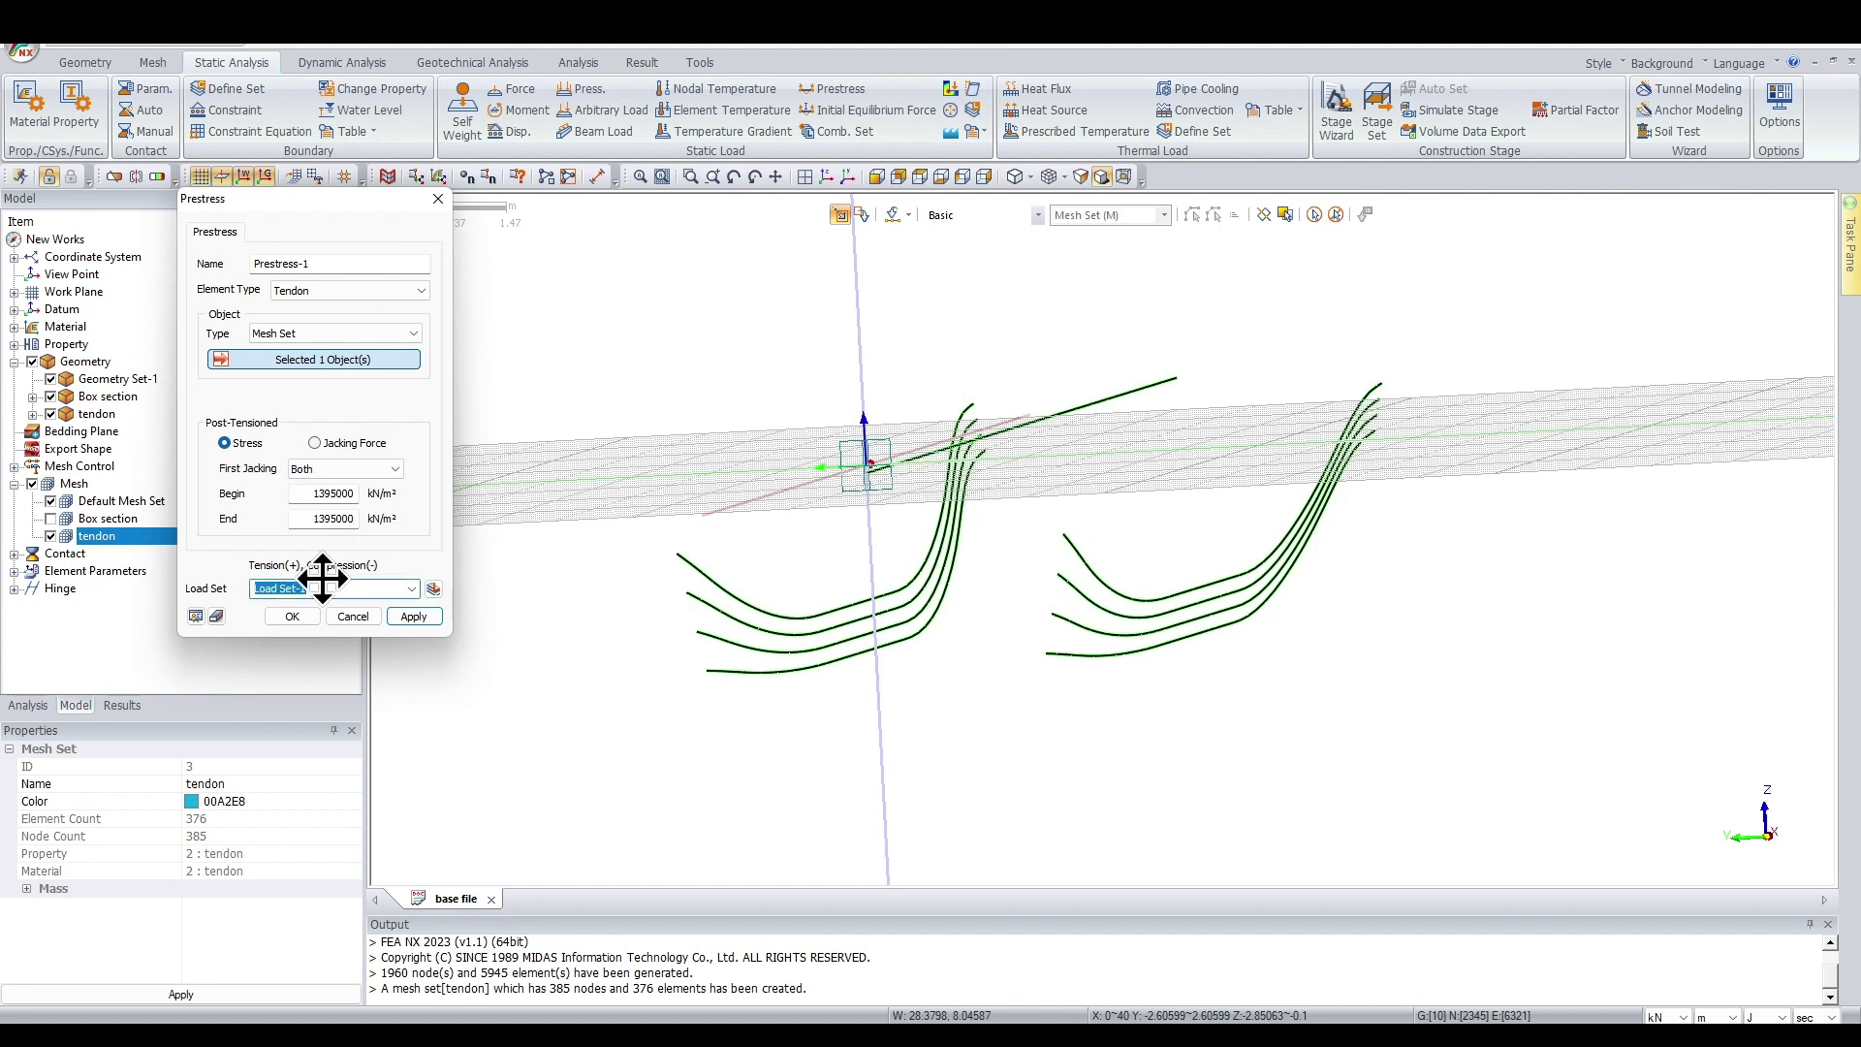
type("Prestress")
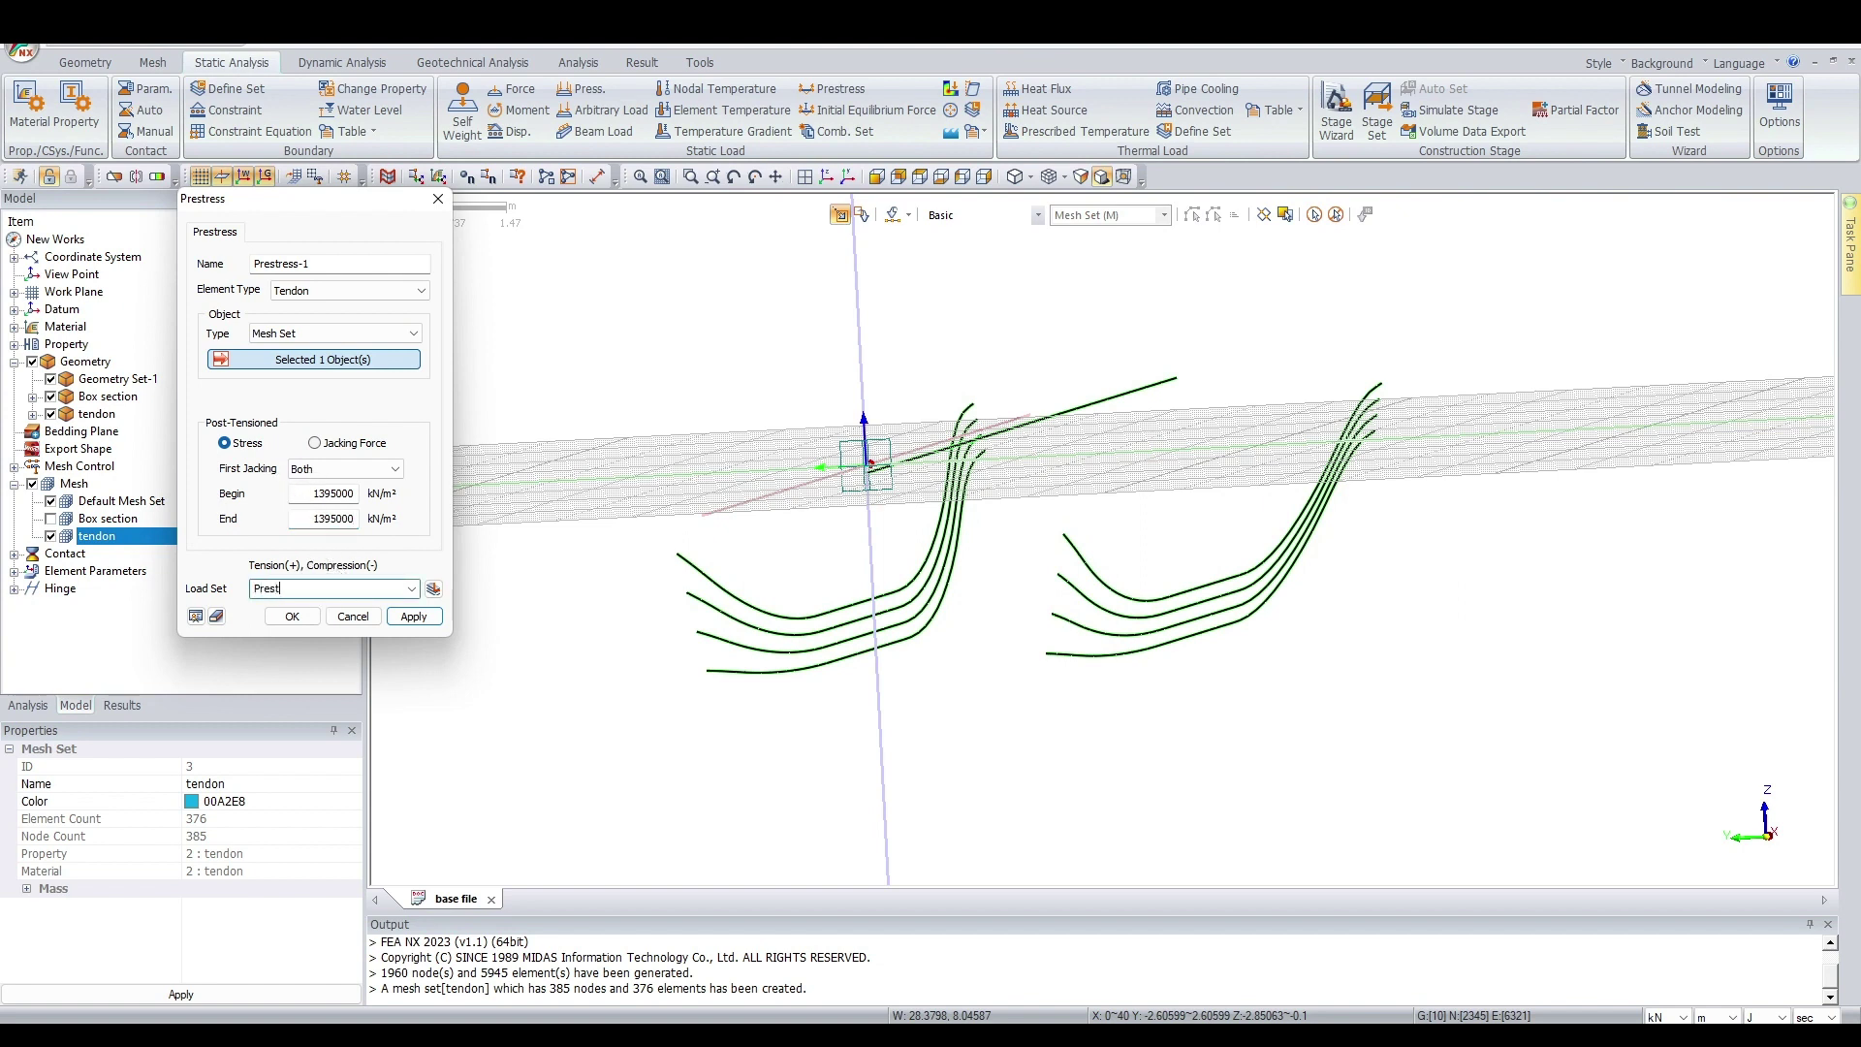
left_click(308, 624)
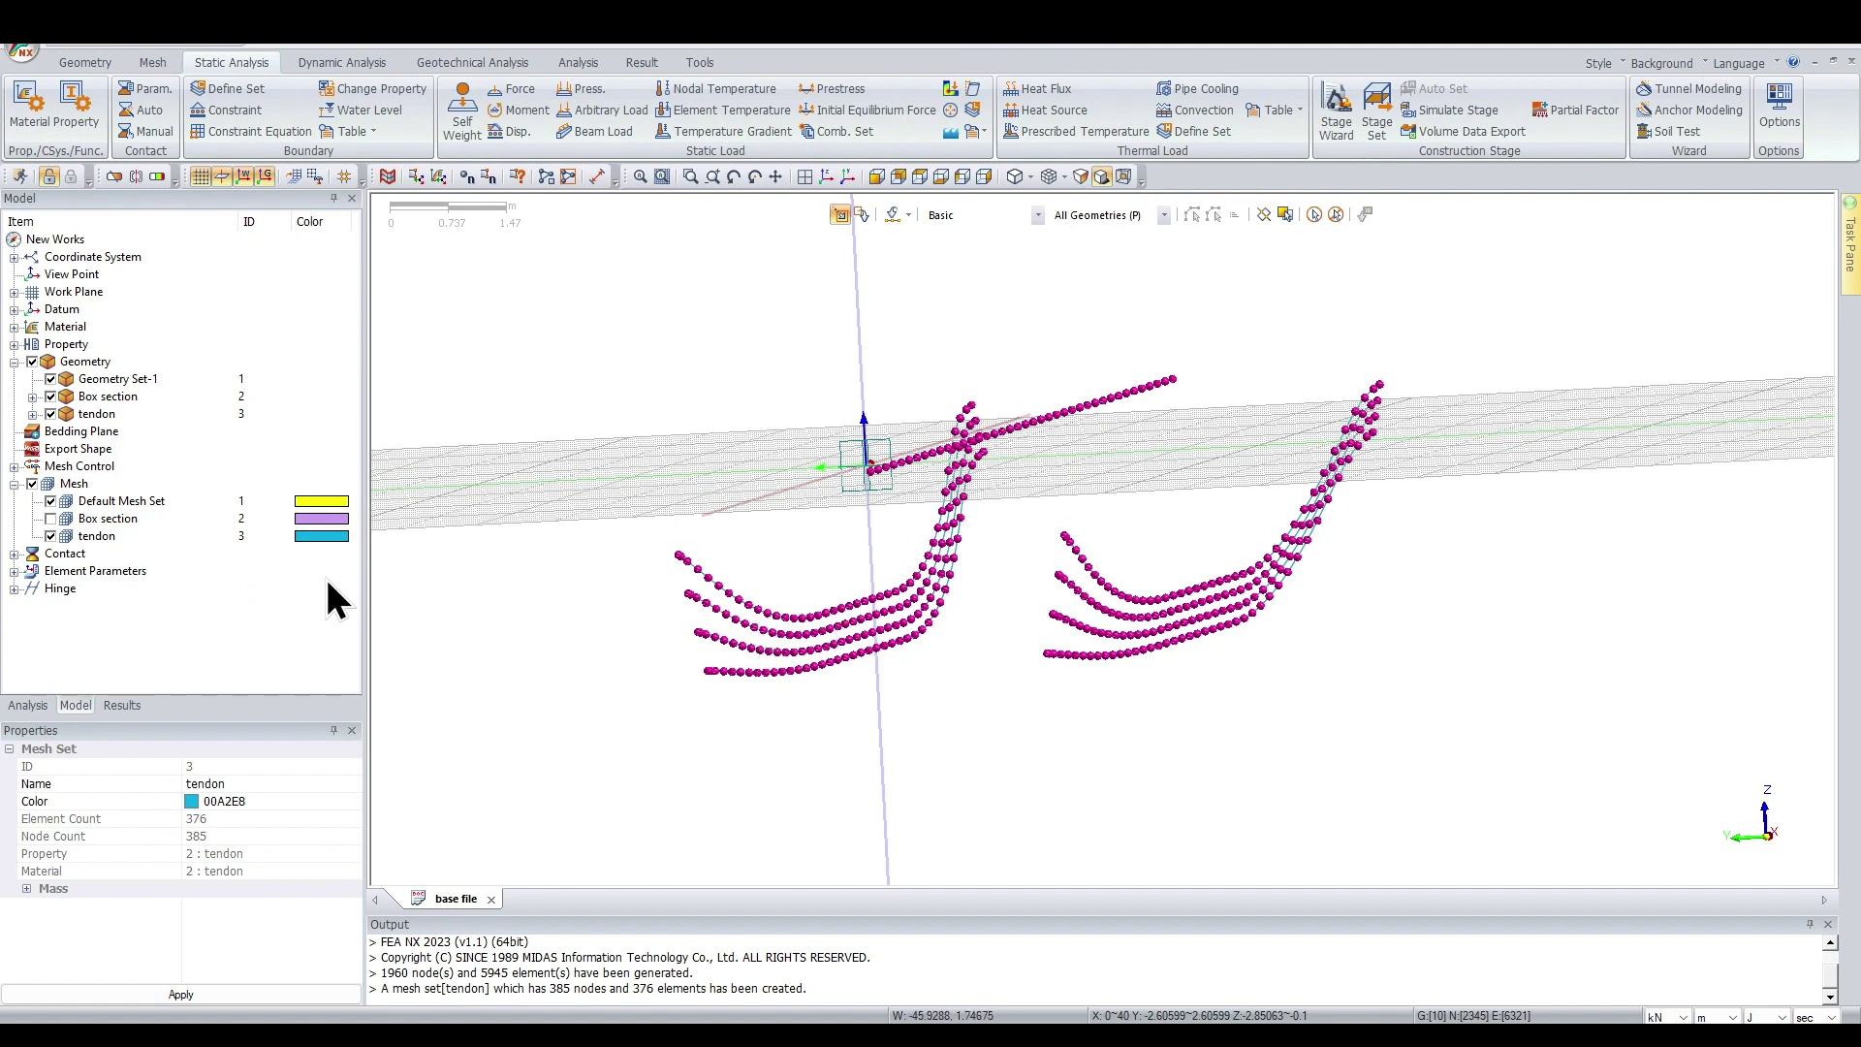
Show the box section mesh again and check the prestressed tendons in the cross-section and side elevation views
left_click(50, 519)
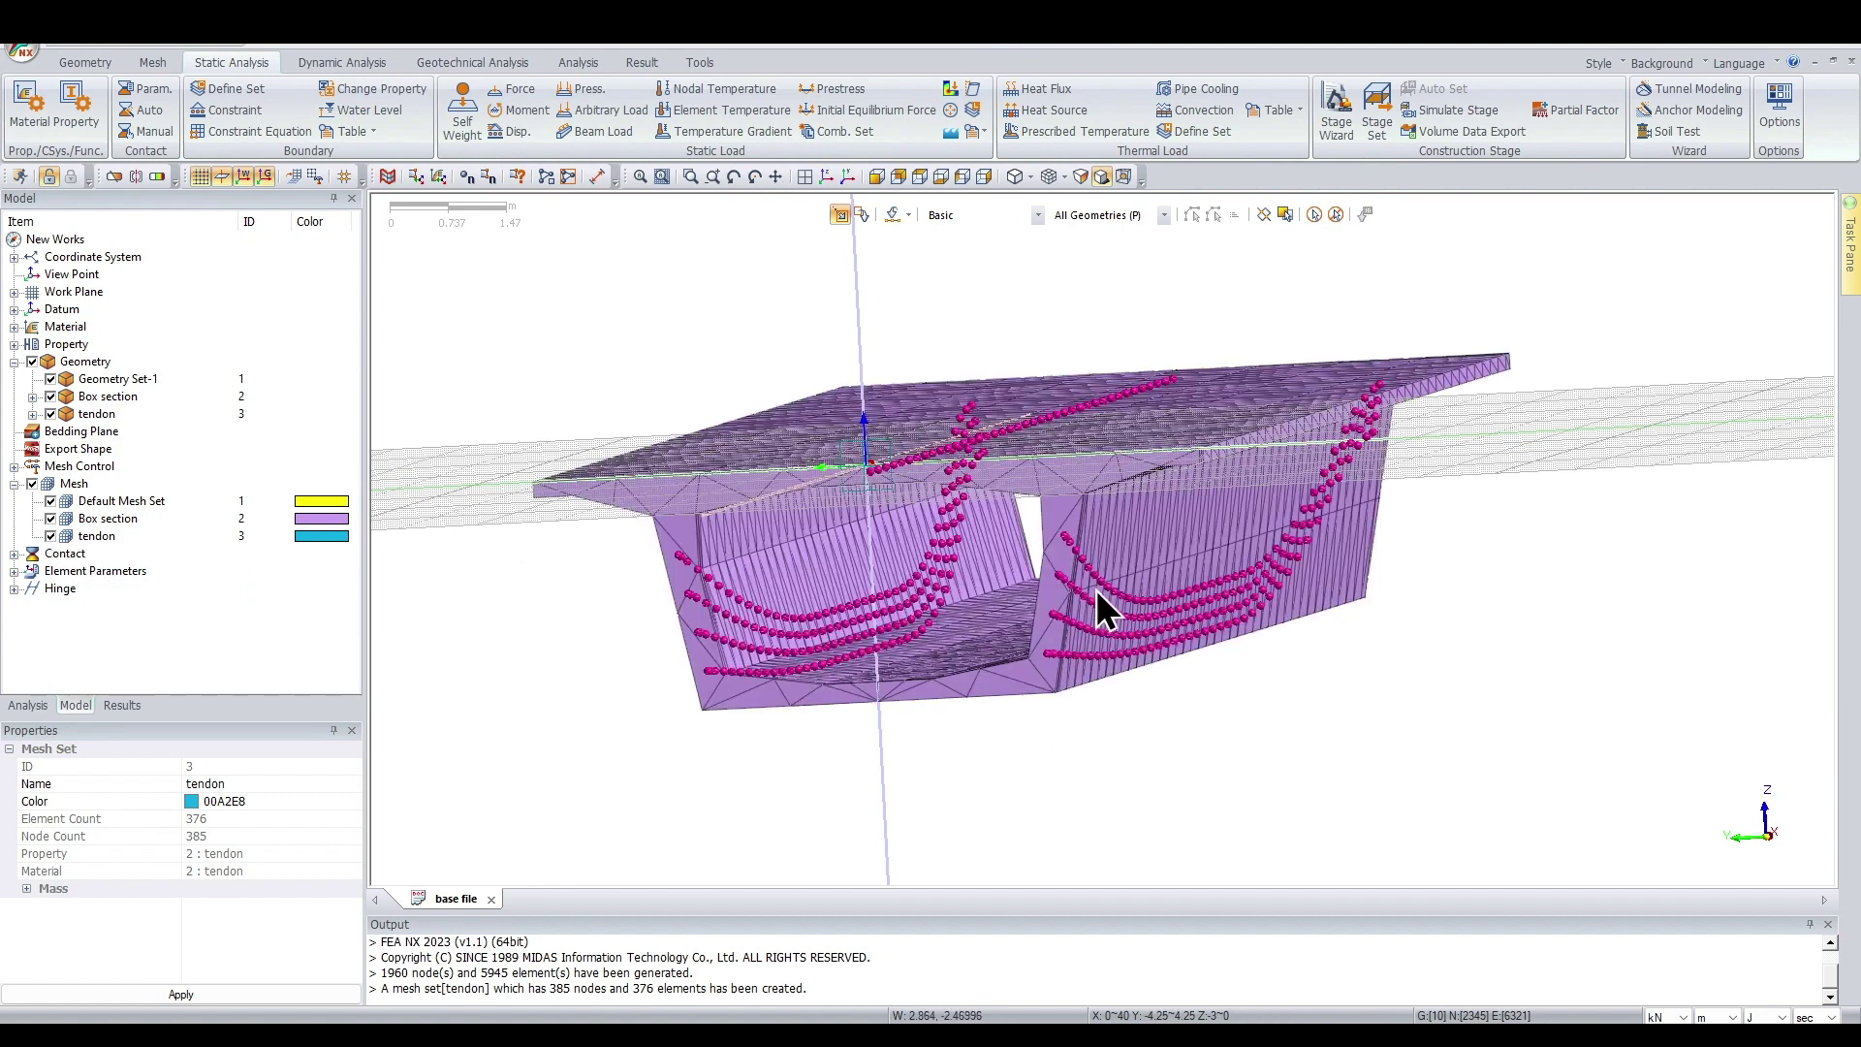
left_click(984, 177)
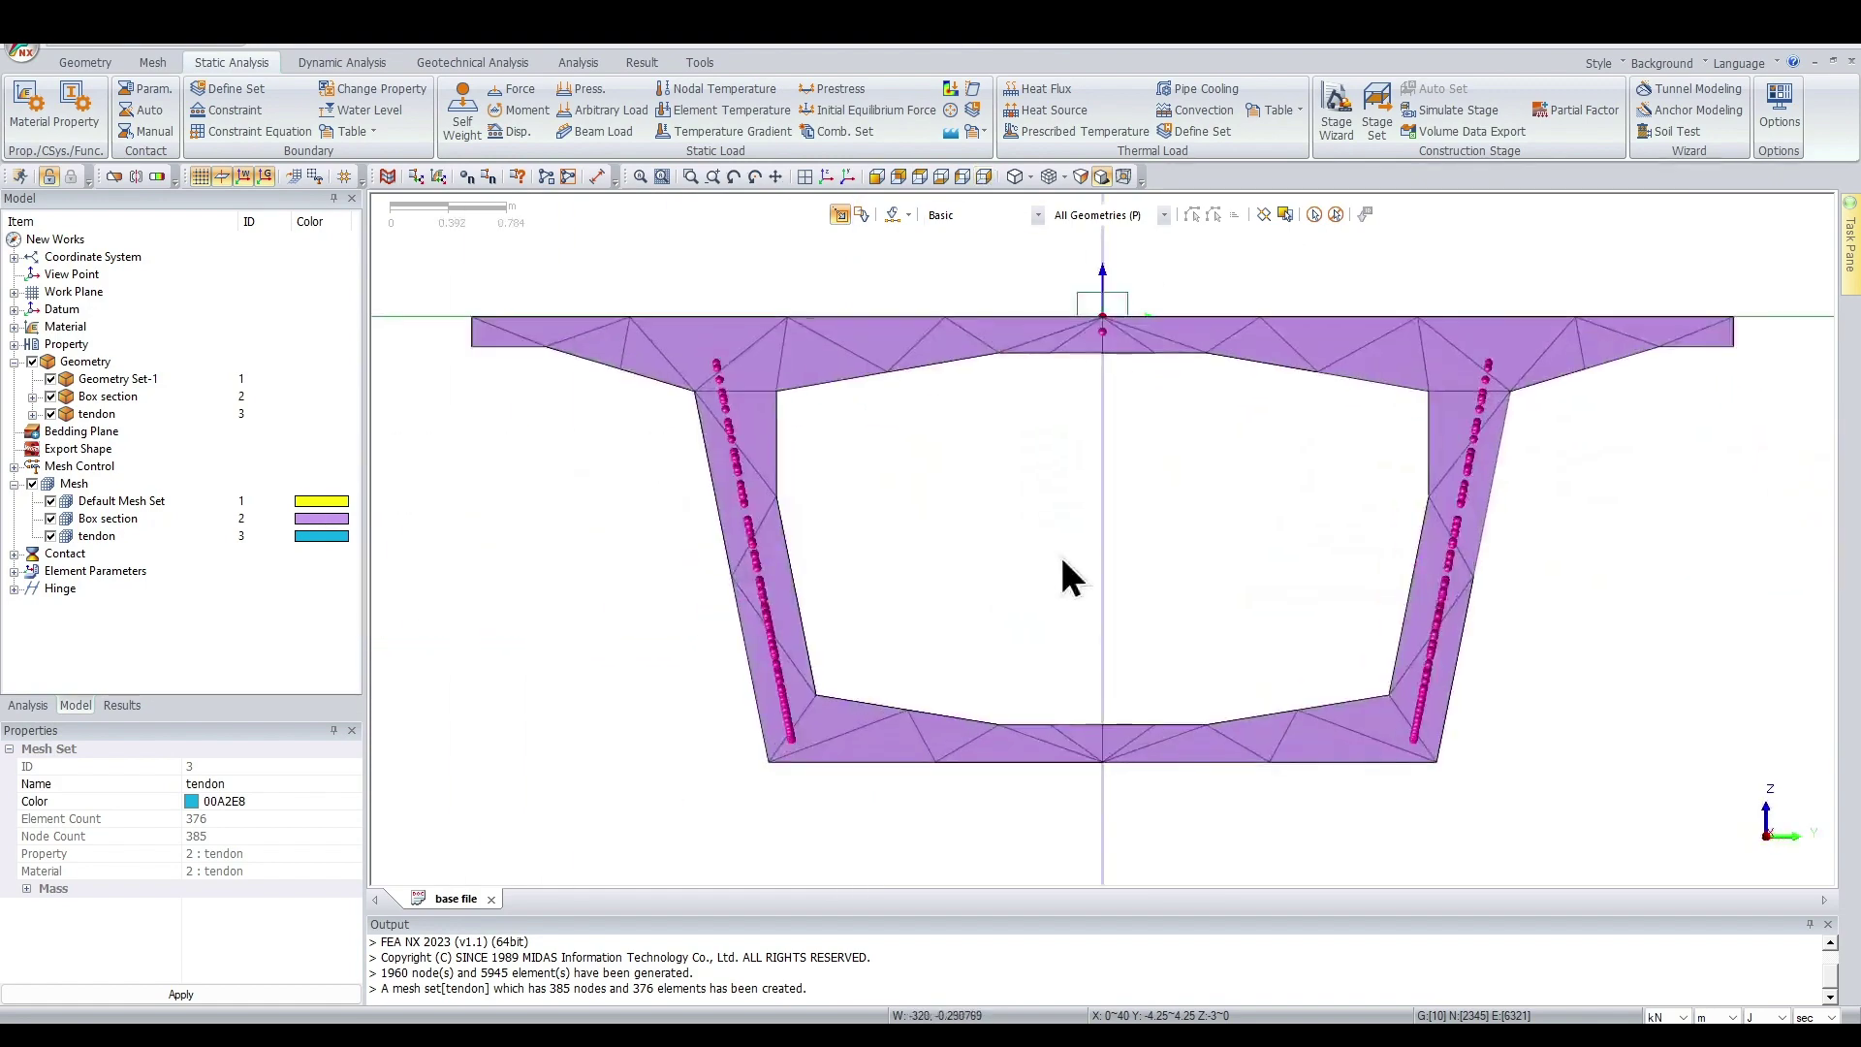
left_click(890, 177)
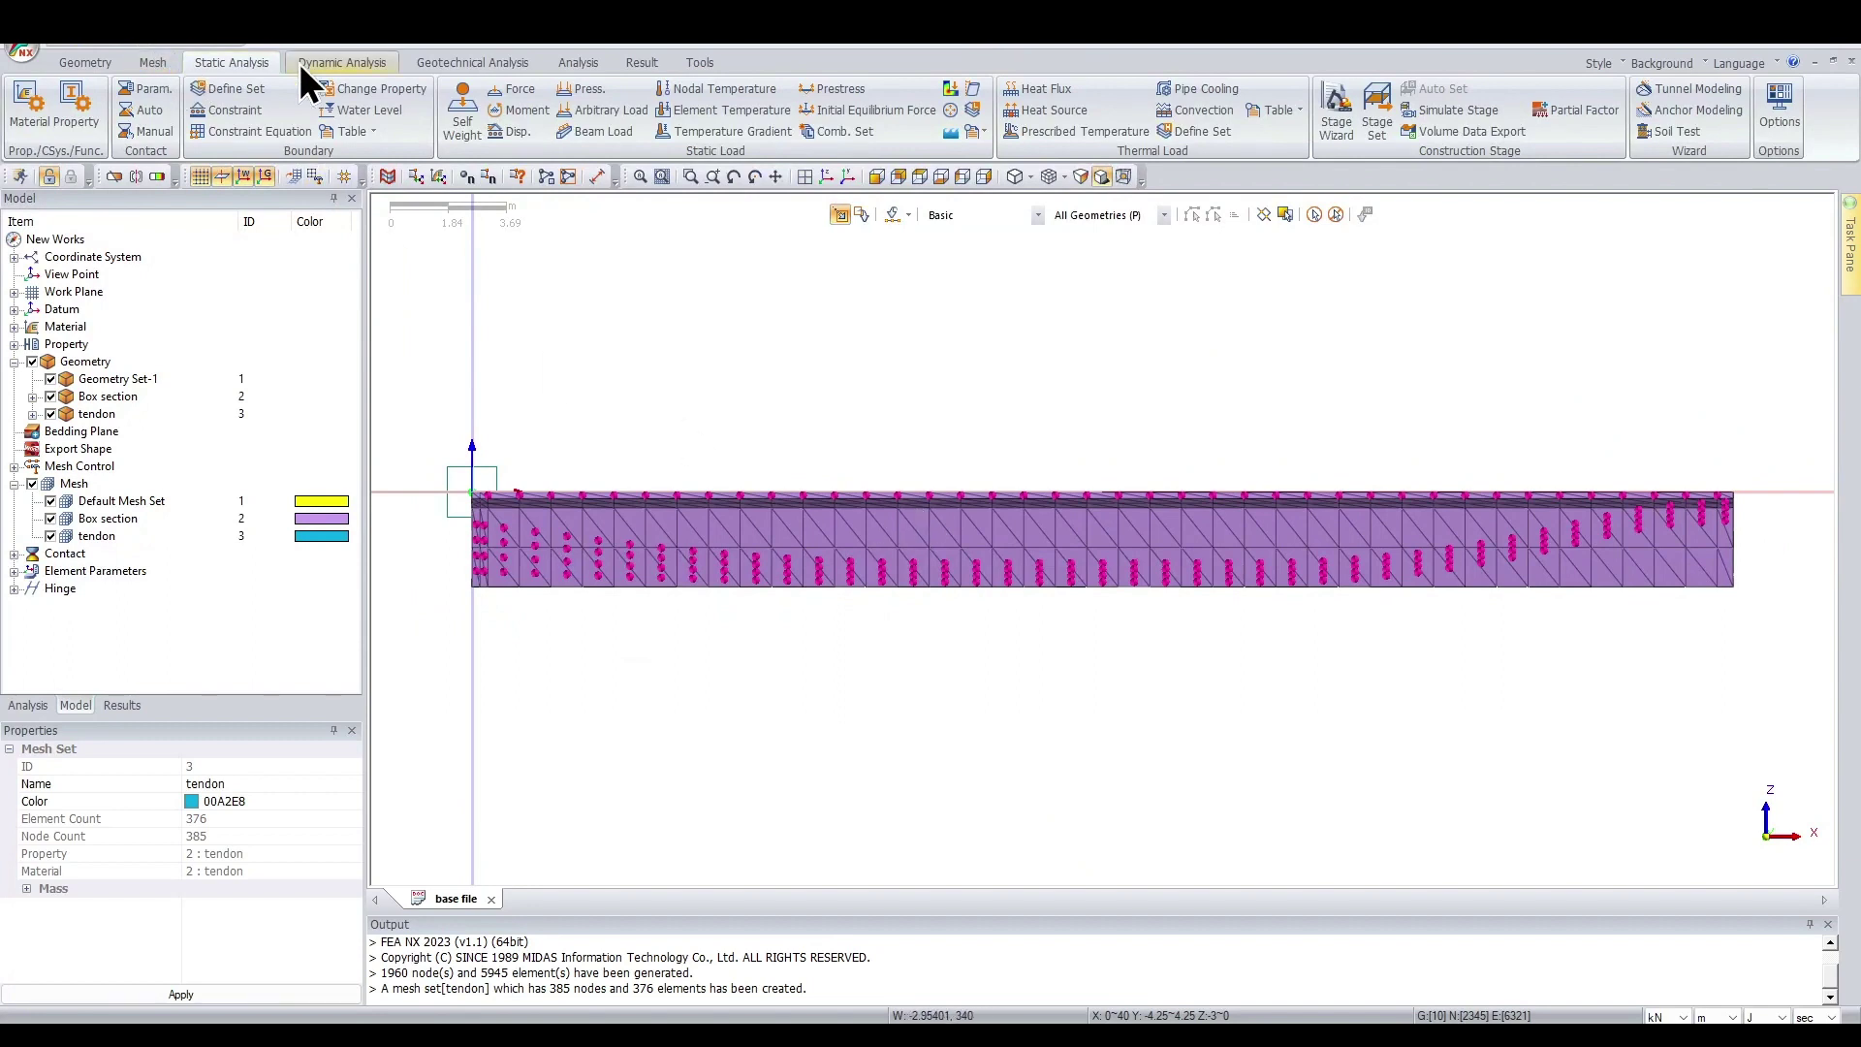
Start a pinned node constraint and select the bottom edge nodes at the girder end at the origin
left_click(150, 62)
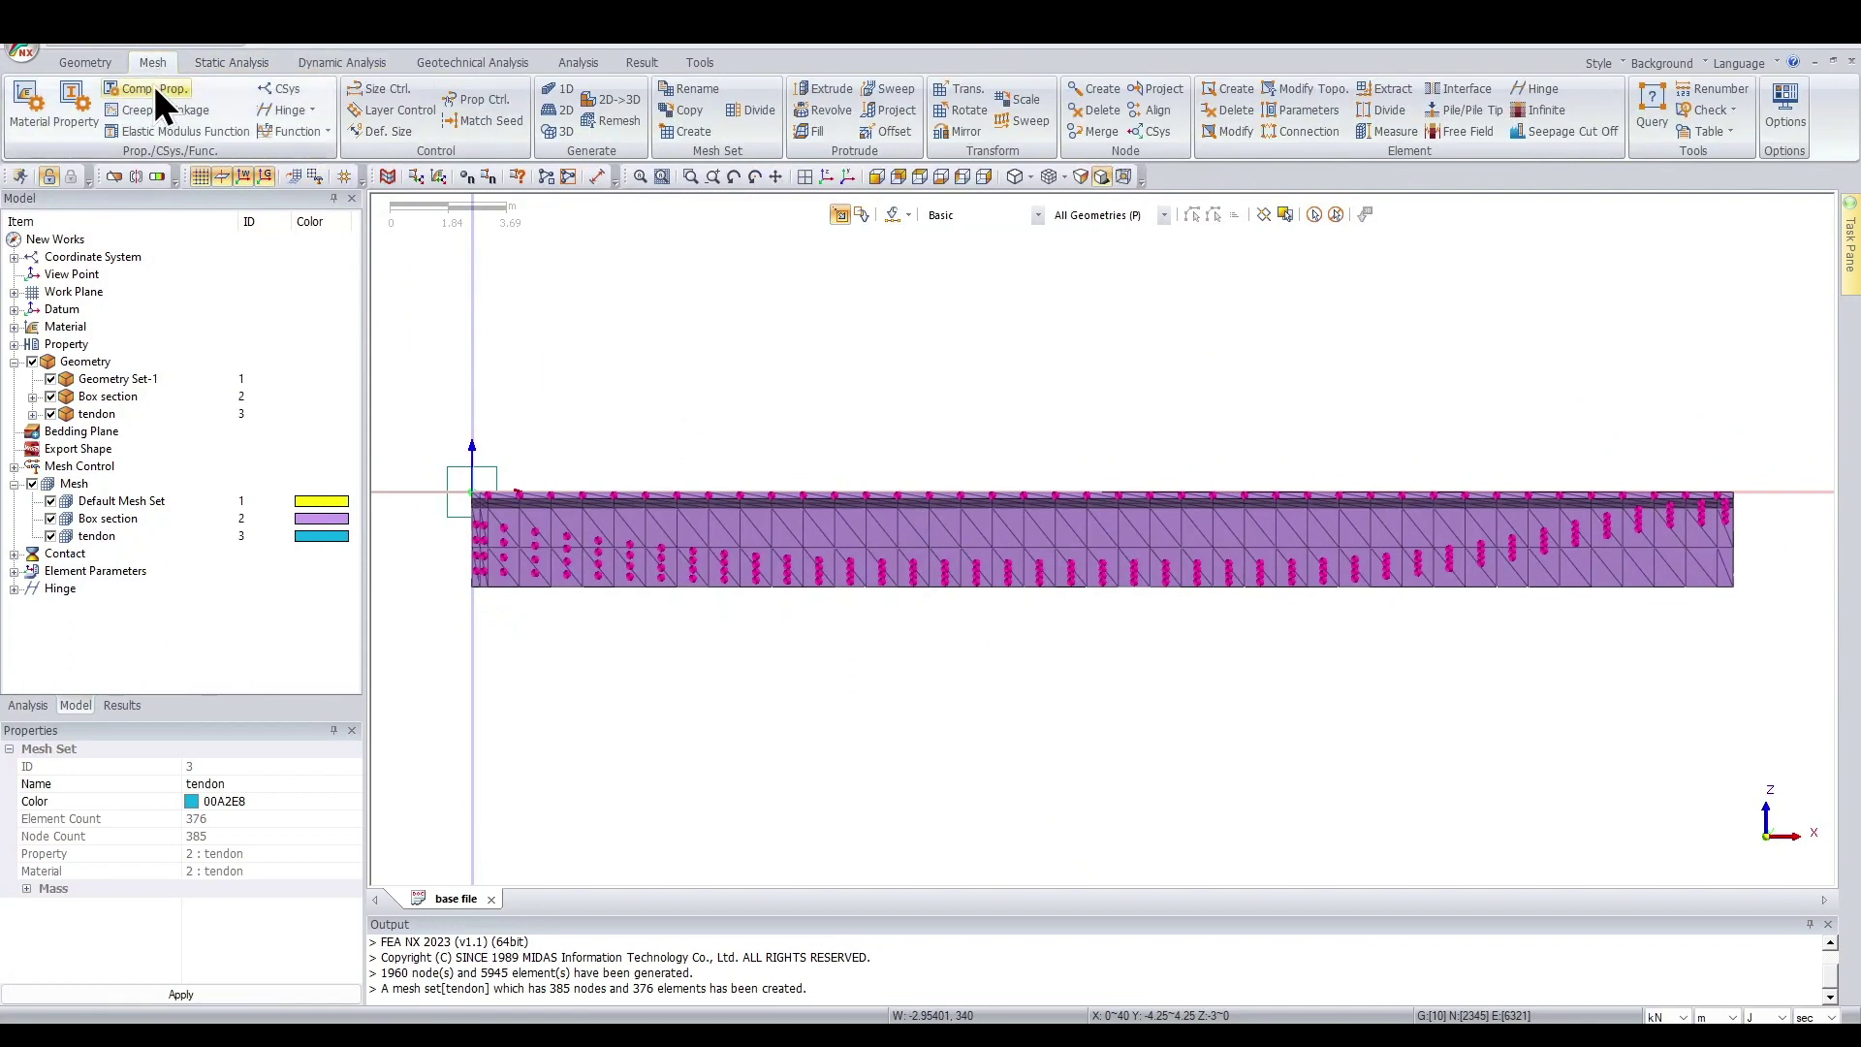
left_click(207, 62)
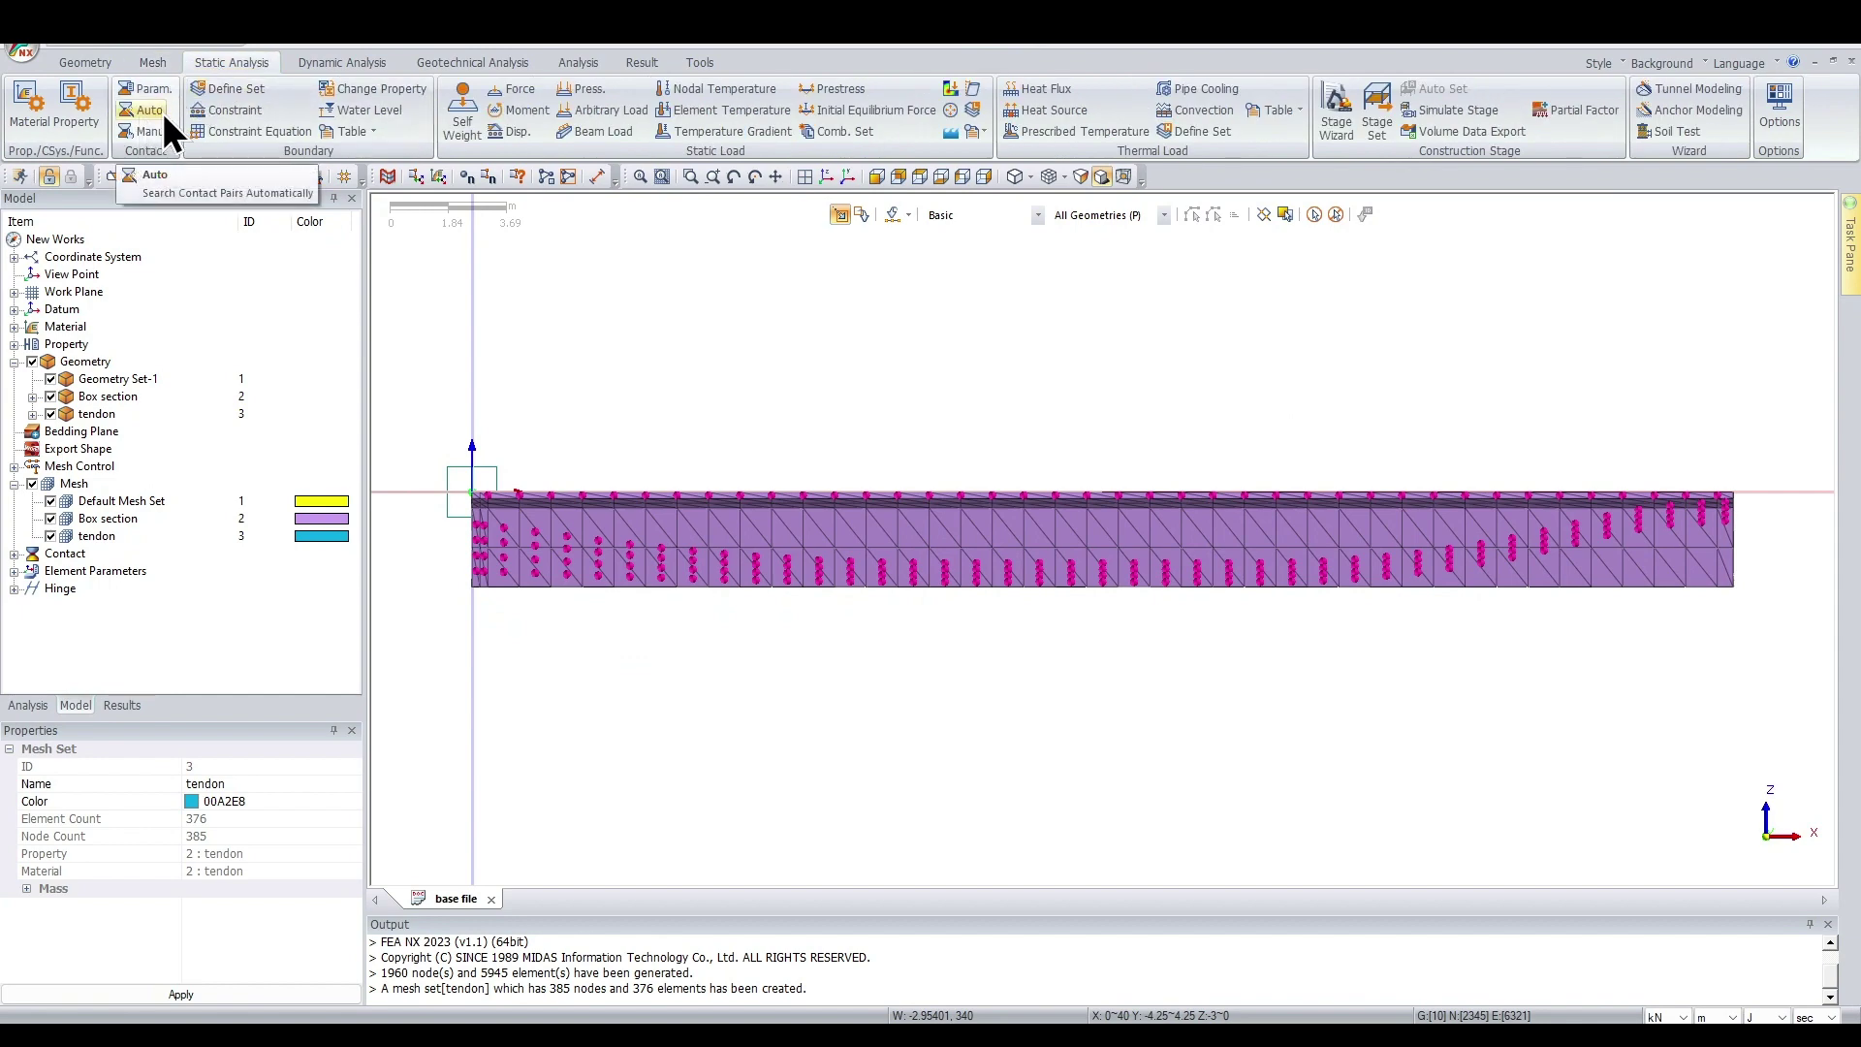
left_click(199, 106)
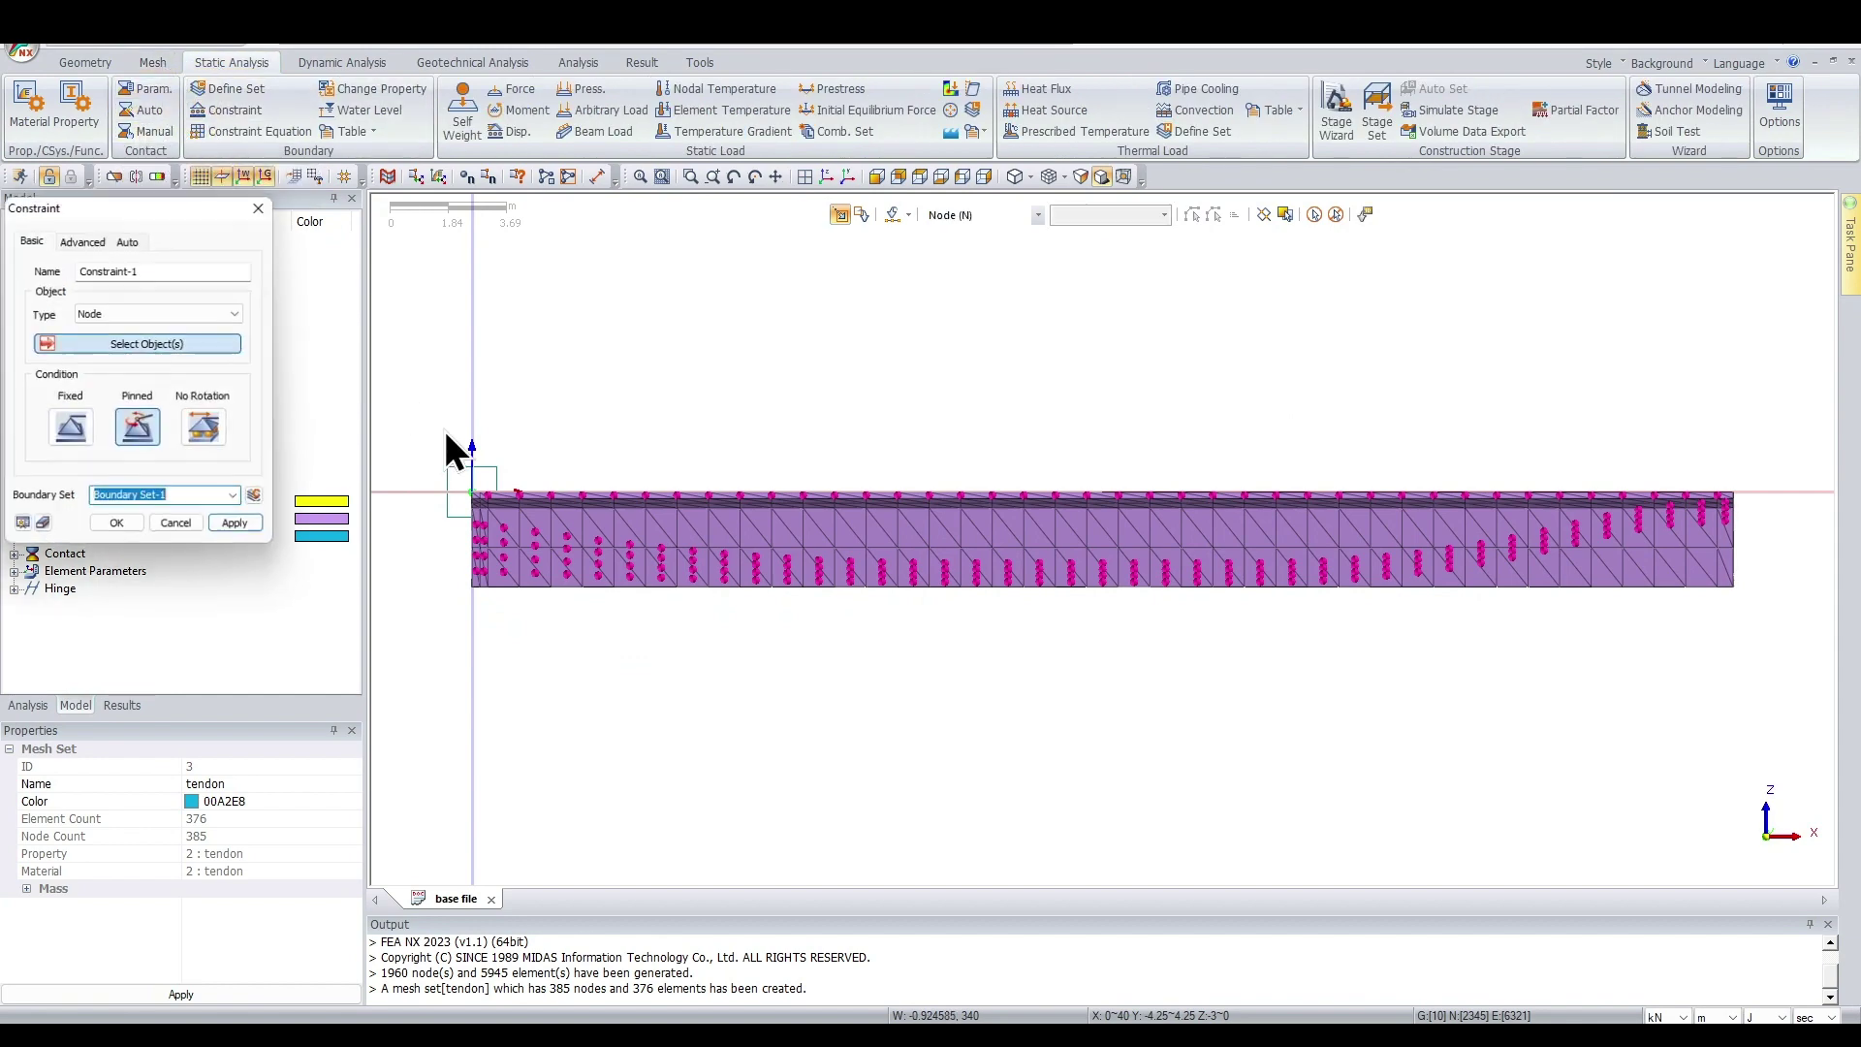
scroll(452, 601, "up", 3)
middle_click_drag(464, 603, 611, 643)
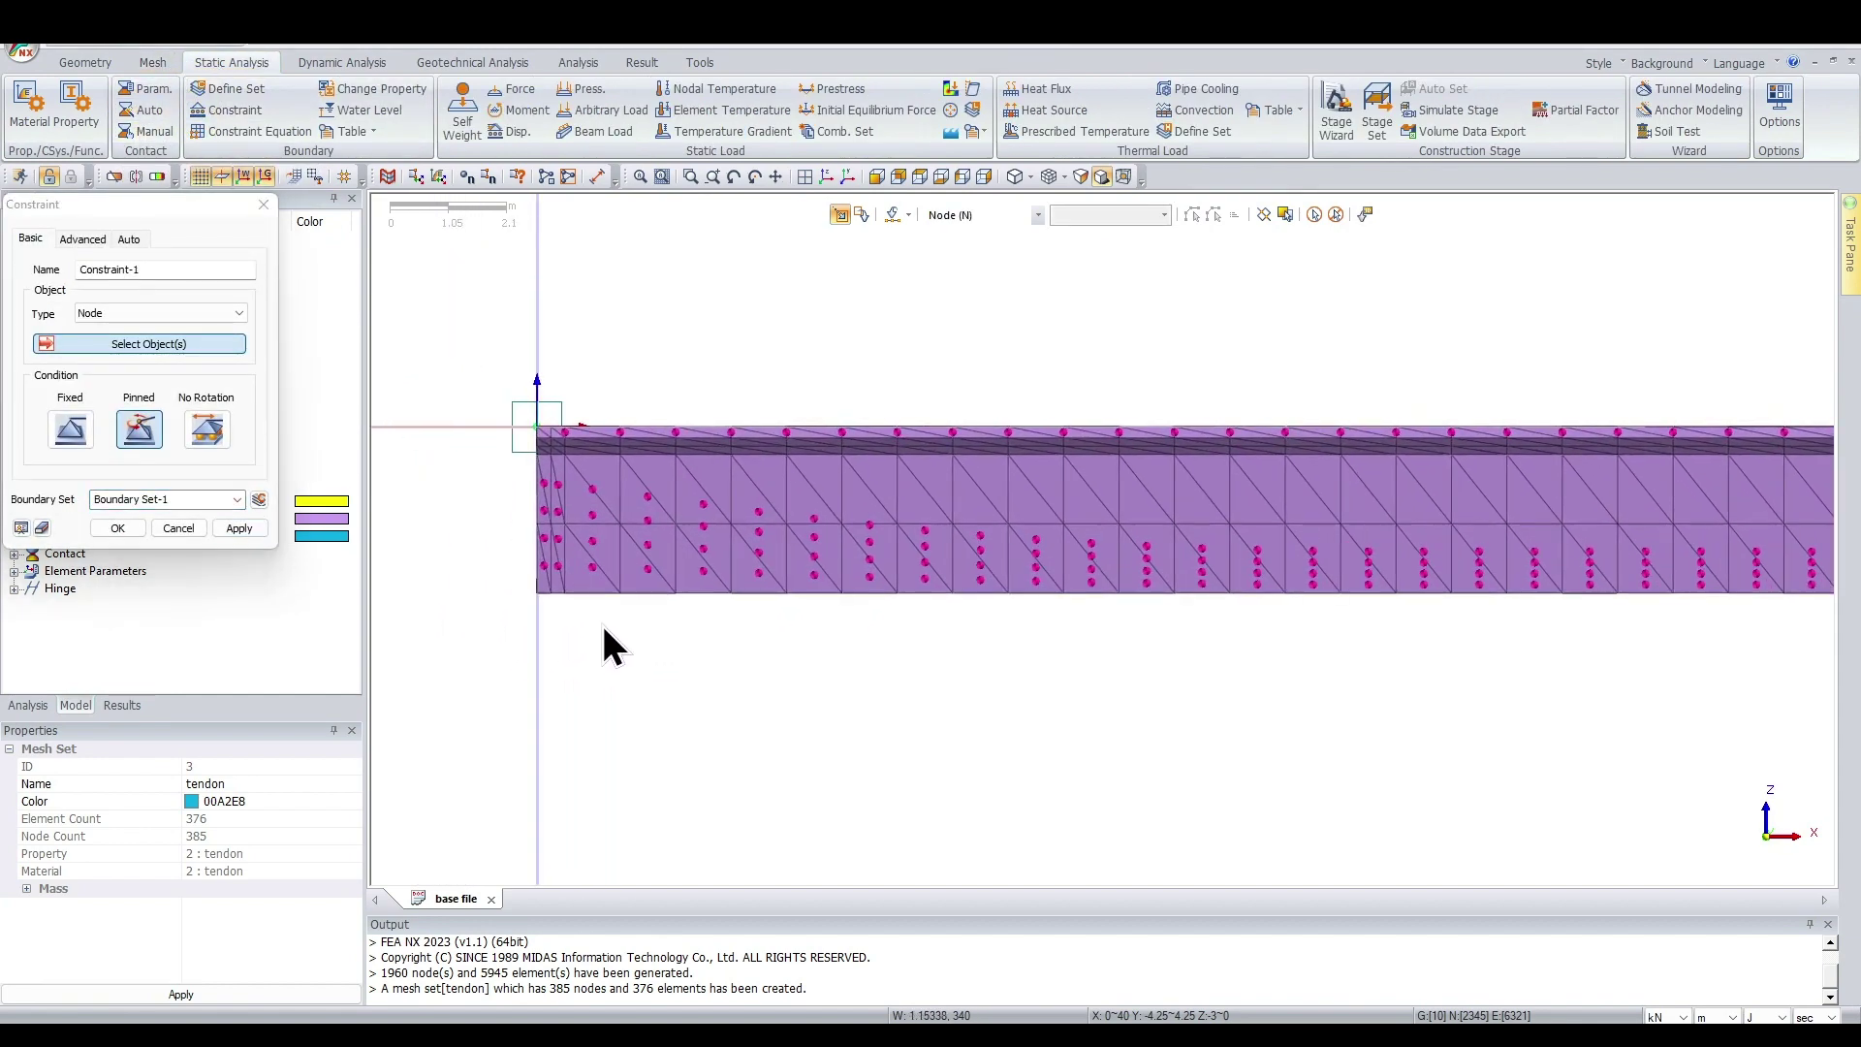
left_click(150, 433)
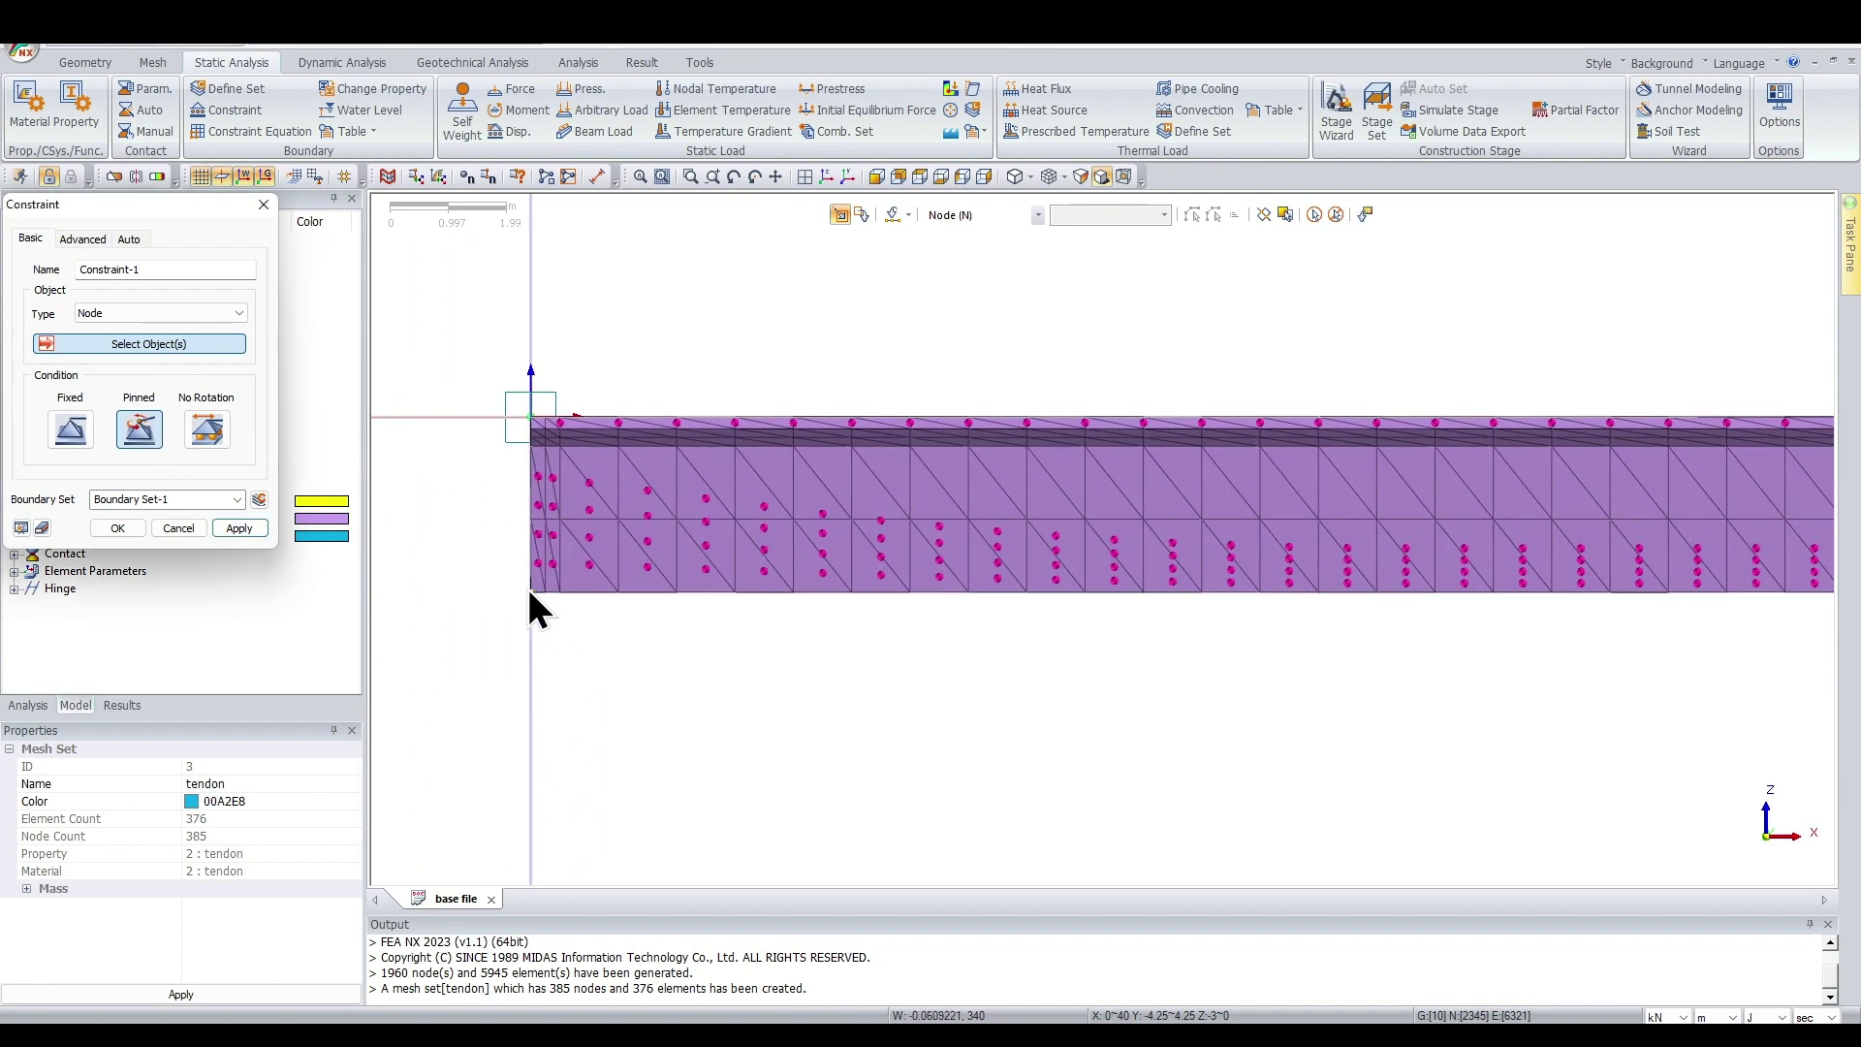
left_click(536, 615)
Add the bottom edge nodes at the girder's far end to the pinned constraint and create it in boundary set pinned
scroll(909, 671, "down", 3)
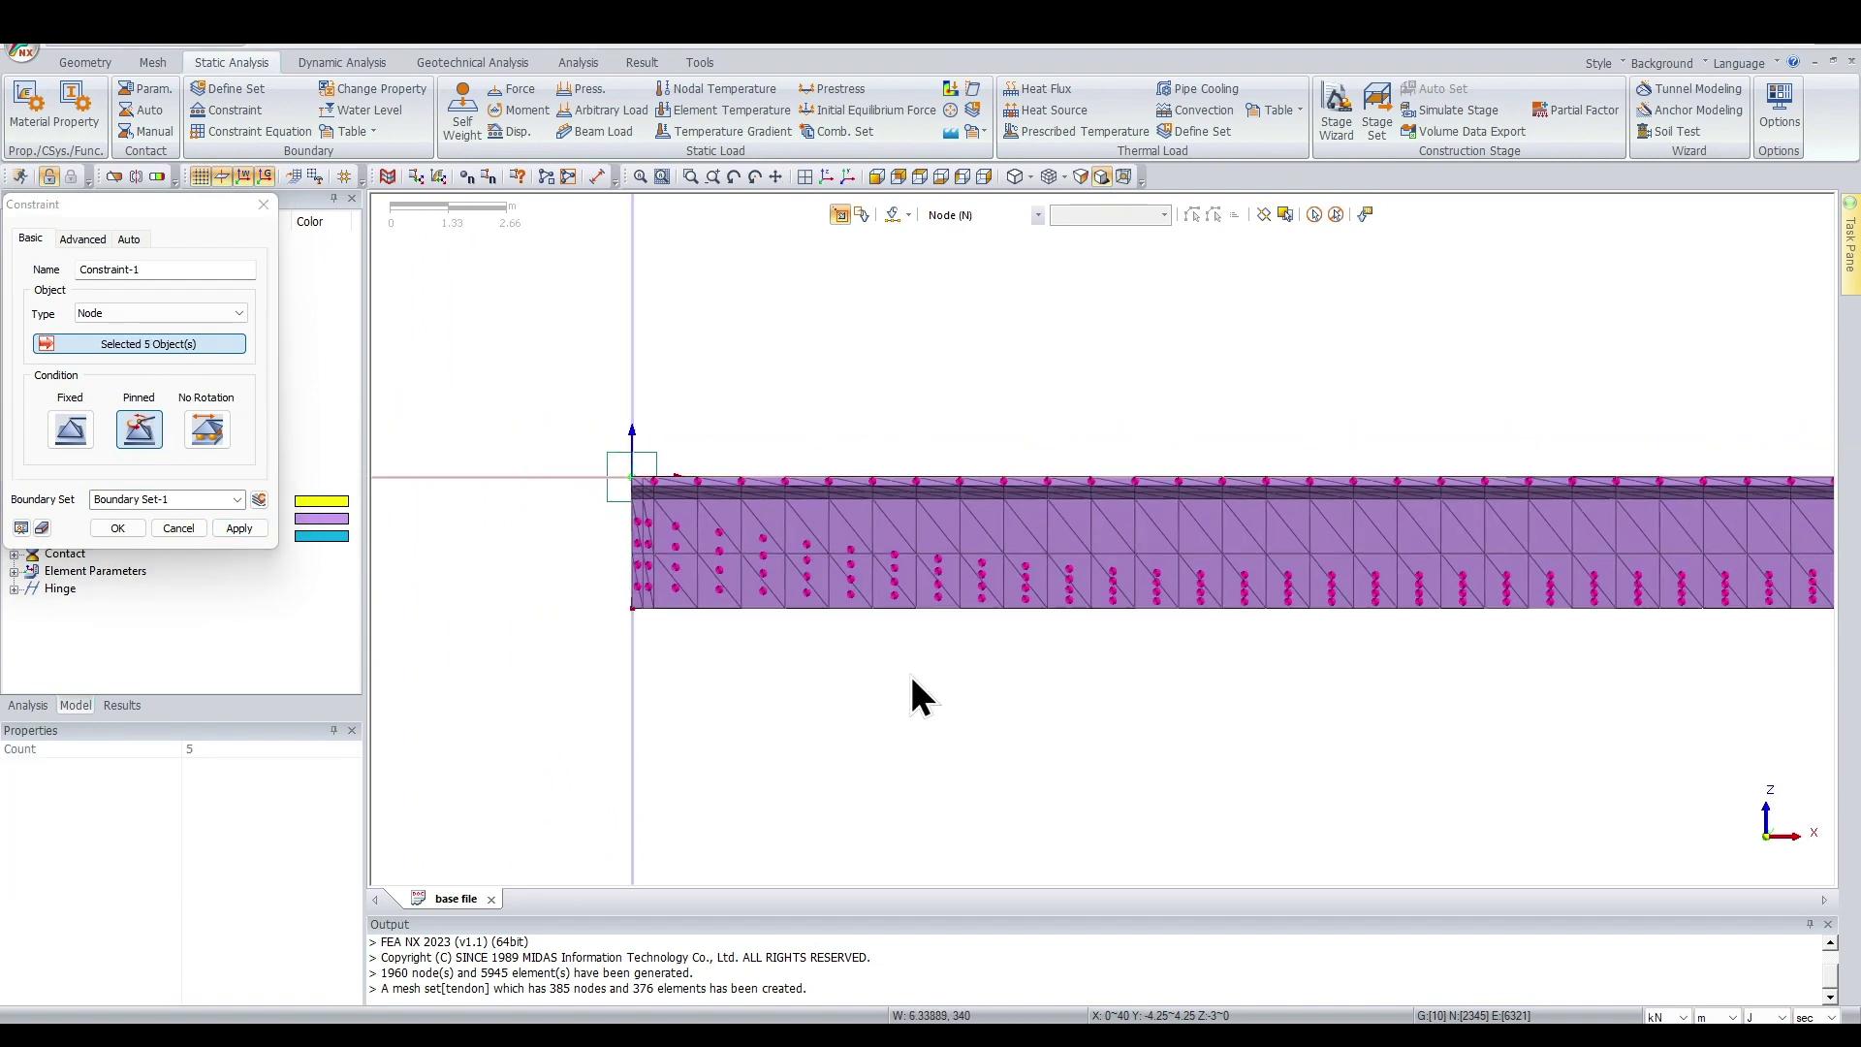
scroll(1441, 652, "up", 3)
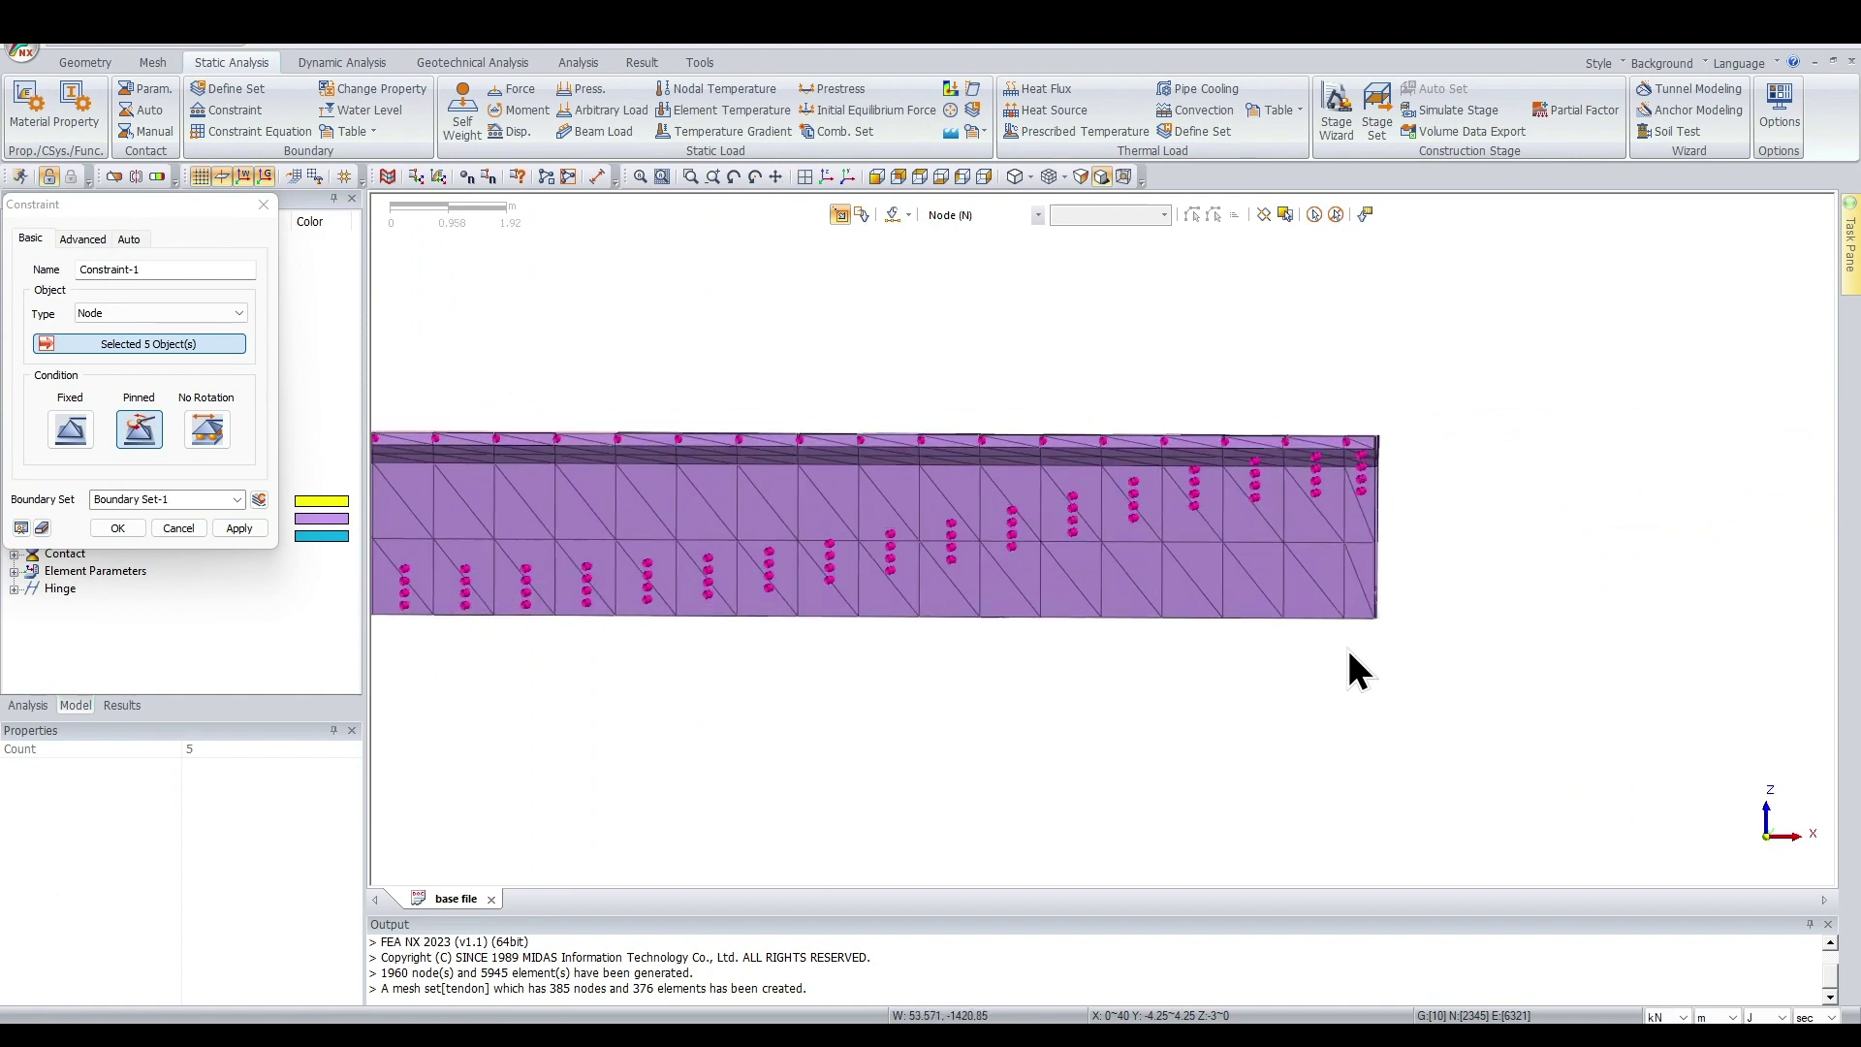
left_click_drag(1391, 638, 1390, 636)
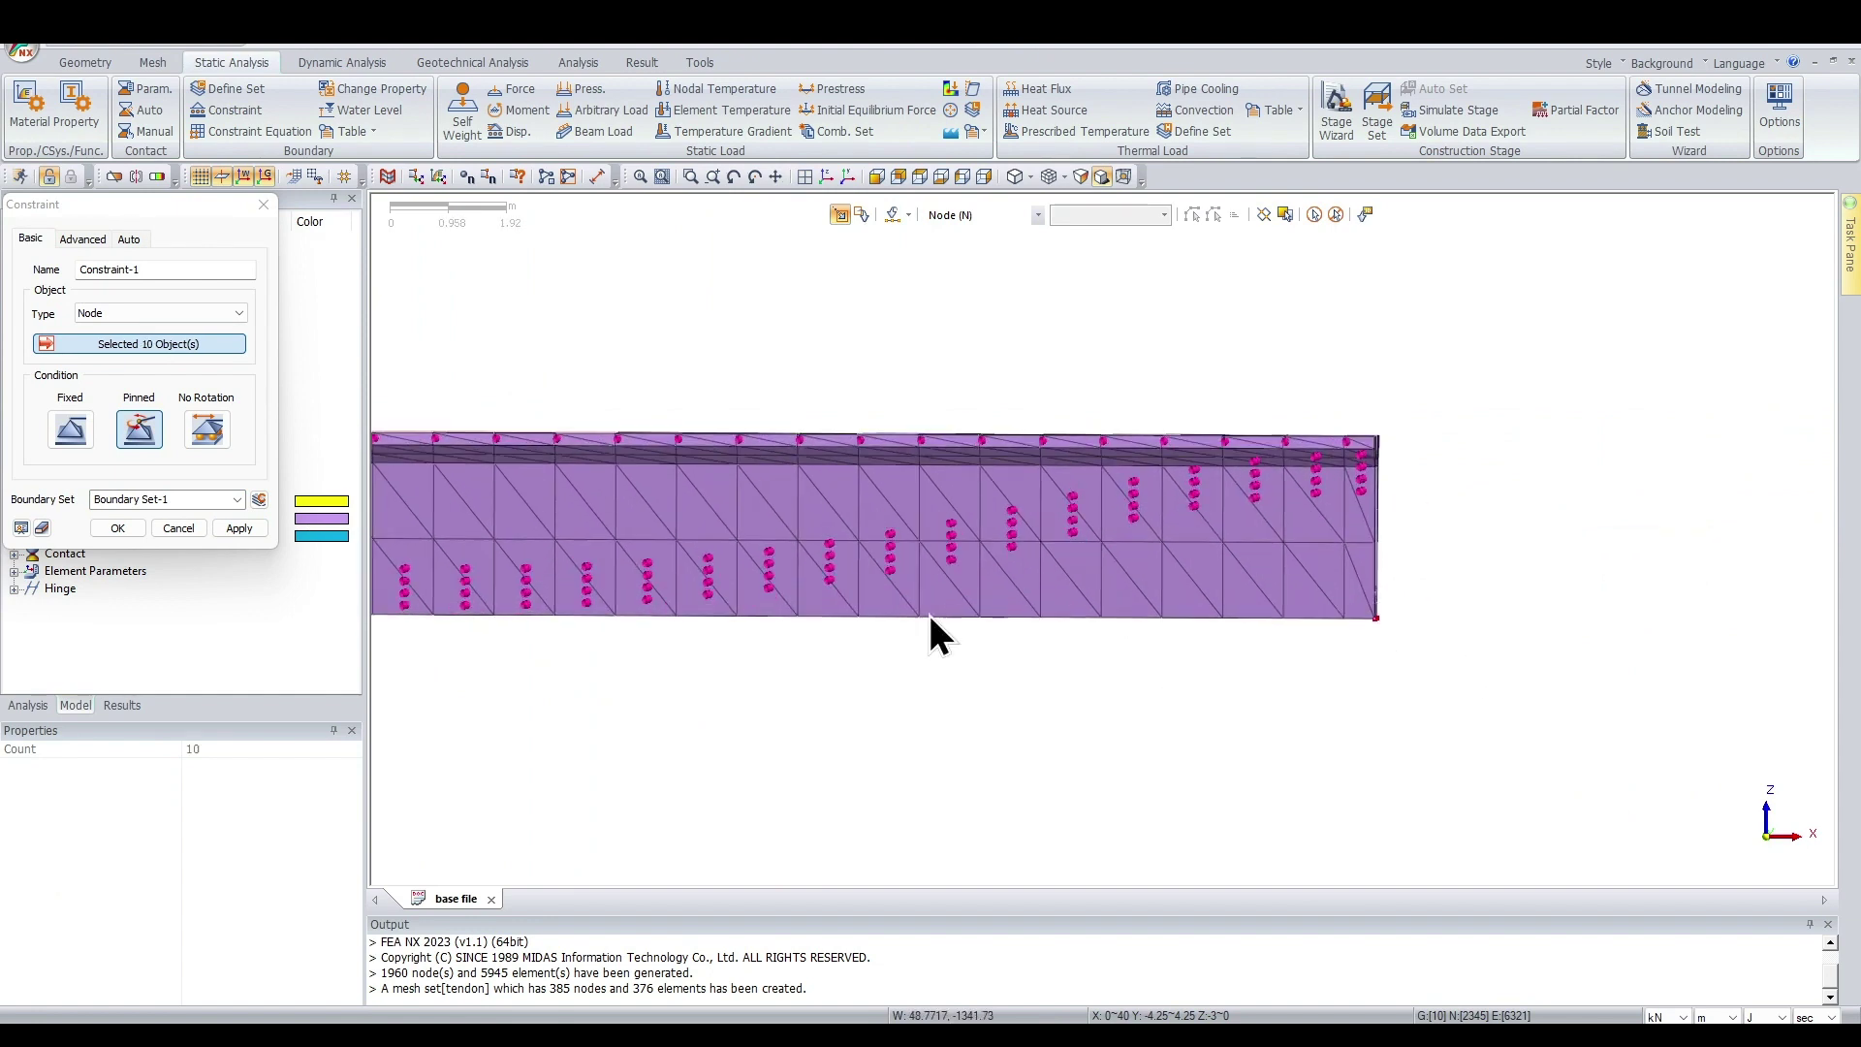
left_click(176, 499)
type("pinned")
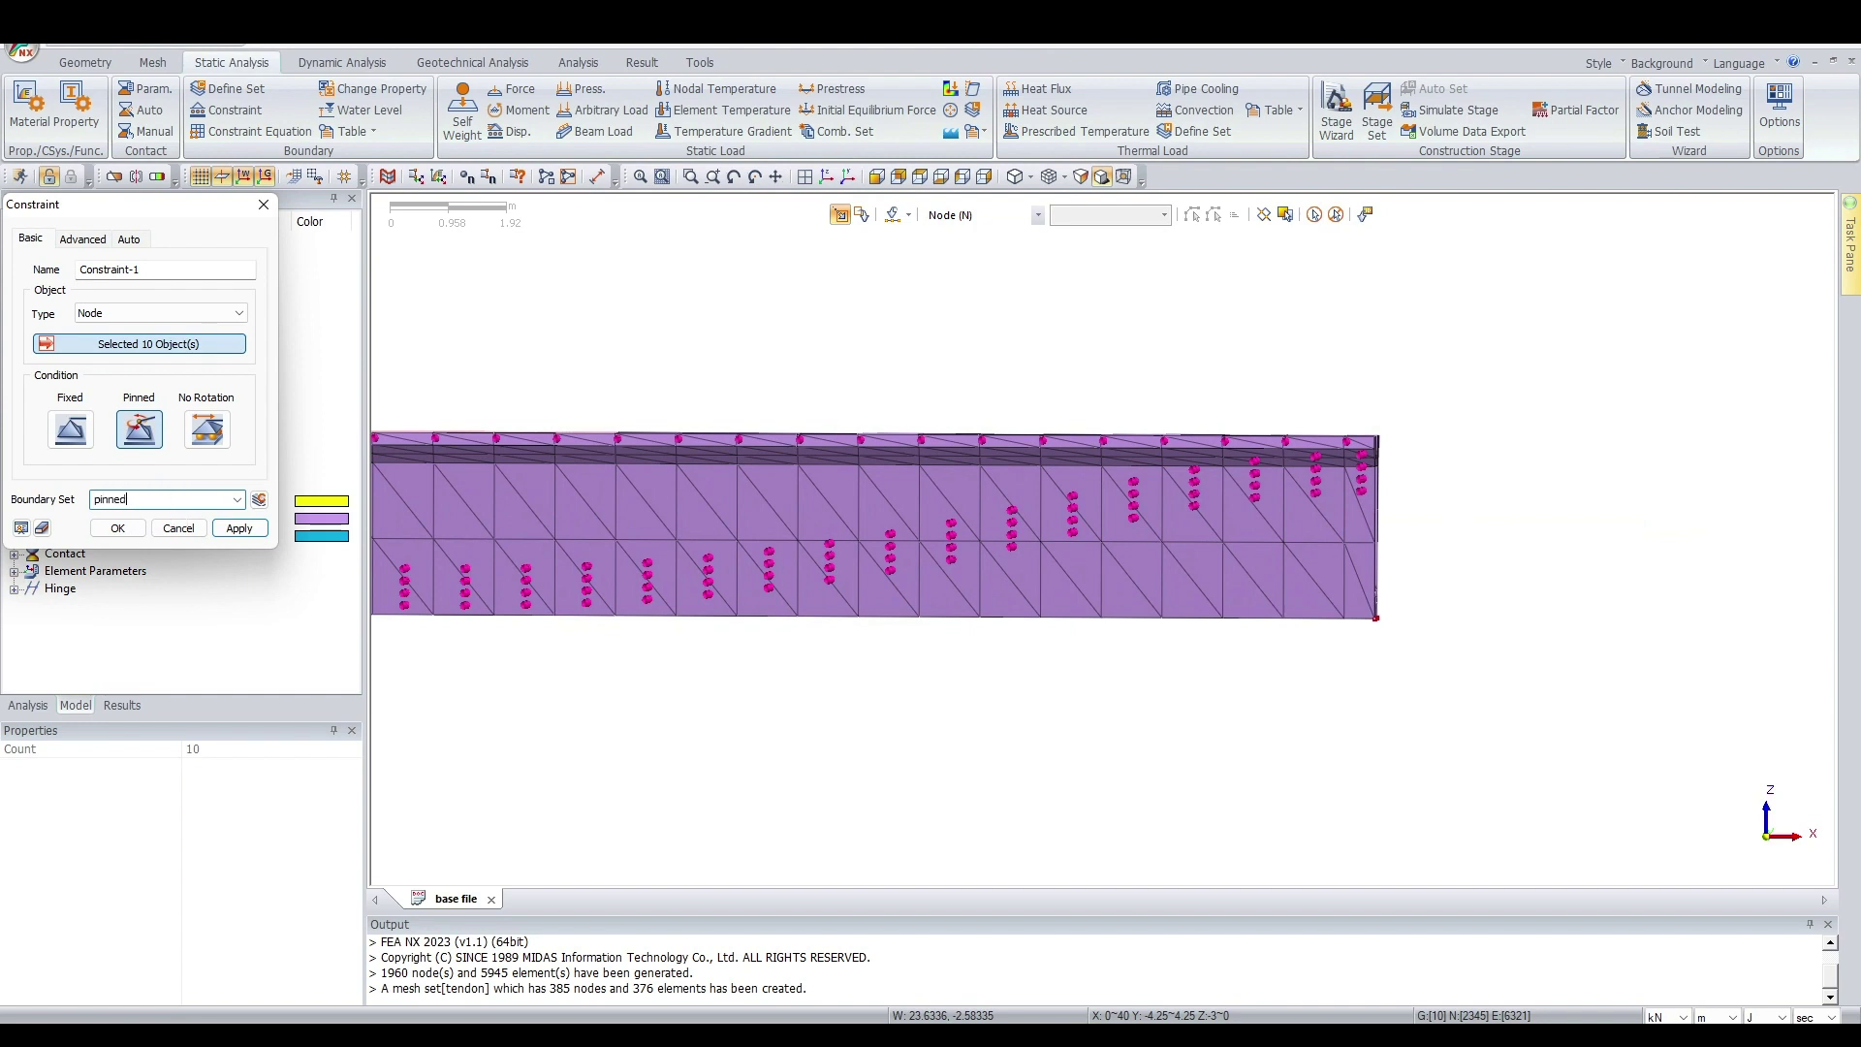
left_click(121, 530)
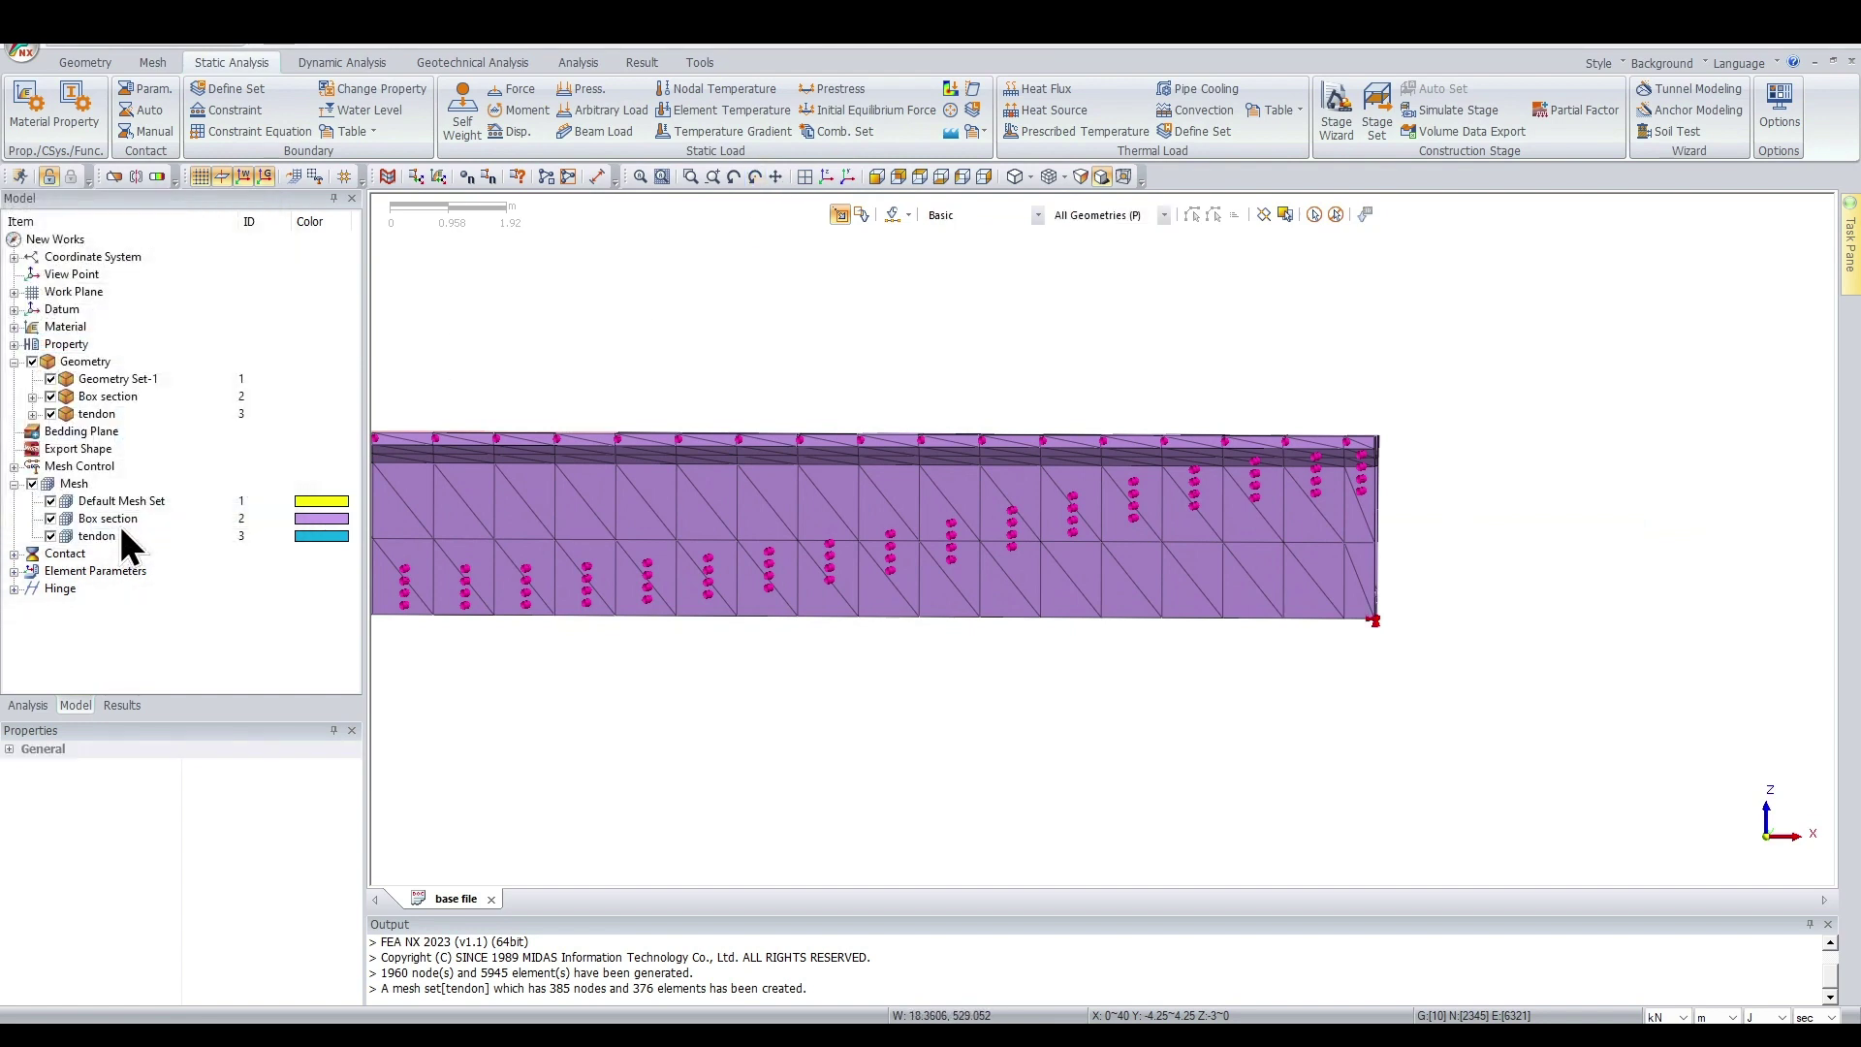
Review the pinned constraint's properties and check its supports at both girder ends in side and 3D views
left_click(35, 706)
double_click(79, 291)
double_click(91, 309)
double_click(118, 327)
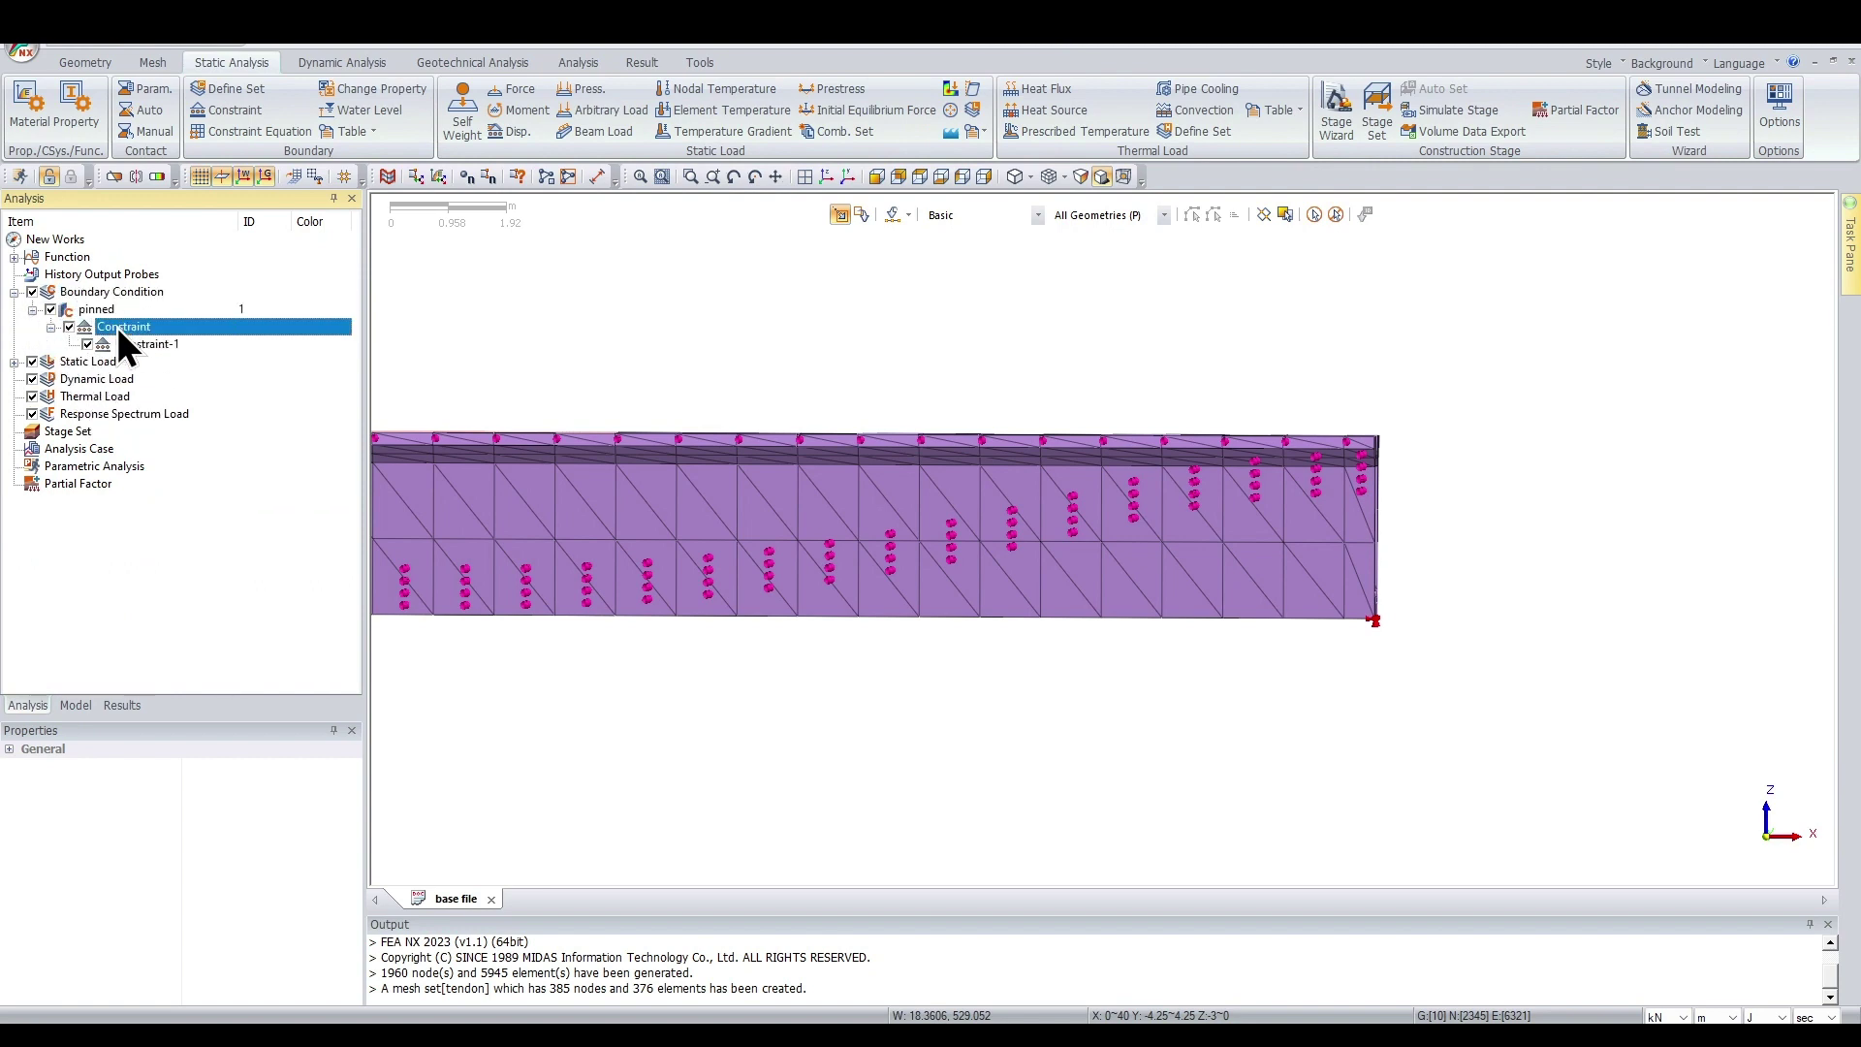
left_click(131, 345)
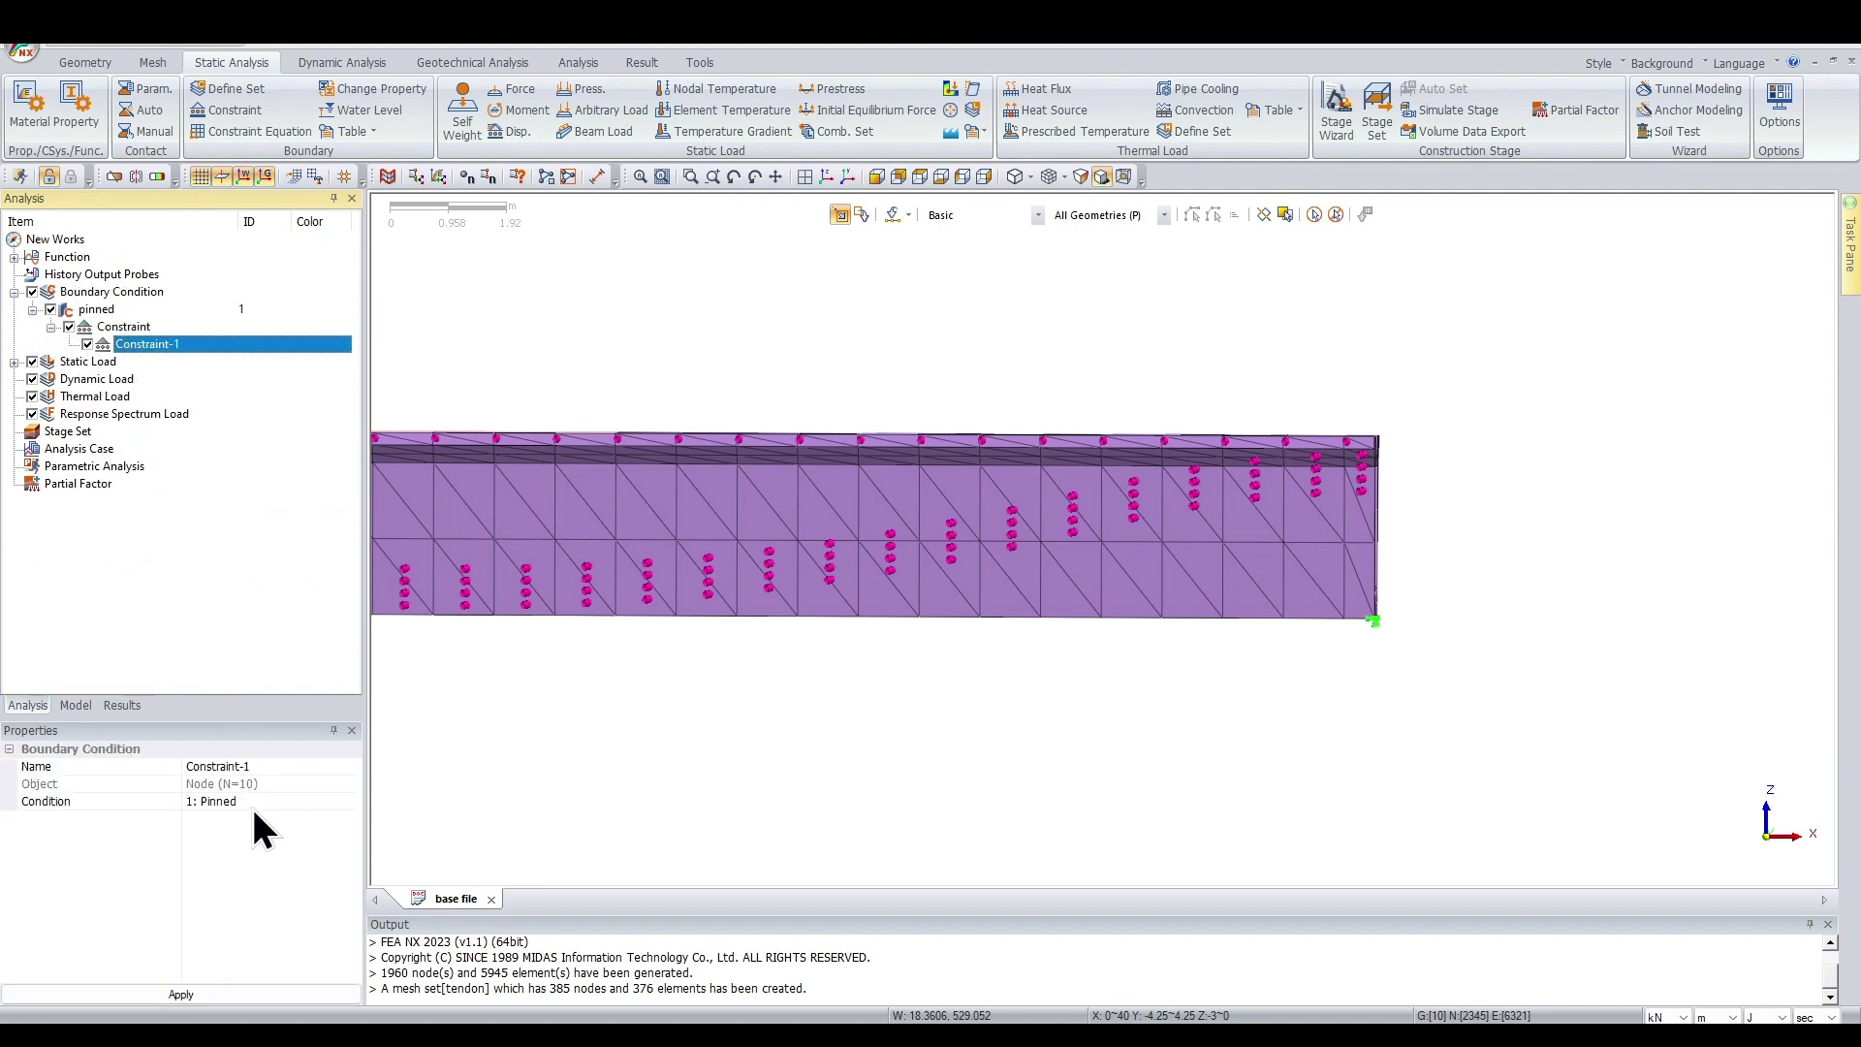
scroll(1230, 615, "down", 2)
middle_click_drag(886, 615, 1217, 617)
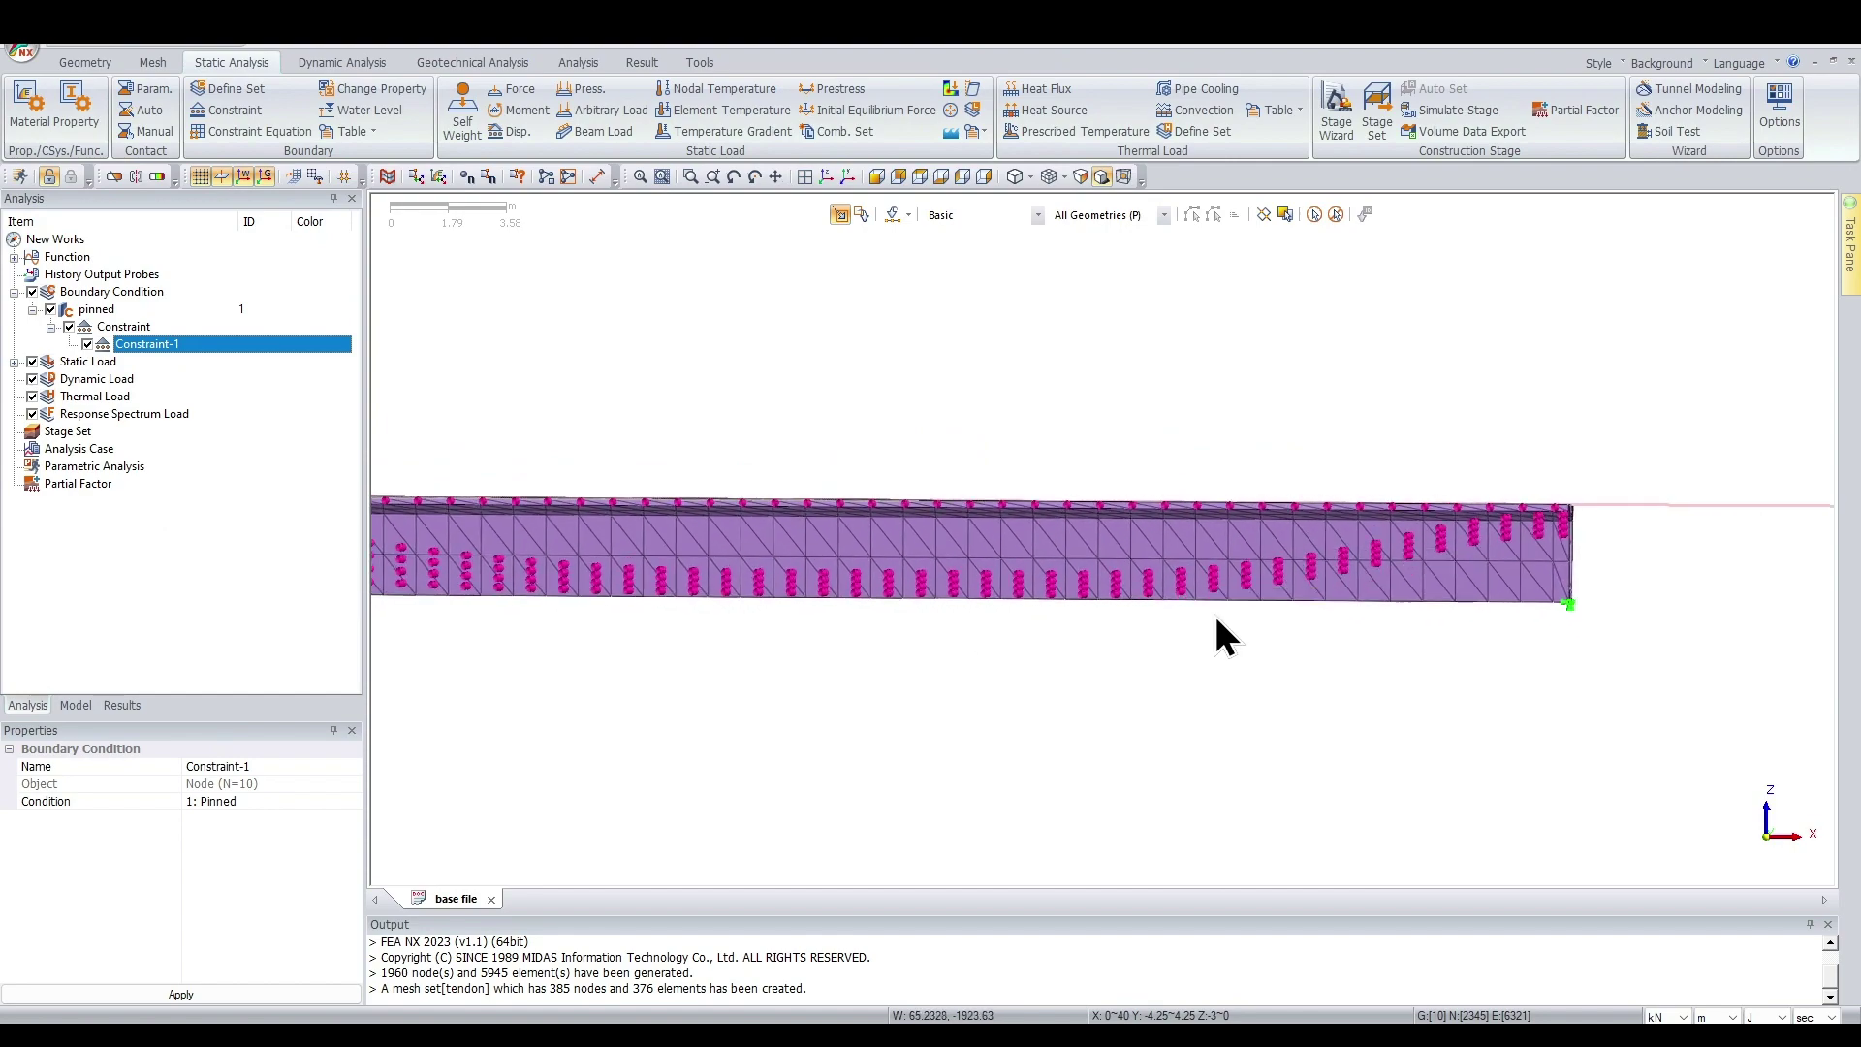
scroll(1215, 617, "down", 1)
middle_click_drag(826, 648, 878, 656, "ctrl")
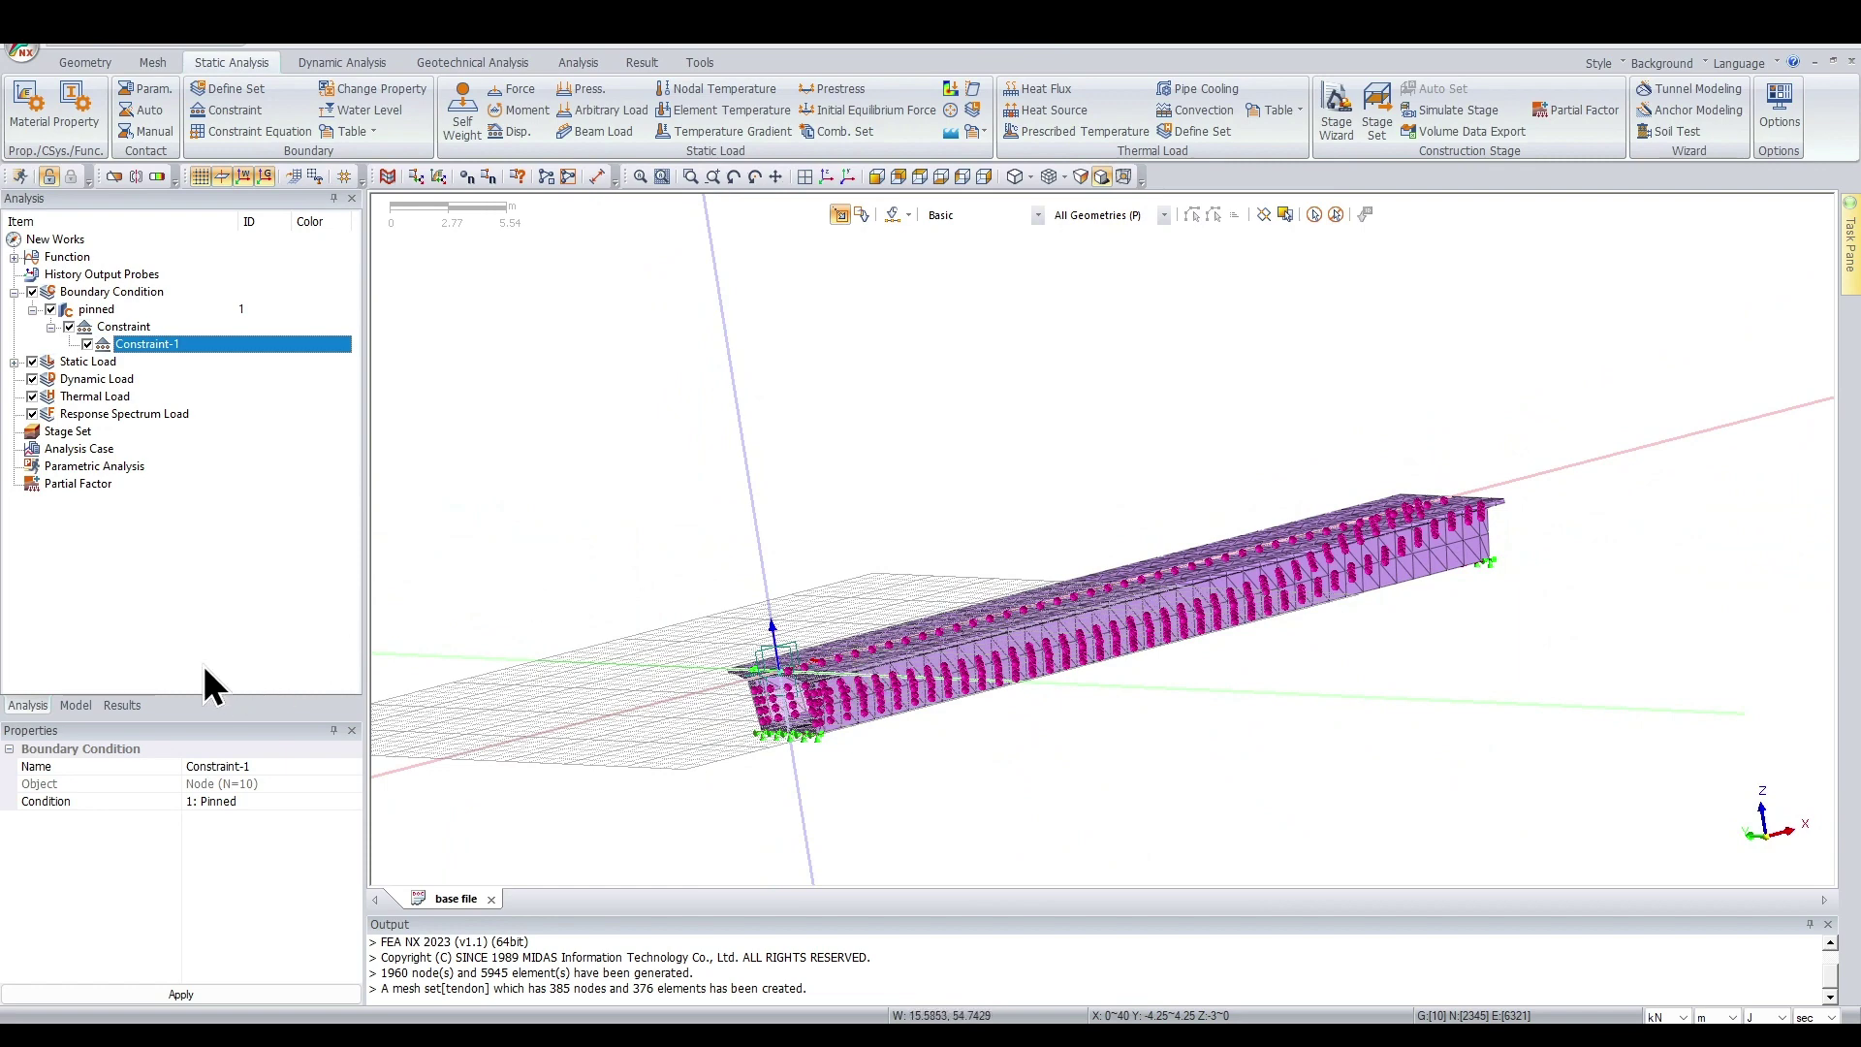
Create a Linear Static analysis case titled Linear Static with all mesh, boundary condition and static load sets active
right_click(91, 446)
left_click(125, 450)
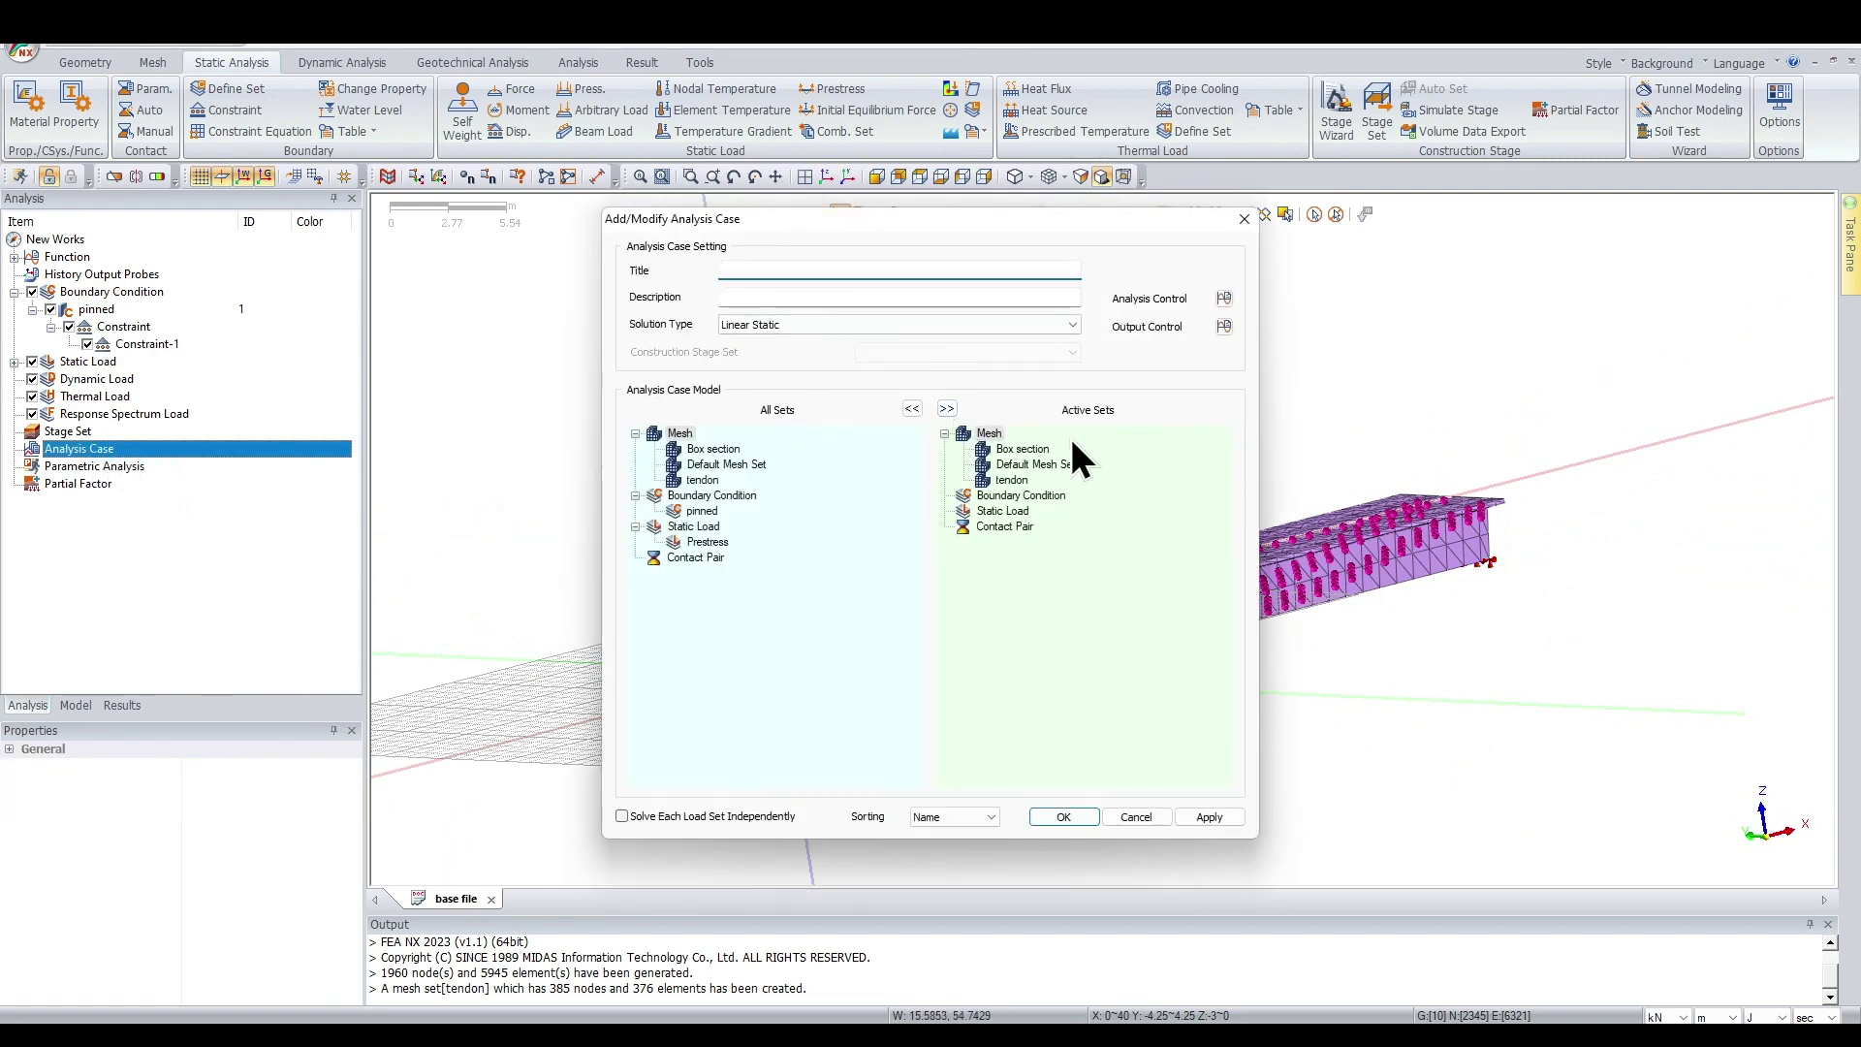
left_click(947, 408)
left_click(822, 272)
type("Linear Sta")
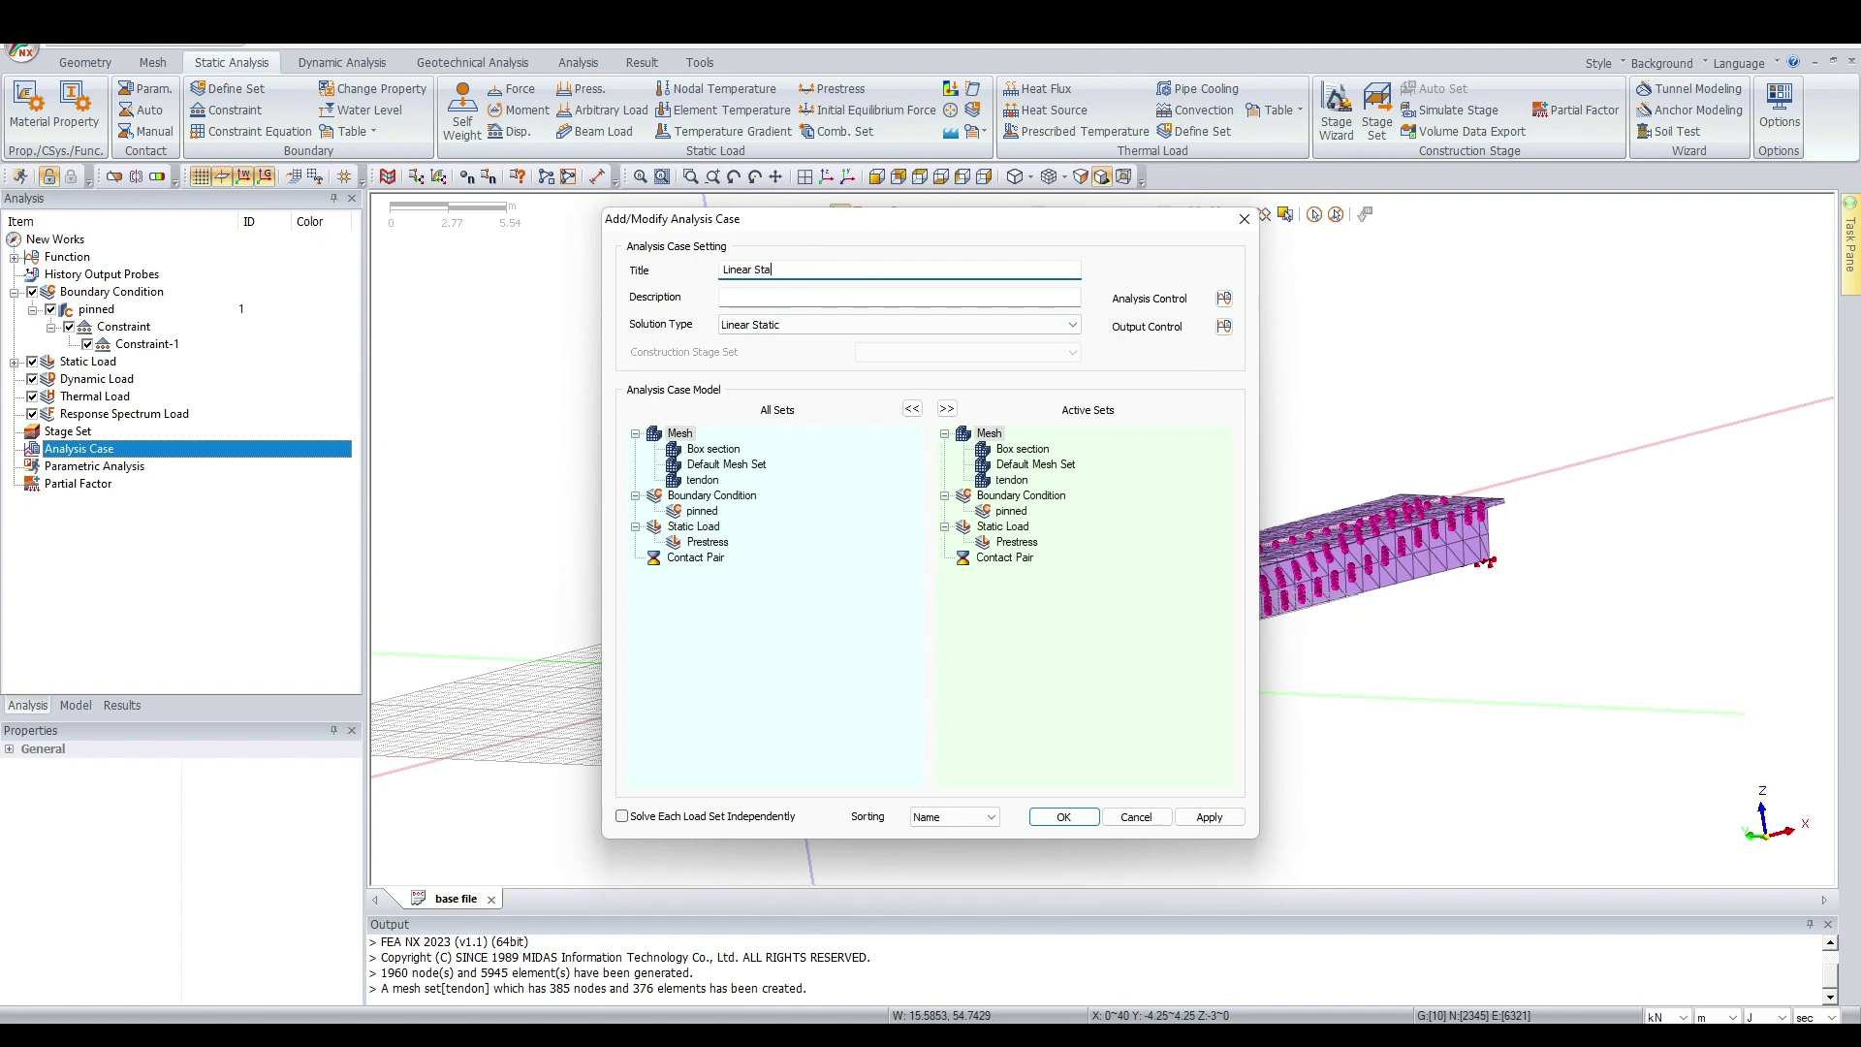
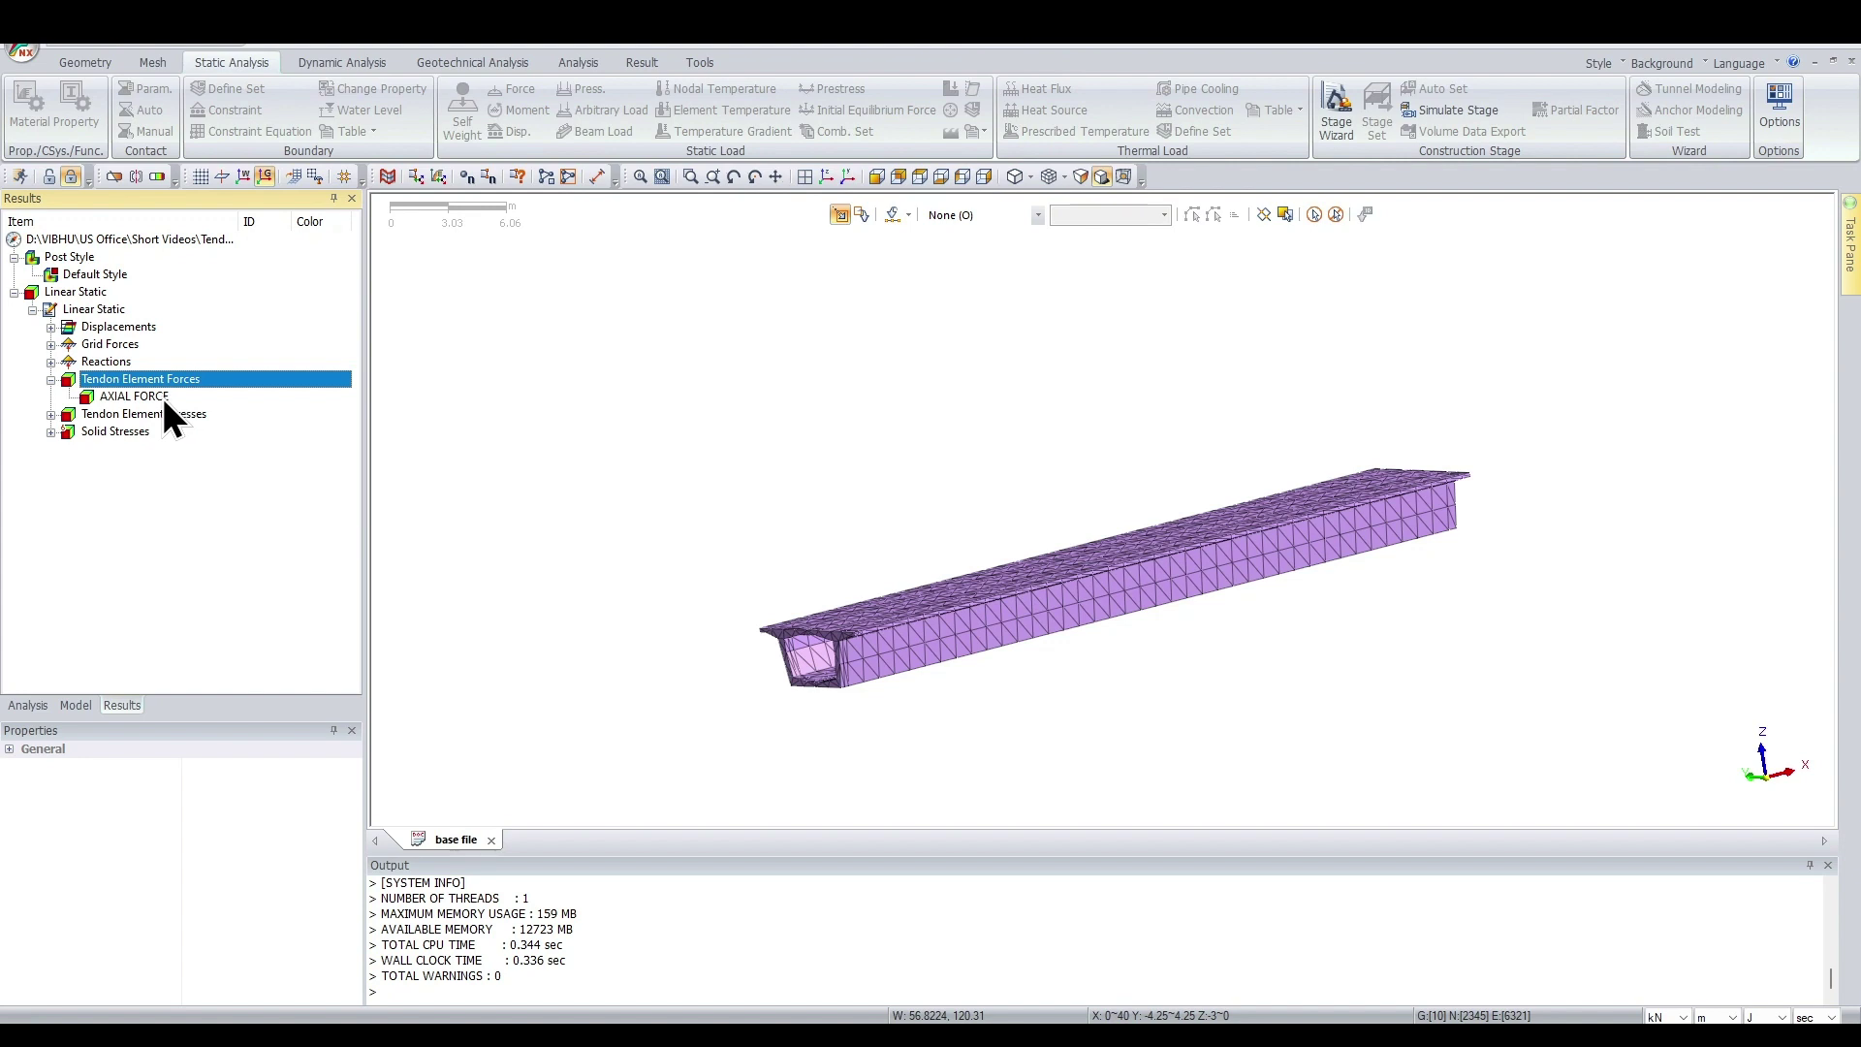
Plot the axial force of the tendon elements and hide the box section mesh to expose the tendon diagram
double_click(165, 400)
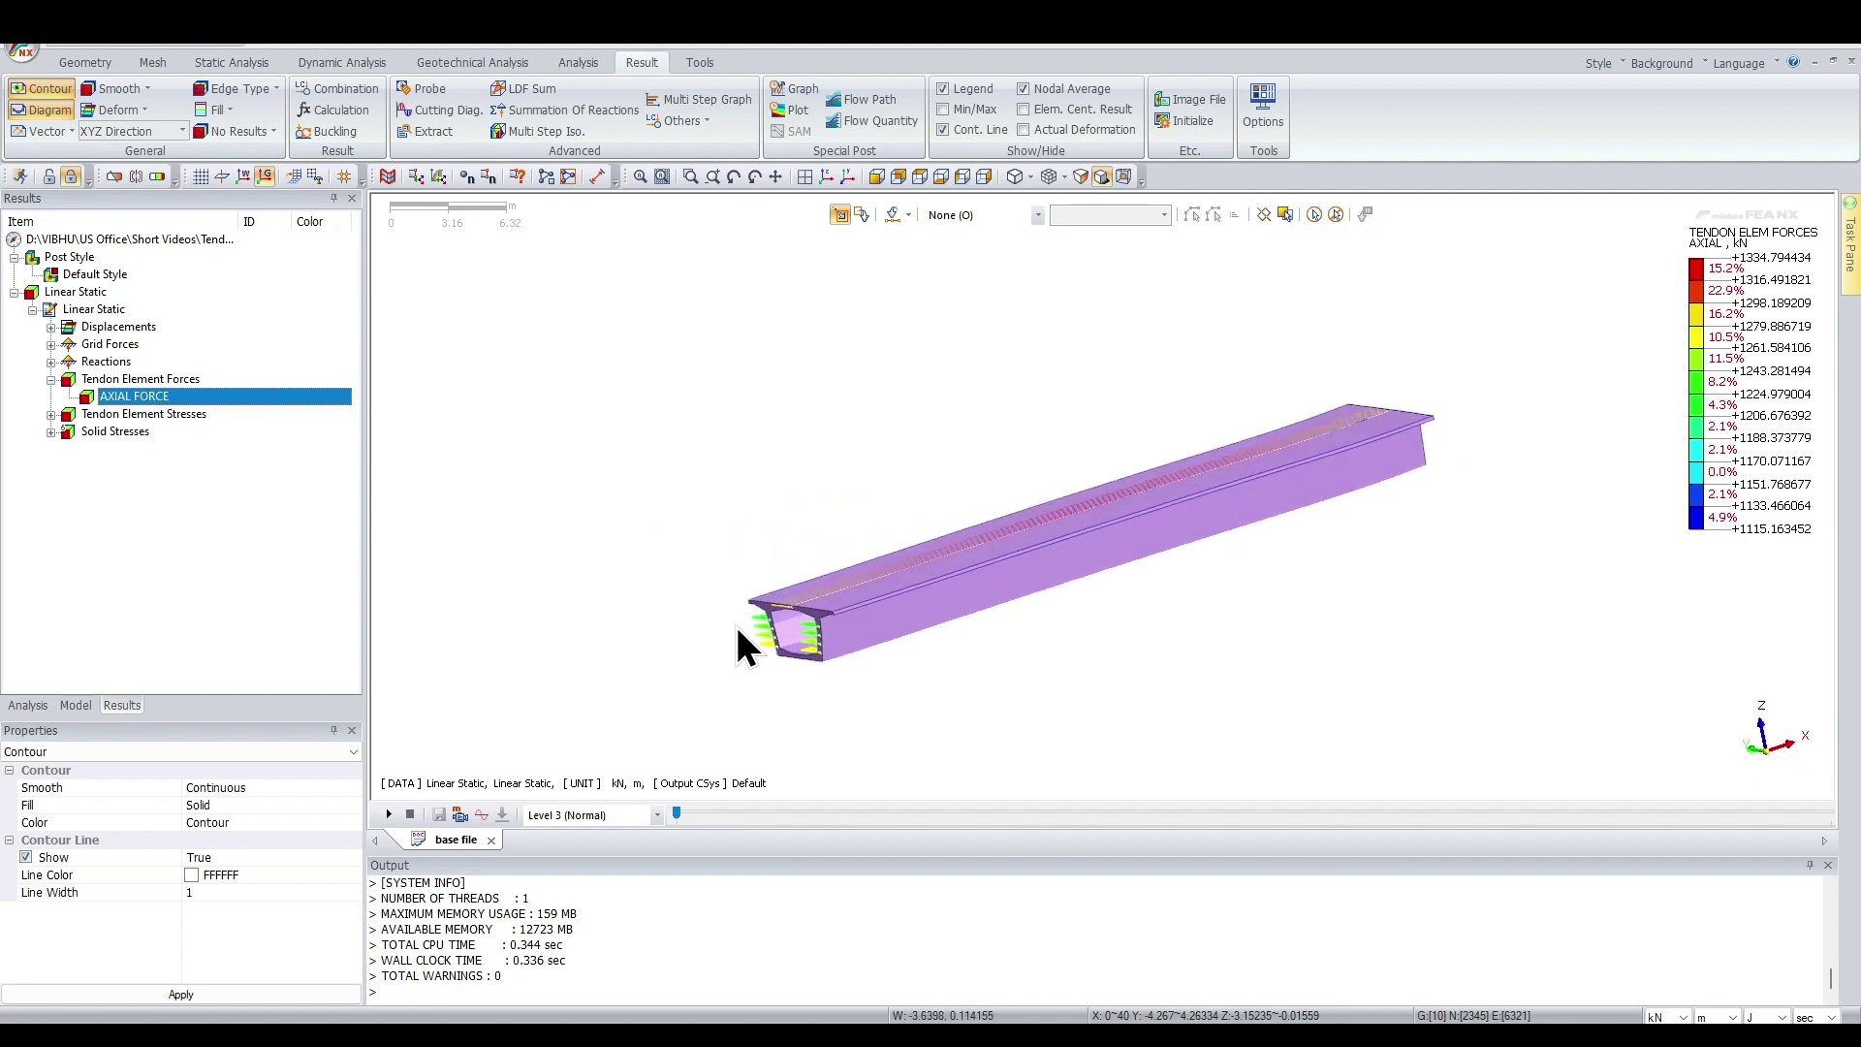
scroll(734, 622, "up", 3)
left_click(27, 705)
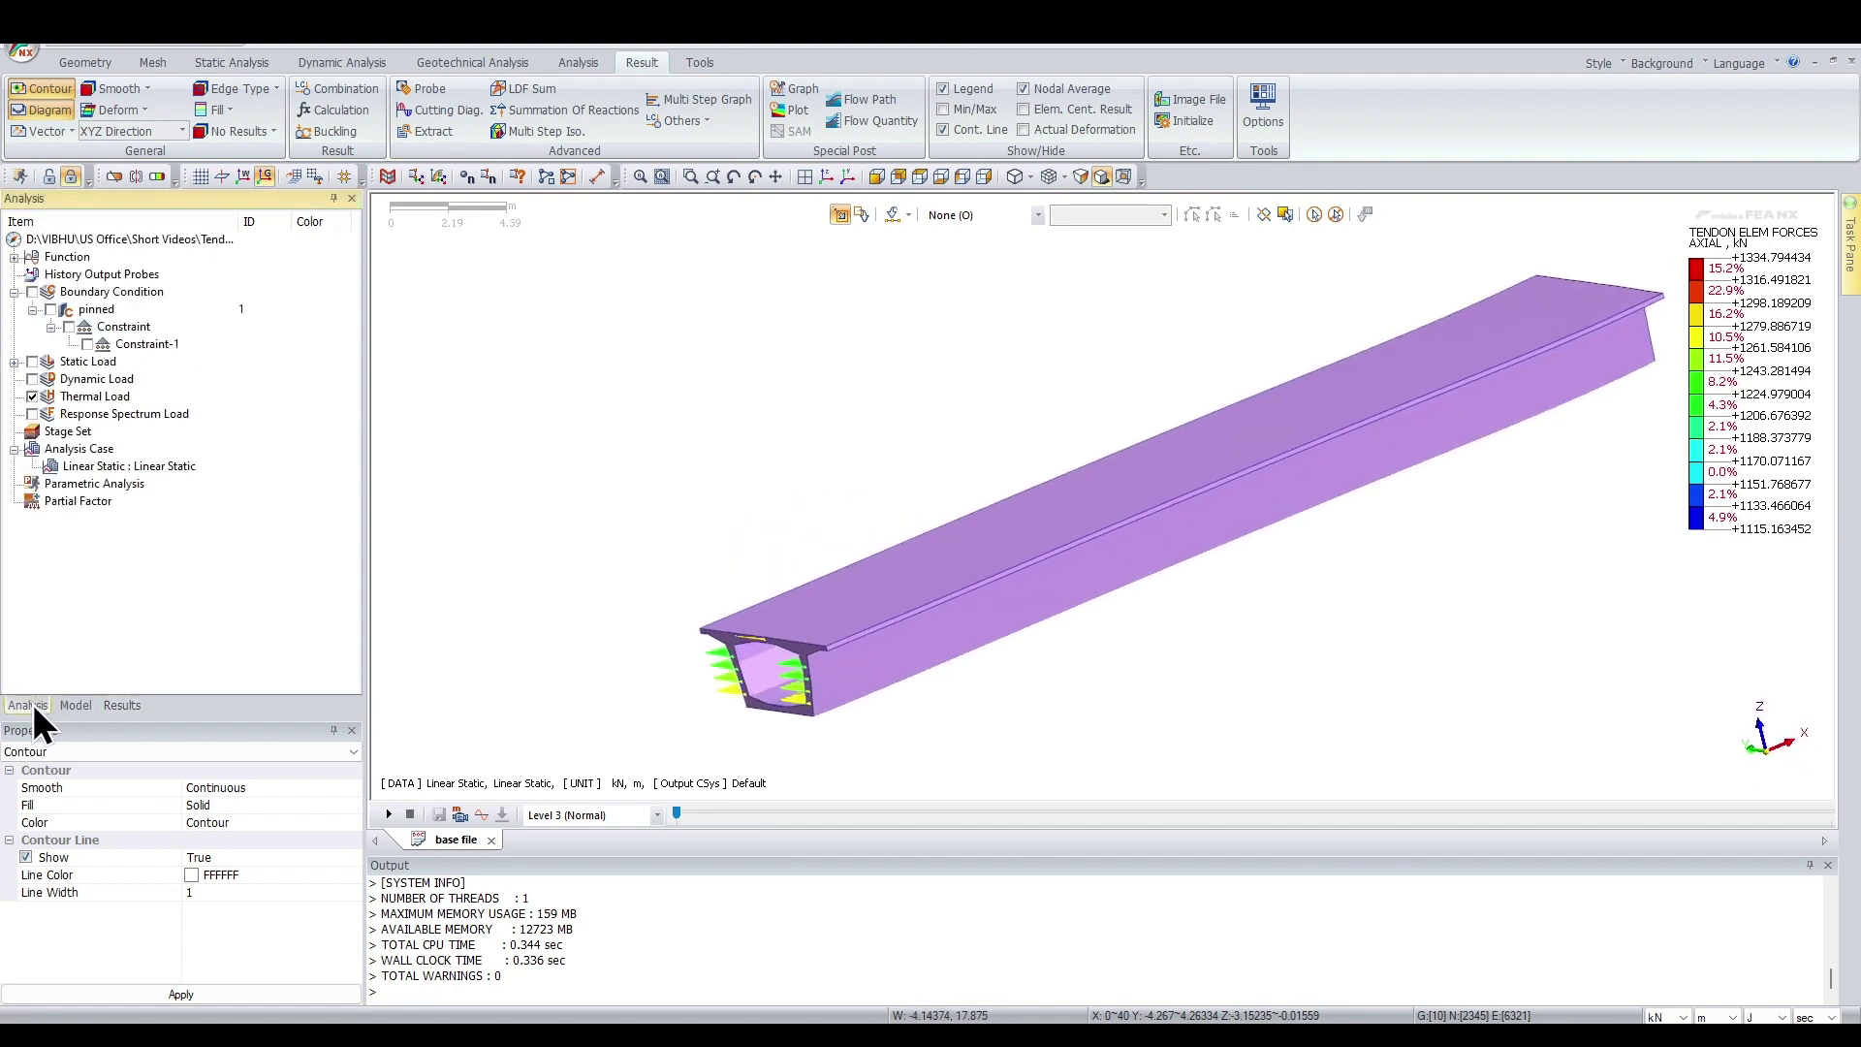
left_click(87, 704)
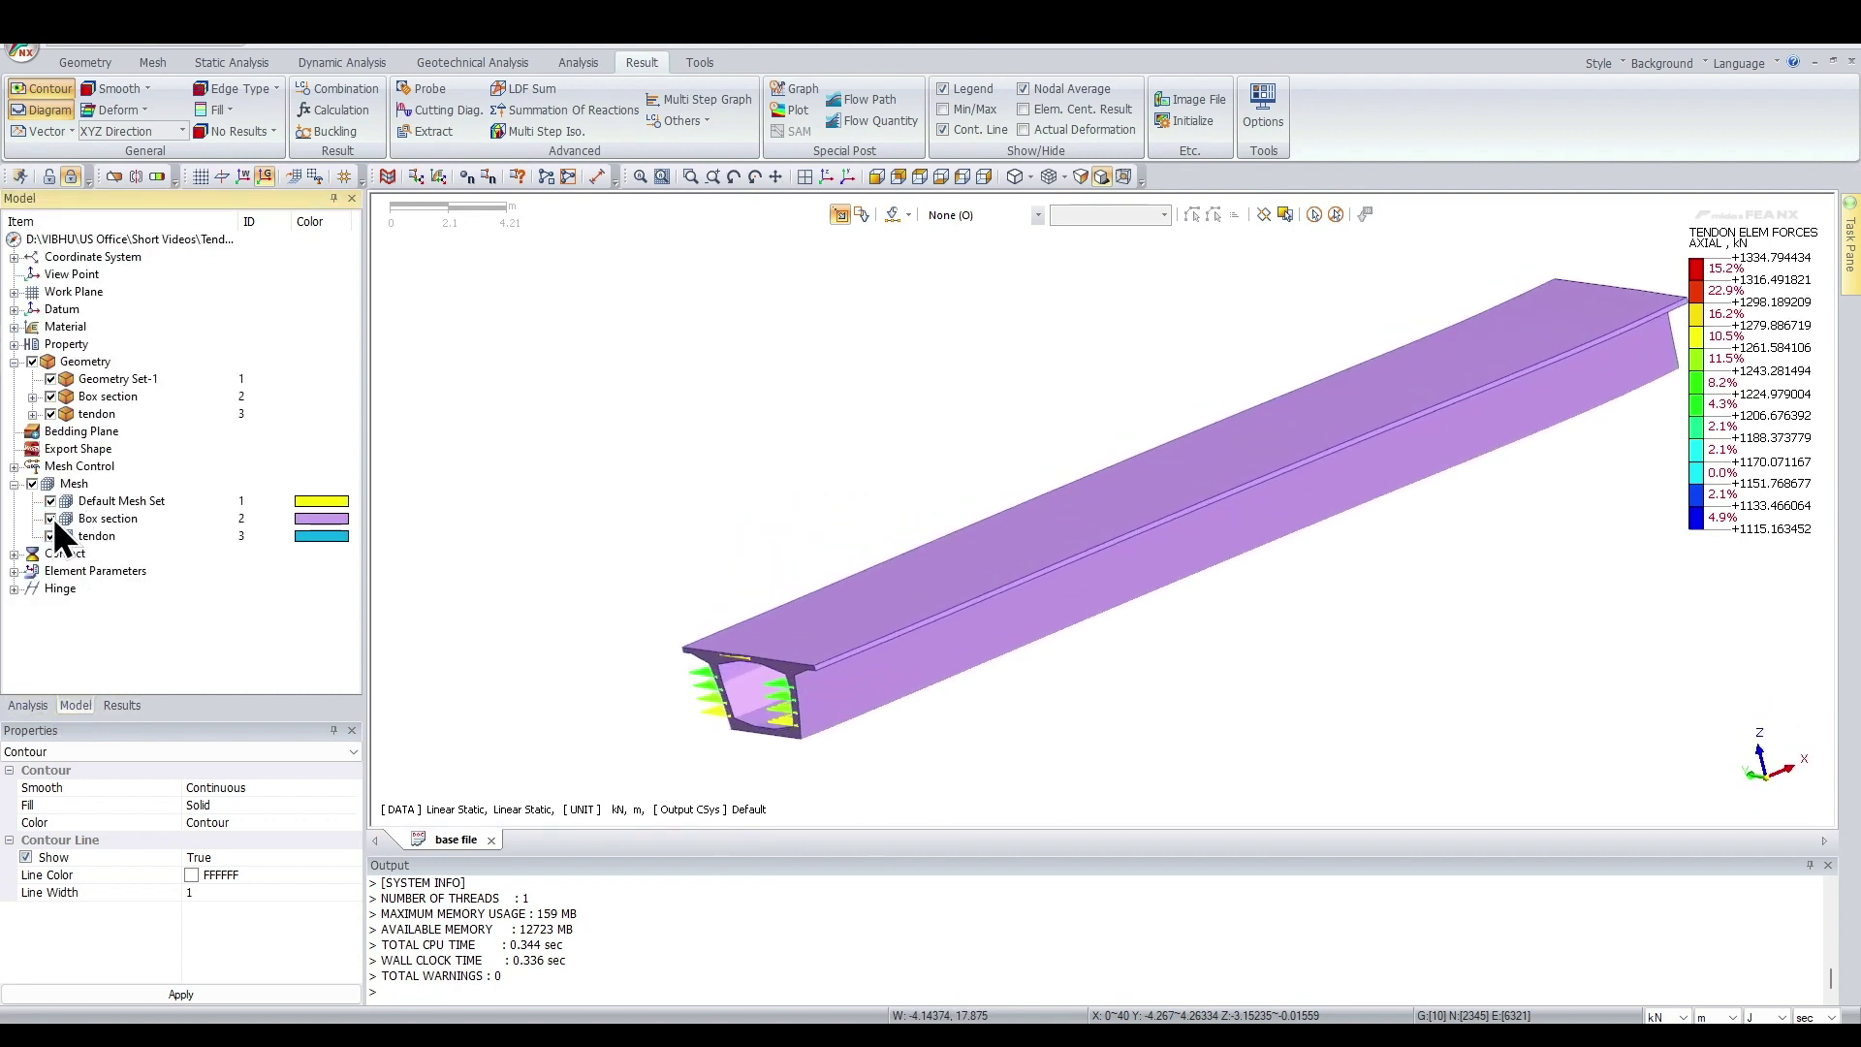
left_click(50, 518)
middle_click_drag(770, 607, 1707, 320)
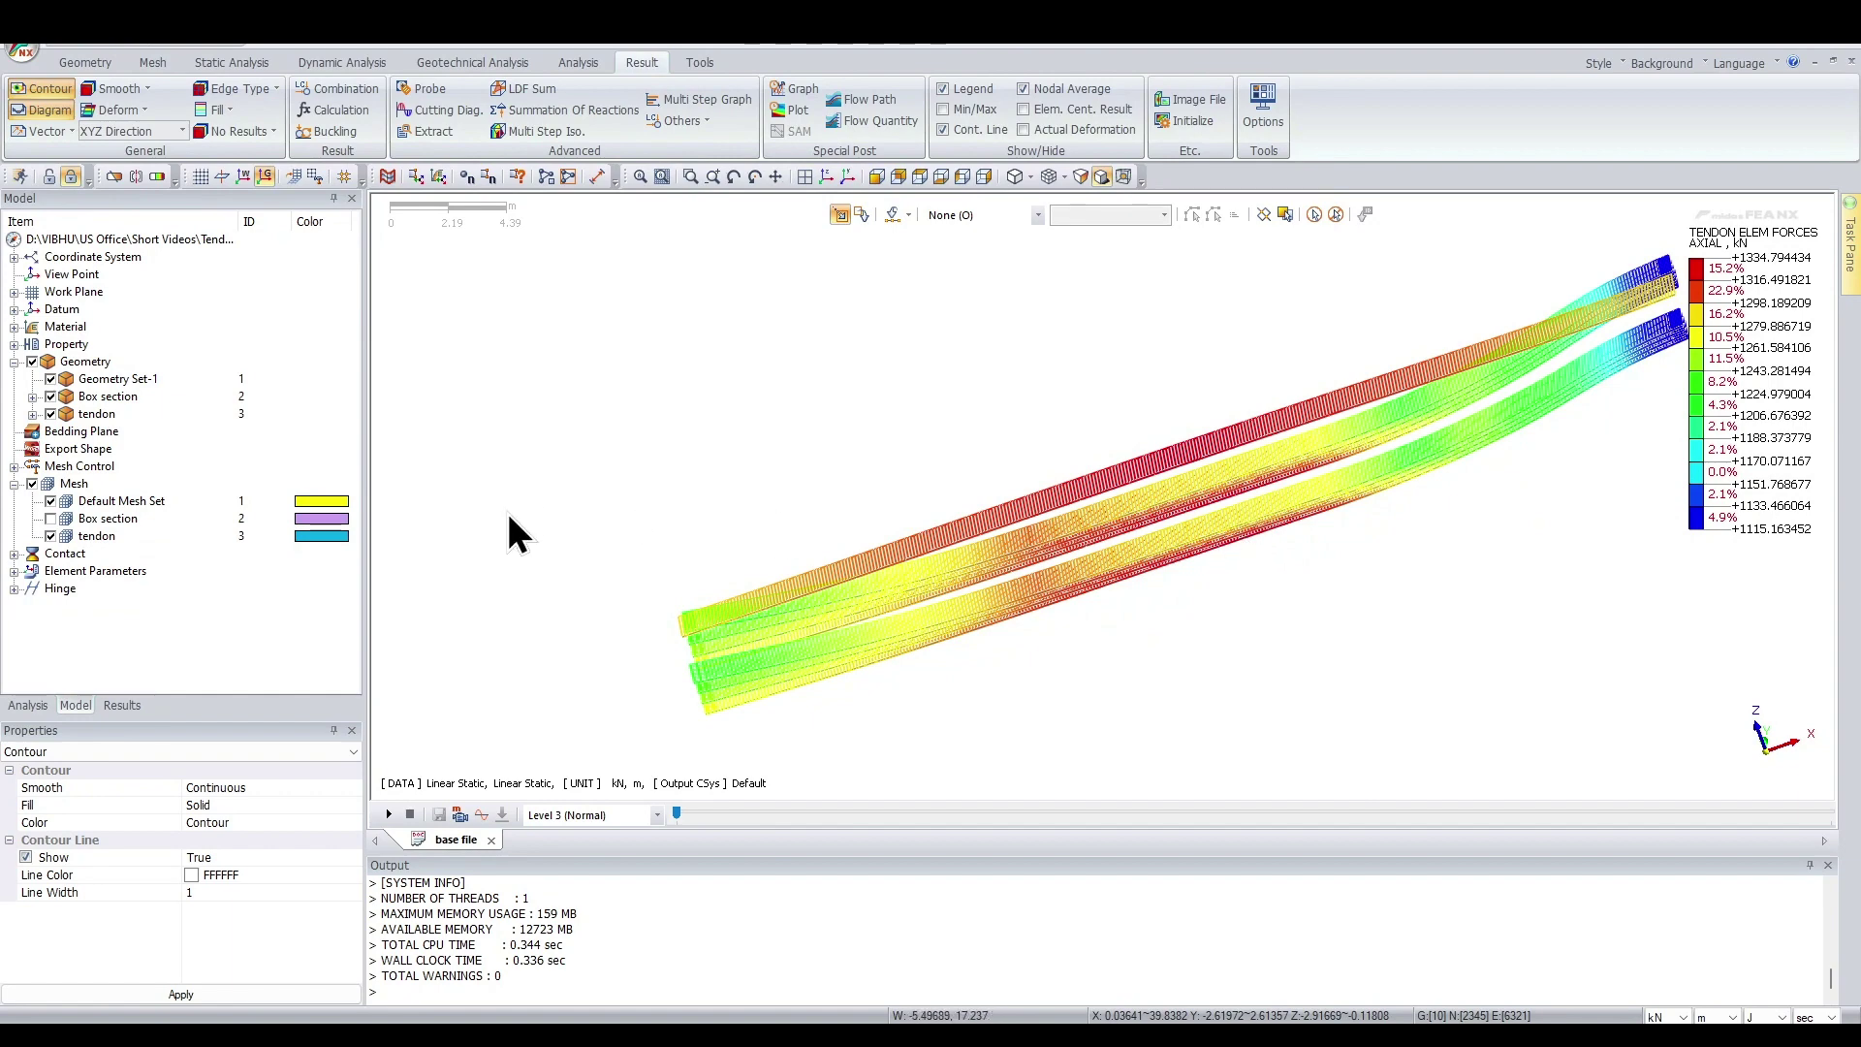
Plot the axial stress of the tendon elements and view it from another angle
left_click(122, 705)
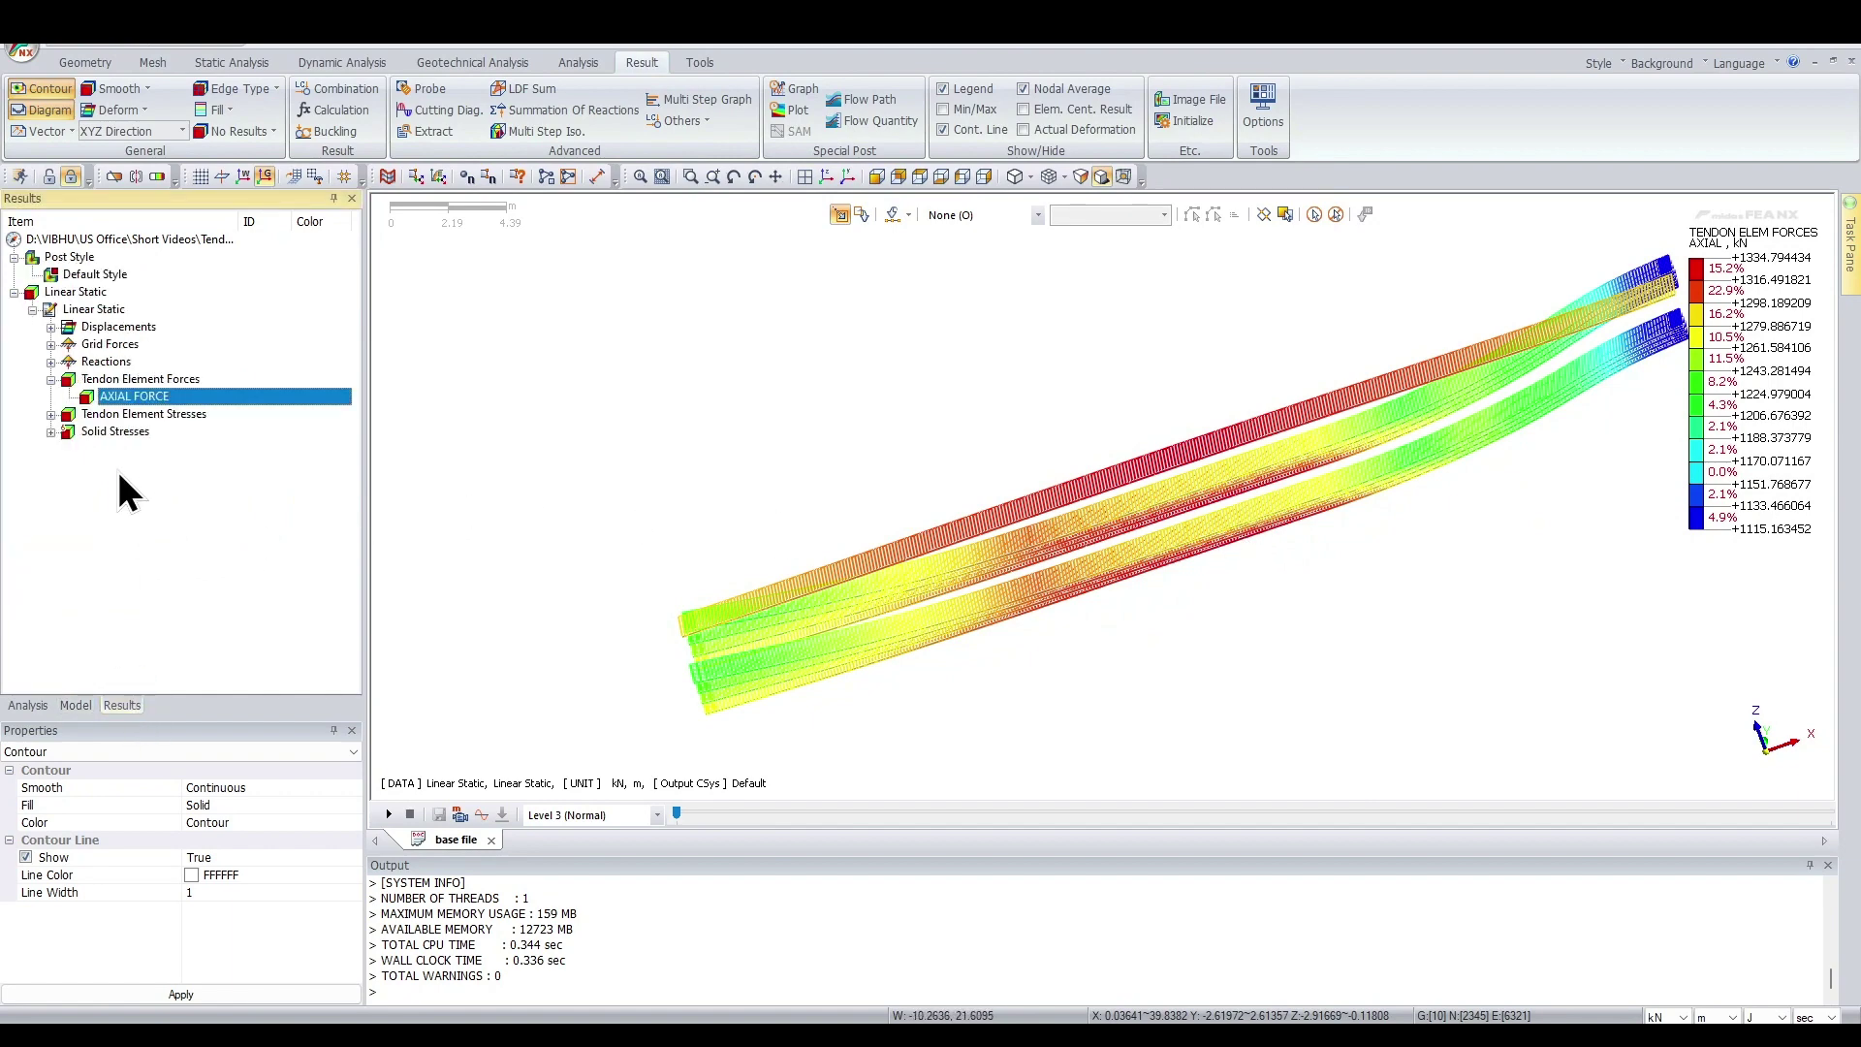
double_click(141, 407)
left_click(118, 428)
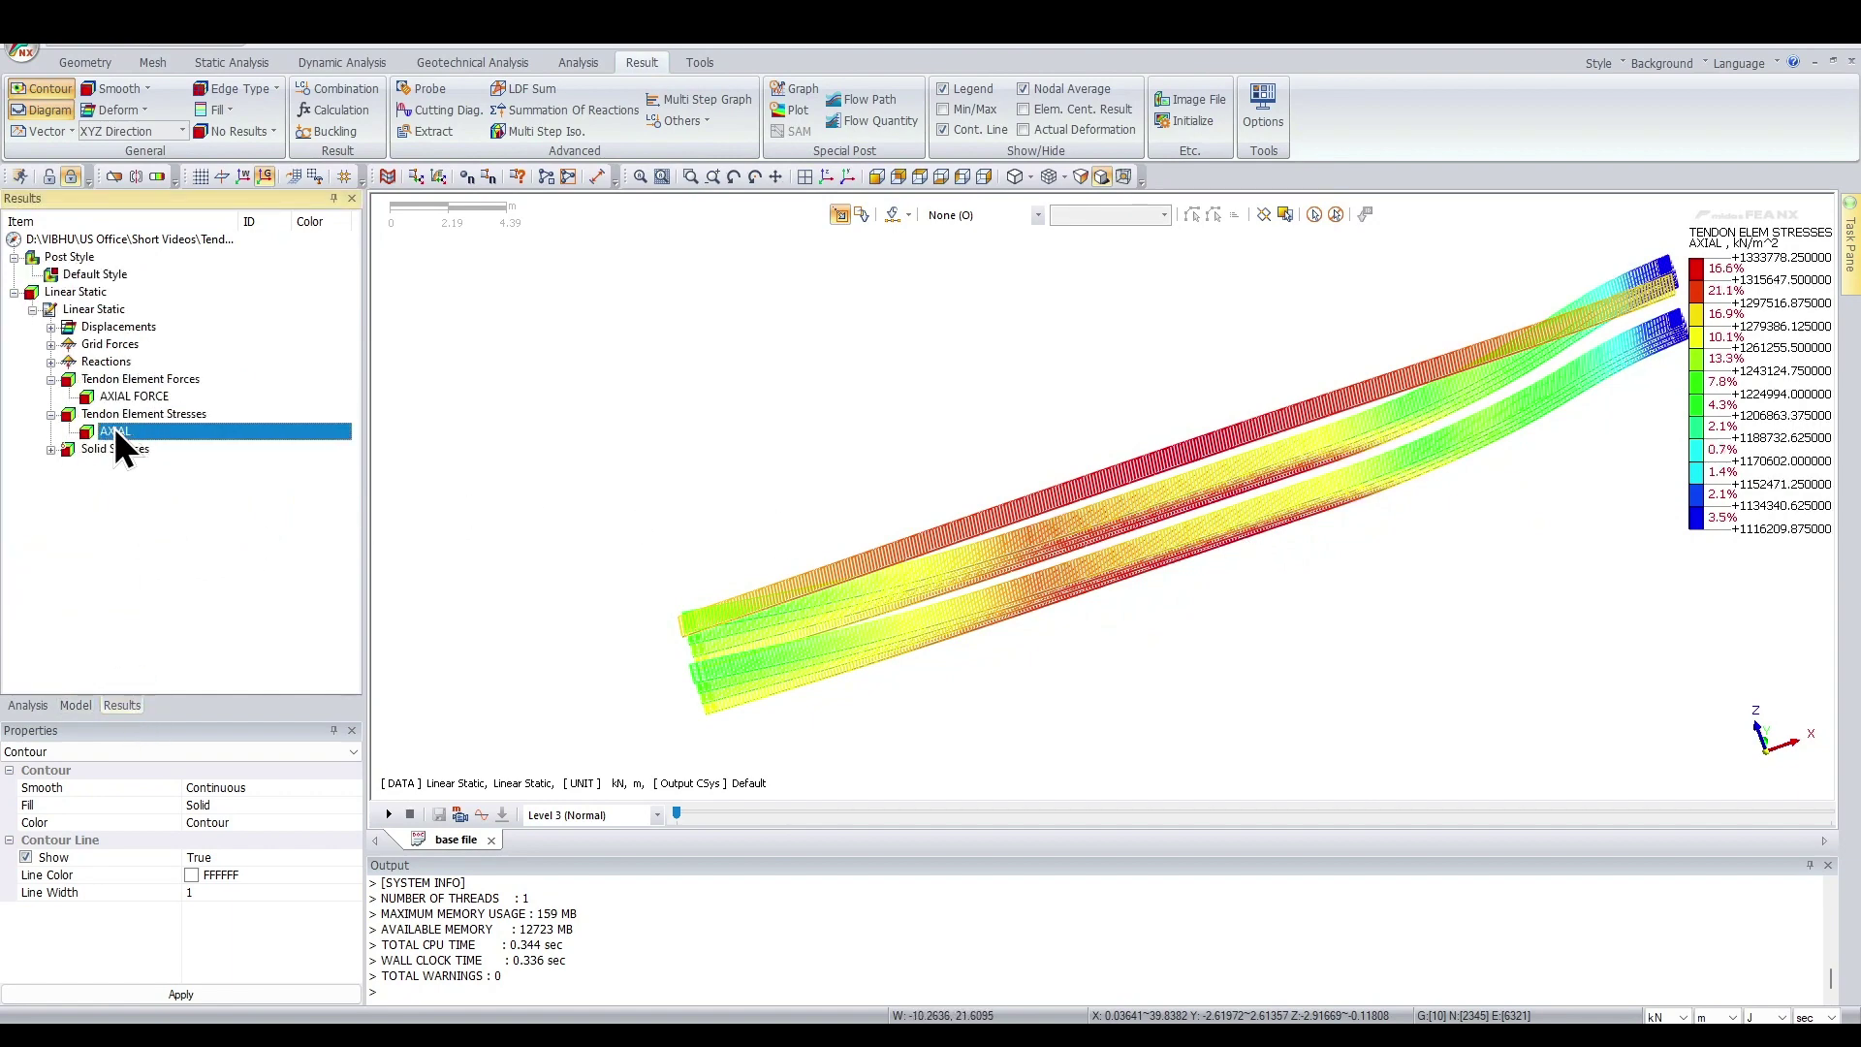
middle_click_drag(846, 632, 998, 601)
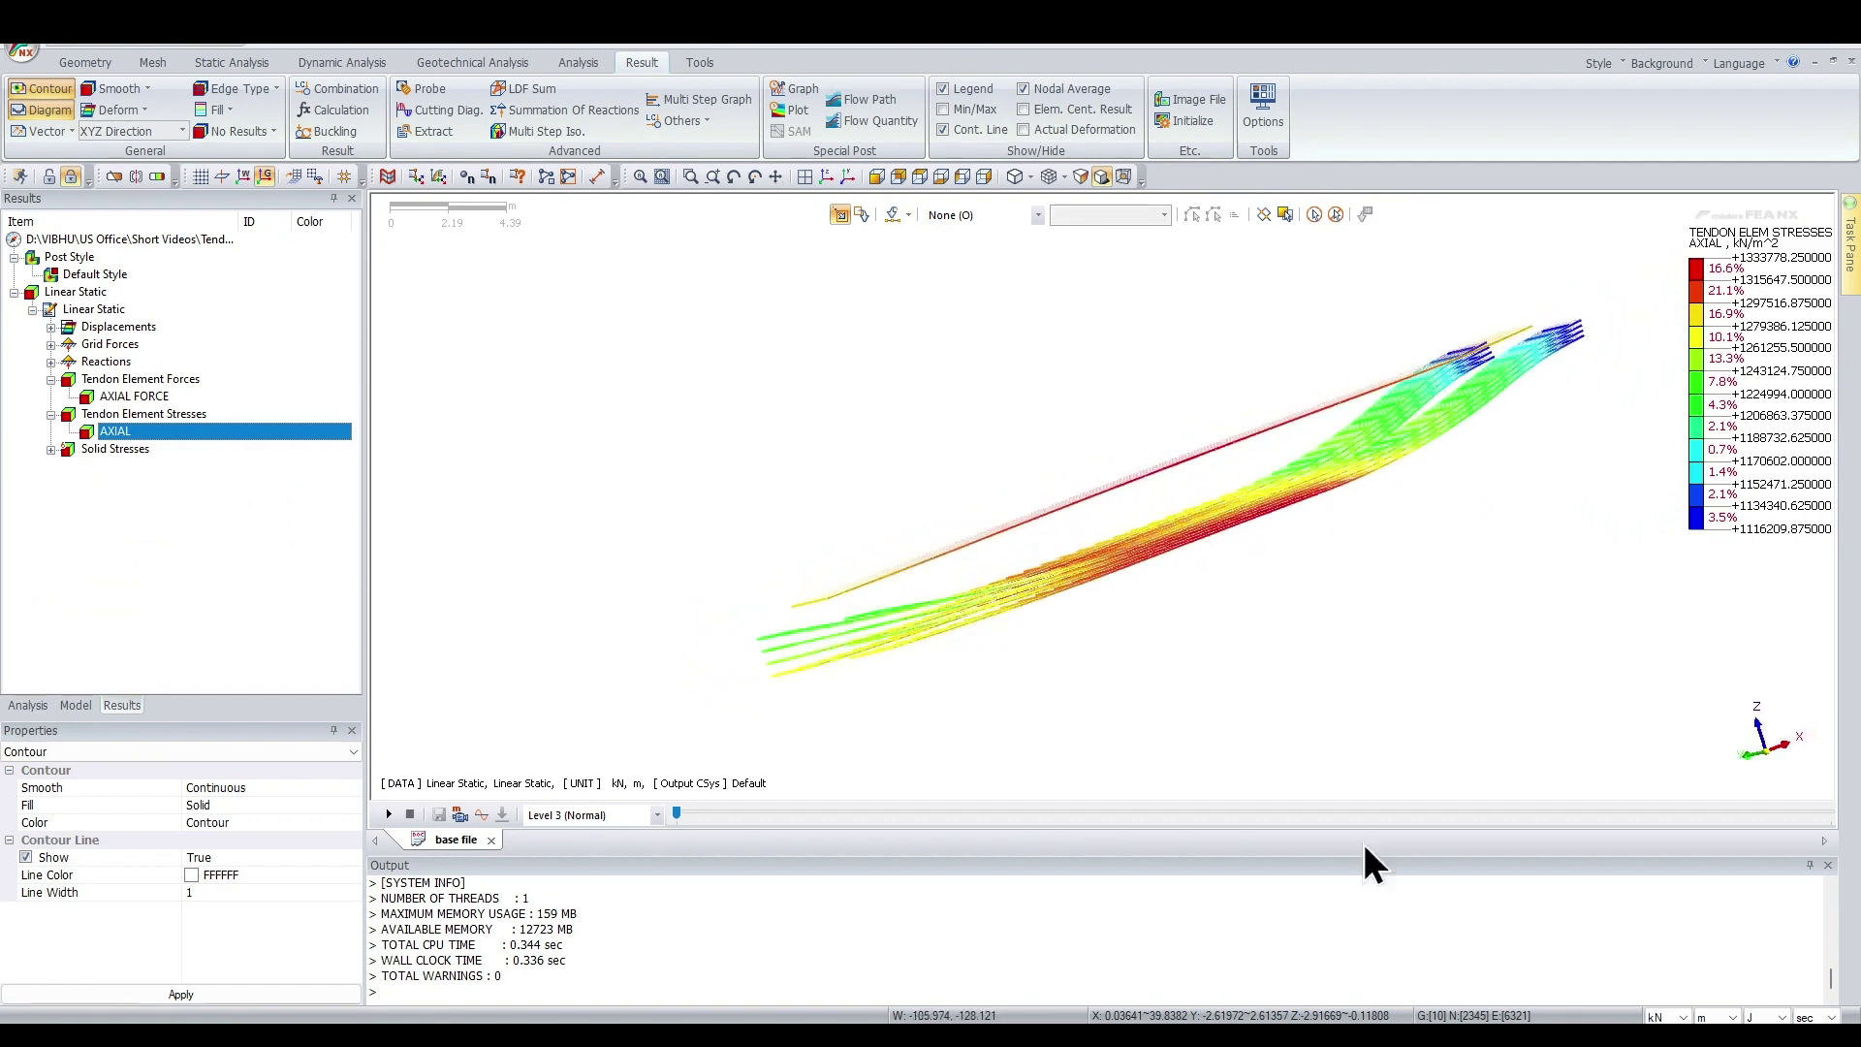
Set the force unit to N and the length unit to mm, and inspect the tendon stress plot along the girder
left_click(1669, 1017)
left_click(1682, 968)
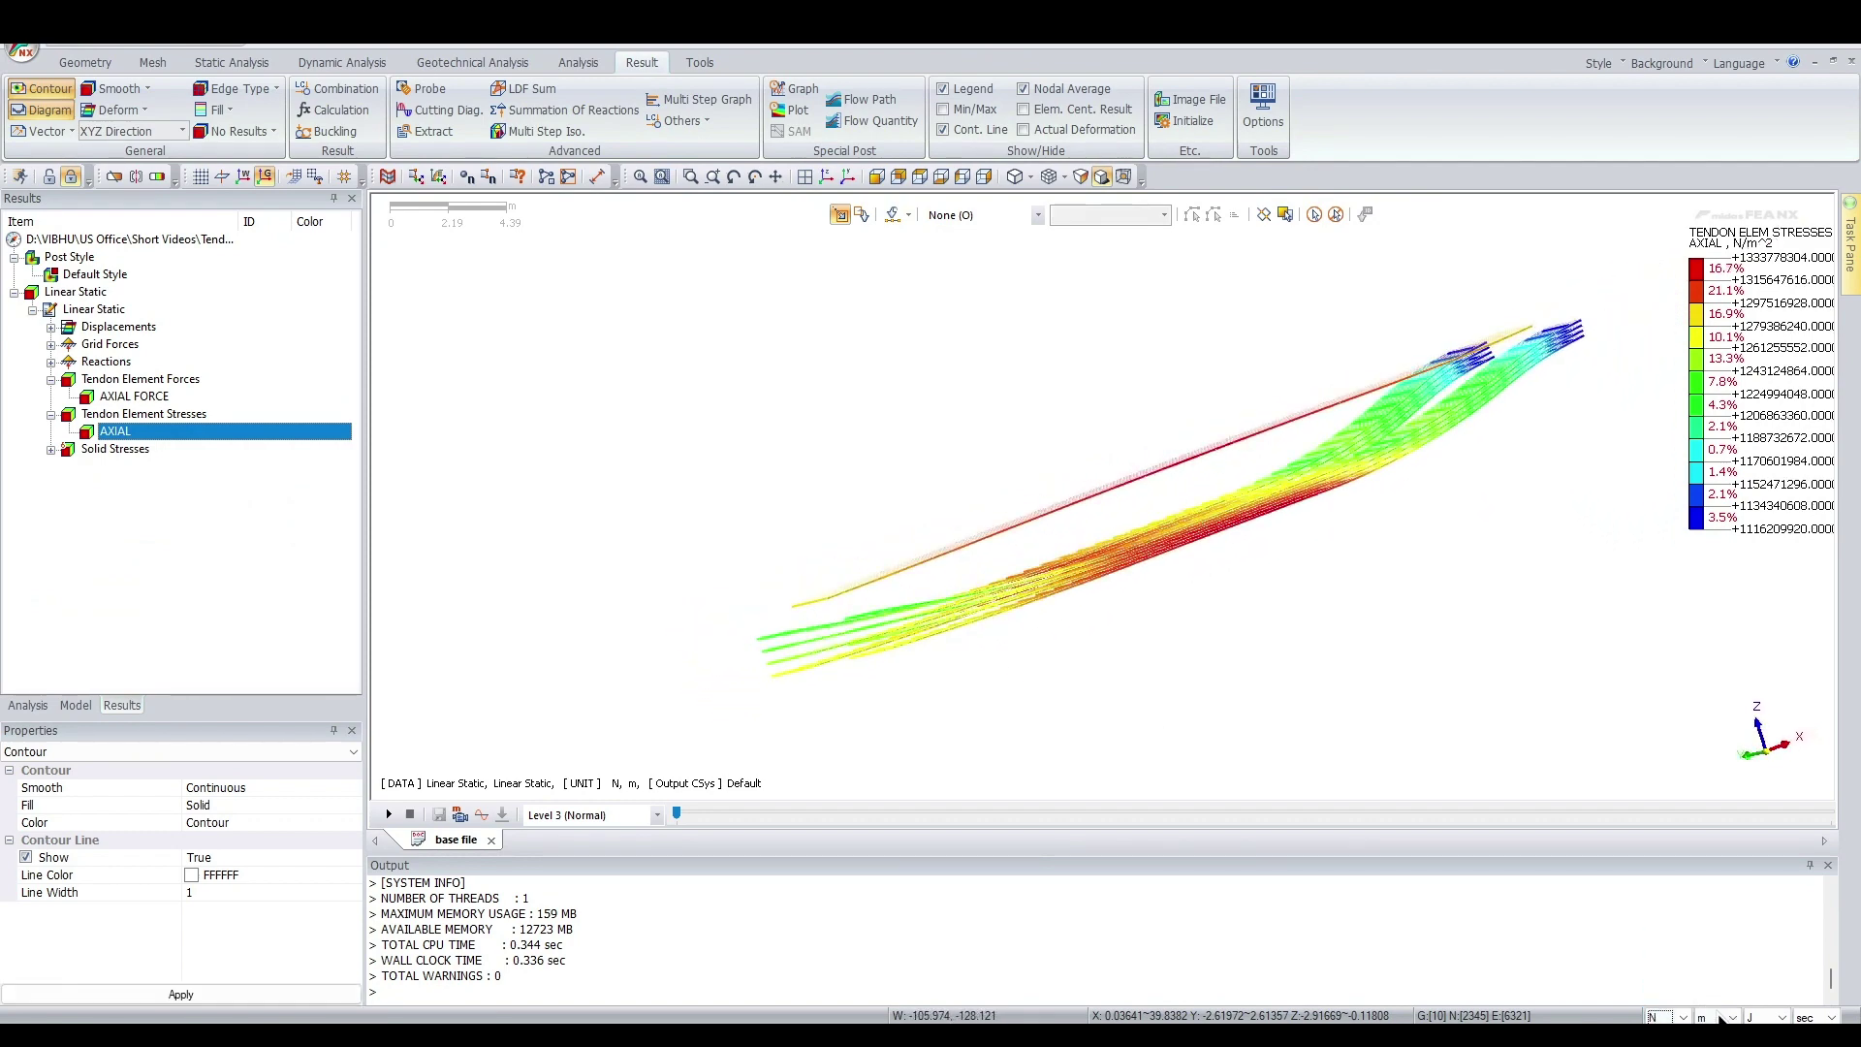
left_click(1718, 1017)
left_click(1706, 938)
mouse_move(1172, 624)
middle_mouse_down()
mouse_move(1149, 642)
mouse_move(1192, 601)
middle_mouse_up()
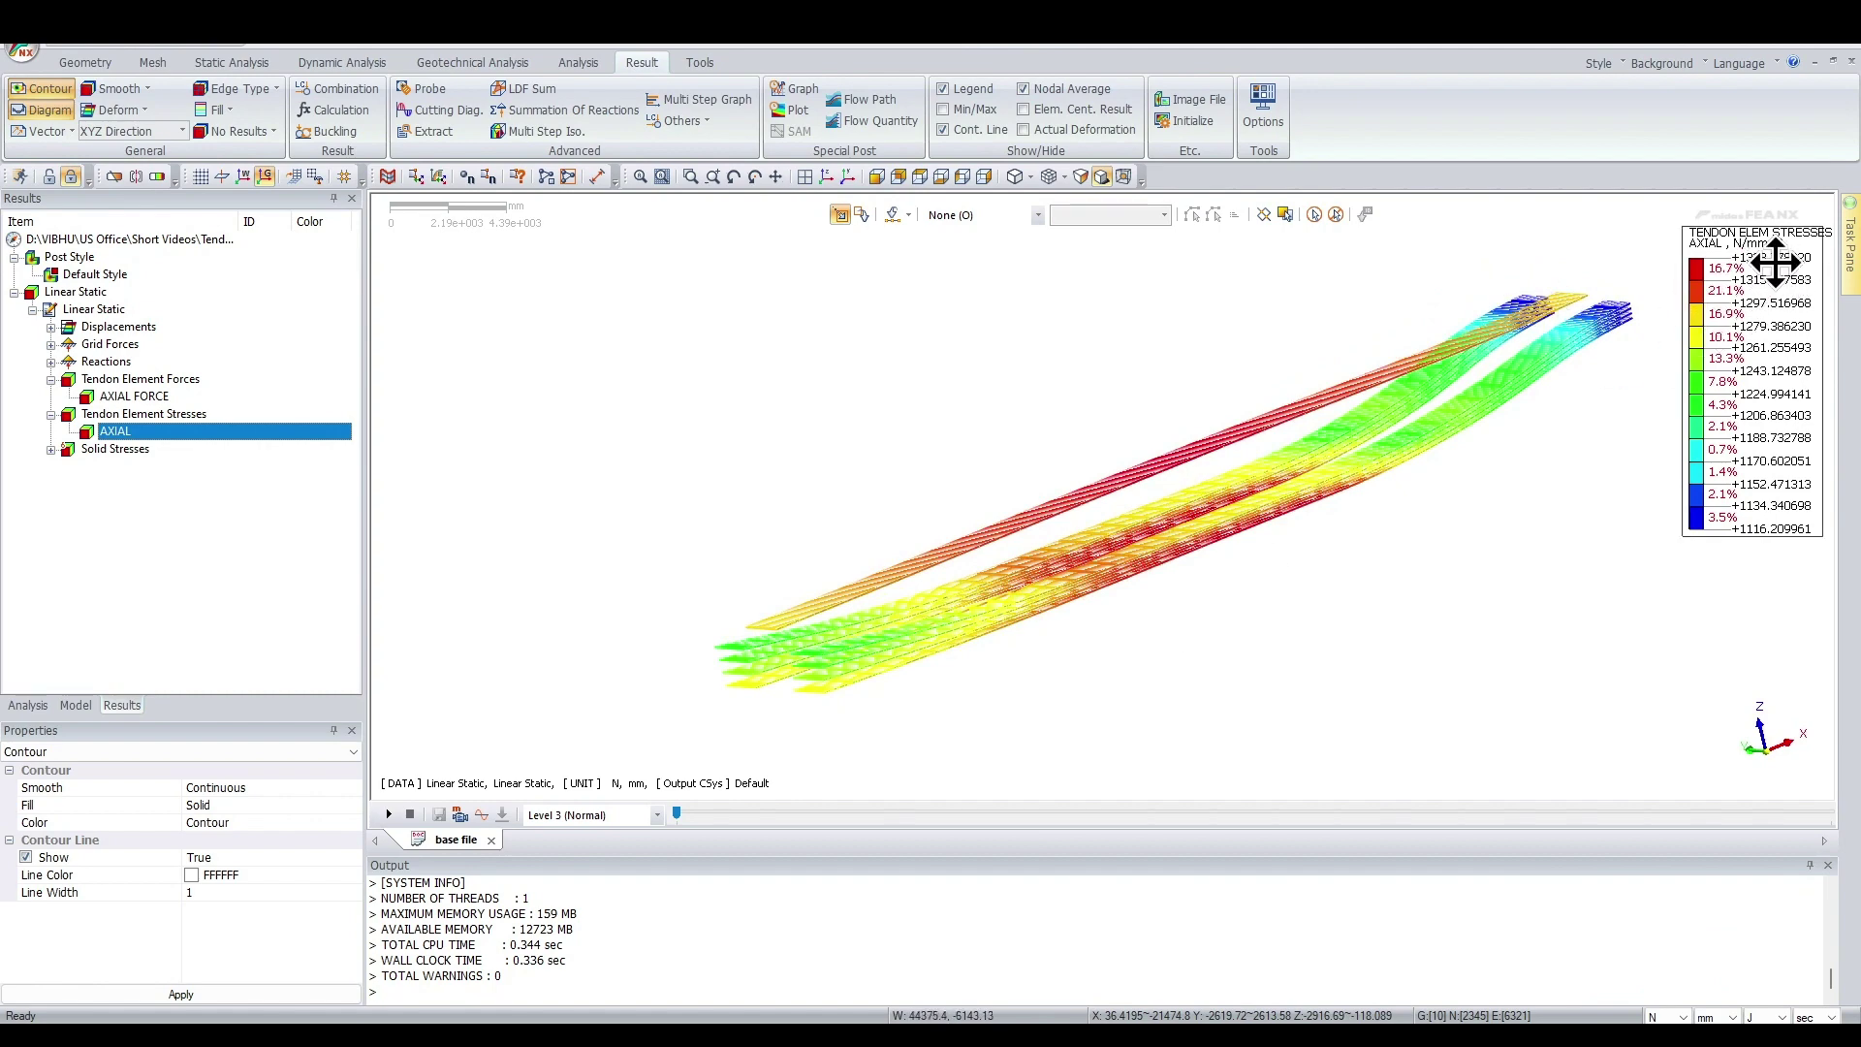
middle_click_drag(1120, 572, 962, 585)
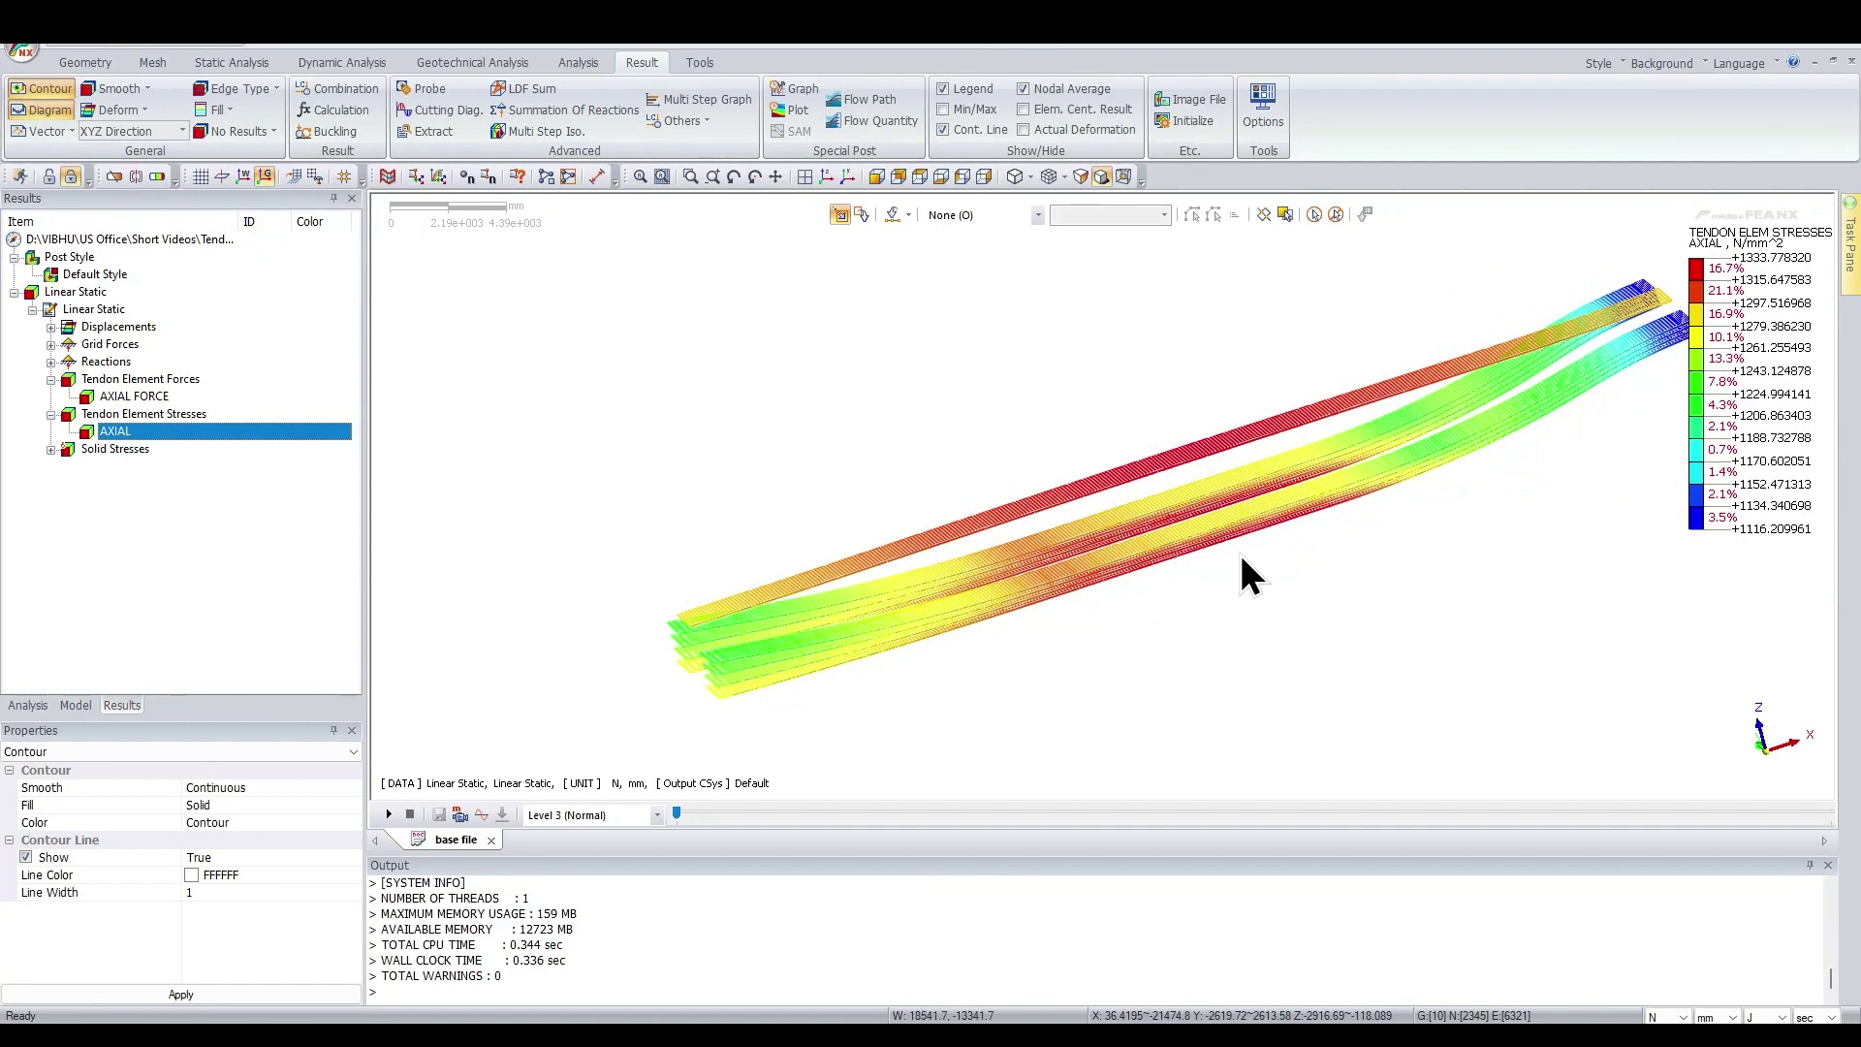
middle_click_drag(998, 601, 1197, 538)
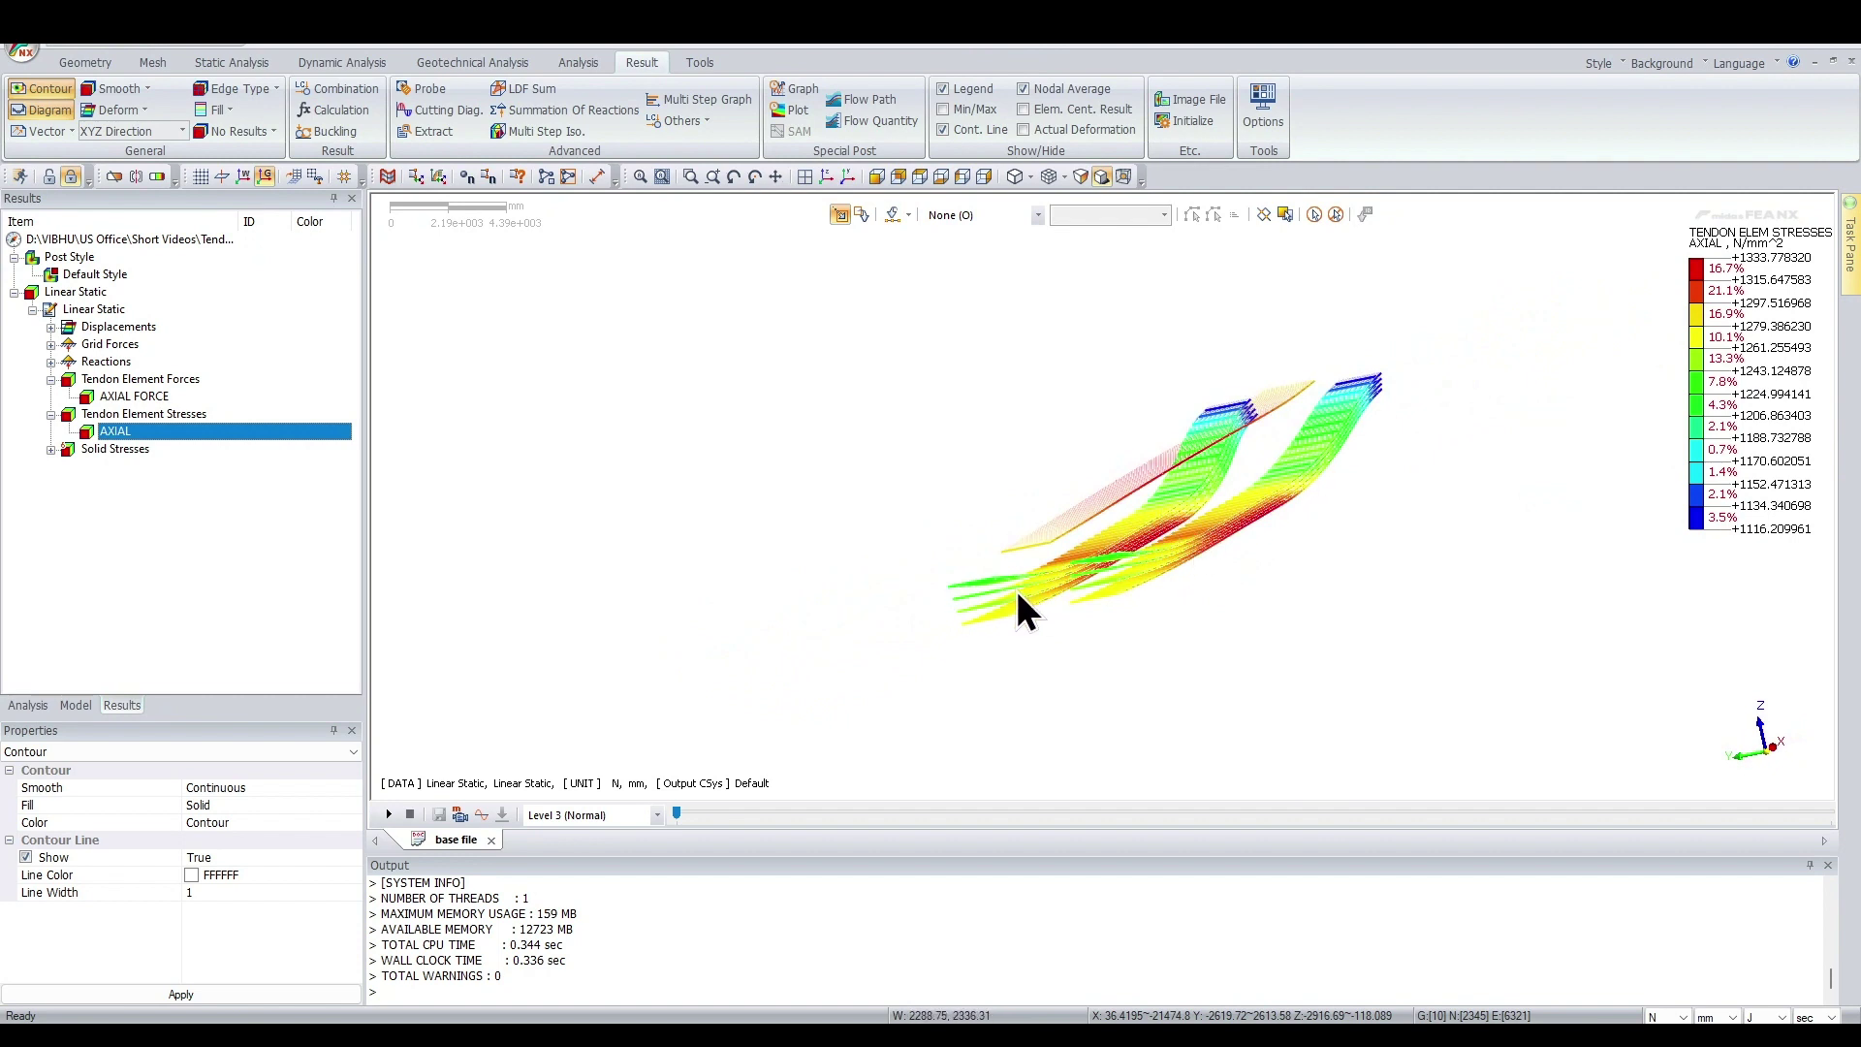
middle_click_drag(1014, 585, 795, 577)
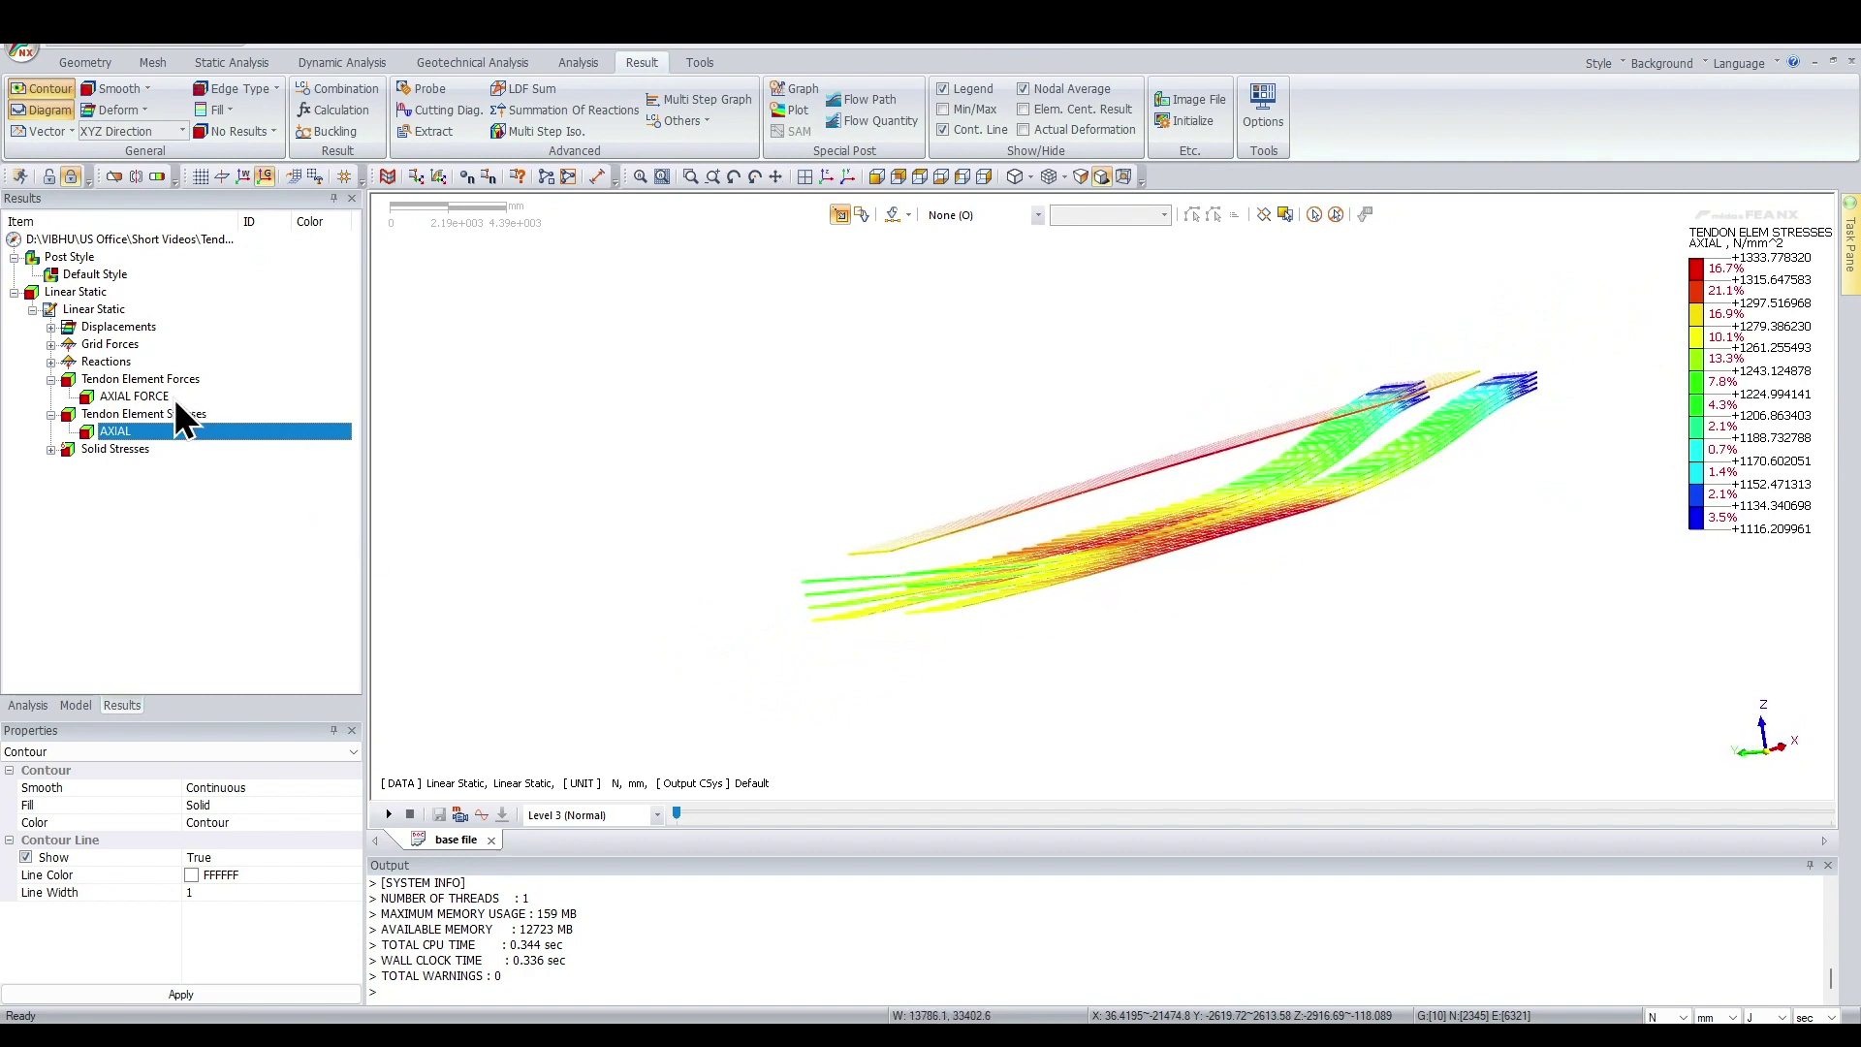
Open the results table of tendon axial stresses, review its element values and return to the stress plot
right_click(142, 432)
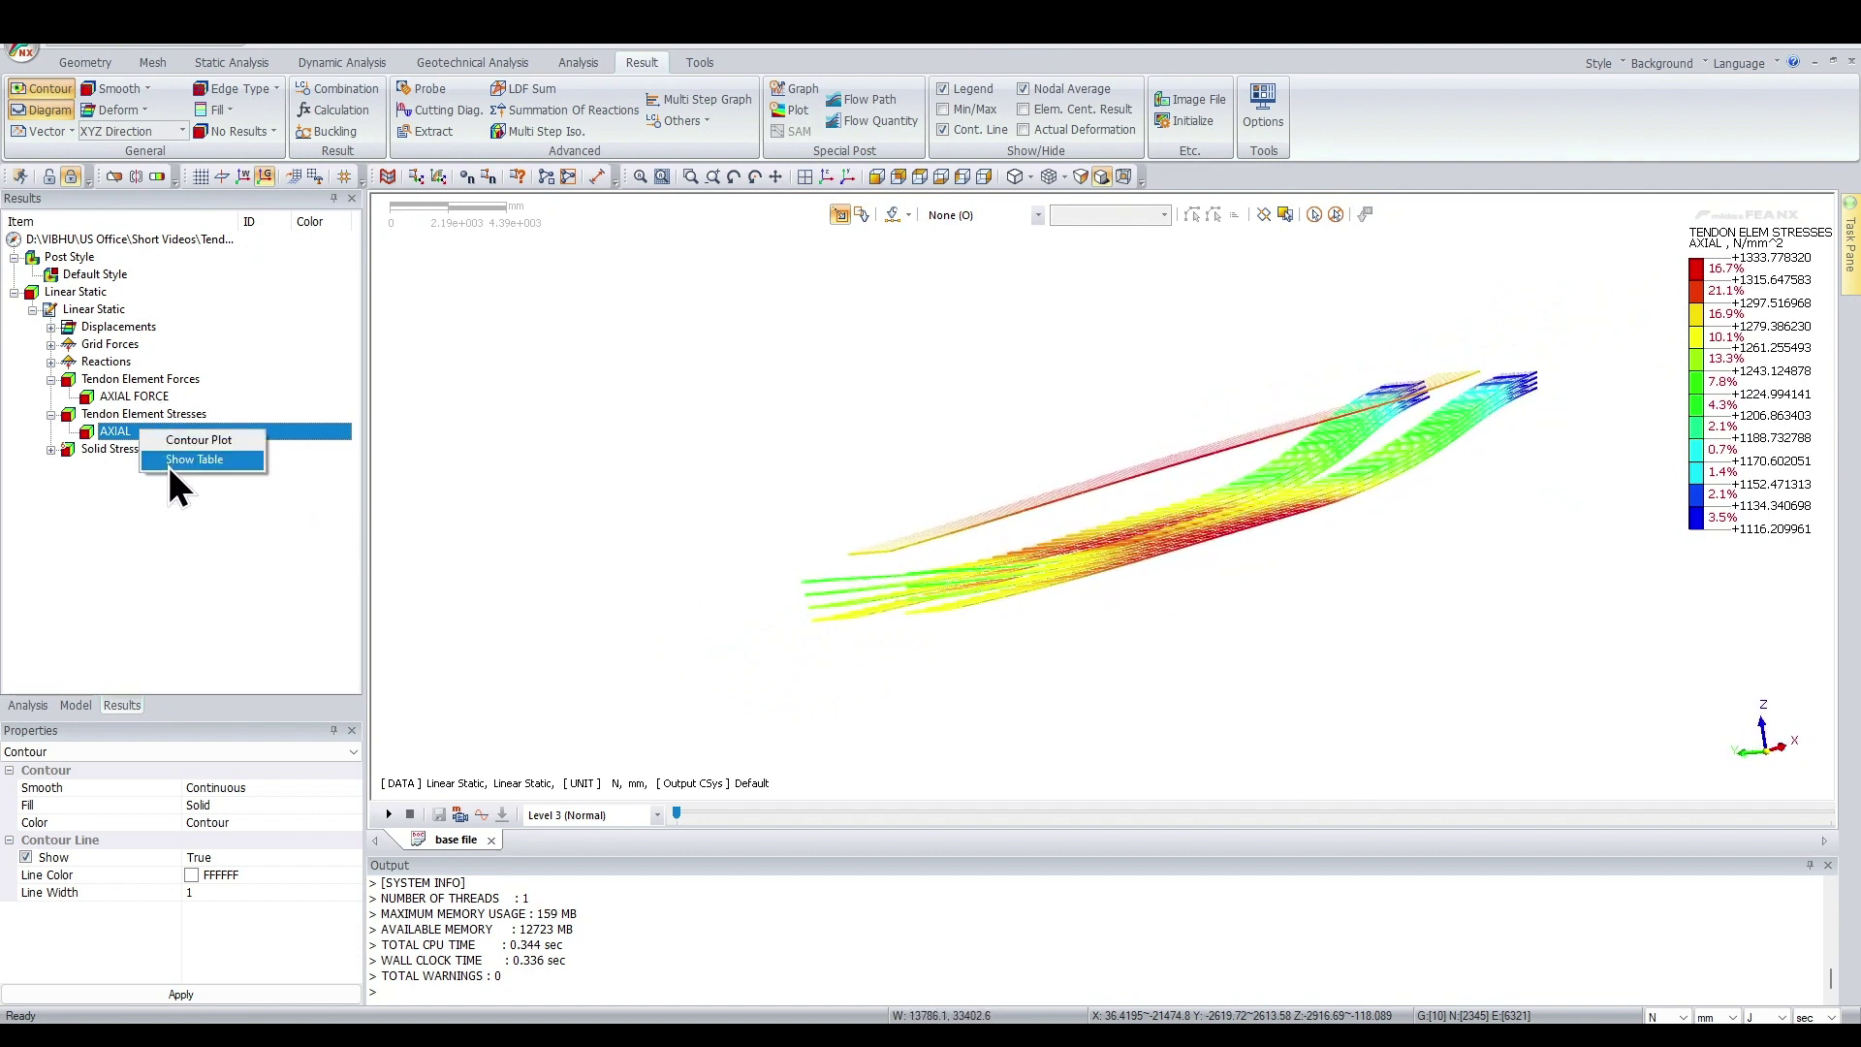
left_click(166, 466)
left_click(933, 681)
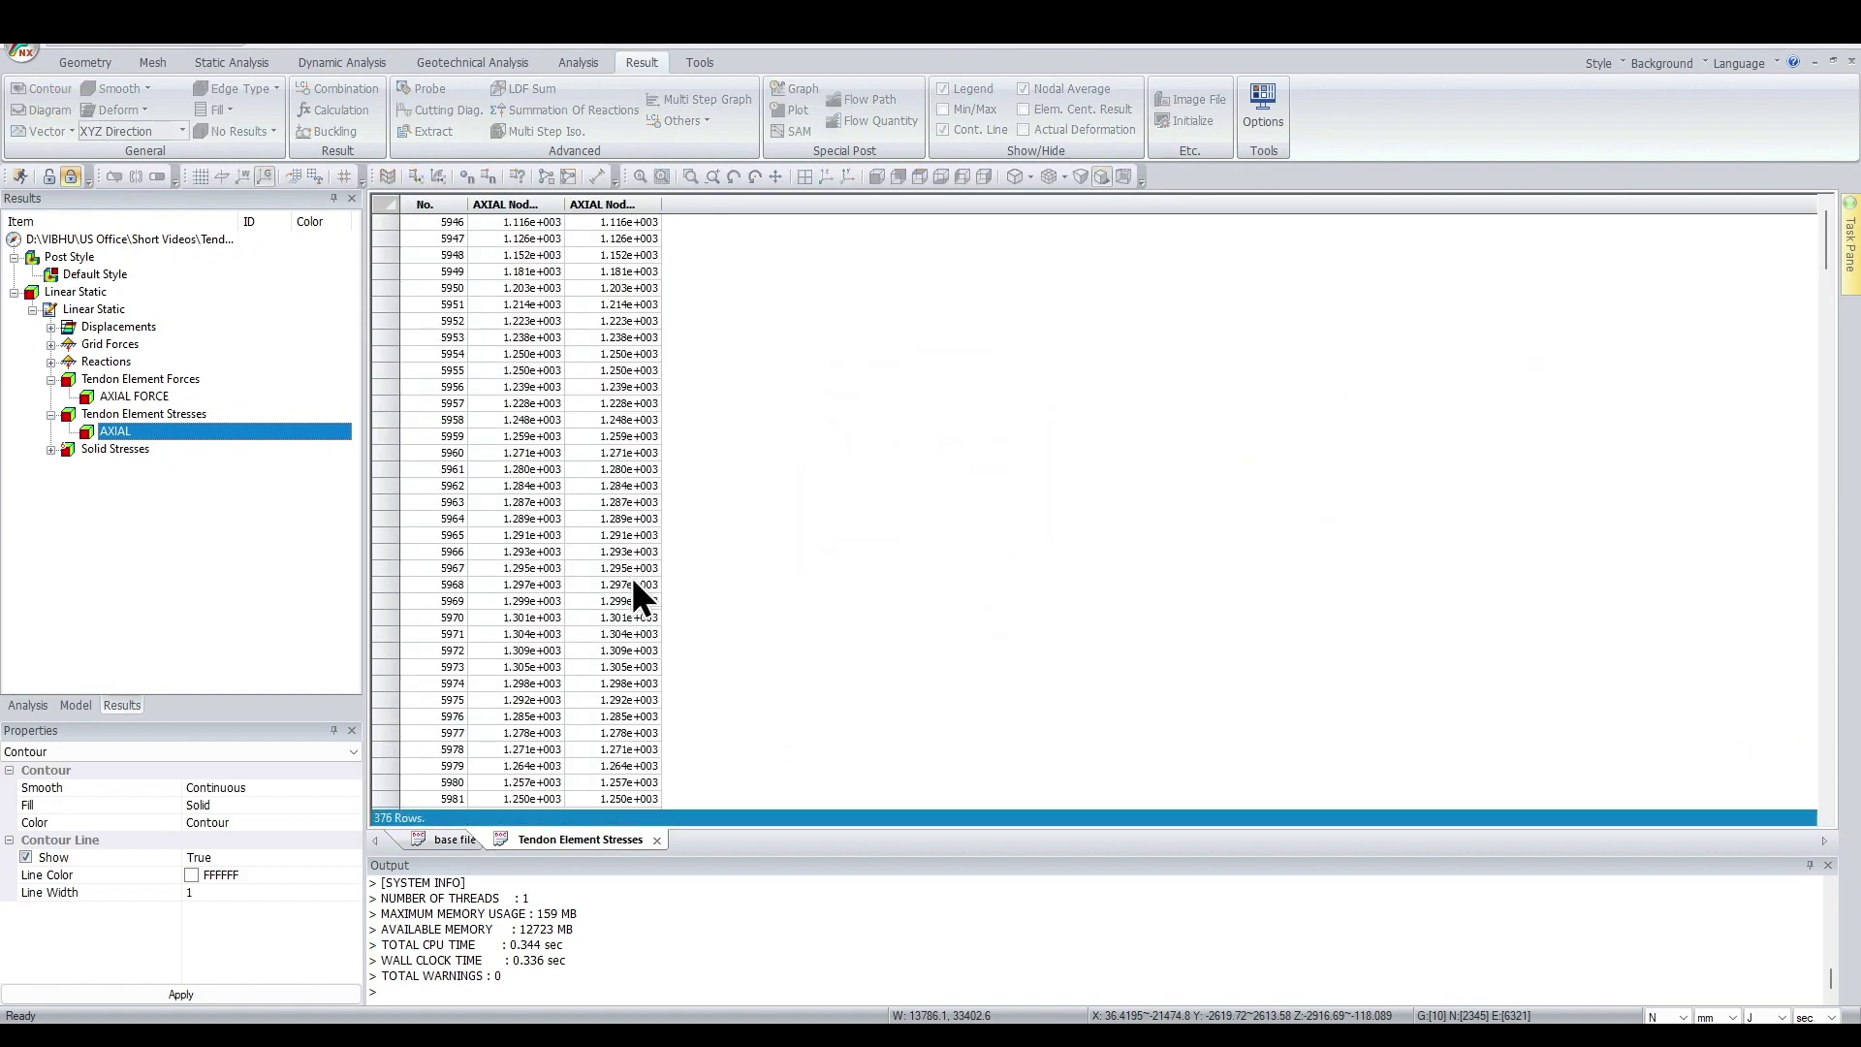
scroll(631, 591, "down", 13)
left_click_drag(628, 699, 411, 277)
left_click(608, 650)
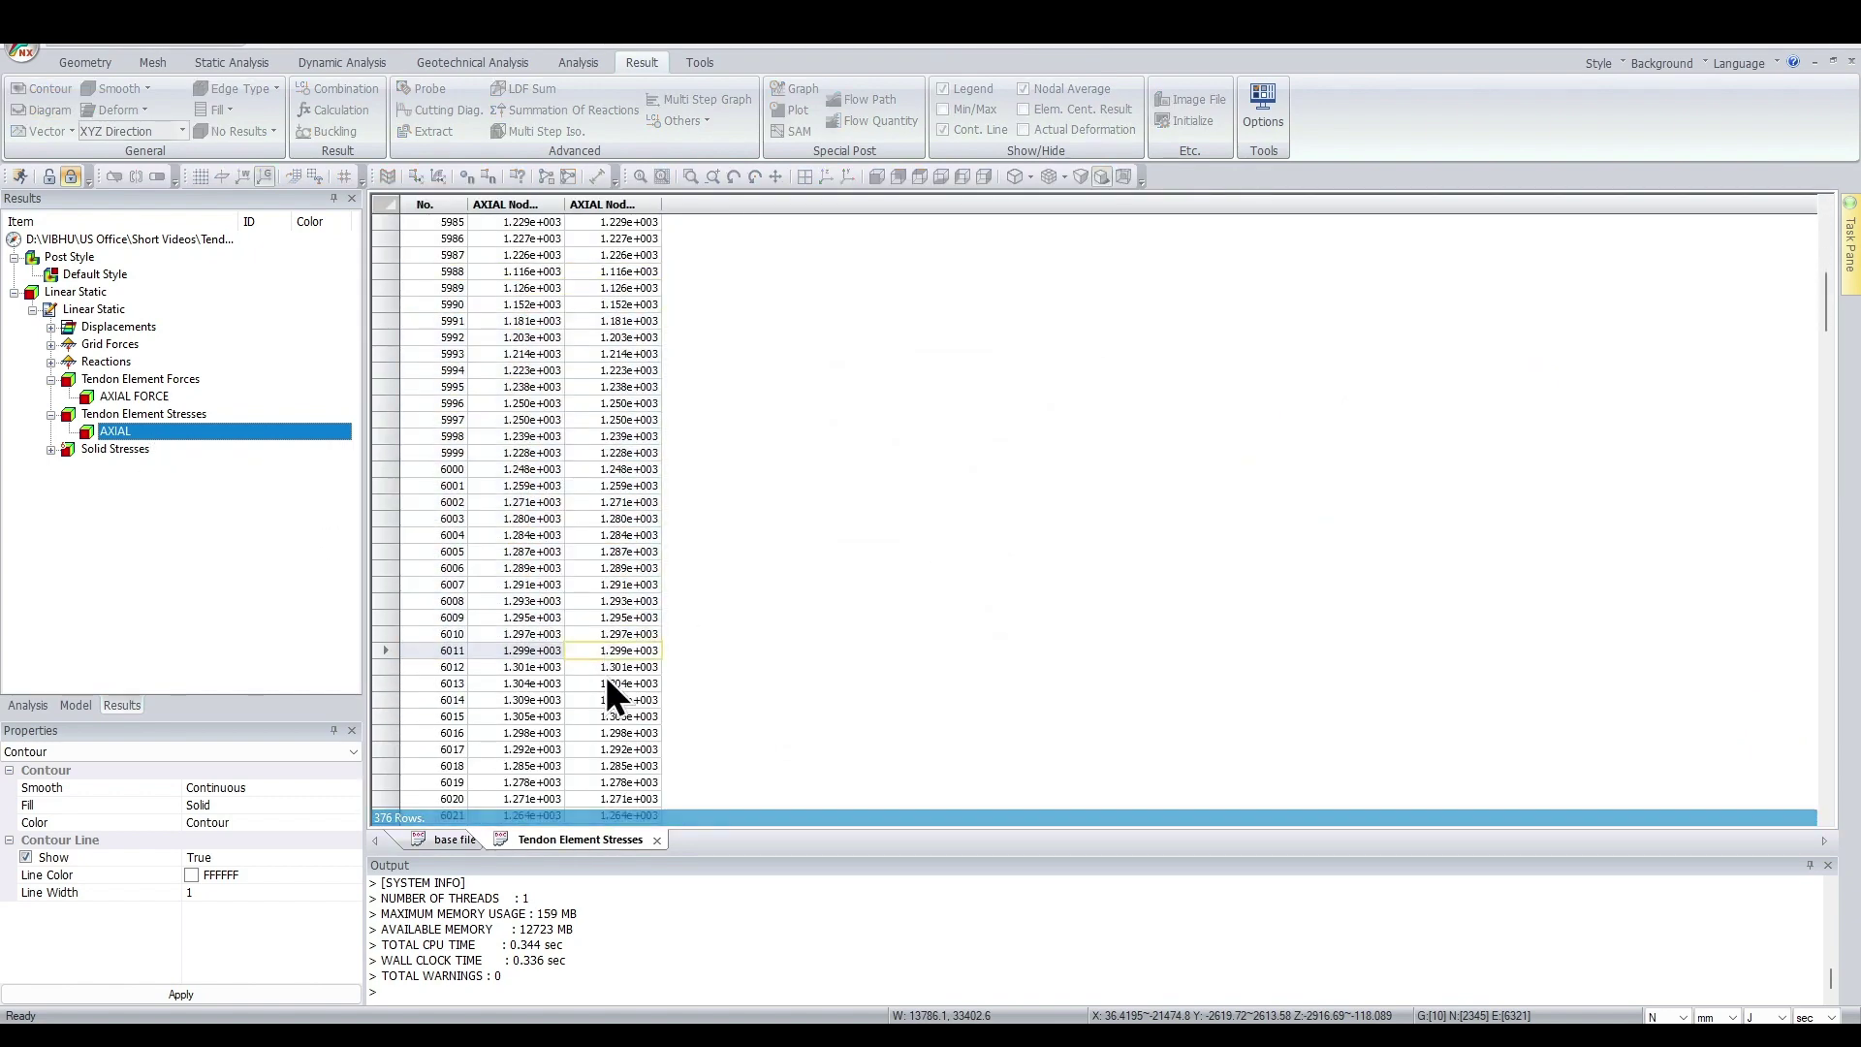
left_click(447, 840)
middle_click_drag(895, 627, 862, 639)
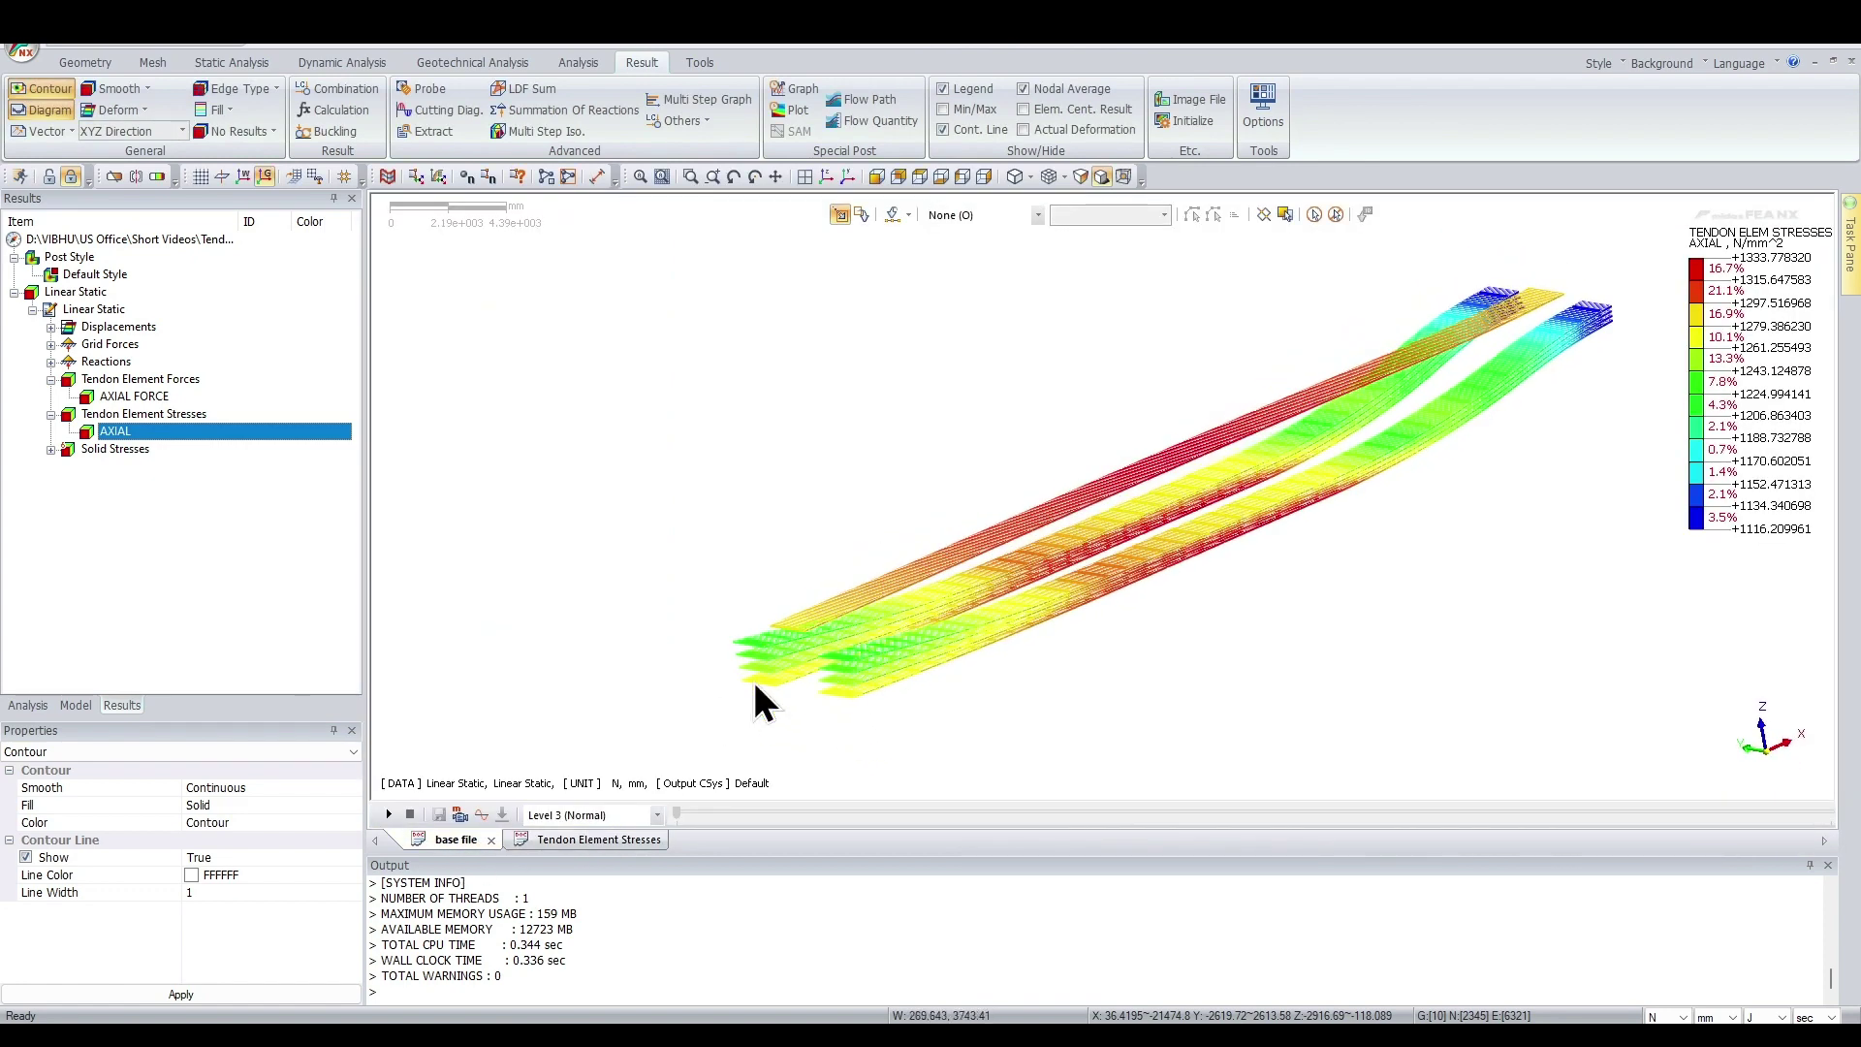